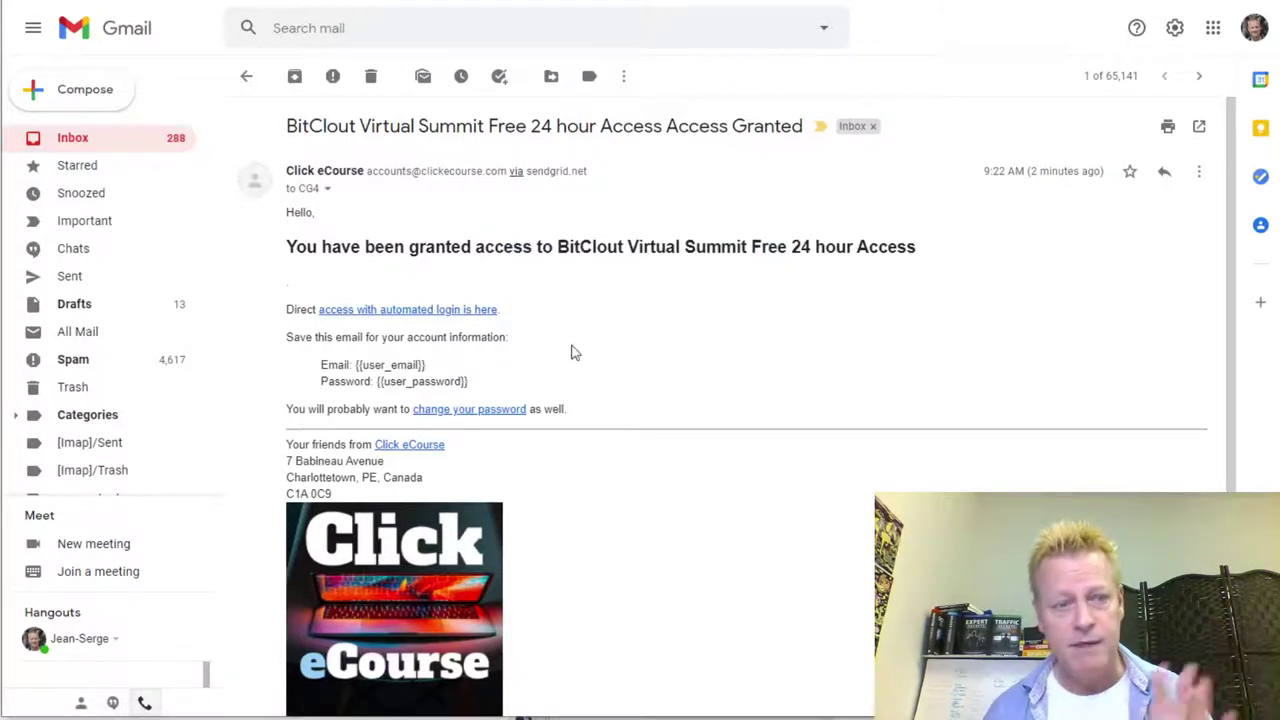
- Open the BitClout Virtual Summit course from the email's automated-login access link
{"action": "left_click", "coordinate": [428, 312]}
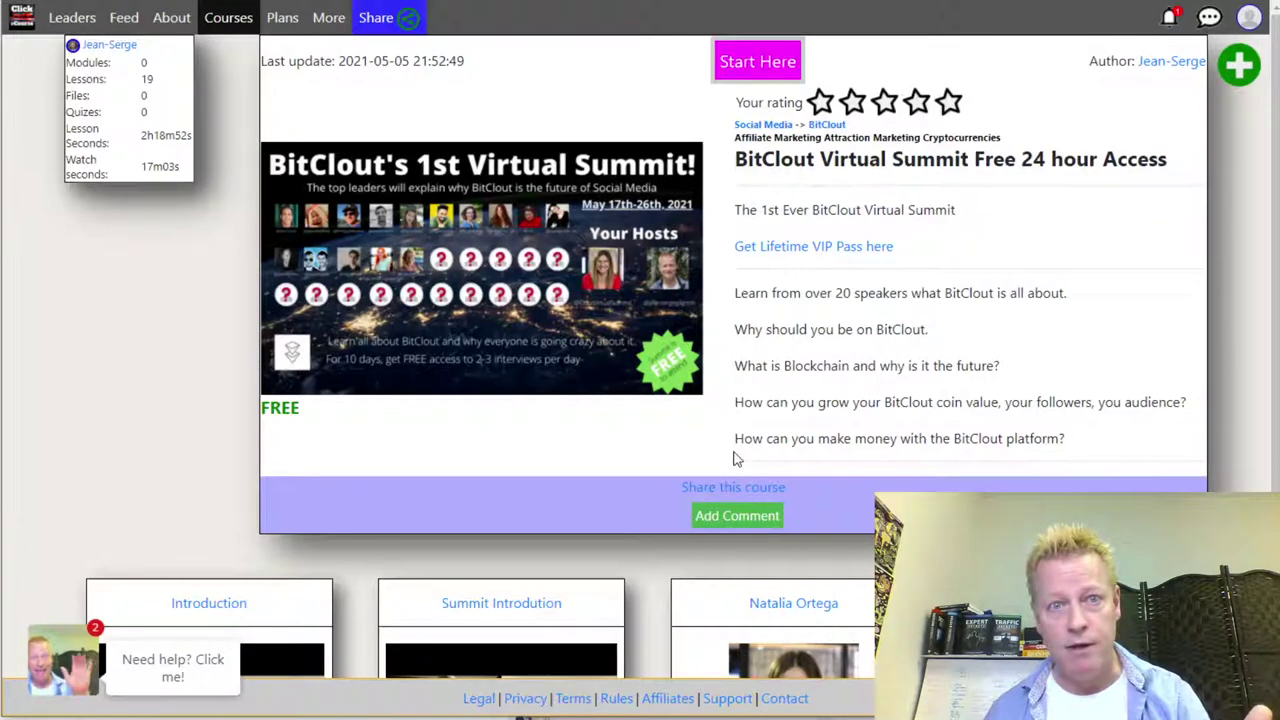
- Review the lessons and Account menu, then open 'Share this course' for the BitClout Virtual Summit course
{"action": "scroll", "coordinate": [737, 458], "scroll_direction": "down", "scroll_amount": 3}
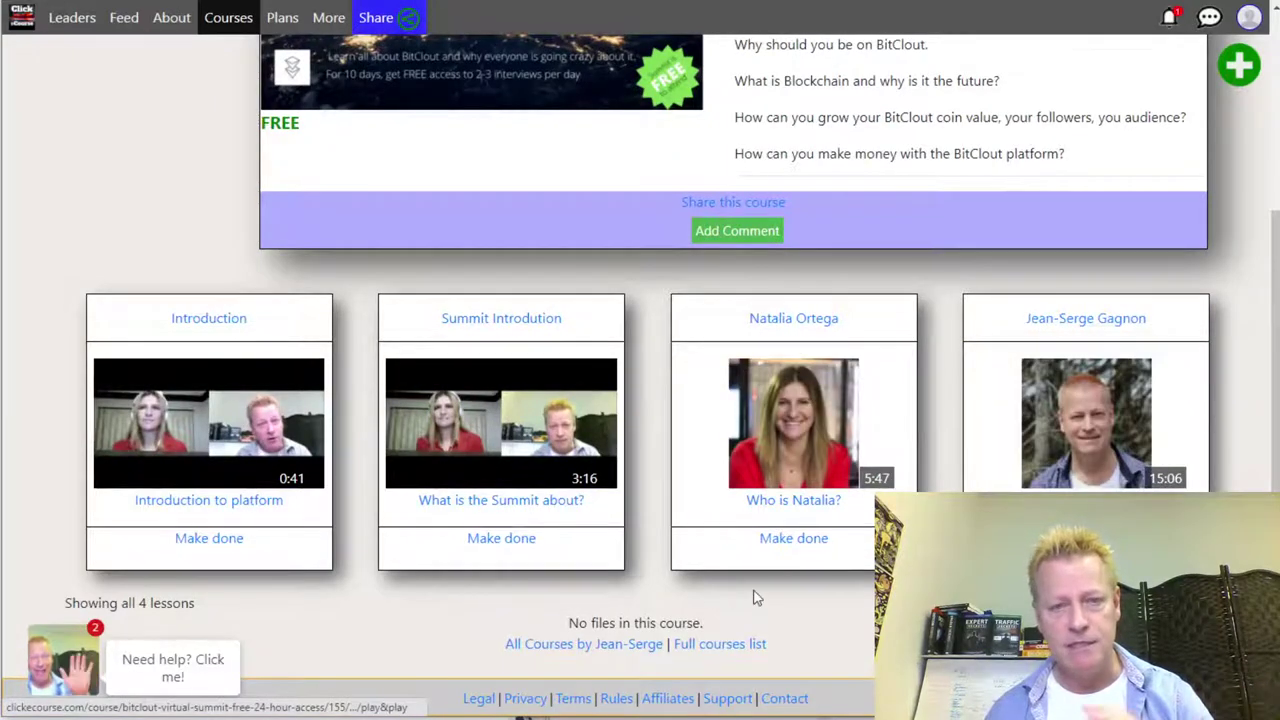
{"action": "scroll", "coordinate": [754, 594], "scroll_direction": "up", "scroll_amount": 3}
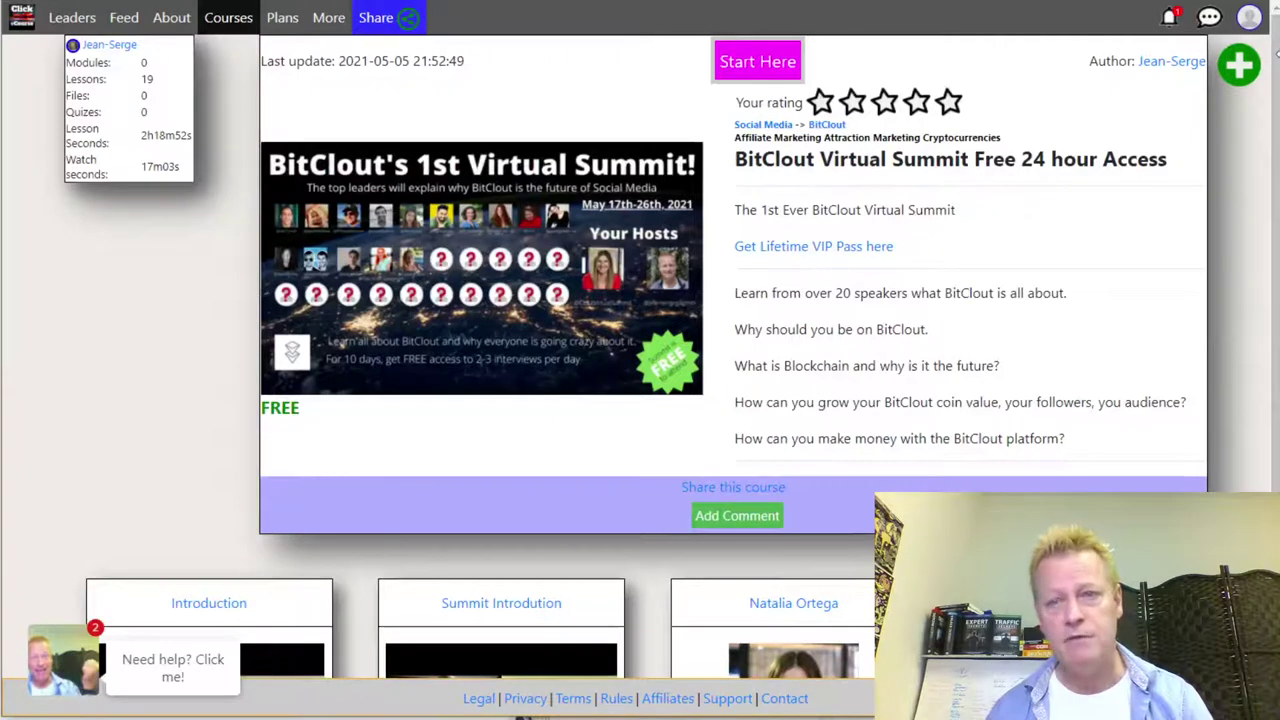
{"action": "left_click", "coordinate": [1251, 22]}
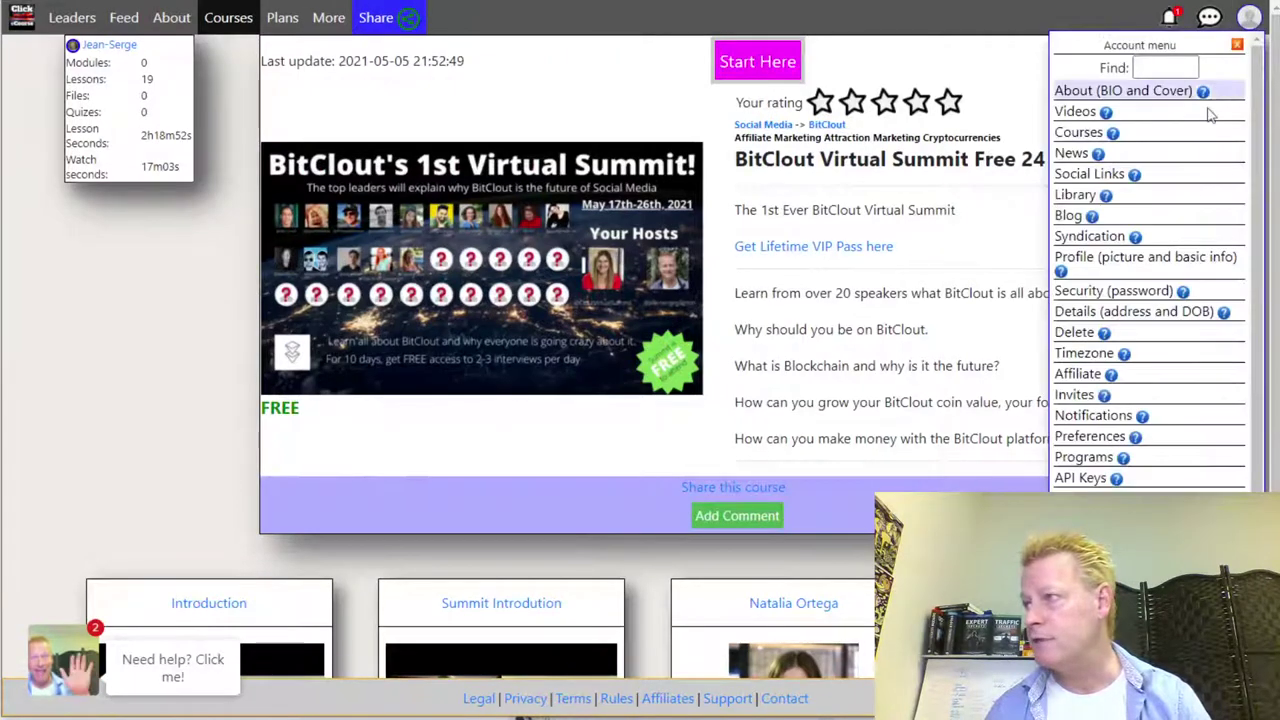
{"action": "scroll", "coordinate": [1125, 405], "scroll_direction": "down", "scroll_amount": 1}
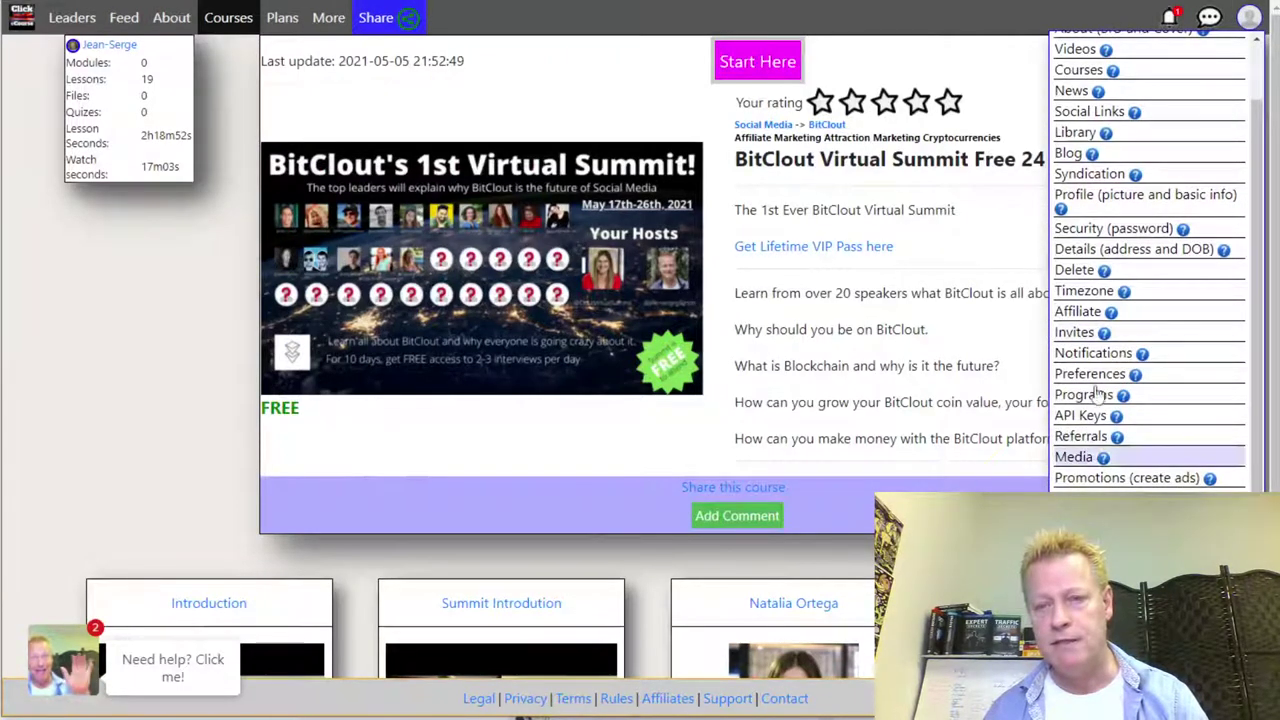
{"action": "left_click", "coordinate": [949, 397]}
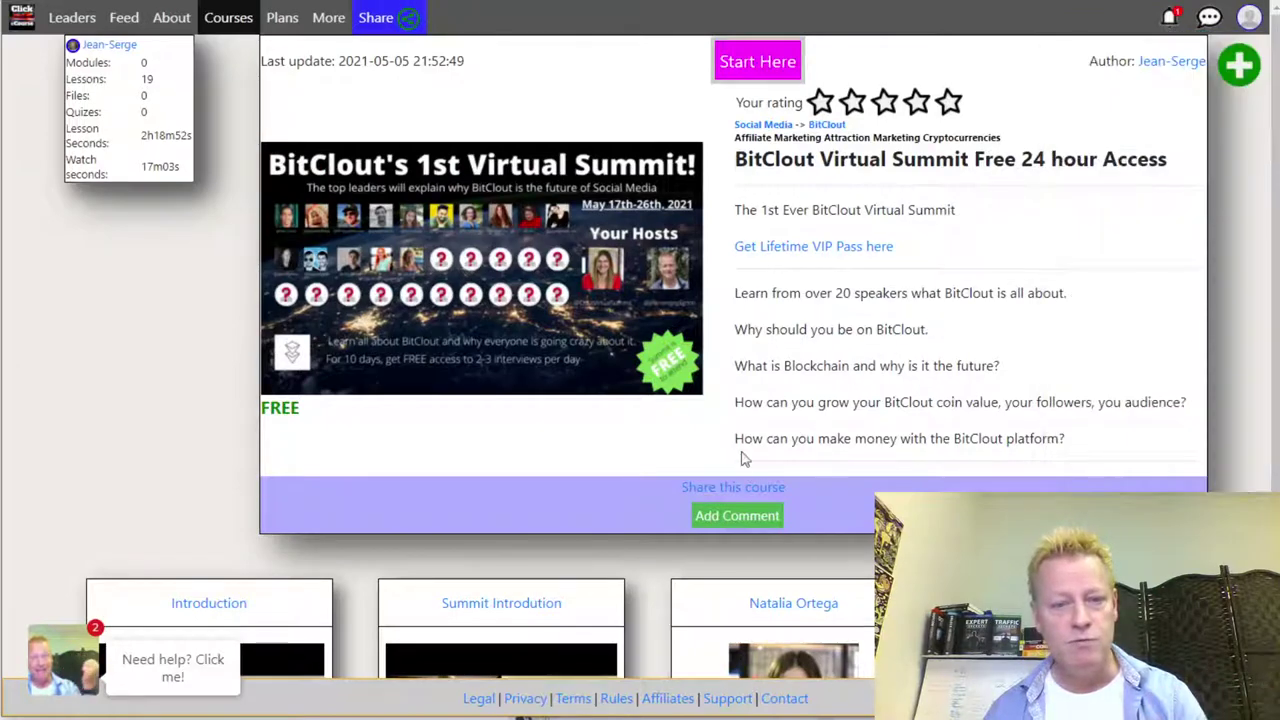
{"action": "left_click", "coordinate": [731, 489]}
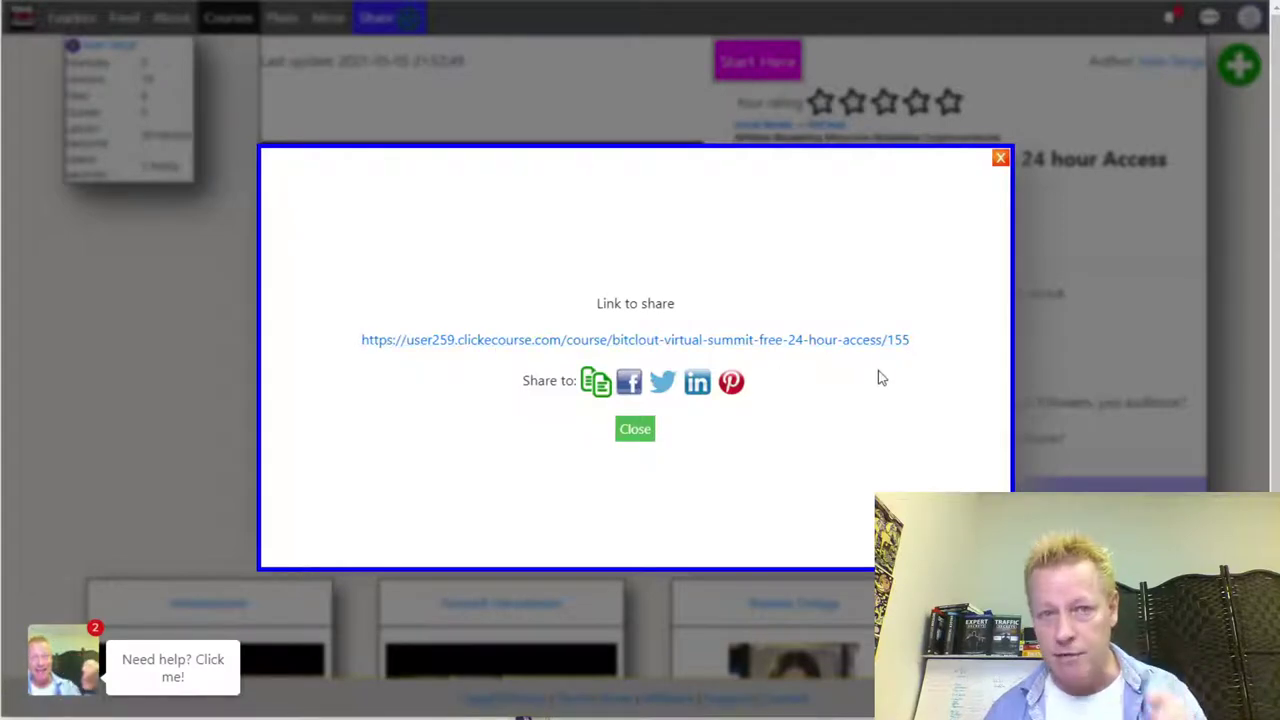
- Copy the course share link, then start sharing it to Facebook from the reopened share dialog
{"action": "left_click", "coordinate": [598, 386]}
{"action": "left_click", "coordinate": [643, 460]}
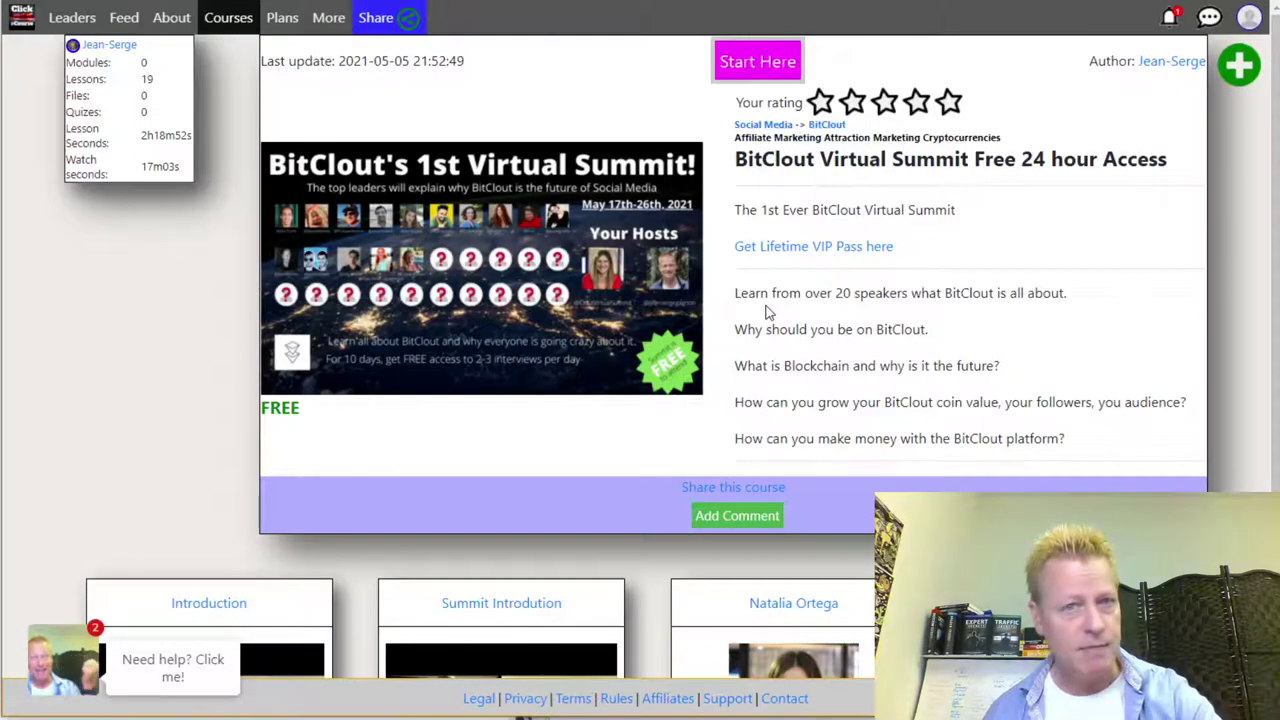
{"action": "left_click", "coordinate": [768, 496]}
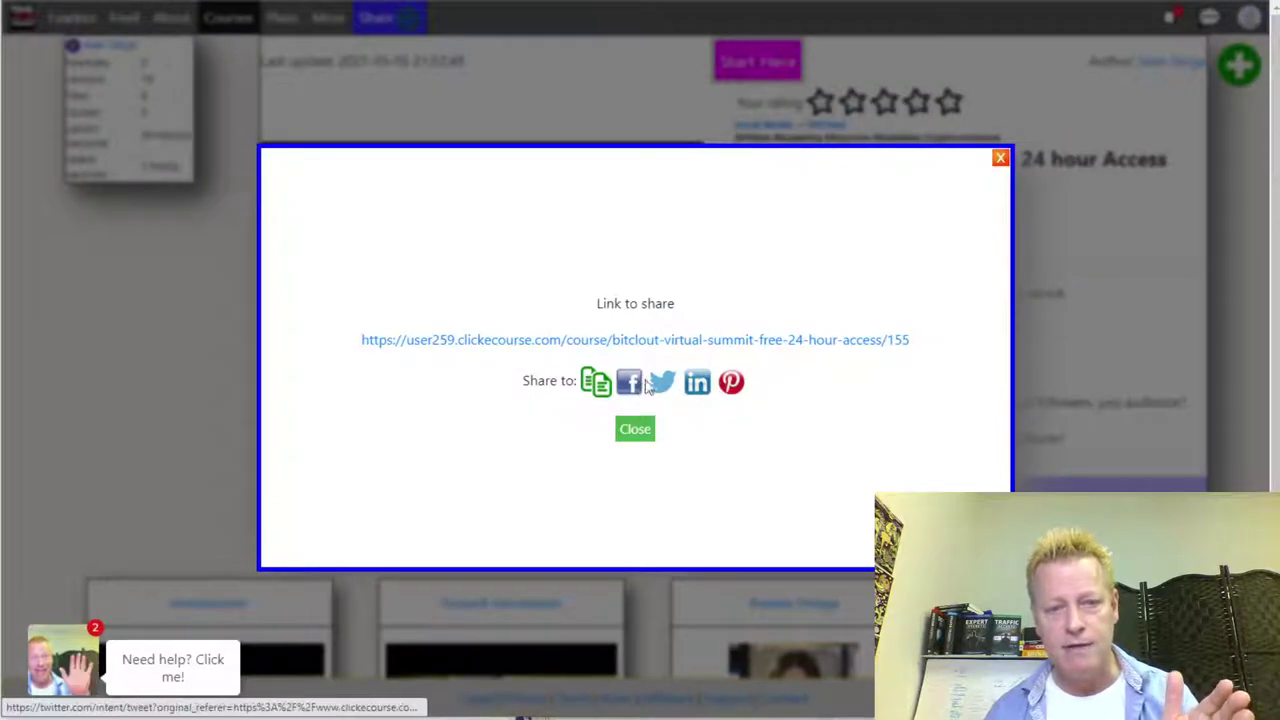
{"action": "left_click", "coordinate": [697, 382]}
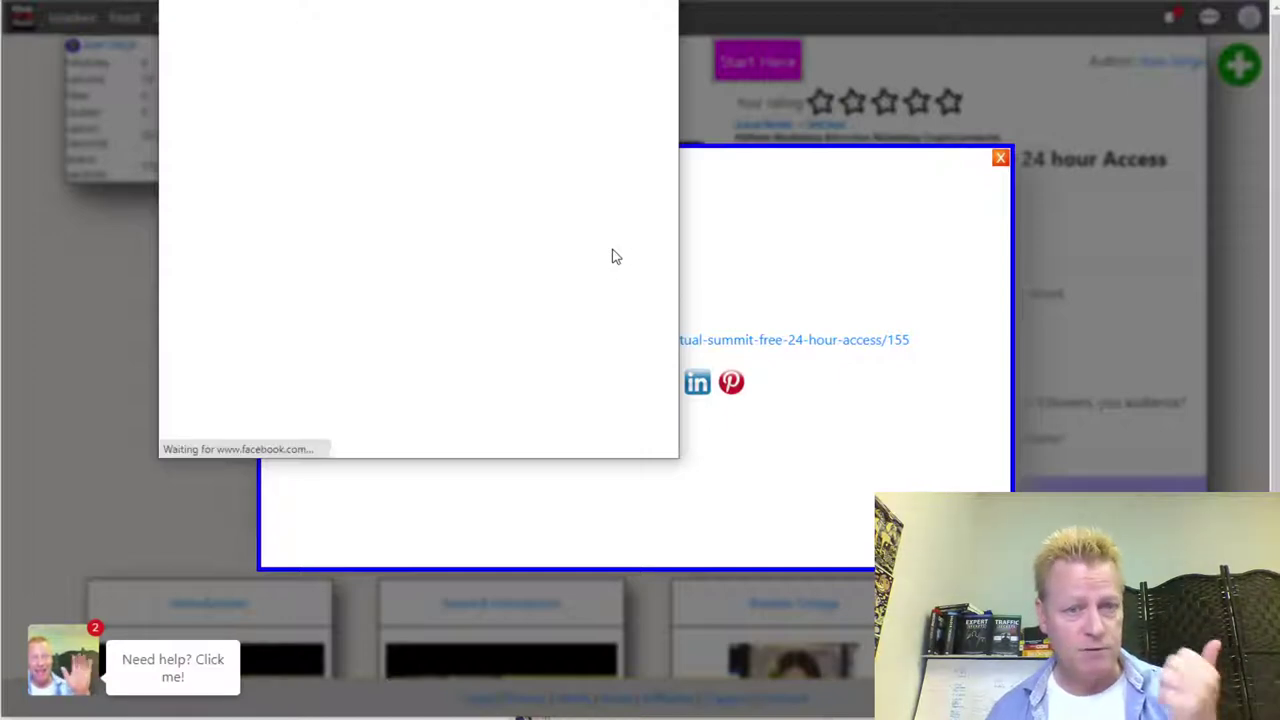
- Draft 'Hey Im in' in the Facebook share window, then discard the post and close it
{"action": "left_click_drag", "start_coordinate": [553, 2], "coordinate": [911, 20]}
{"action": "left_click_drag", "start_coordinate": [818, 2], "coordinate": [624, 74]}
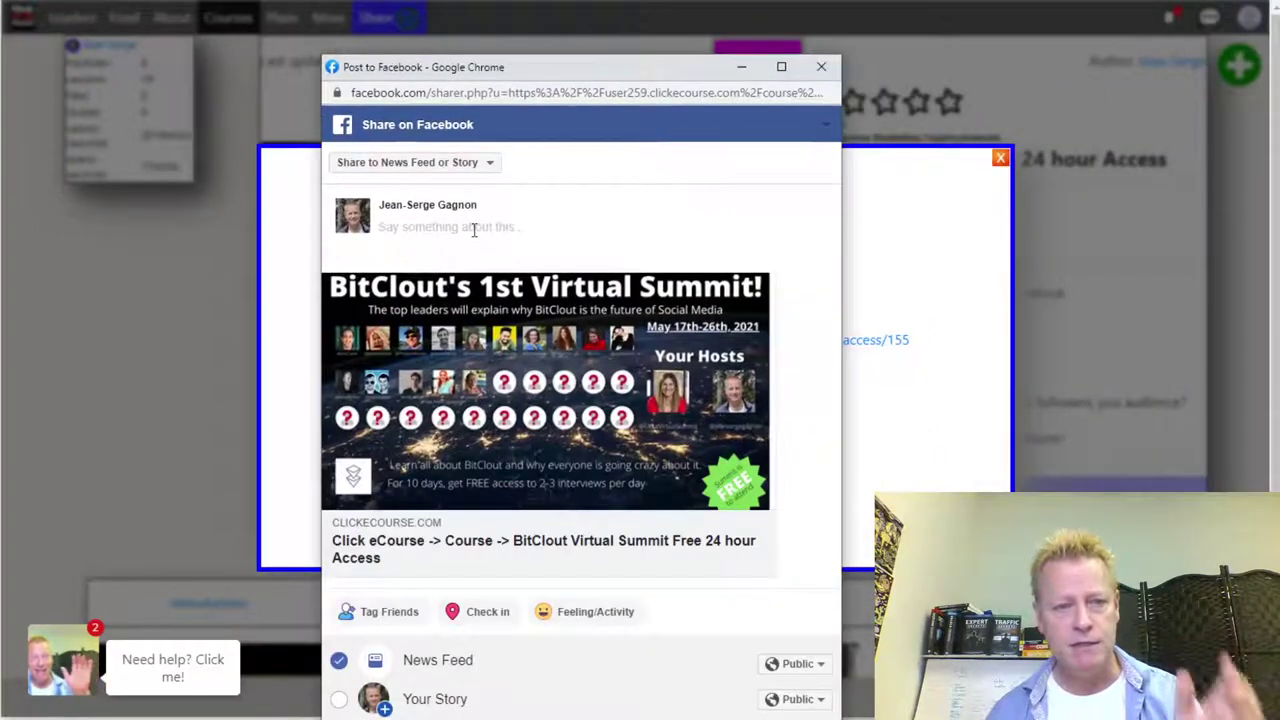
{"action": "type", "text": "He"}
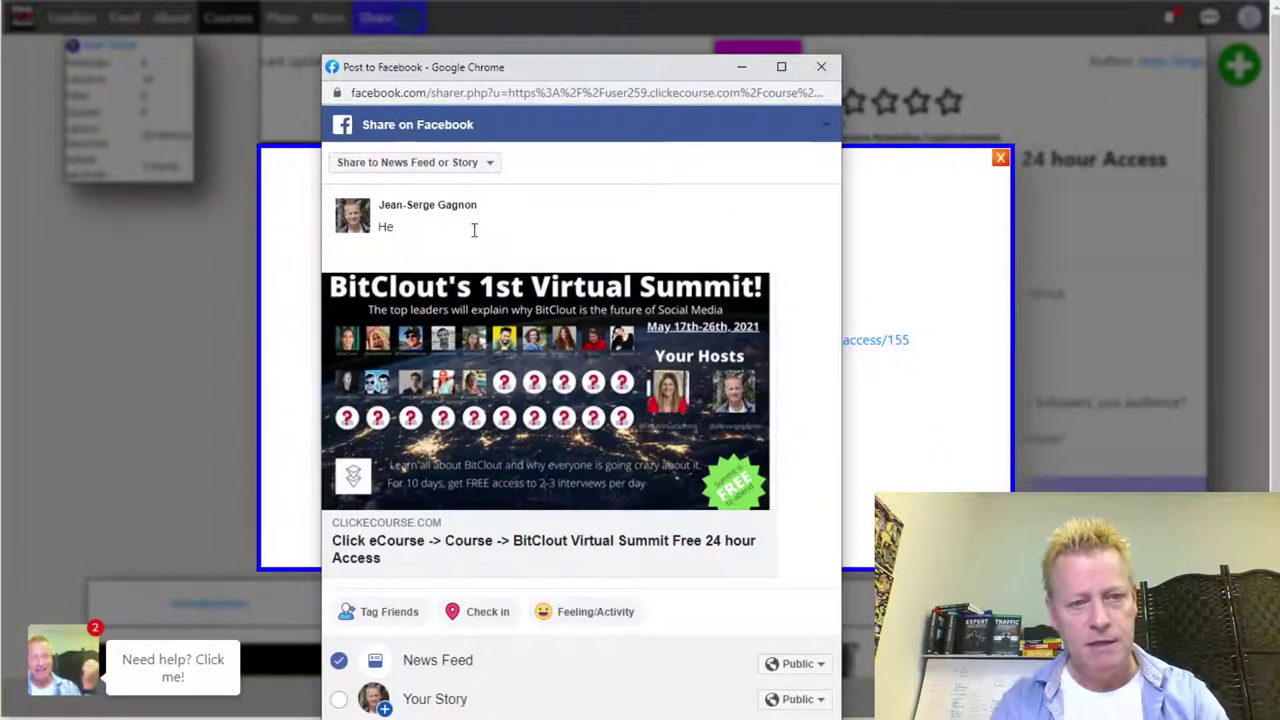
{"action": "type", "text": "y Im int"}
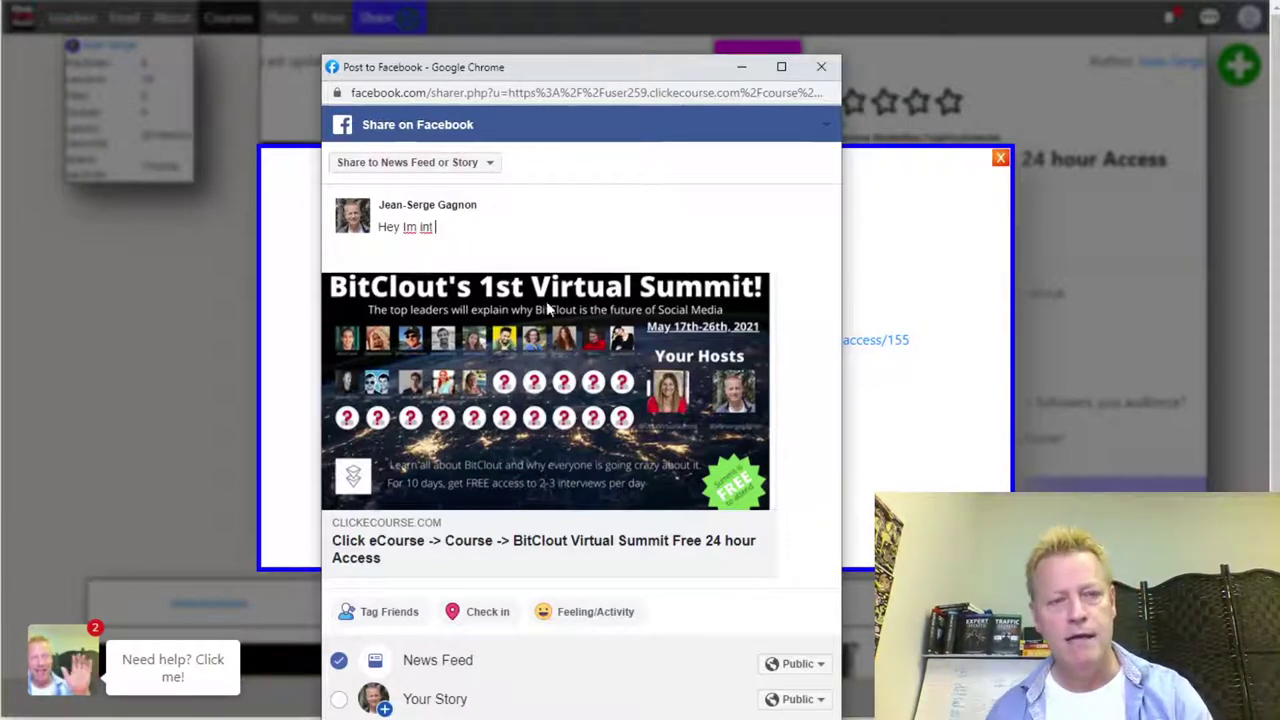
{"action": "left_click_drag", "start_coordinate": [446, 224], "coordinate": [376, 222]}
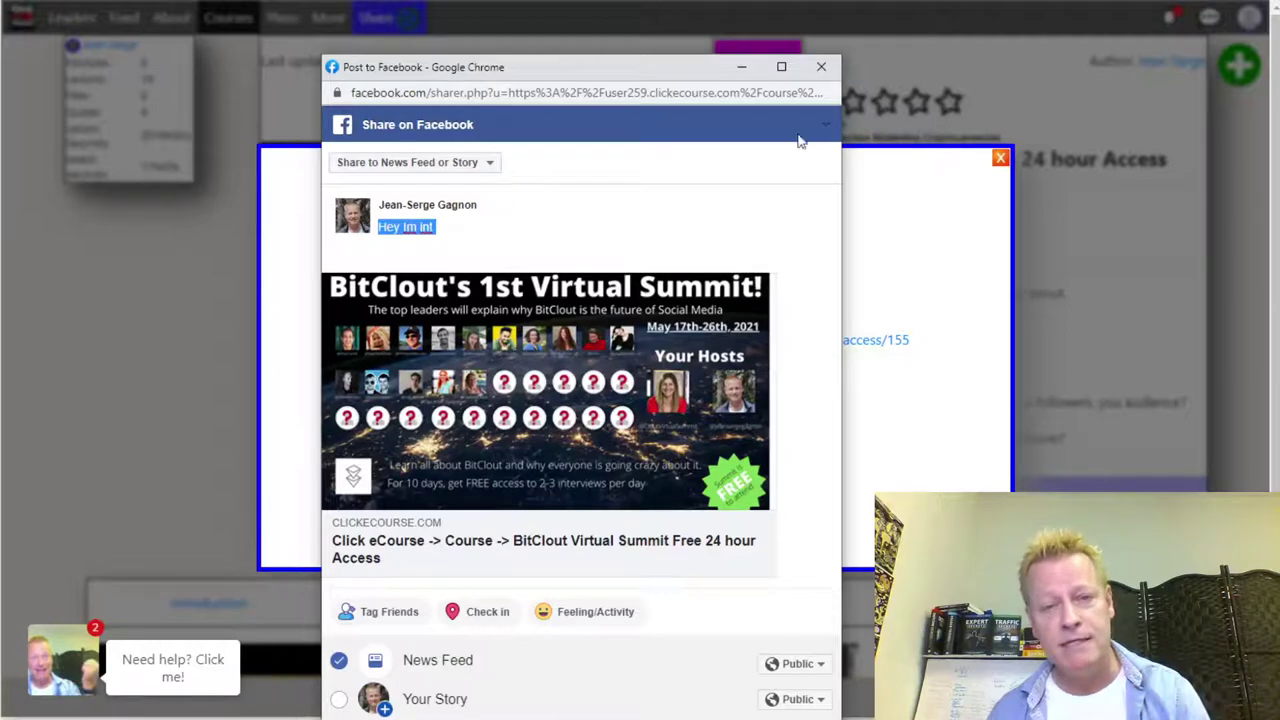
{"action": "left_click", "coordinate": [819, 70]}
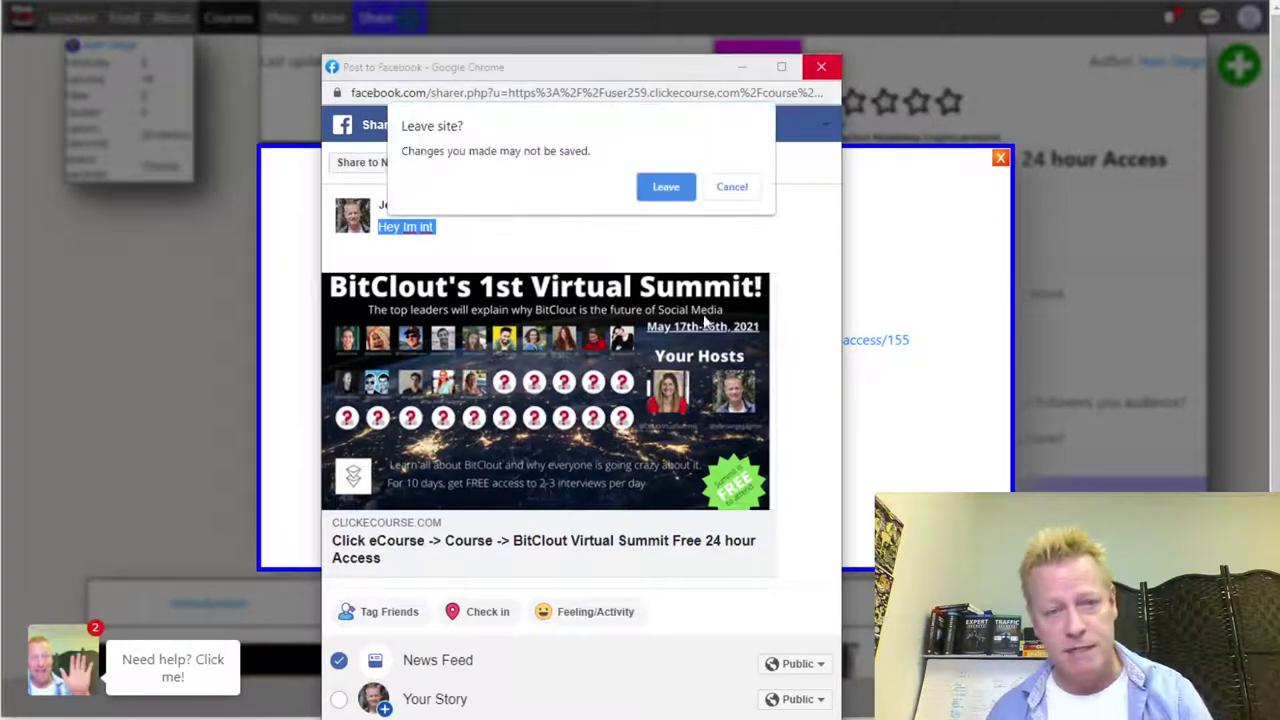
{"action": "left_click", "coordinate": [676, 188]}
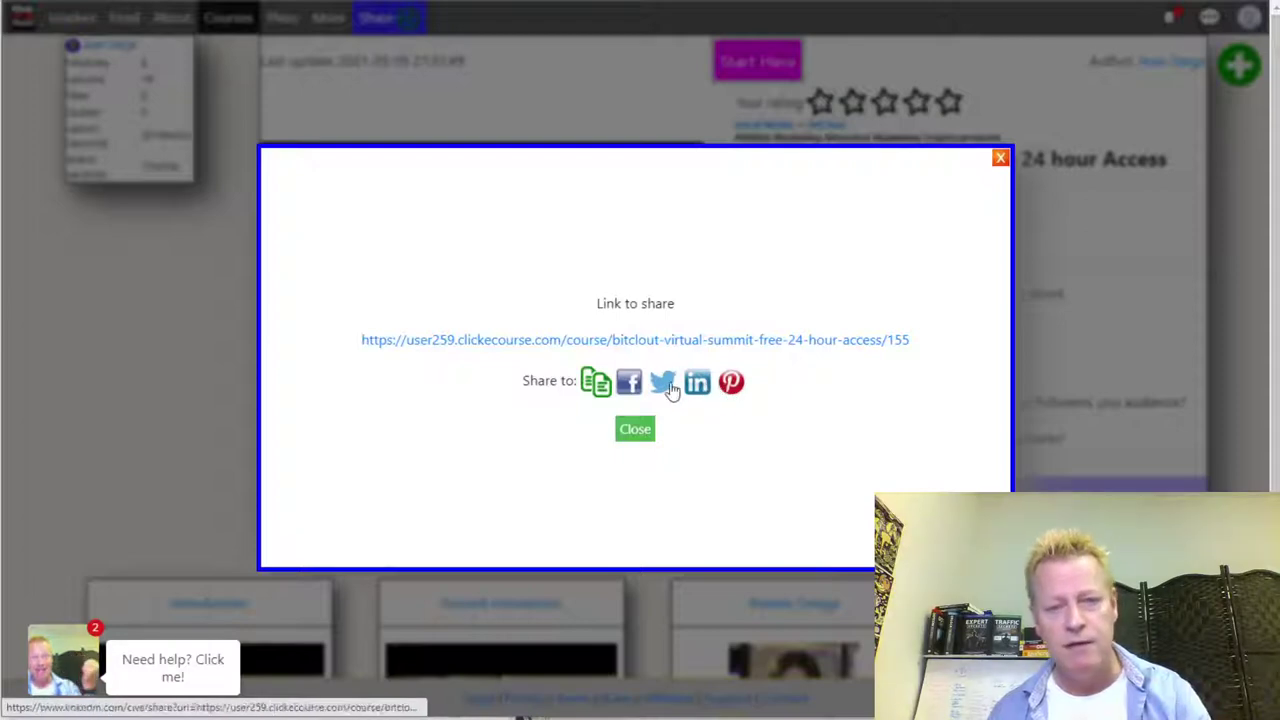
- Open the copied course link in a new incognito Chrome window as a logged-out visitor
{"action": "left_click", "coordinate": [998, 162]}
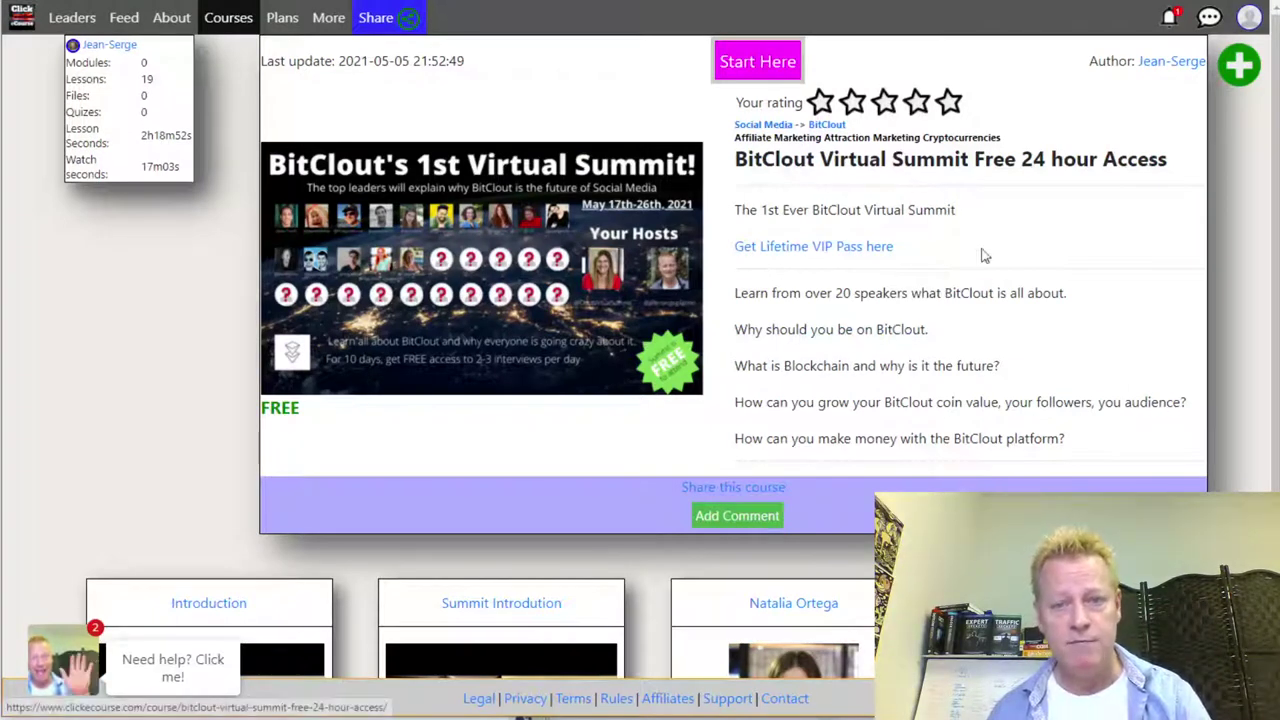
{"action": "left_click", "coordinate": [1229, 3]}
{"action": "left_click", "coordinate": [1130, 22]}
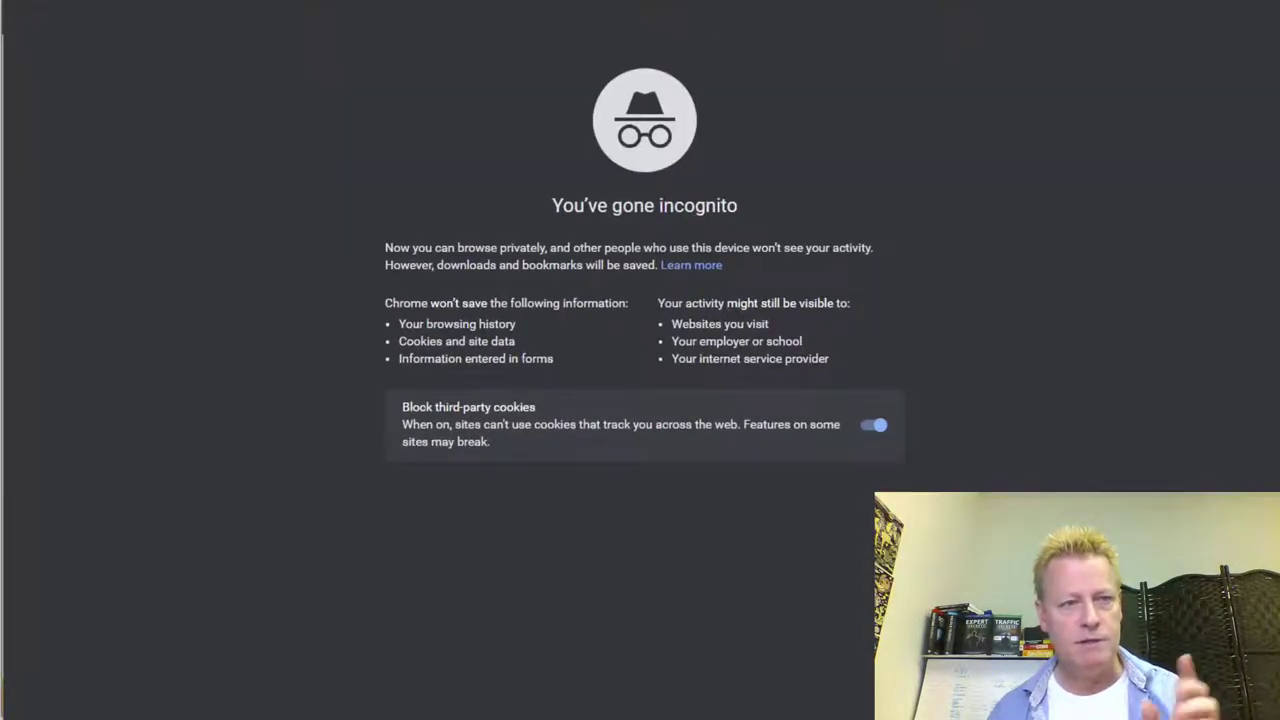
{"action": "right_click", "coordinate": [404, 2]}
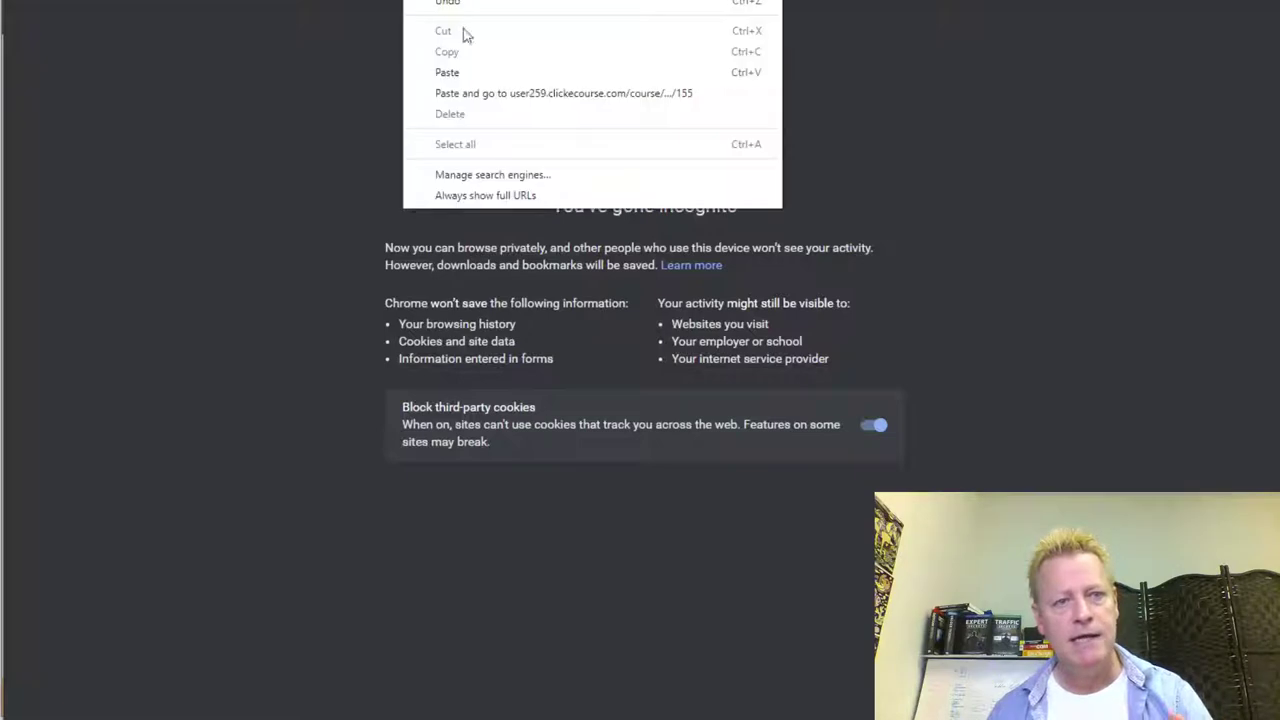
{"action": "left_click", "coordinate": [494, 93]}
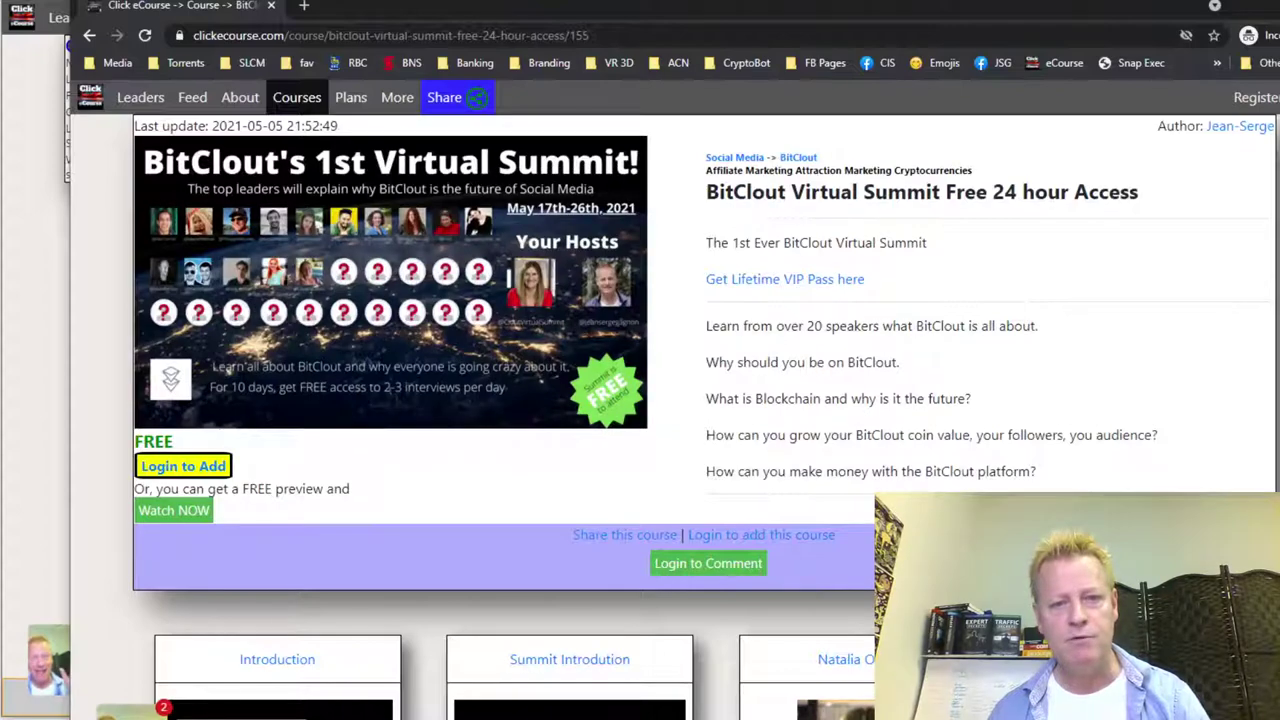
- Scroll through the course lessons and bring up the Login dialog via 'Login to Add'
{"action": "scroll", "coordinate": [700, 420], "scroll_direction": "down", "scroll_amount": 3}
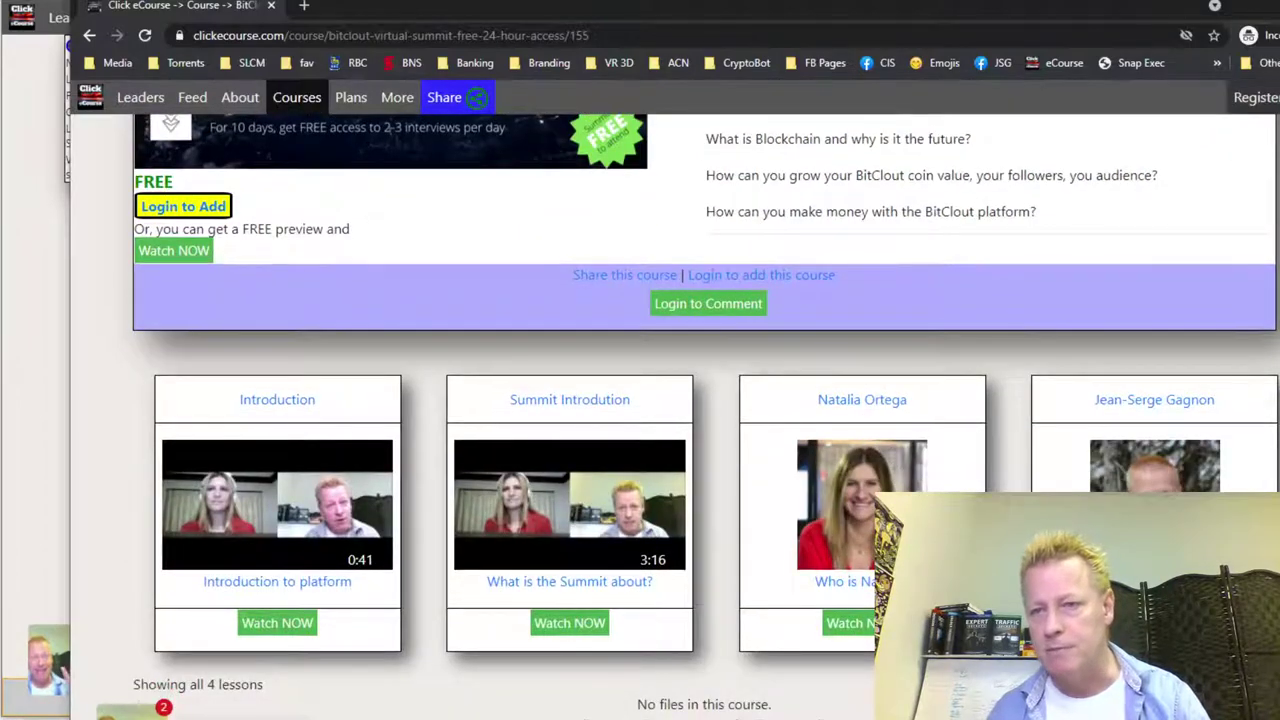
{"action": "scroll", "coordinate": [651, 386], "scroll_direction": "up", "scroll_amount": 3}
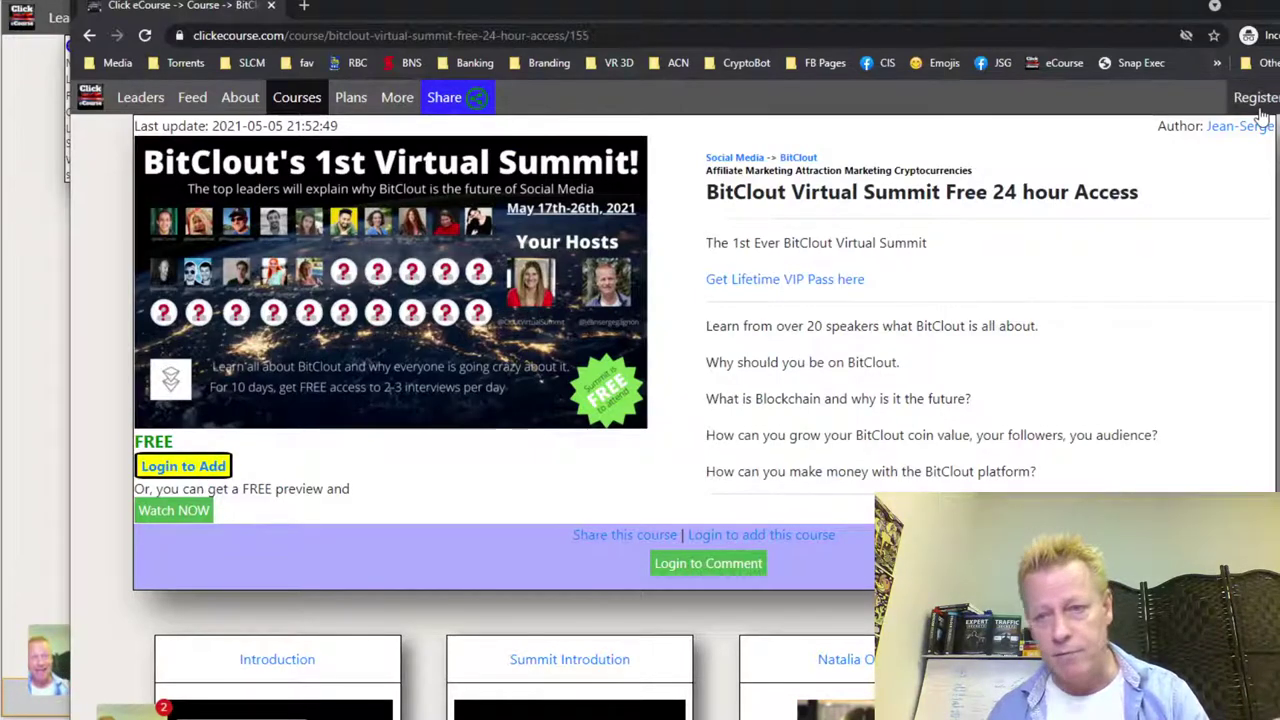
{"action": "left_click", "coordinate": [200, 467]}
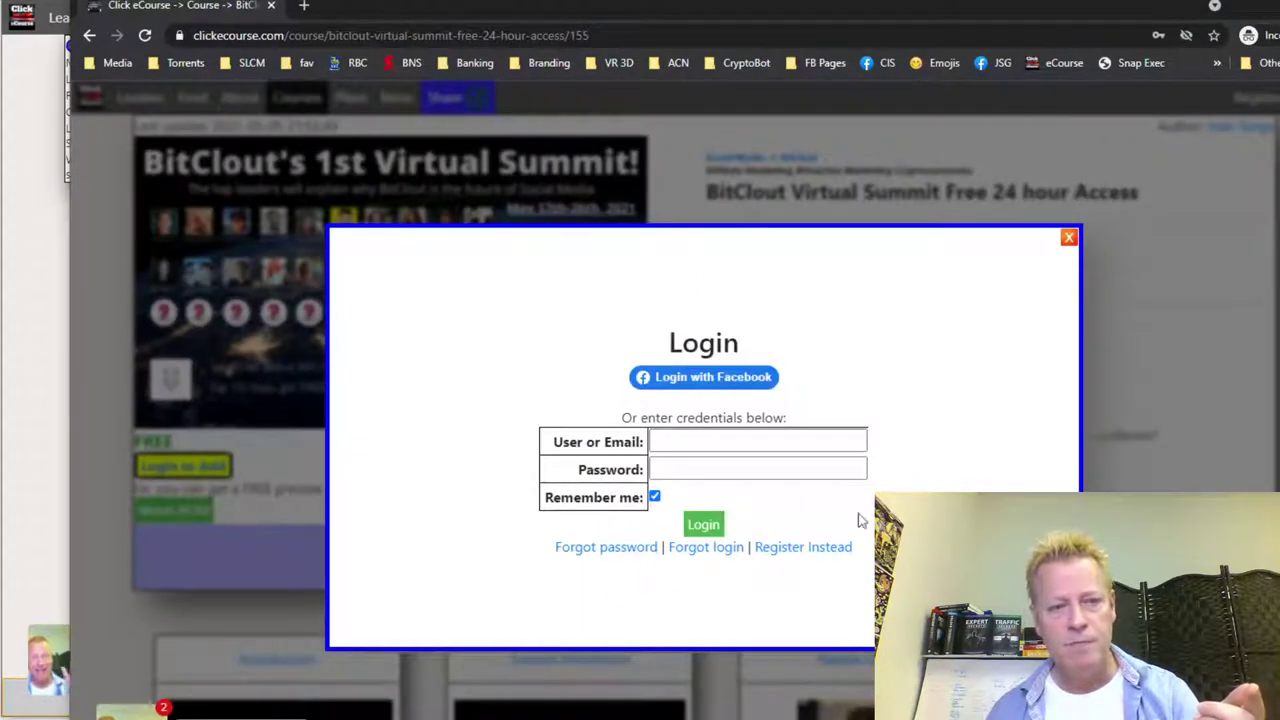
- Switch from login to registration, check the referring affiliate's name, then reopen Register from the top right
{"action": "left_click", "coordinate": [714, 442]}
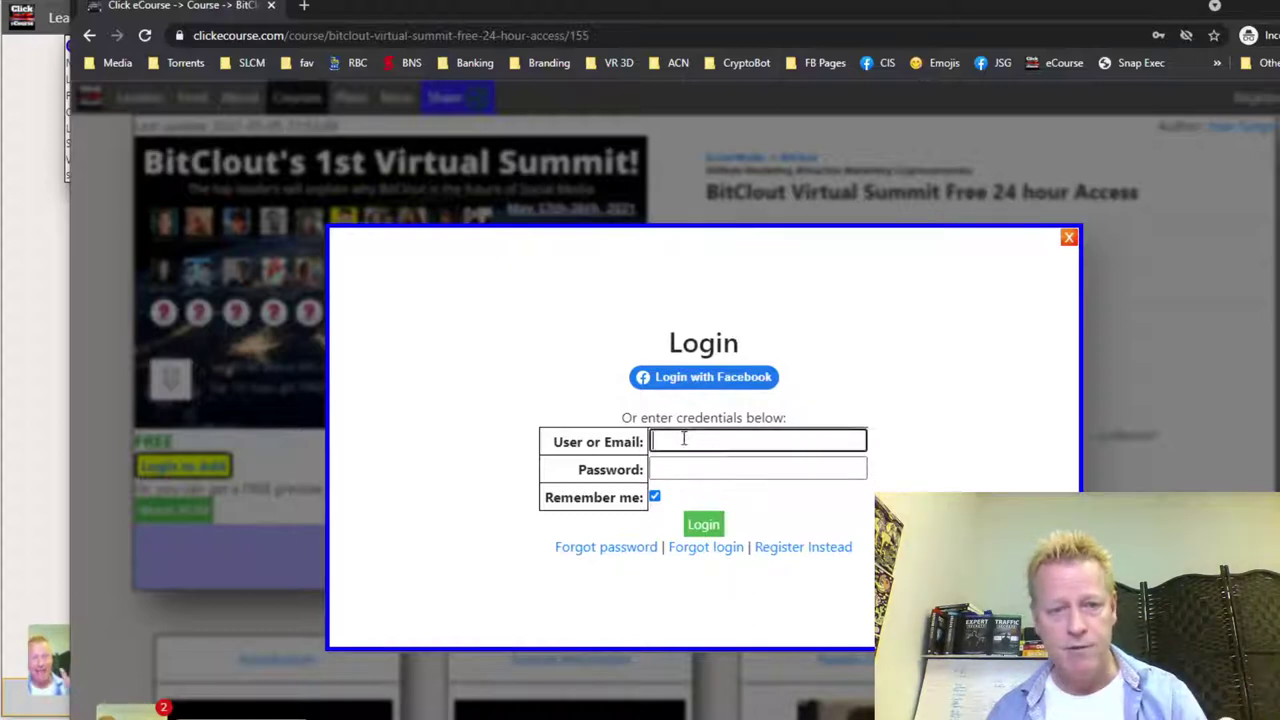
{"action": "left_click", "coordinate": [714, 466]}
{"action": "left_click", "coordinate": [977, 418]}
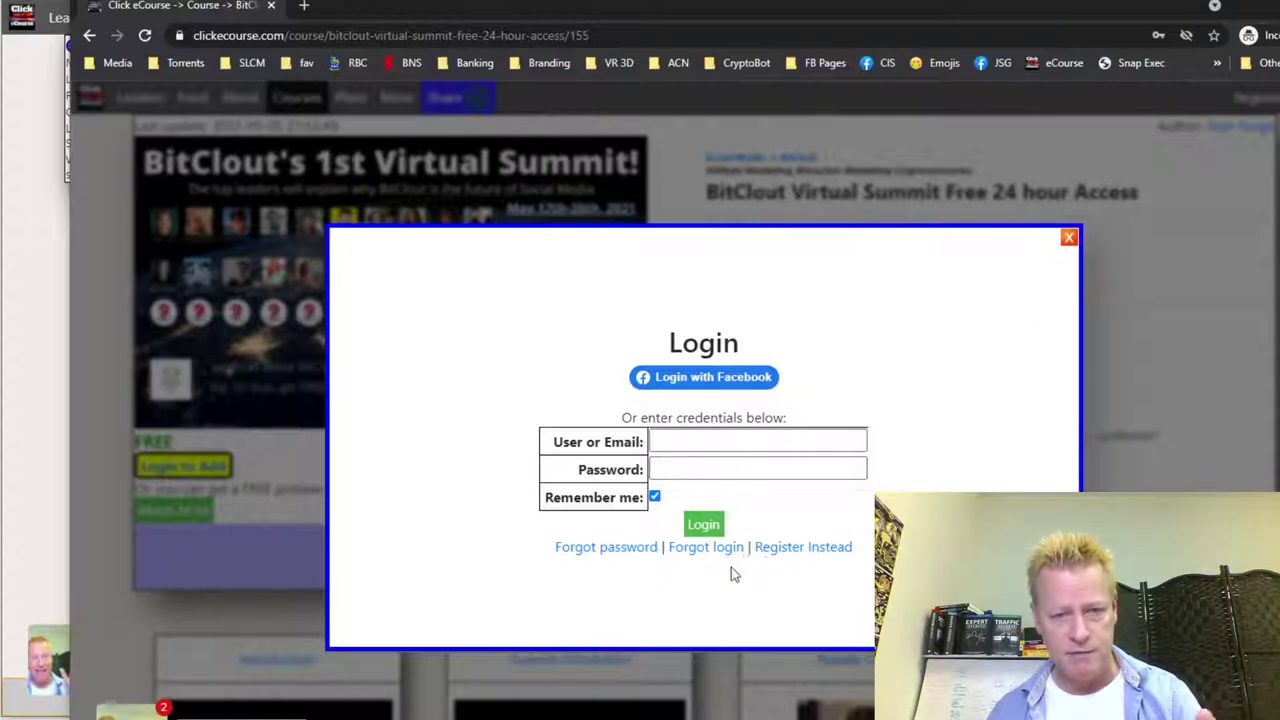
{"action": "left_click", "coordinate": [786, 550]}
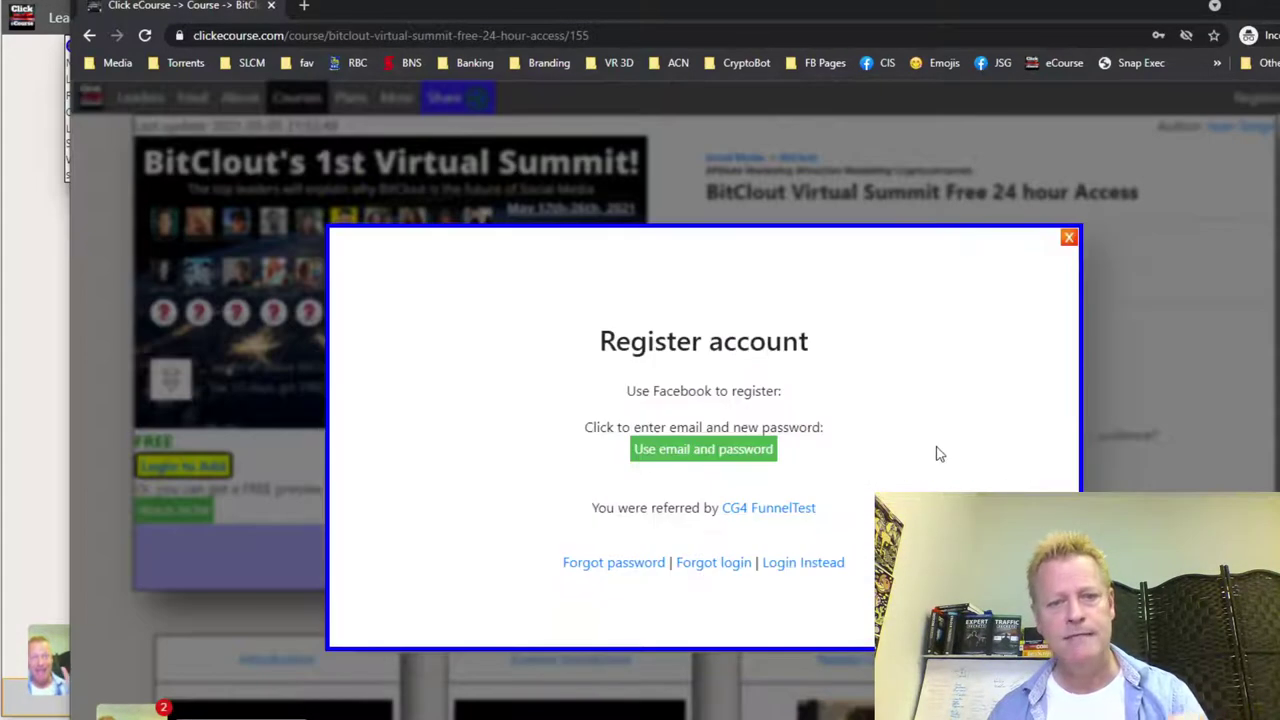
{"action": "left_click_drag", "start_coordinate": [845, 531], "coordinate": [717, 524]}
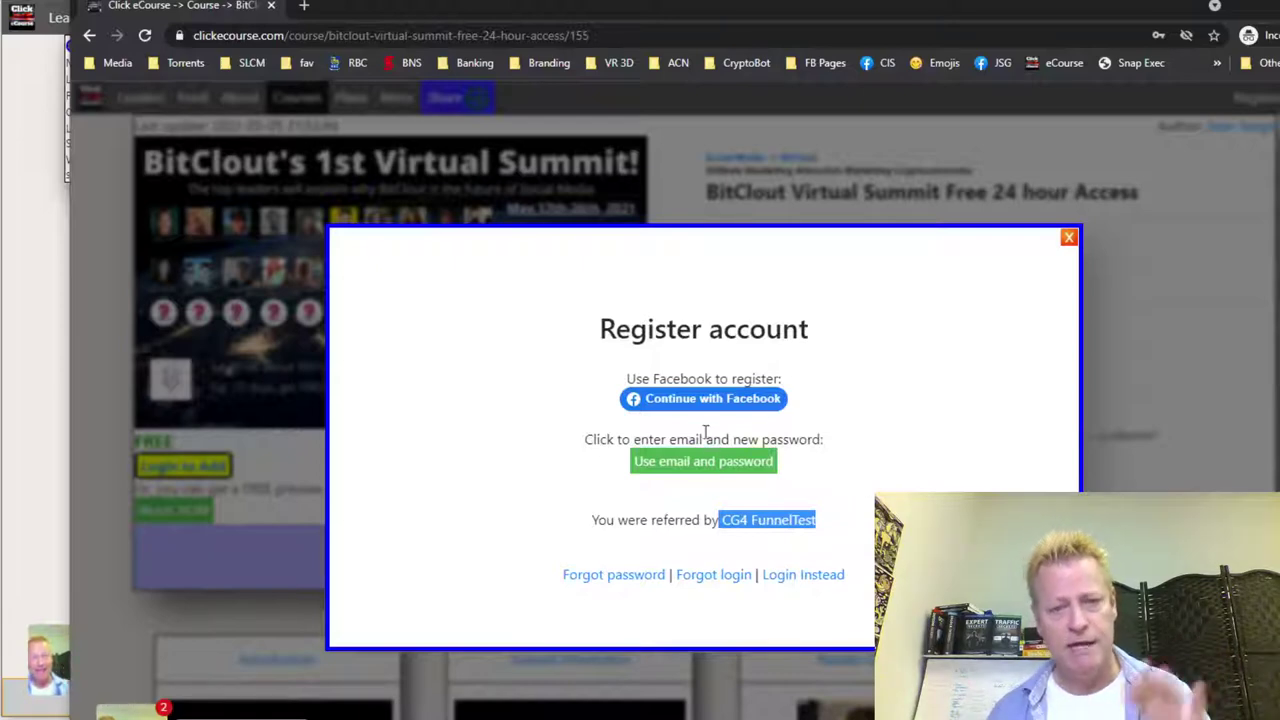
{"action": "left_click", "coordinate": [1068, 240]}
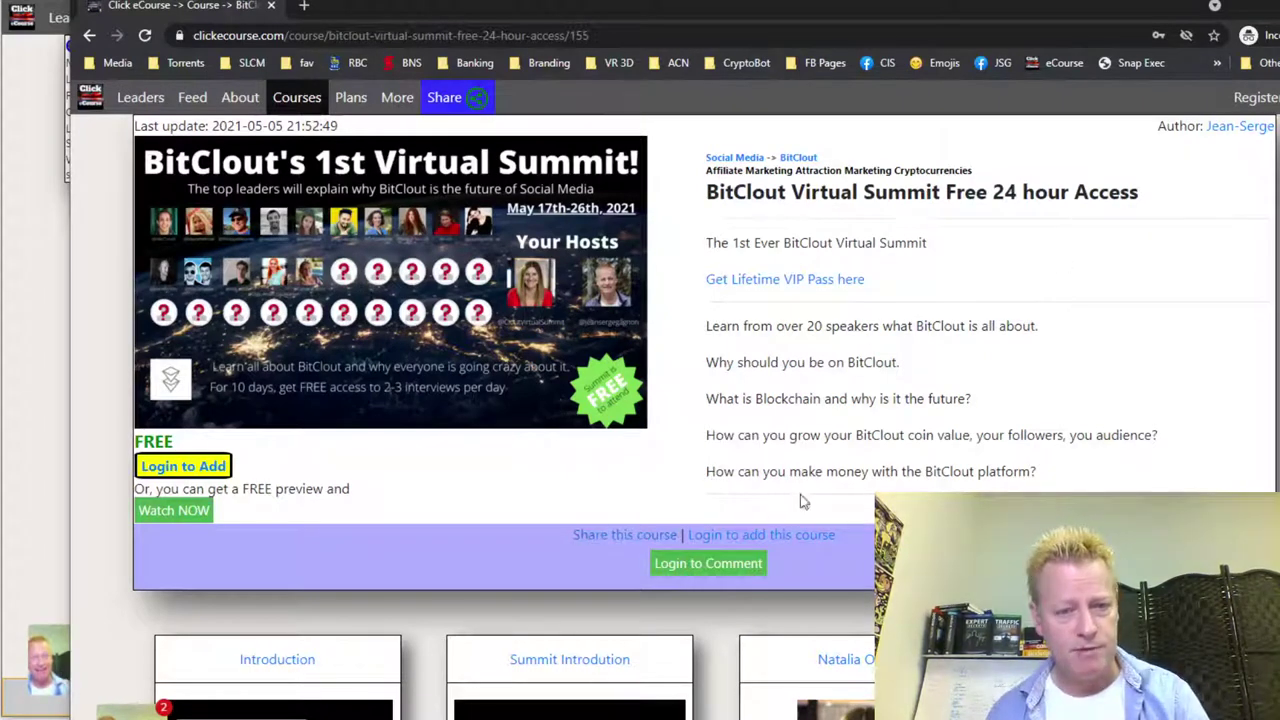
{"action": "left_click", "coordinate": [1268, 99]}
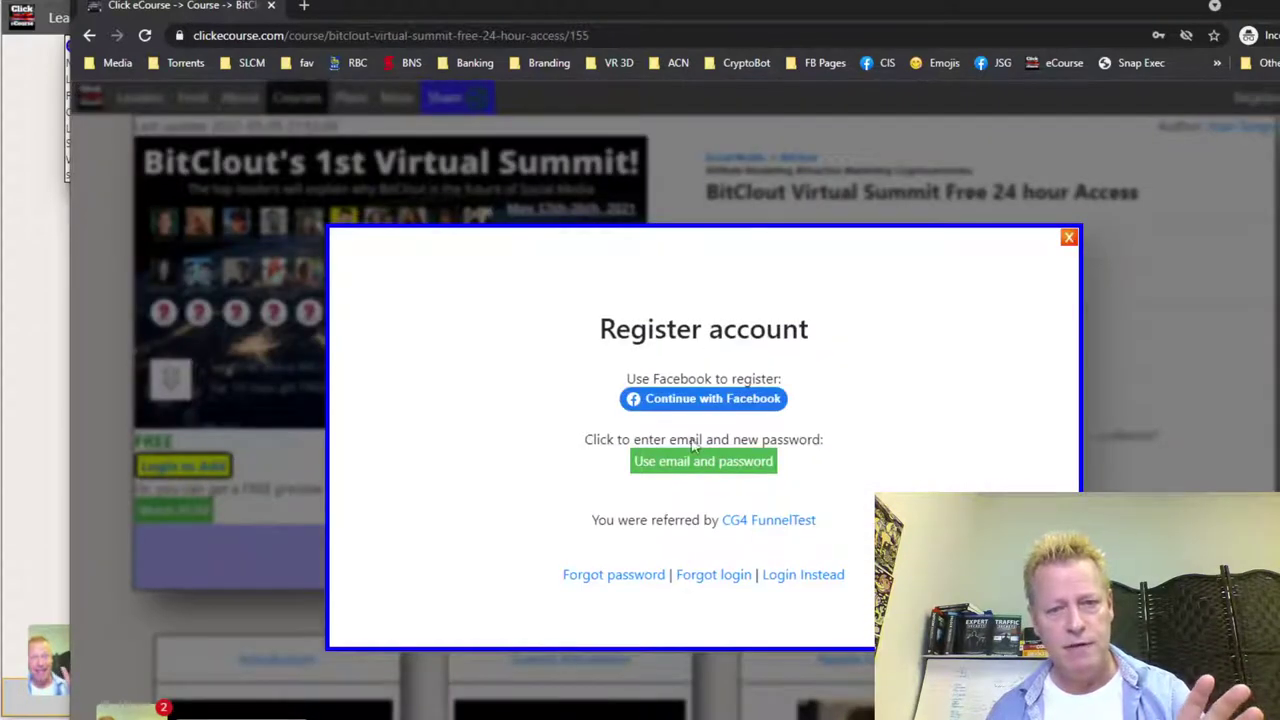
- Choose email registration and enter the test account's email address
{"action": "left_click", "coordinate": [655, 462]}
{"action": "left_click", "coordinate": [705, 427]}
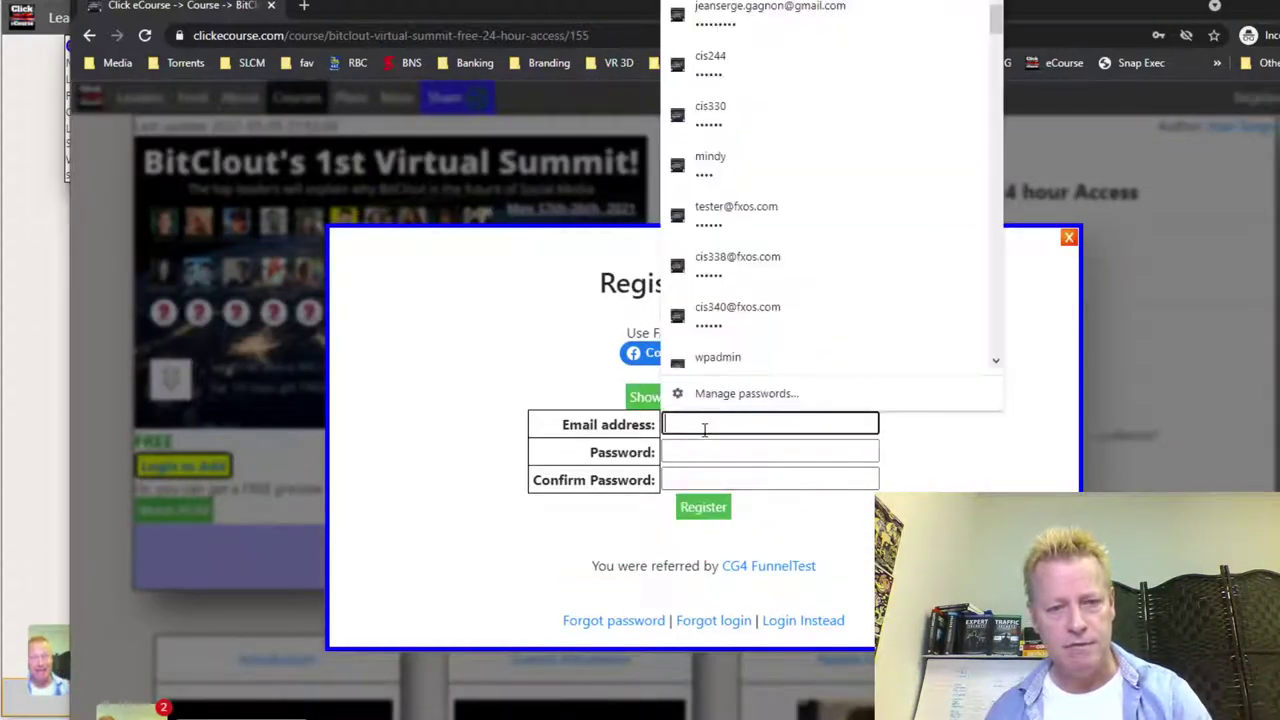
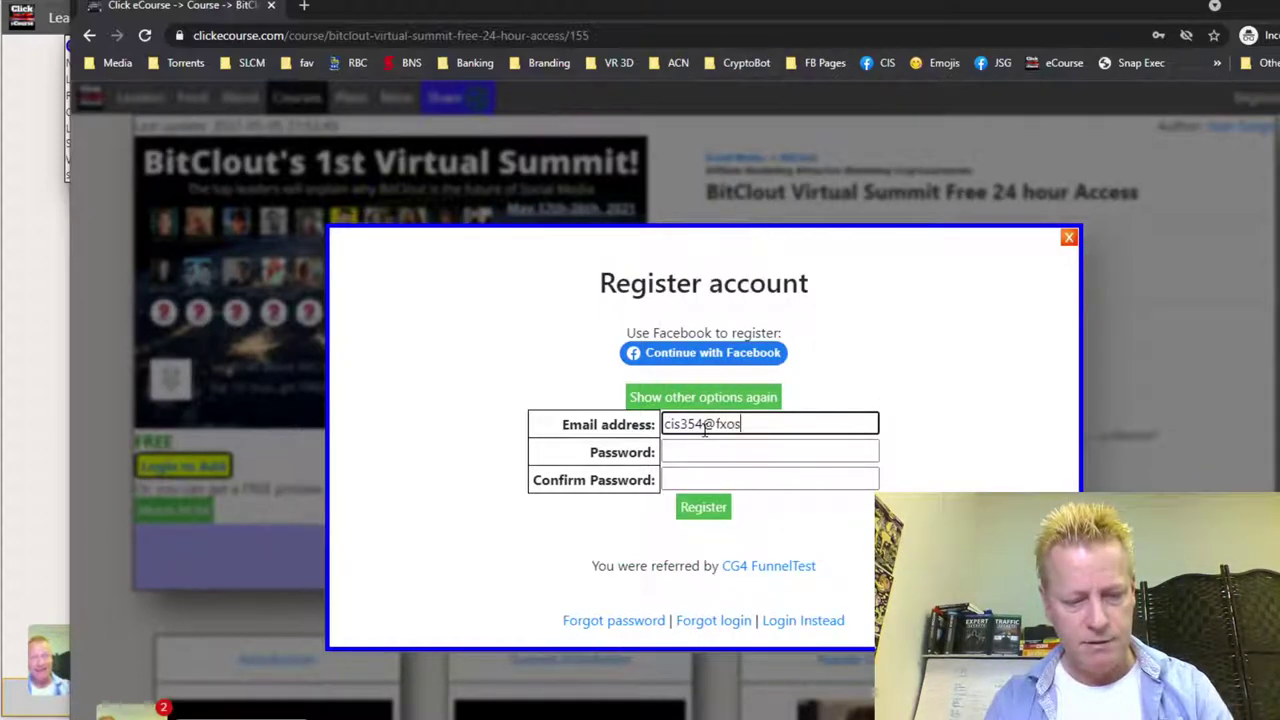
{"action": "key", "text": "Tab"}
- Enter and confirm the account password, then submit the registration
{"action": "type", "text": "****"}
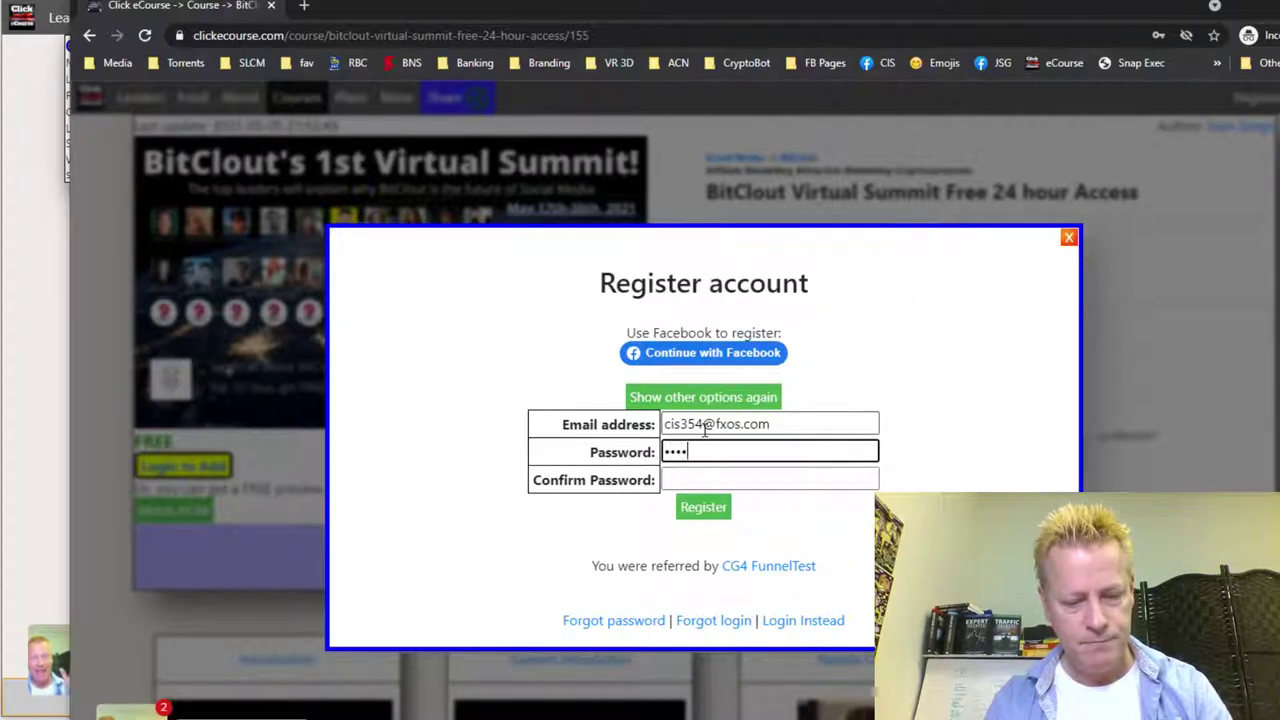
{"action": "type", "text": "******"}
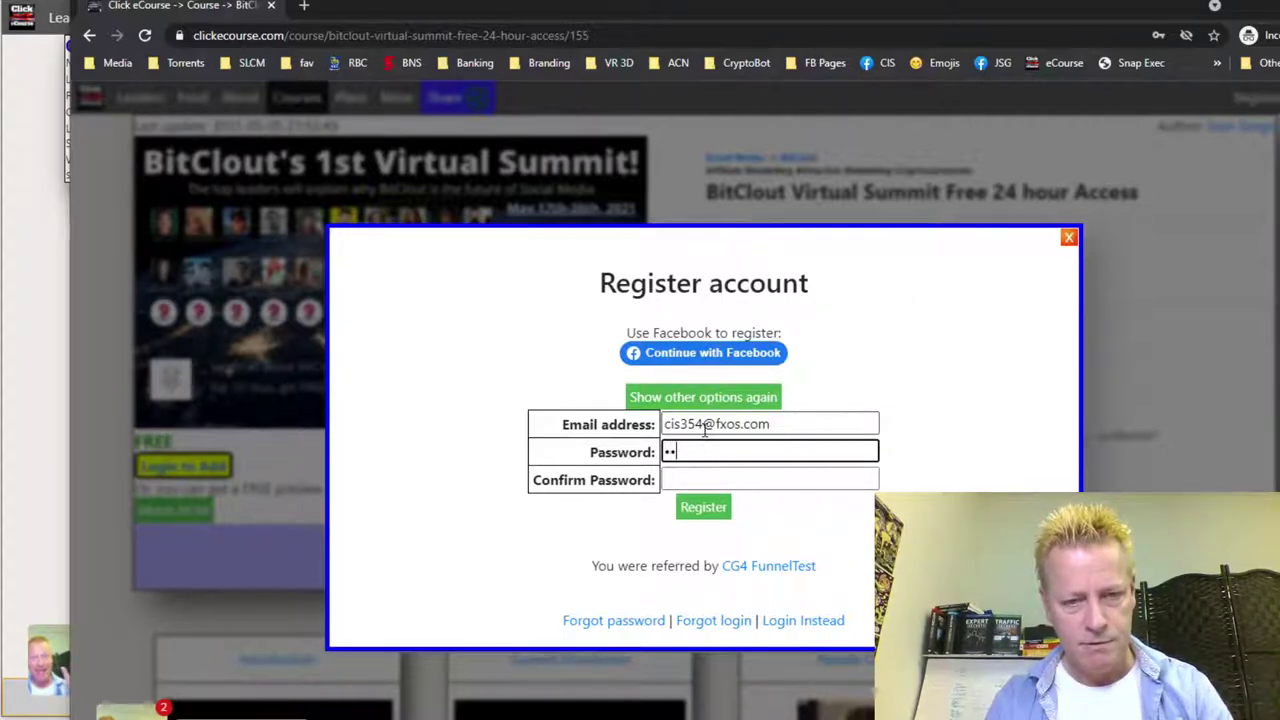
{"action": "key", "text": "BackSpace"}
{"action": "key", "text": "BackSpace"}
{"action": "left_click", "coordinate": [703, 430]}
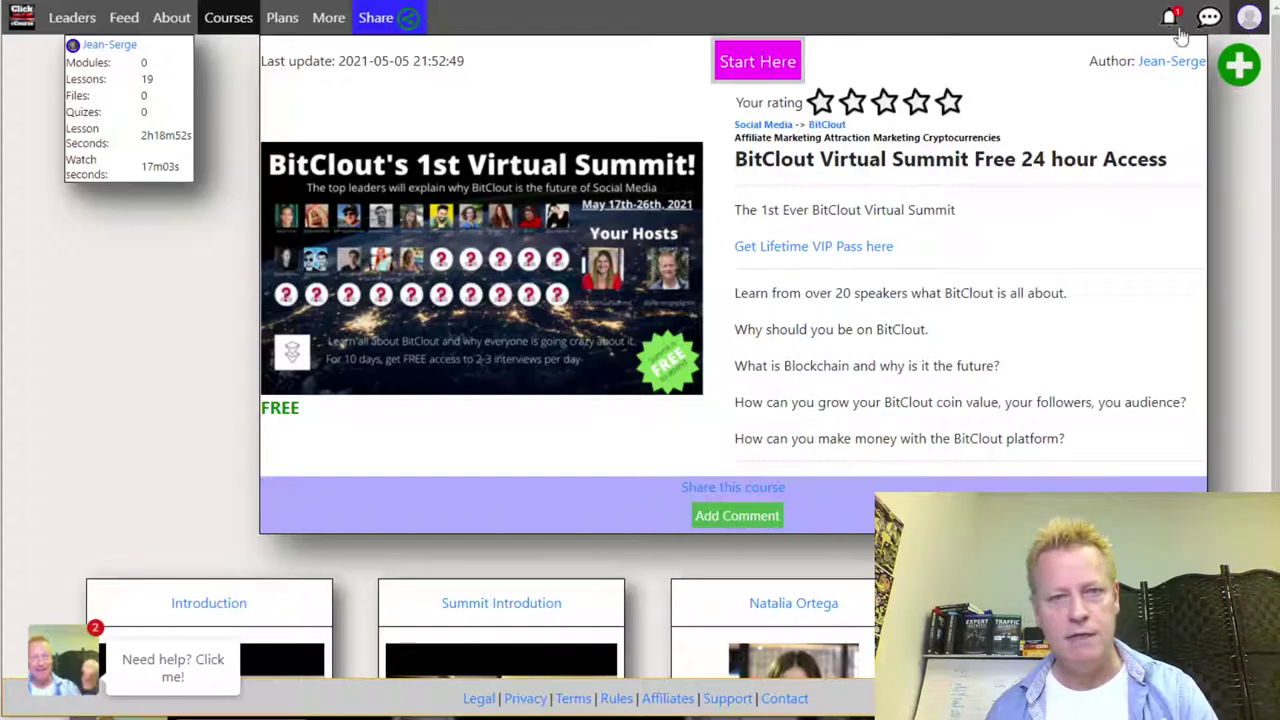
{"action": "key", "text": "alt+Tab"}
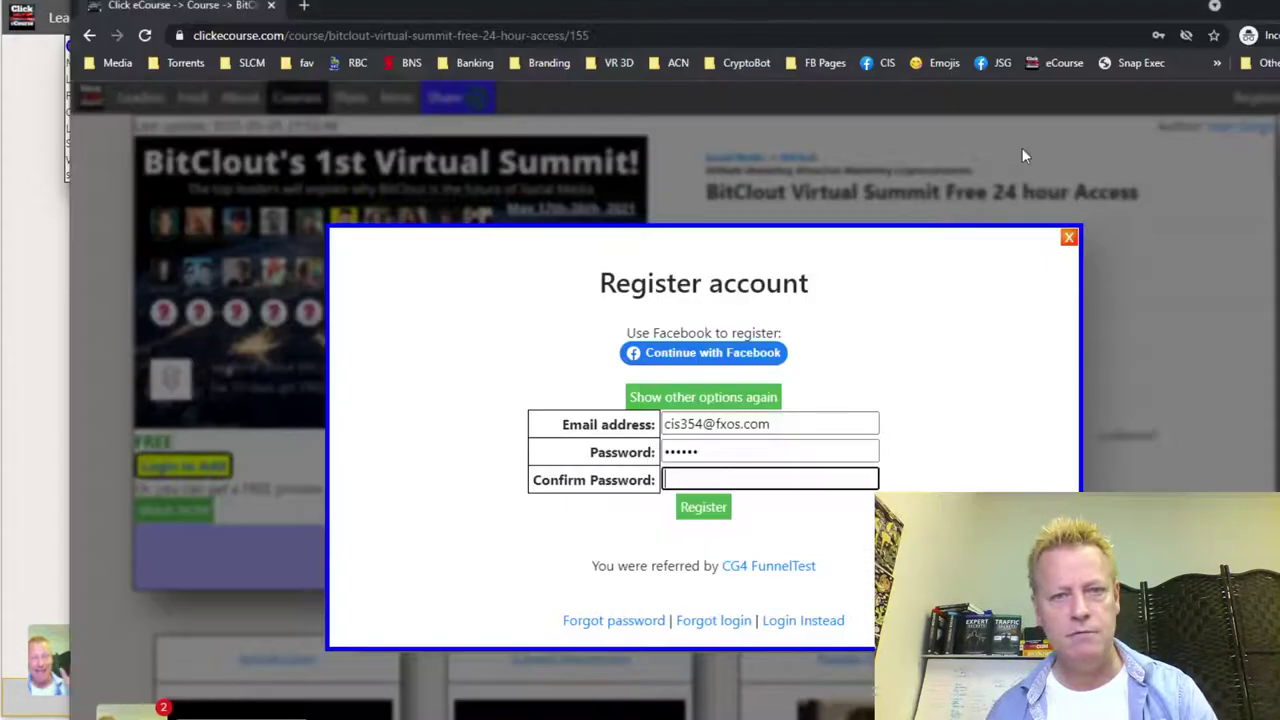
{"action": "left_click_drag", "start_coordinate": [729, 452], "coordinate": [622, 446]}
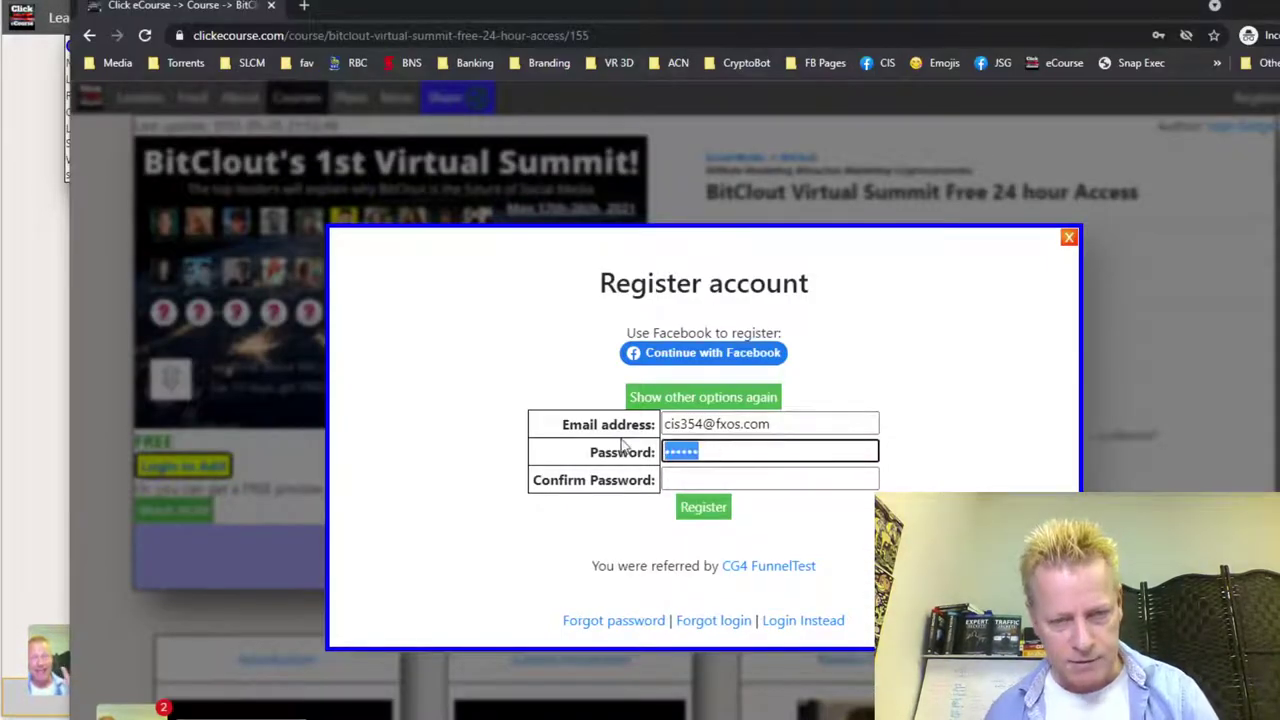
{"action": "type", "text": "••••••"}
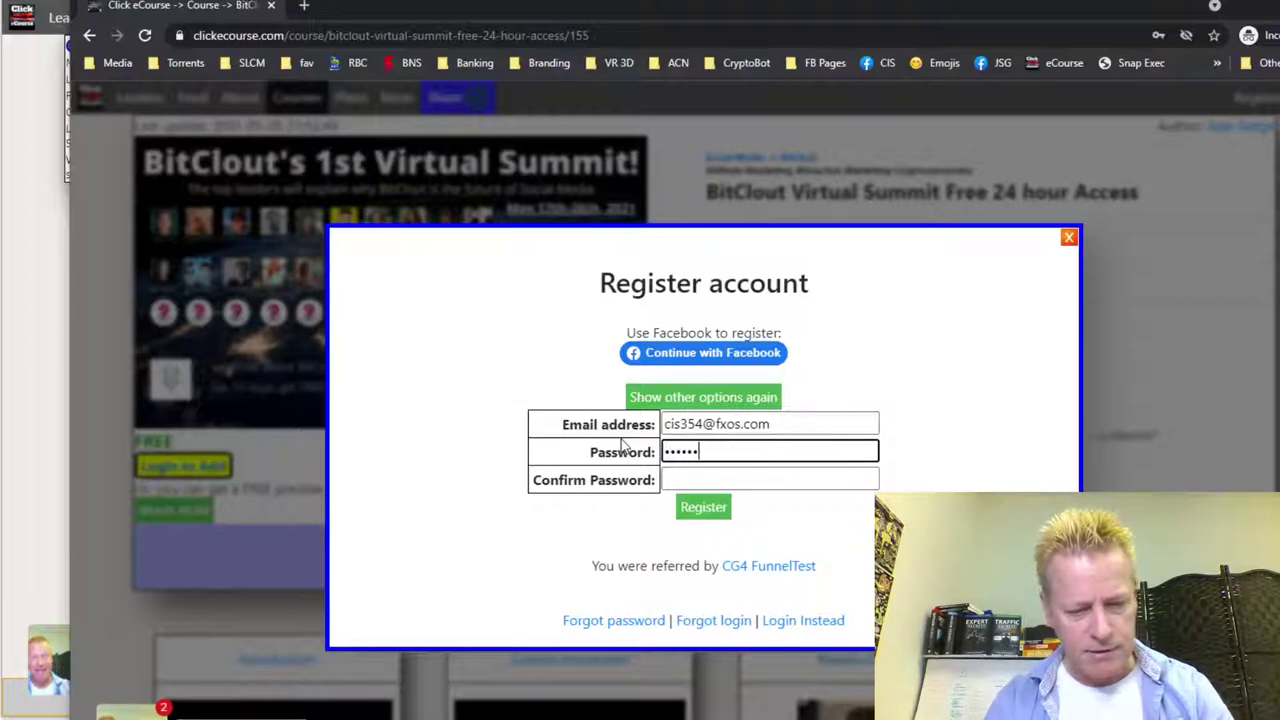
{"action": "key", "text": "Tab"}
{"action": "type", "text": "••••••"}
{"action": "left_click", "coordinate": [704, 509]}
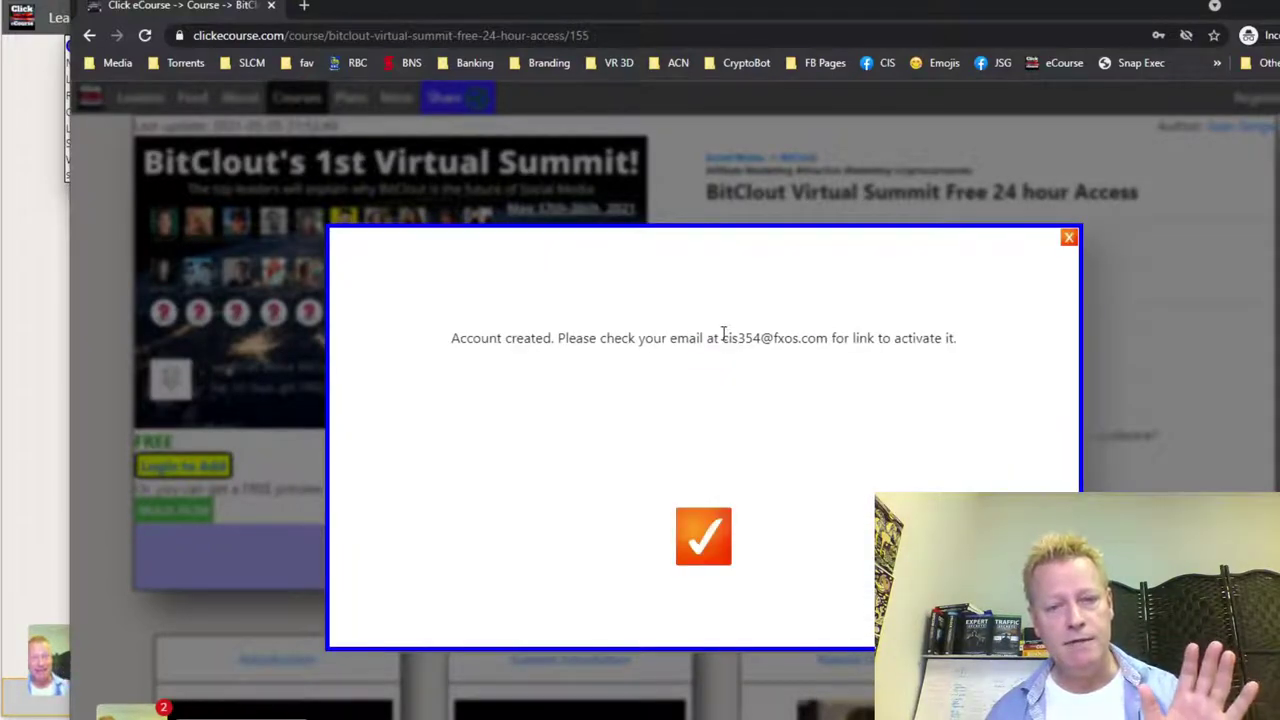
{"action": "left_click_drag", "start_coordinate": [723, 337], "coordinate": [857, 352]}
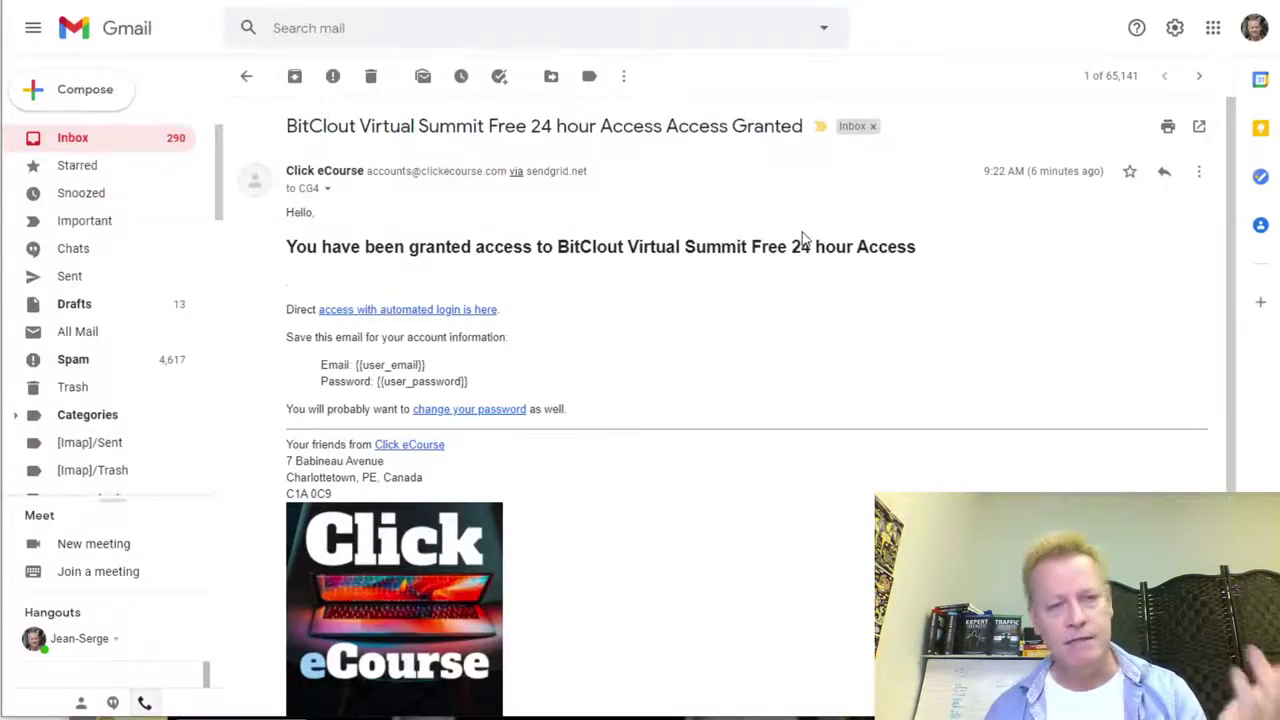
- Copy the link from the 'Account Activation on Click eCourse' email and return to the incognito window
{"action": "key", "text": "u"}
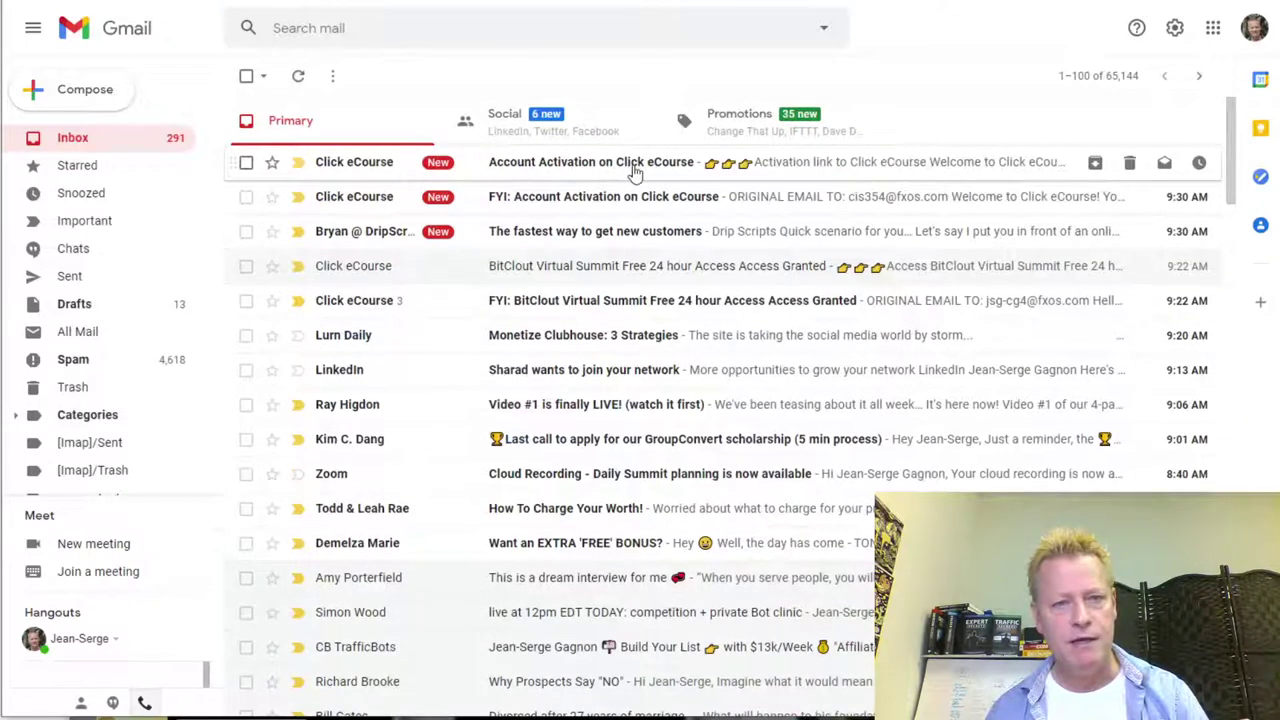
{"action": "left_click", "coordinate": [606, 164]}
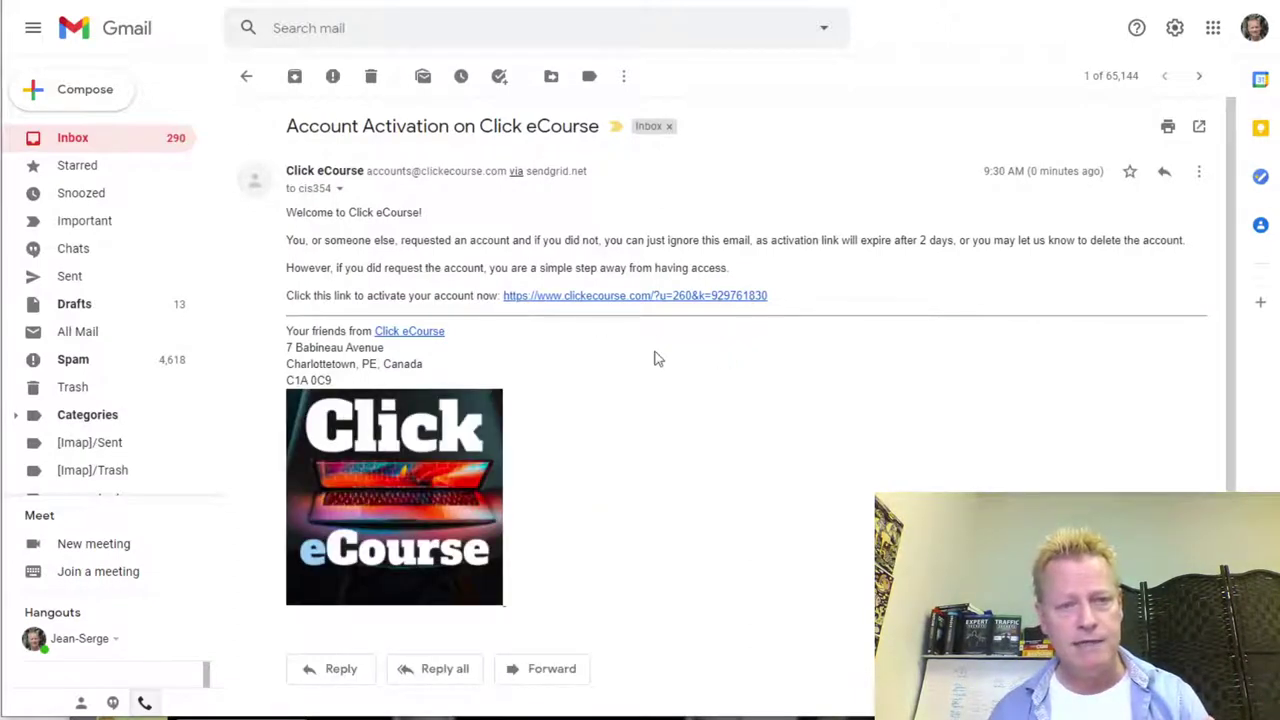
{"action": "right_click", "coordinate": [658, 305]}
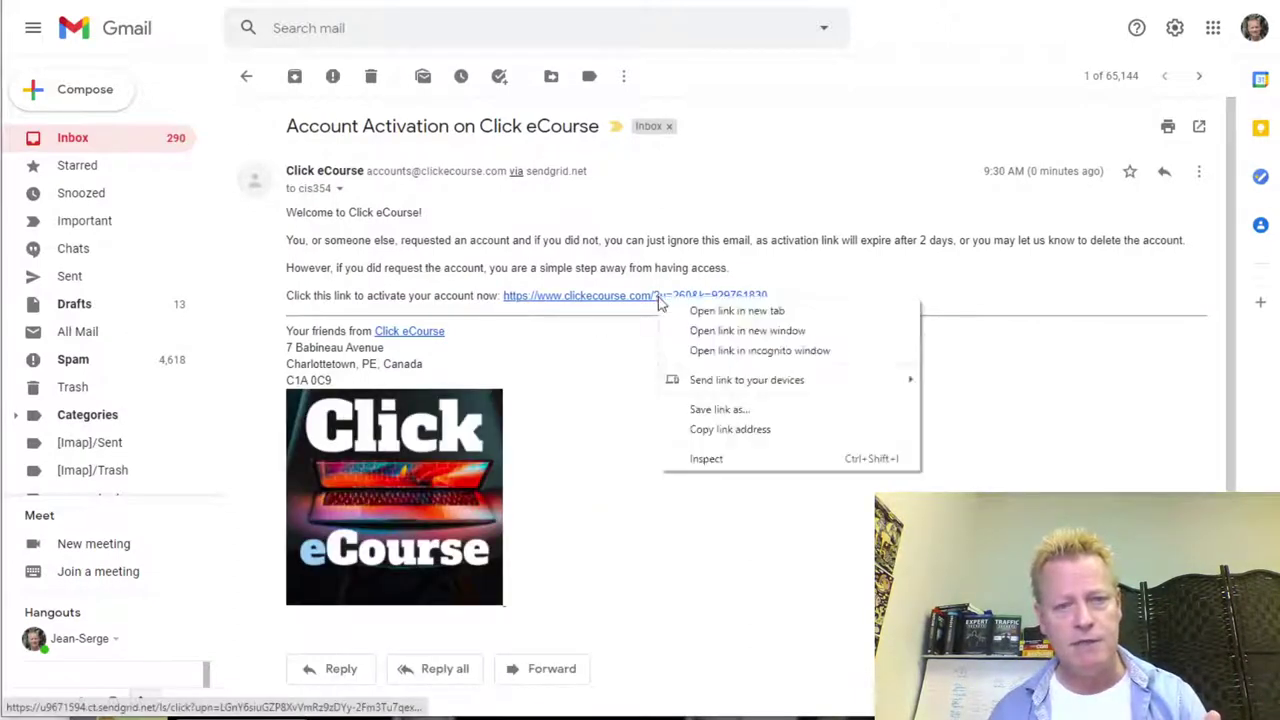
{"action": "left_click", "coordinate": [744, 430]}
{"action": "key", "text": "alt+Tab"}
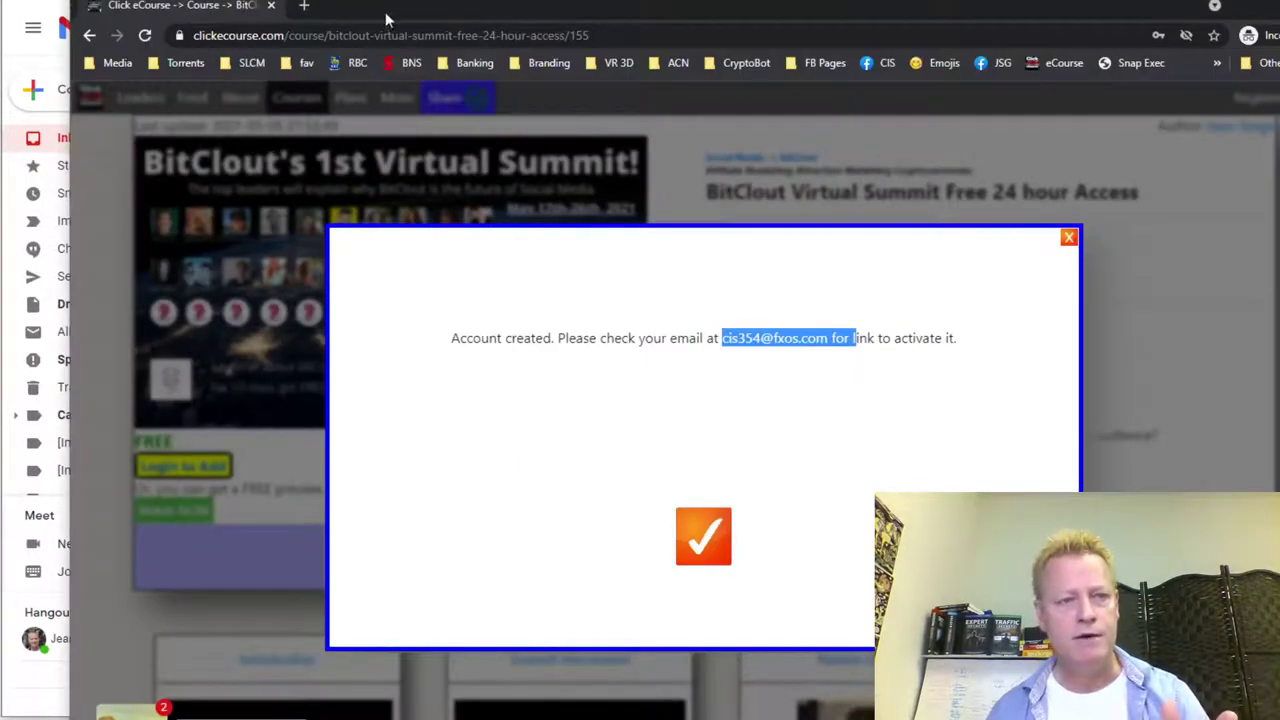
- Paste the activation link into a new tab to activate the account and load its Feed
{"action": "left_click", "coordinate": [304, 6]}
{"action": "right_click", "coordinate": [364, 37]}
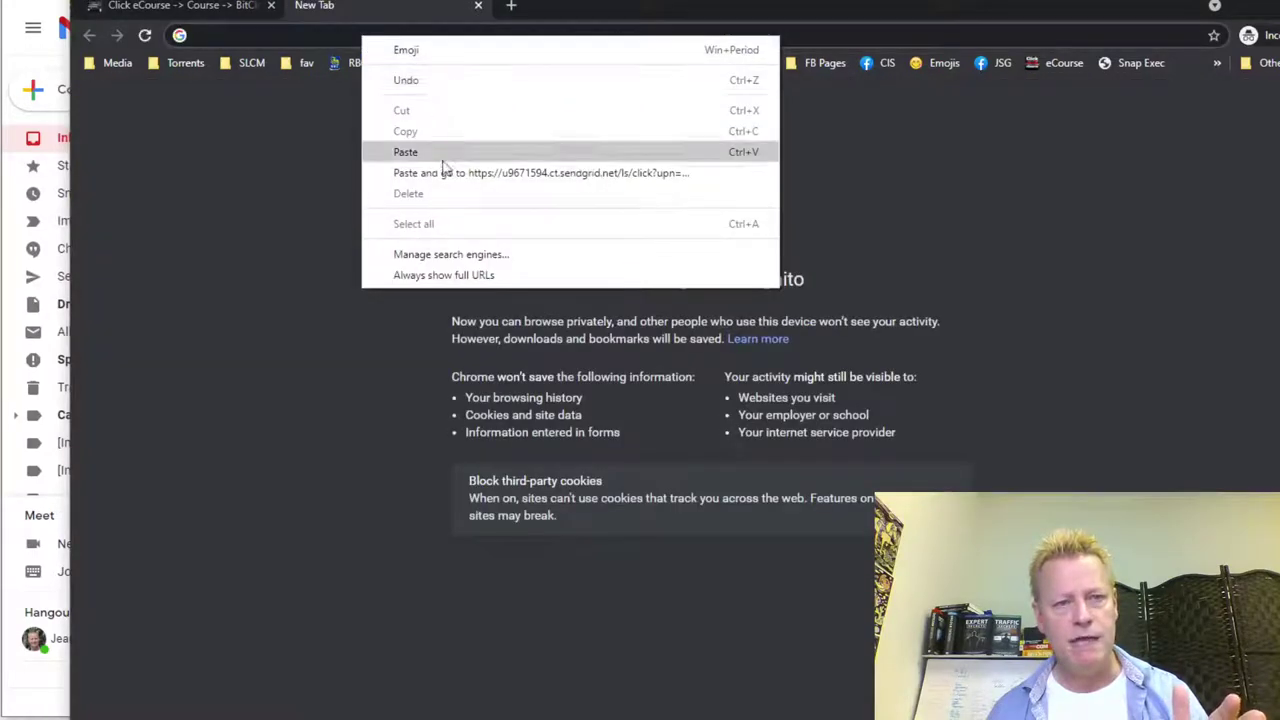
{"action": "left_click", "coordinate": [444, 172]}
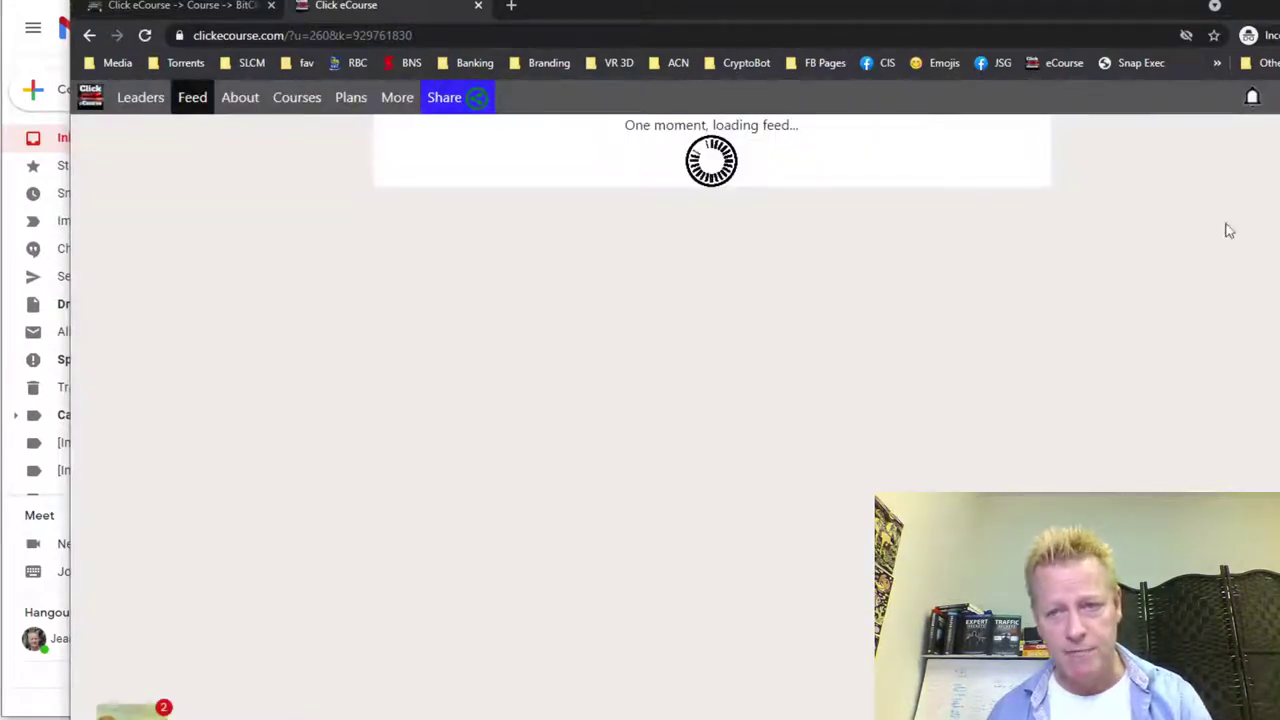
{"action": "left_click", "coordinate": [1252, 100]}
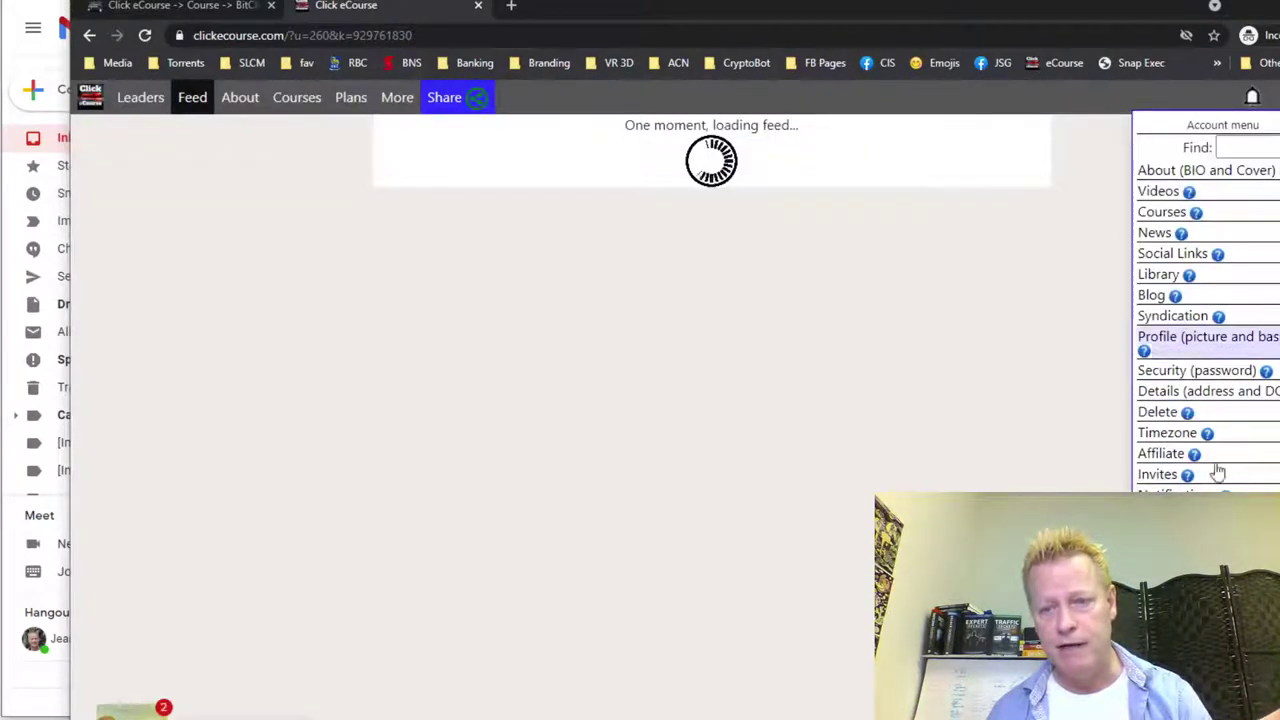
{"action": "left_click", "coordinate": [1100, 188]}
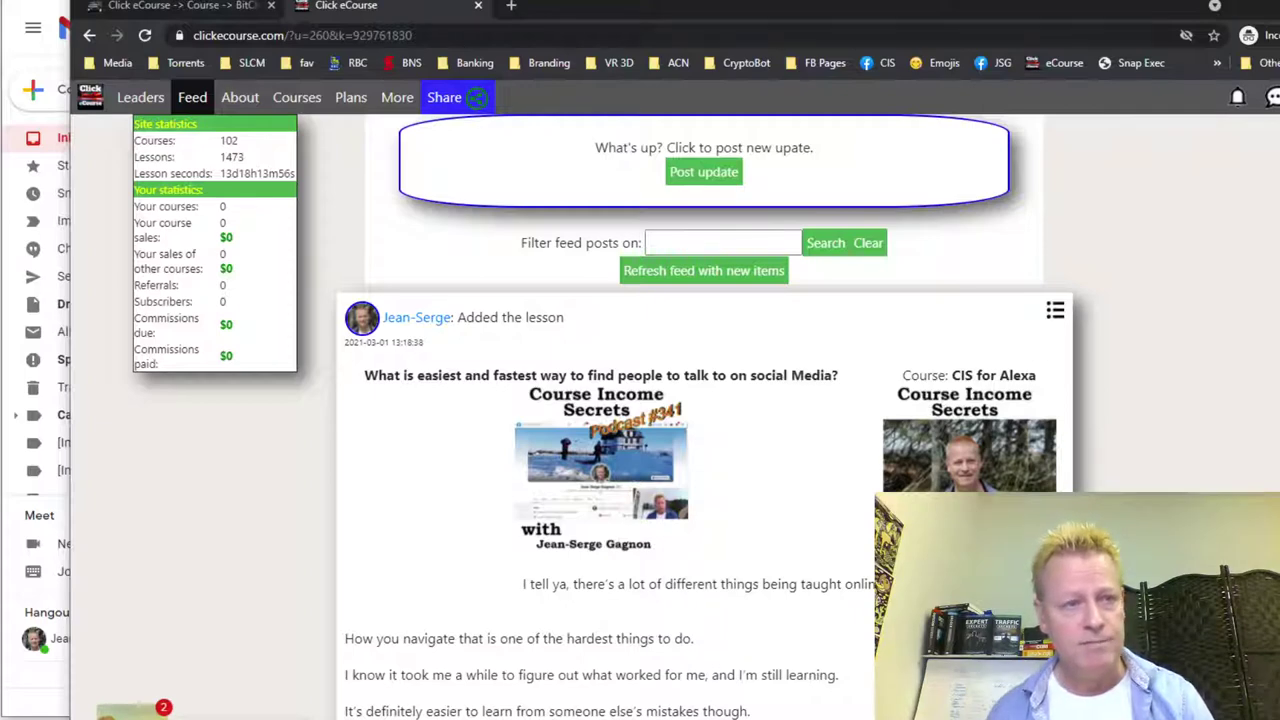
- Add the free BitClout Virtual Summit course to the new account's library, then go back to its course page
{"action": "left_click", "coordinate": [190, 8]}
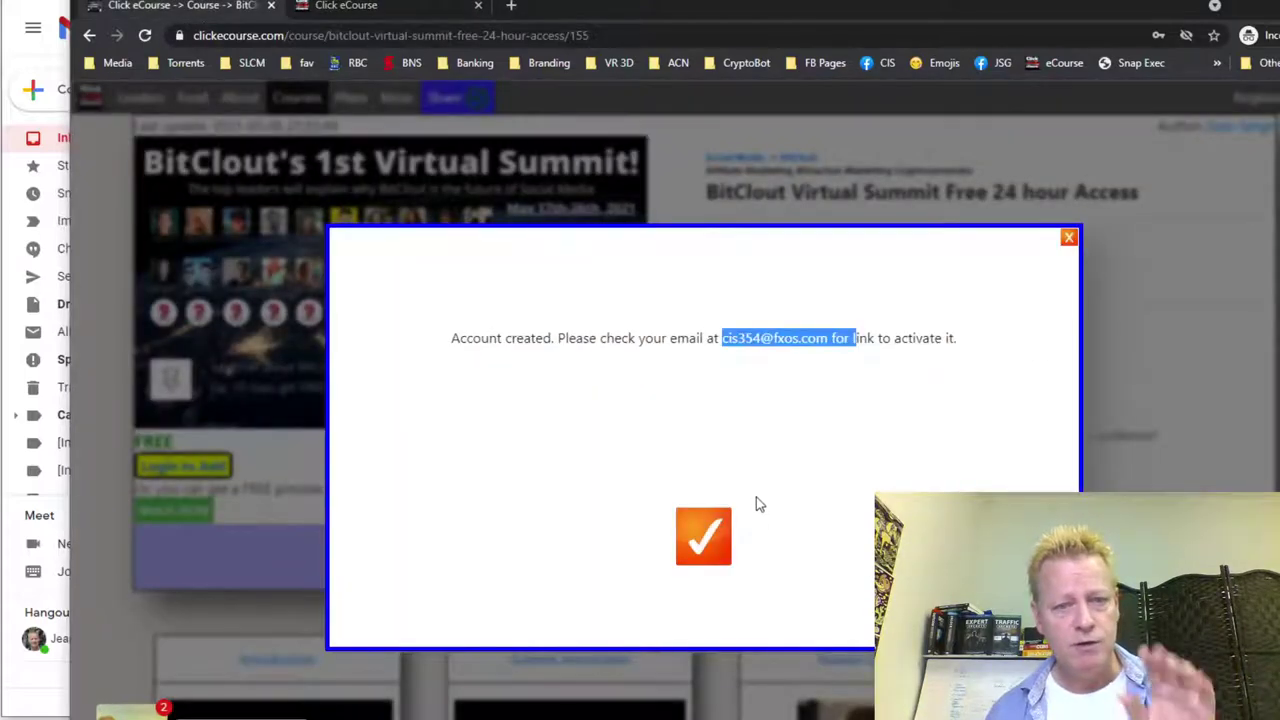
{"action": "left_click", "coordinate": [712, 535]}
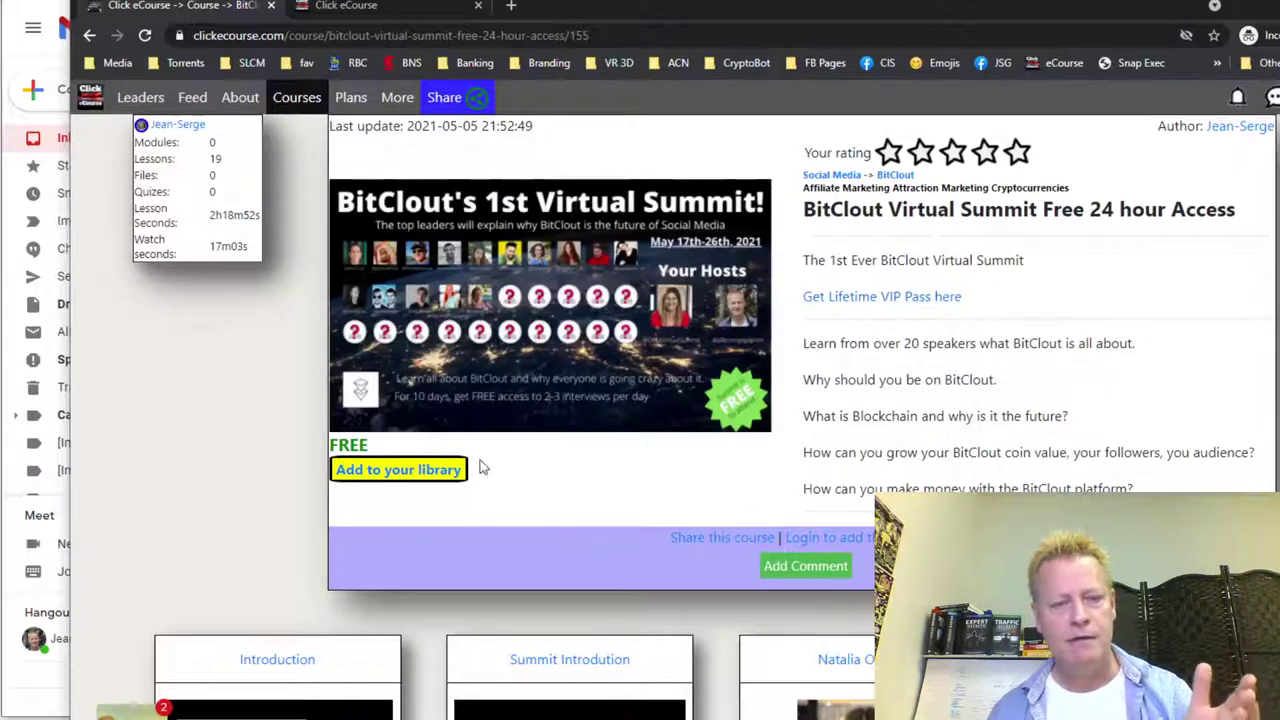
{"action": "left_click", "coordinate": [420, 476]}
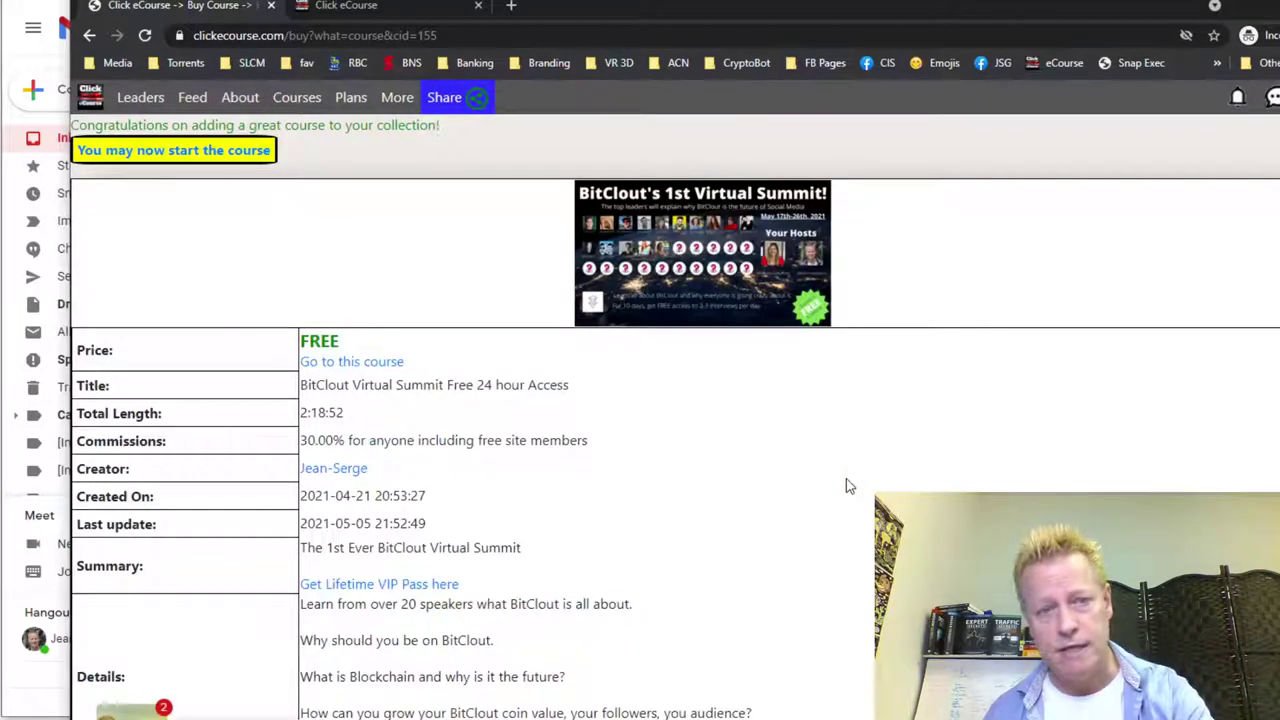
{"action": "left_click", "coordinate": [89, 35]}
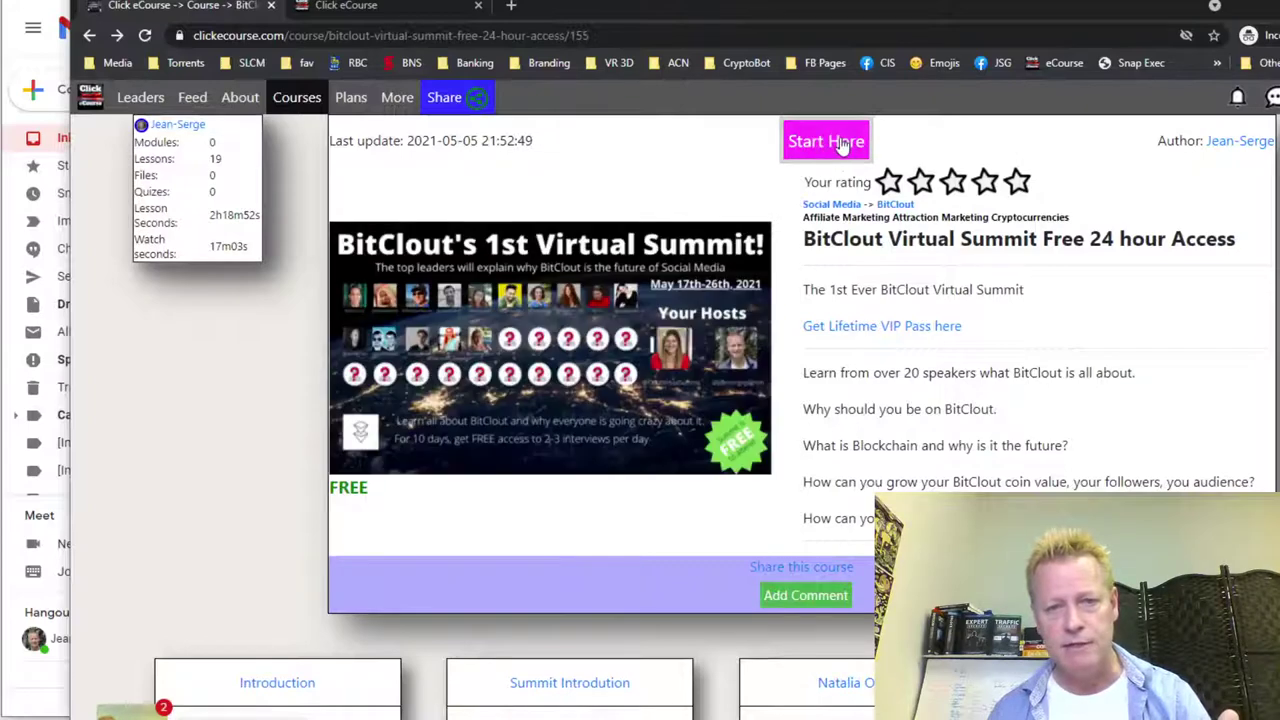
{"action": "scroll", "coordinate": [822, 680], "scroll_direction": "down", "scroll_amount": 3}
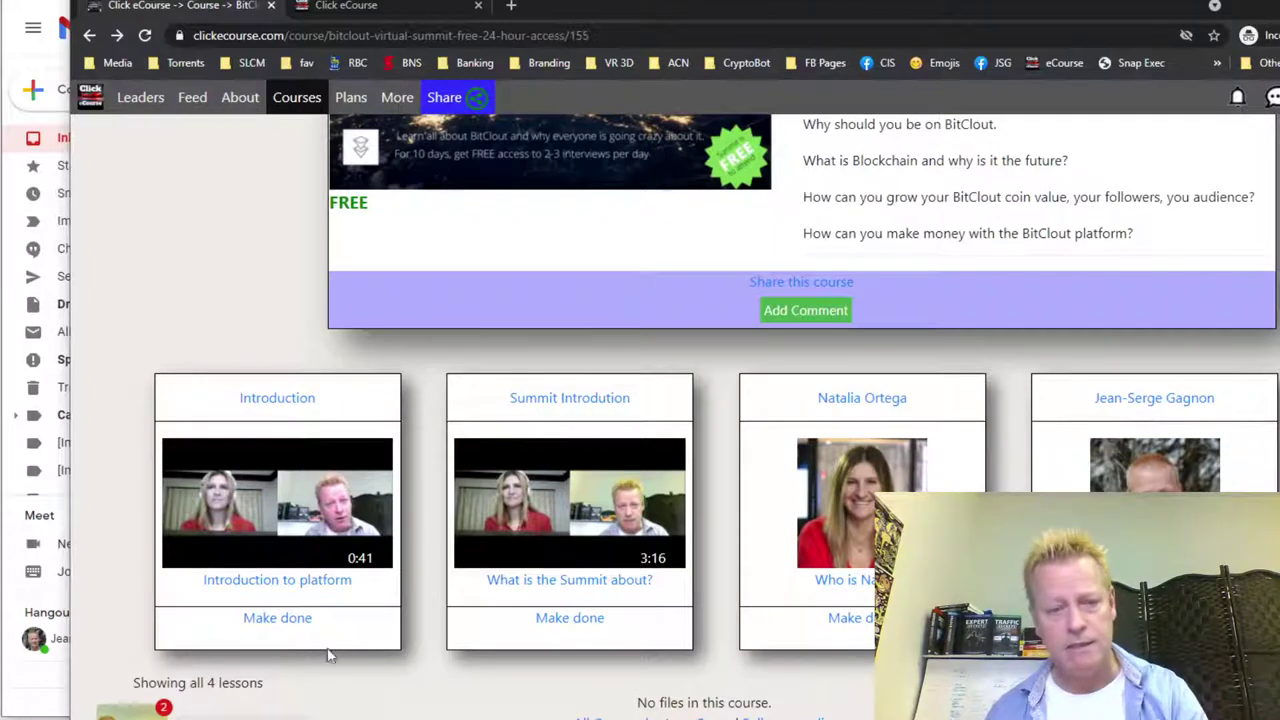
{"action": "scroll", "coordinate": [727, 698], "scroll_direction": "up", "scroll_amount": 1}
{"action": "scroll", "coordinate": [727, 698], "scroll_direction": "up", "scroll_amount": 2}
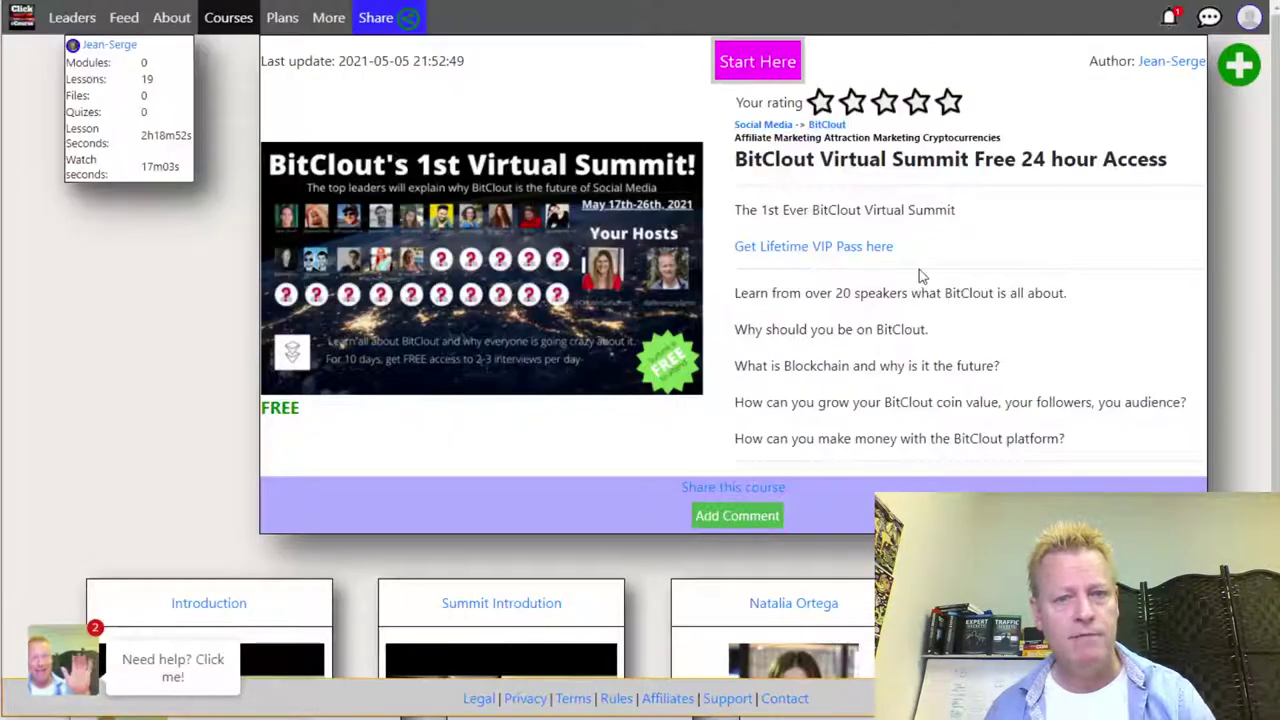
- Open the referrals list and highlight the new referral's details and Free plan status
{"action": "left_click", "coordinate": [1247, 19]}
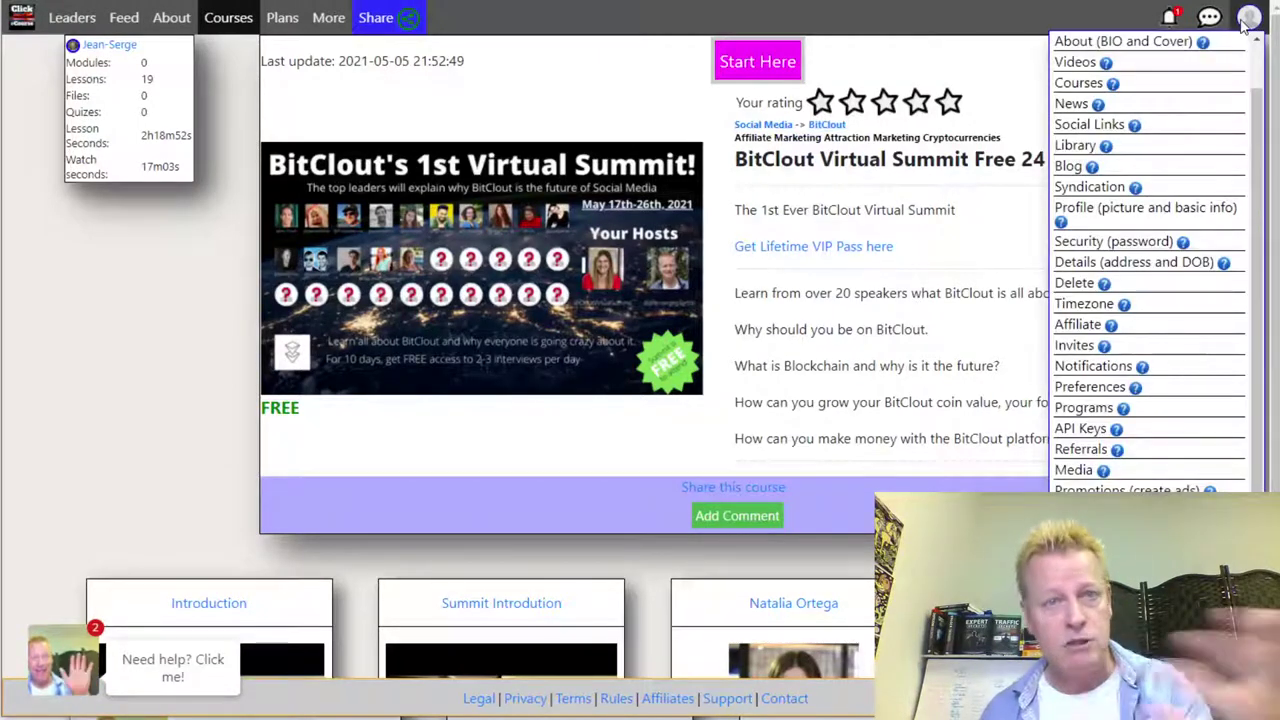
{"action": "left_click", "coordinate": [1083, 456]}
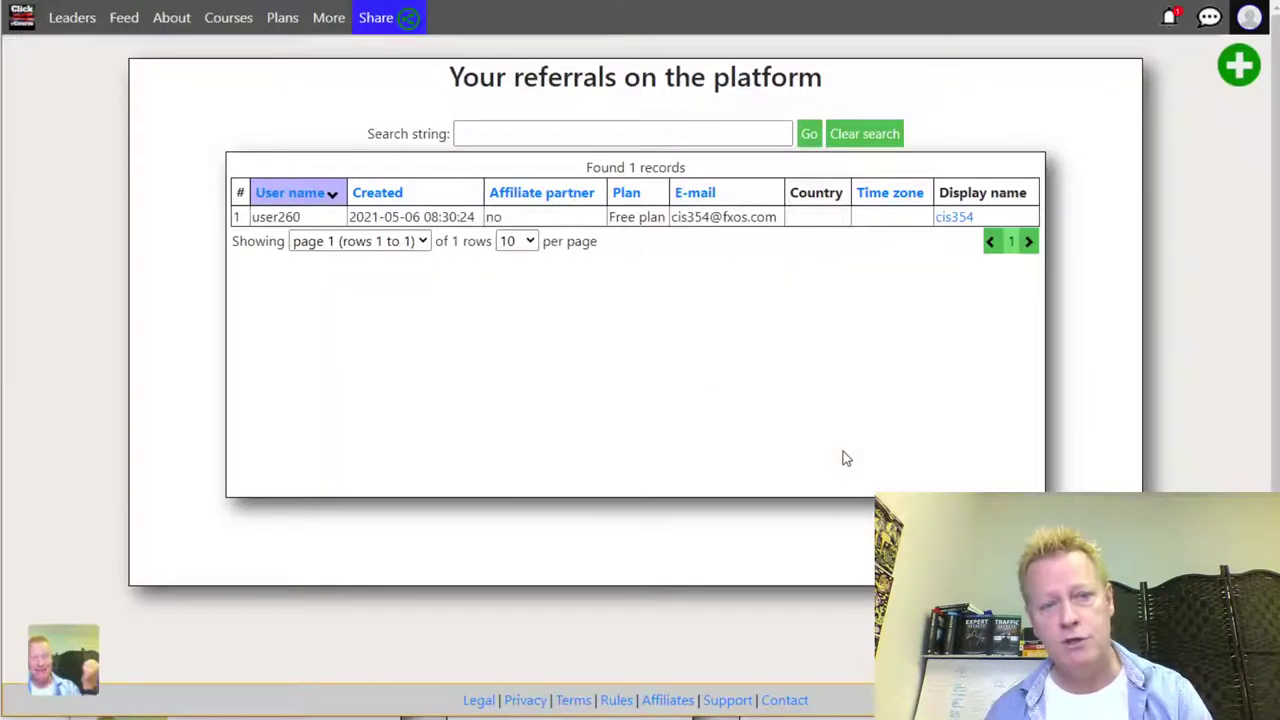
{"action": "left_click_drag", "start_coordinate": [678, 213], "coordinate": [740, 237]}
{"action": "left_click", "coordinate": [676, 212]}
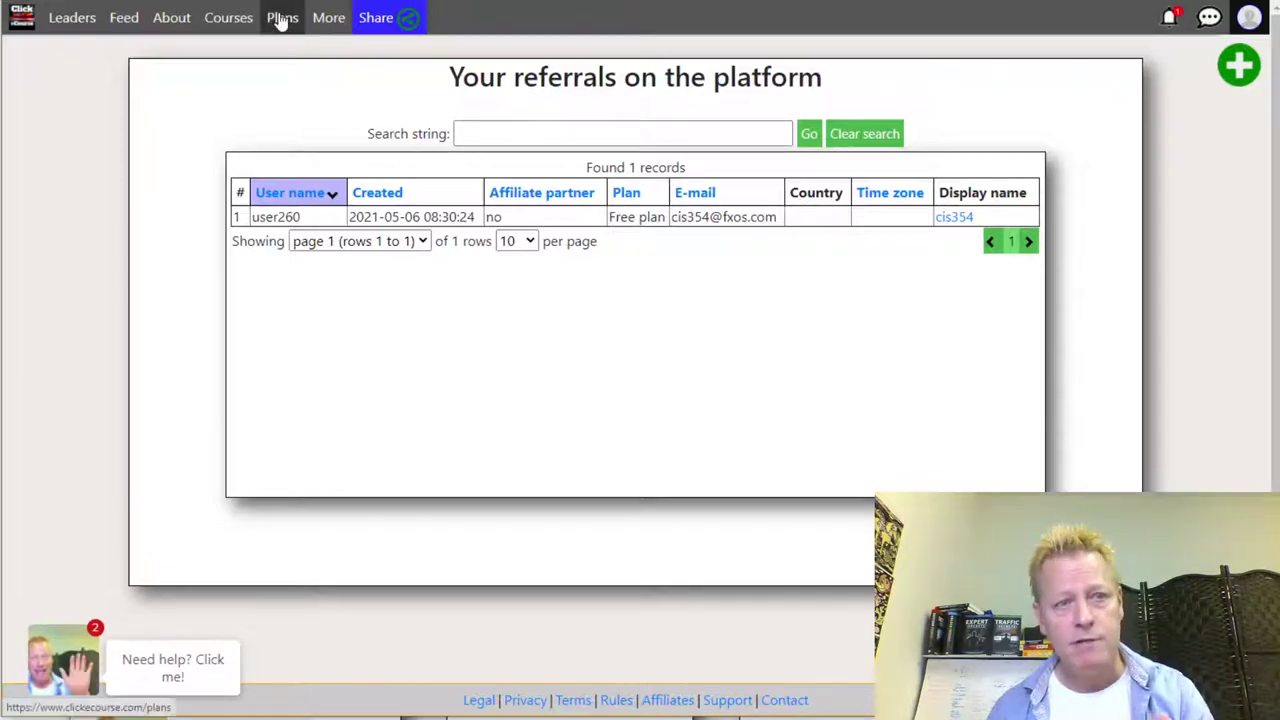
{"action": "left_click_drag", "start_coordinate": [609, 217], "coordinate": [665, 219]}
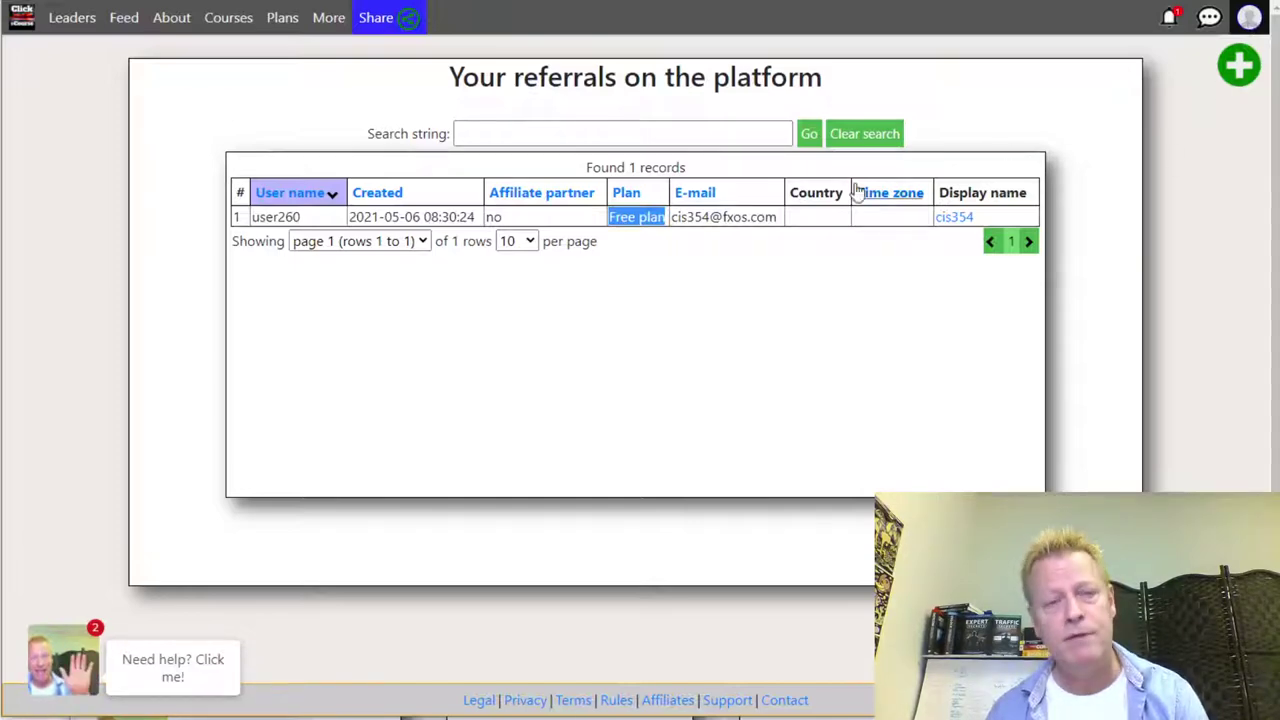
- Bring up the More menu of extra site pages
{"action": "left_click", "coordinate": [1250, 19]}
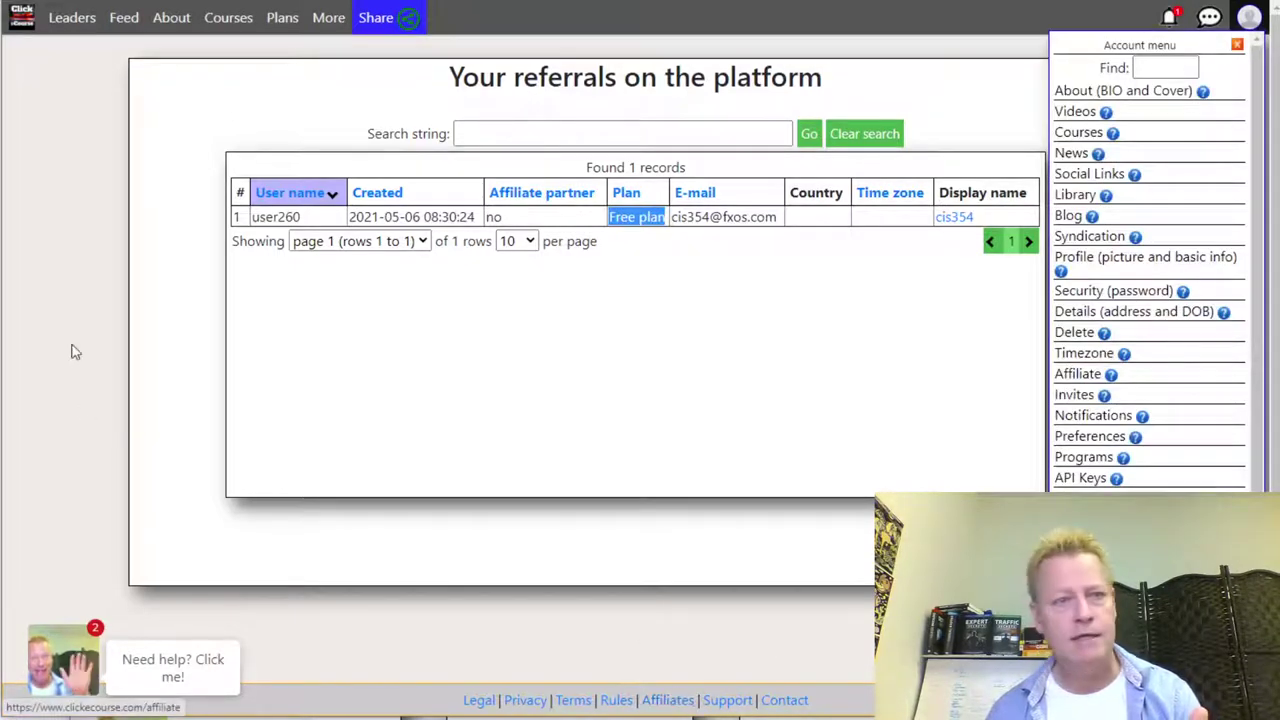
{"action": "left_click", "coordinate": [330, 28]}
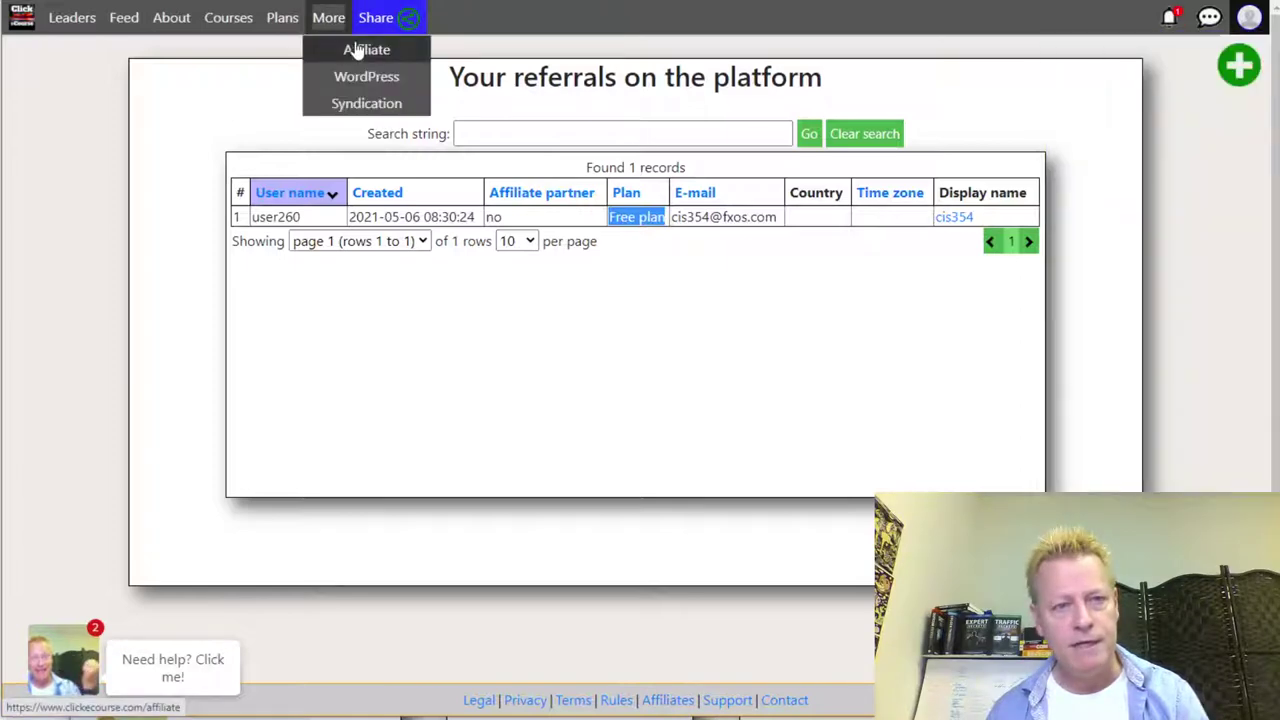
{"action": "left_click", "coordinate": [1250, 19]}
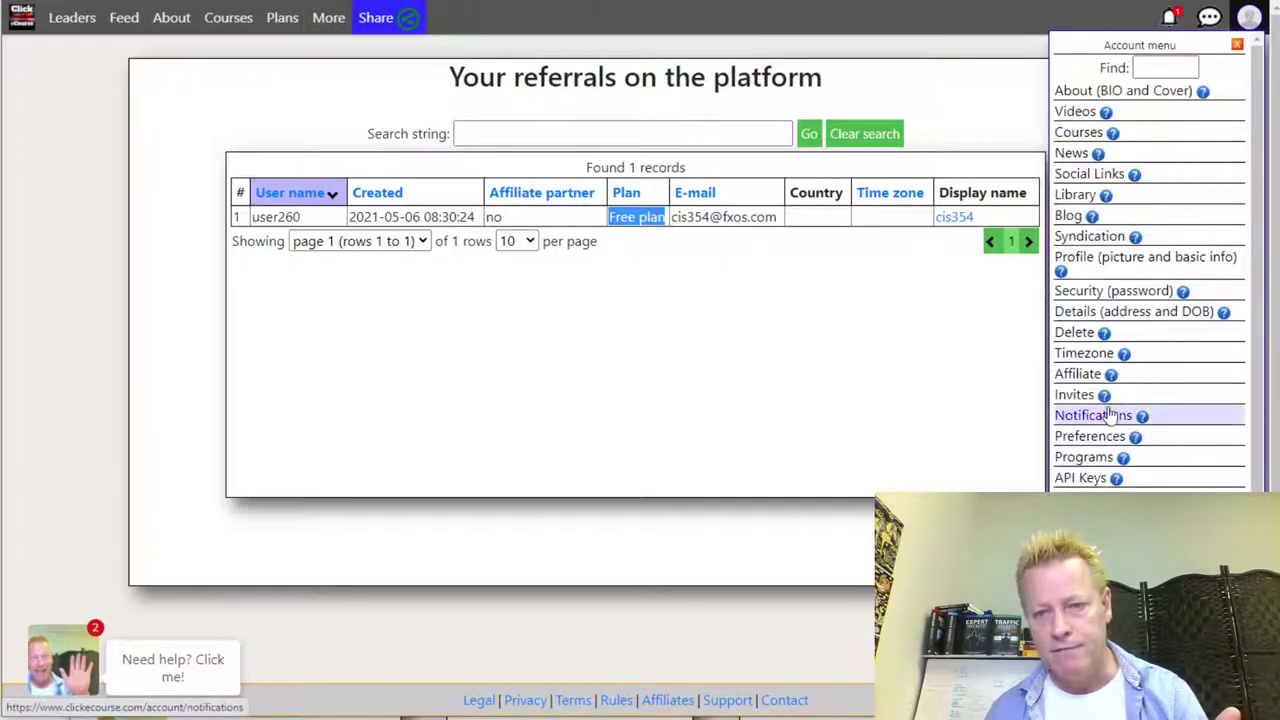
{"action": "left_click", "coordinate": [871, 380]}
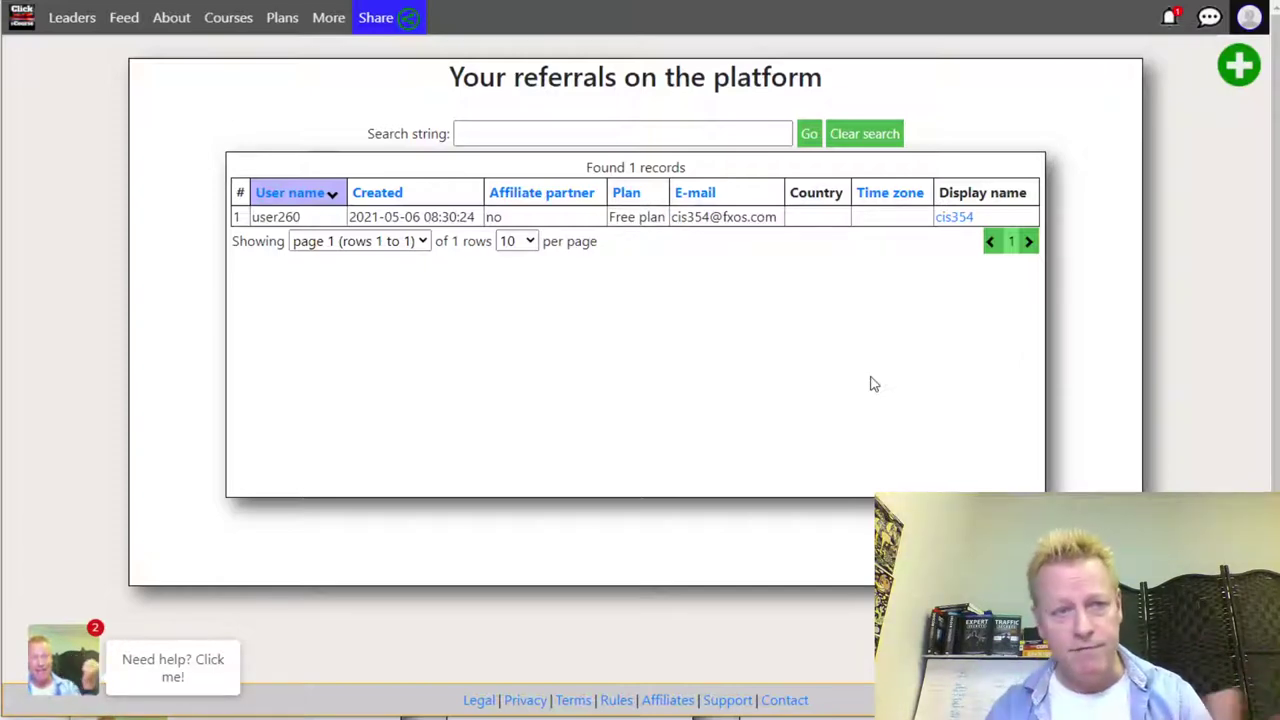
{"action": "left_click", "coordinate": [322, 17]}
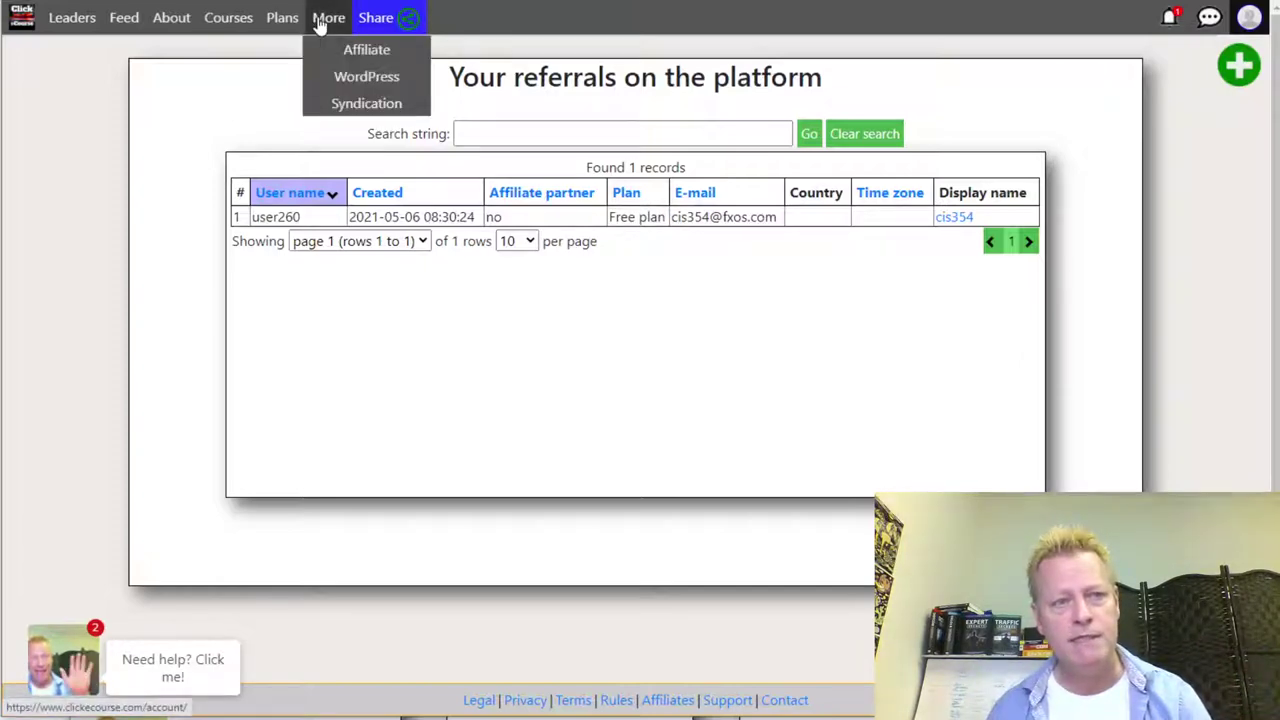
- Go to More > Affiliate and highlight the first commission example and the Extreme plan line
{"action": "left_click", "coordinate": [352, 60]}
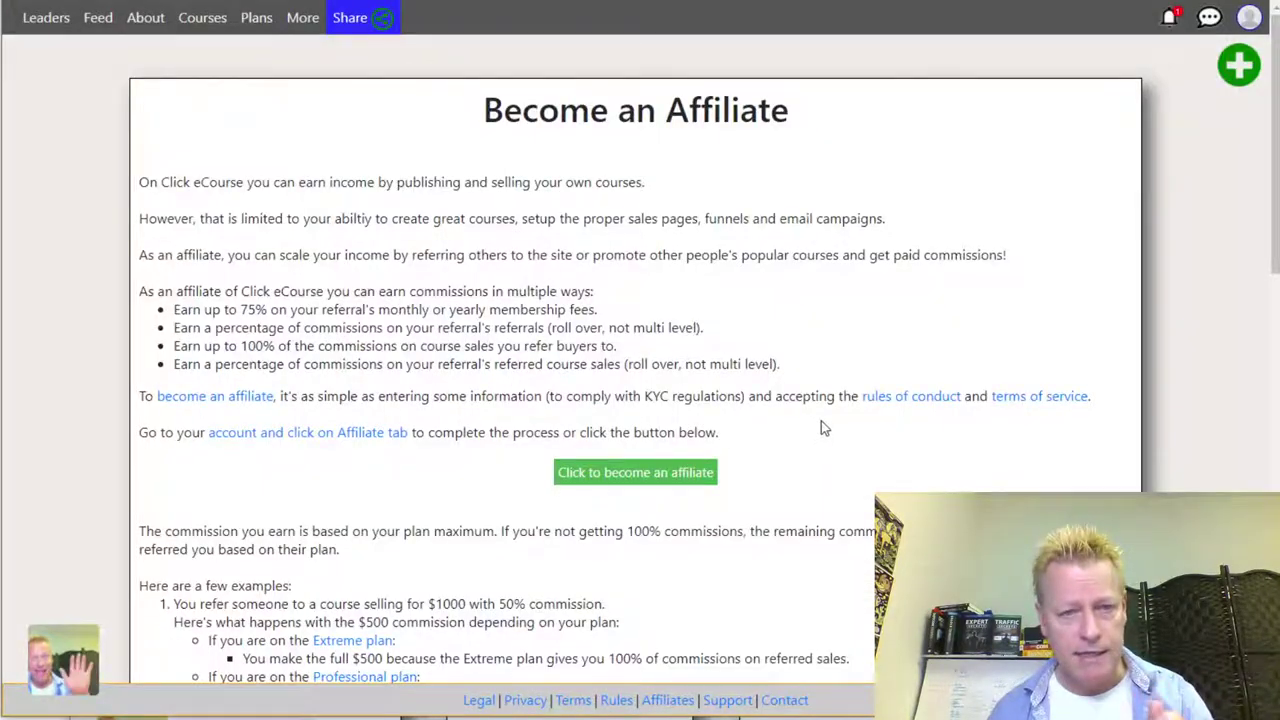
{"action": "left_click_drag", "start_coordinate": [228, 311], "coordinate": [277, 348]}
{"action": "scroll", "coordinate": [350, 354], "scroll_direction": "down", "scroll_amount": 3}
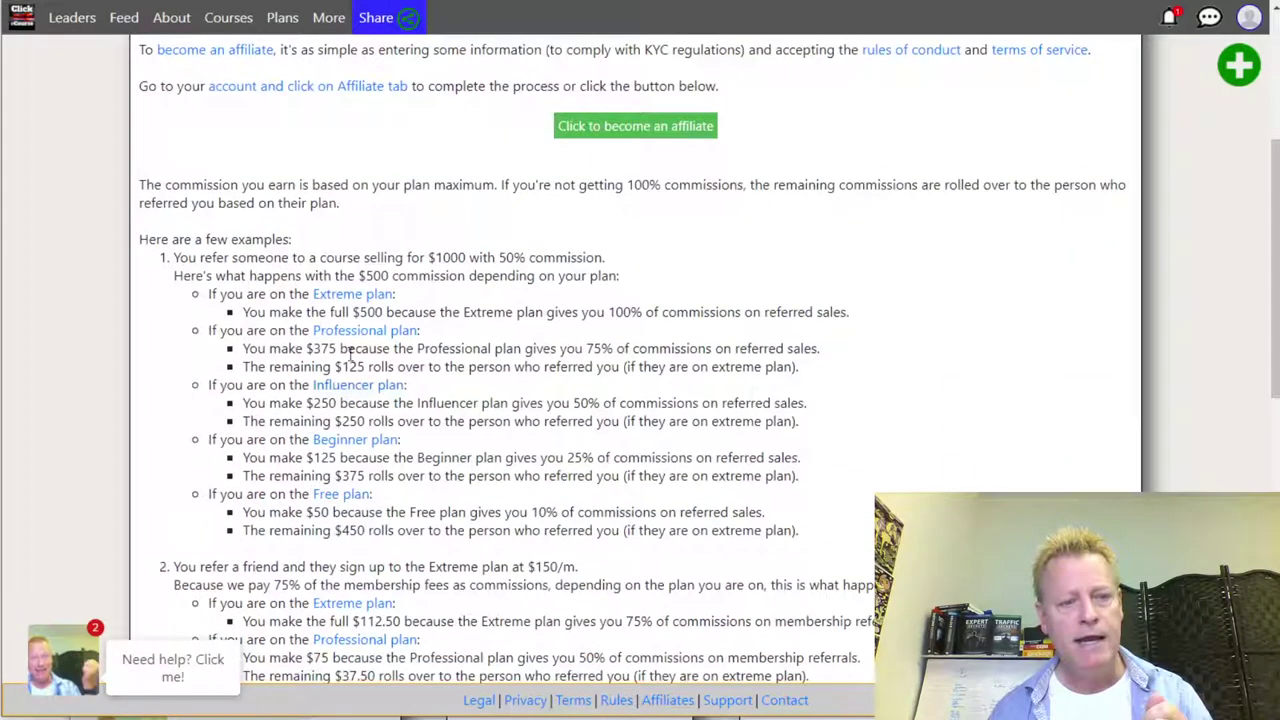
{"action": "triple_click", "coordinate": [213, 257]}
{"action": "left_click", "coordinate": [310, 266]}
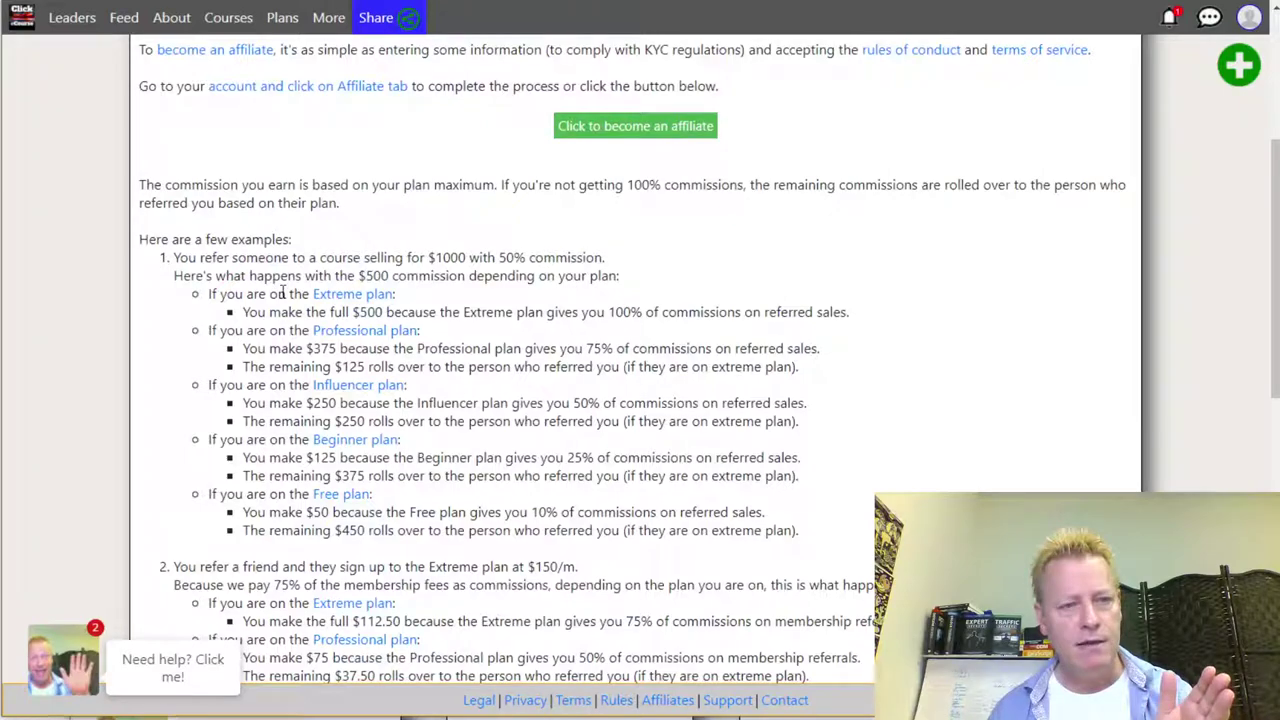
{"action": "left_click_drag", "start_coordinate": [278, 293], "coordinate": [355, 295]}
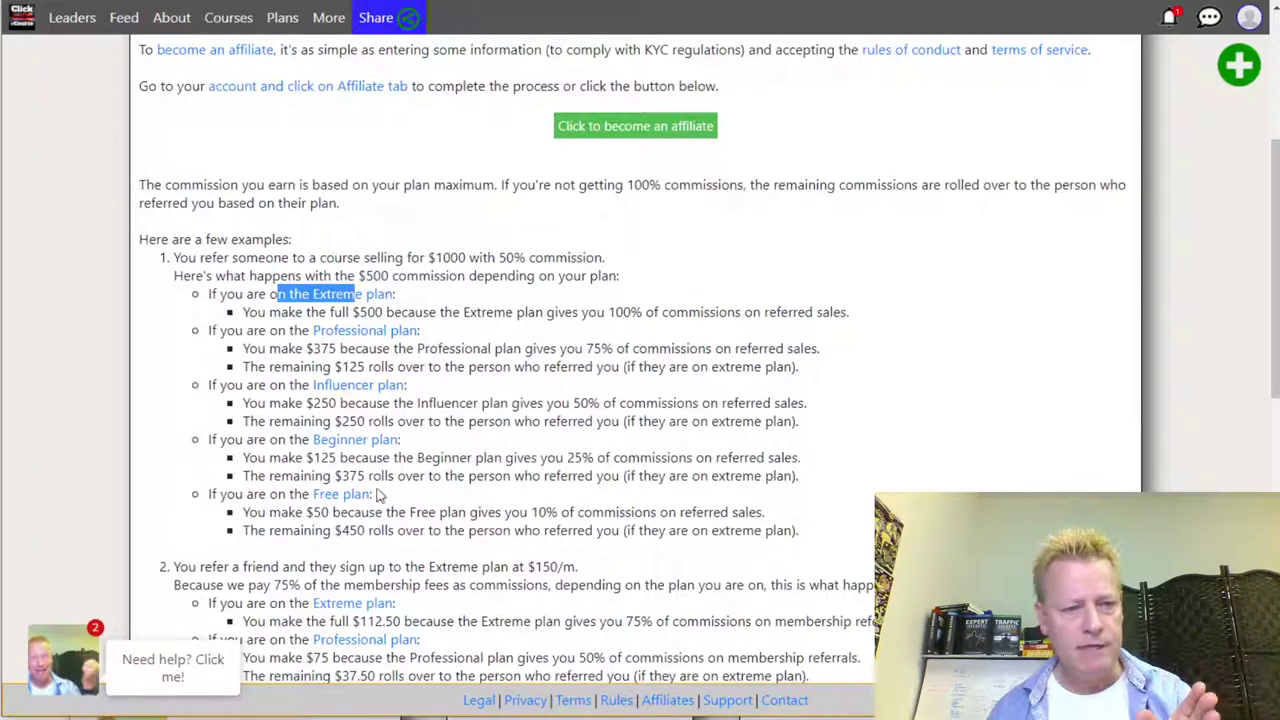
- Scroll through the remaining commission roll-over examples and back to the top
{"action": "scroll", "coordinate": [503, 423], "scroll_direction": "down", "scroll_amount": 2}
{"action": "scroll", "coordinate": [503, 428], "scroll_direction": "down", "scroll_amount": 3}
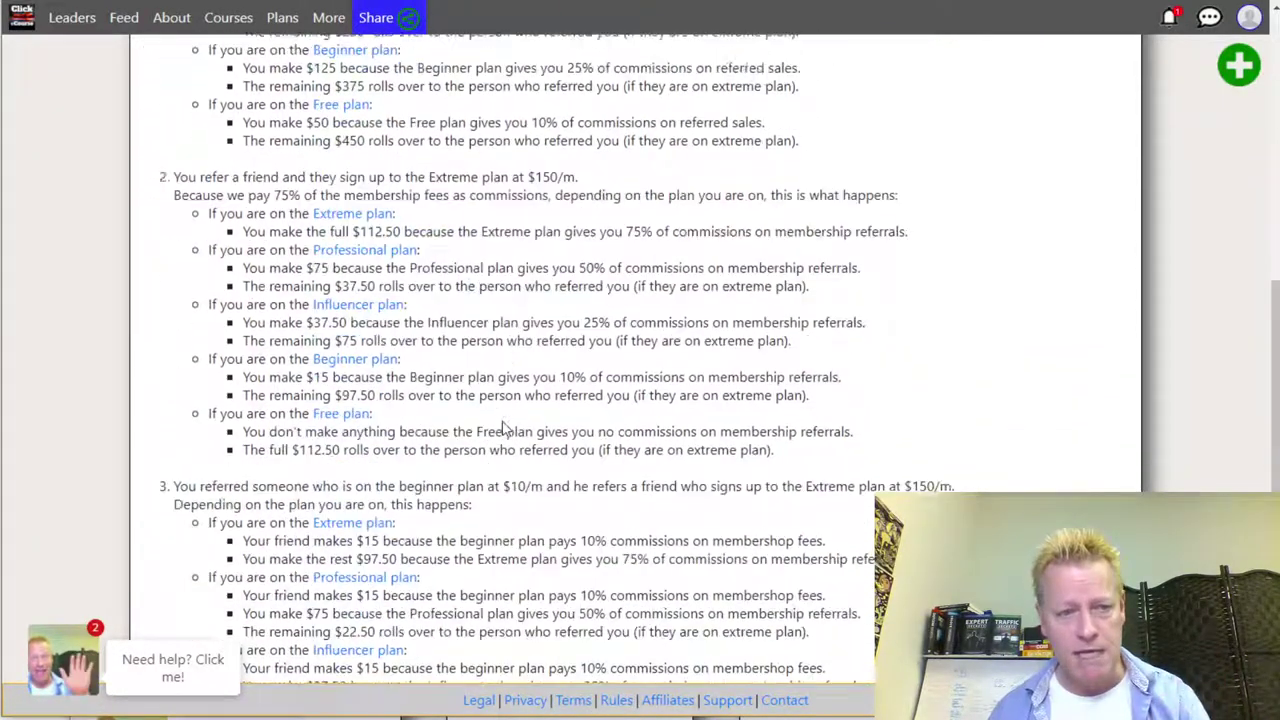
{"action": "scroll", "coordinate": [570, 520], "scroll_direction": "down", "scroll_amount": 3}
{"action": "scroll", "coordinate": [571, 521], "scroll_direction": "down", "scroll_amount": 2}
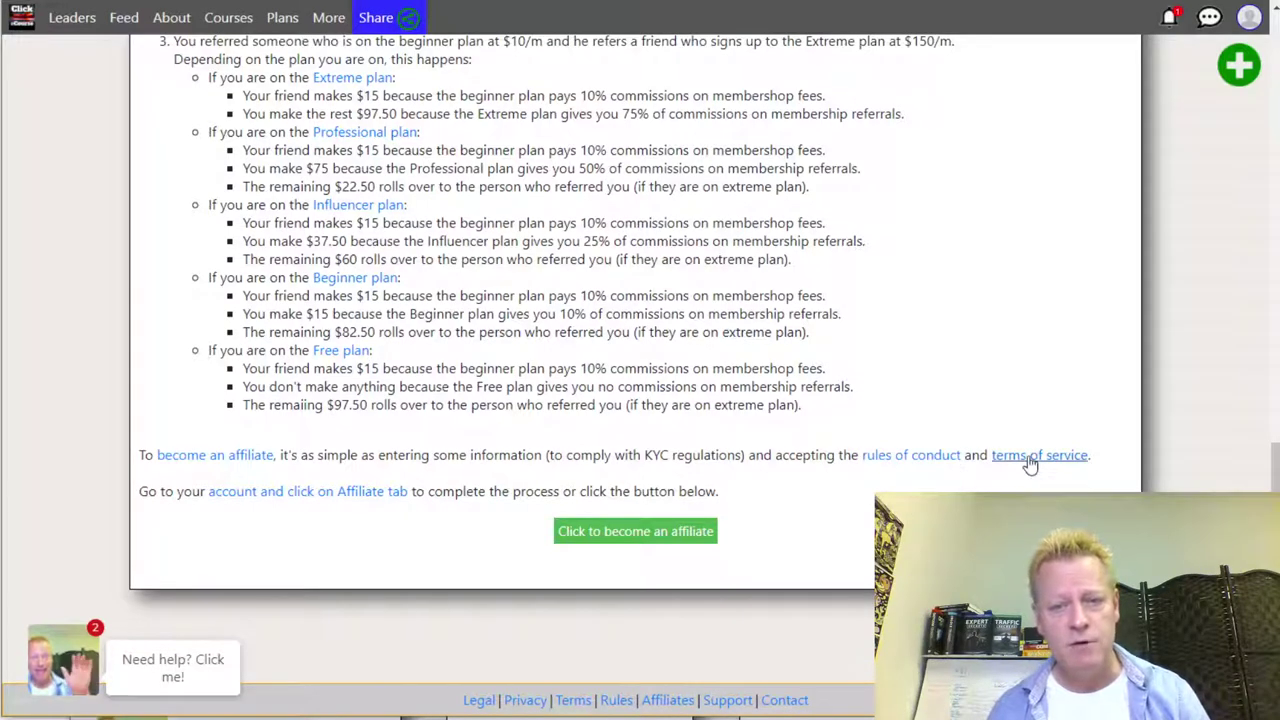
{"action": "scroll", "coordinate": [820, 525], "scroll_direction": "up", "scroll_amount": 3}
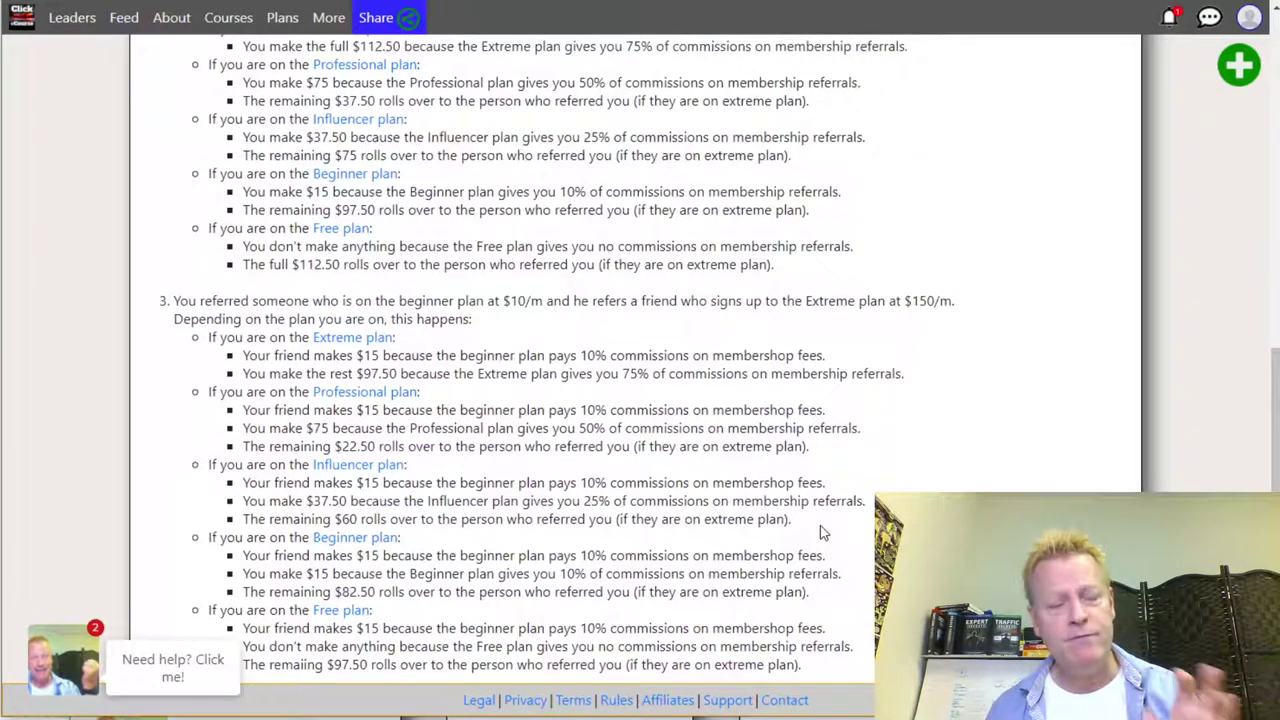
{"action": "scroll", "coordinate": [820, 532], "scroll_direction": "up", "scroll_amount": 2}
{"action": "scroll", "coordinate": [820, 529], "scroll_direction": "up", "scroll_amount": 10}
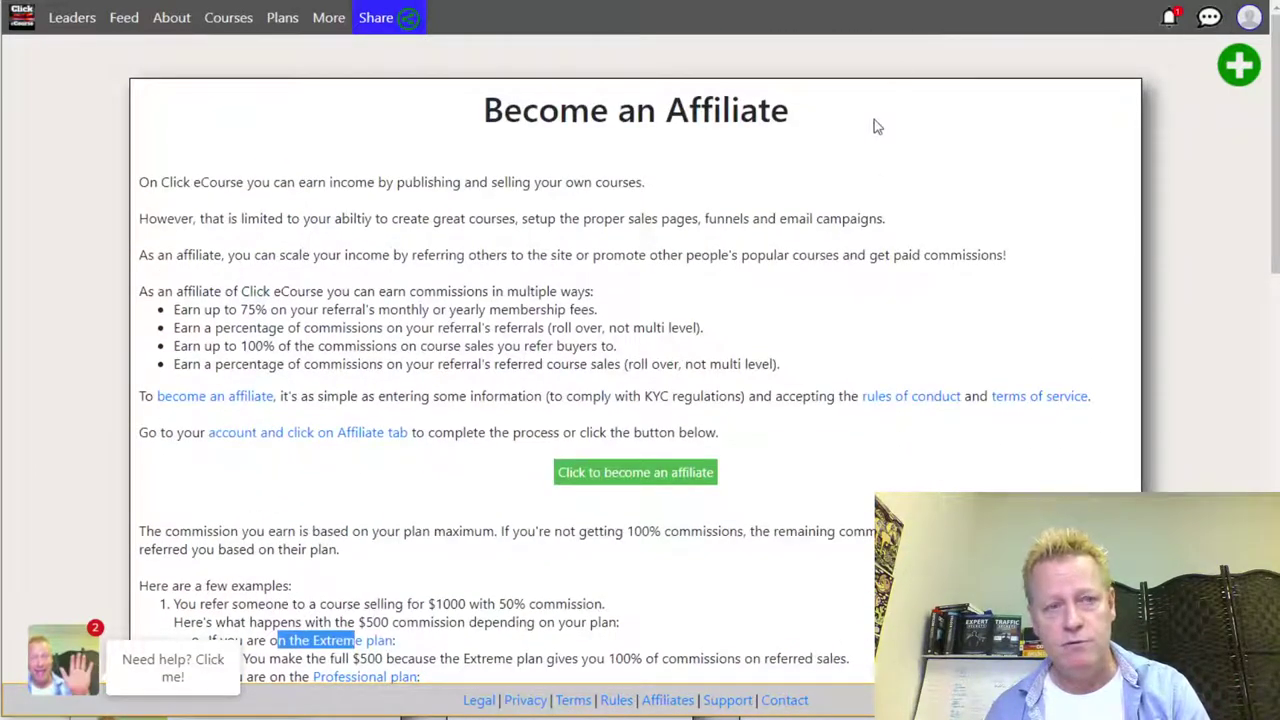
{"action": "left_click", "coordinate": [1249, 17]}
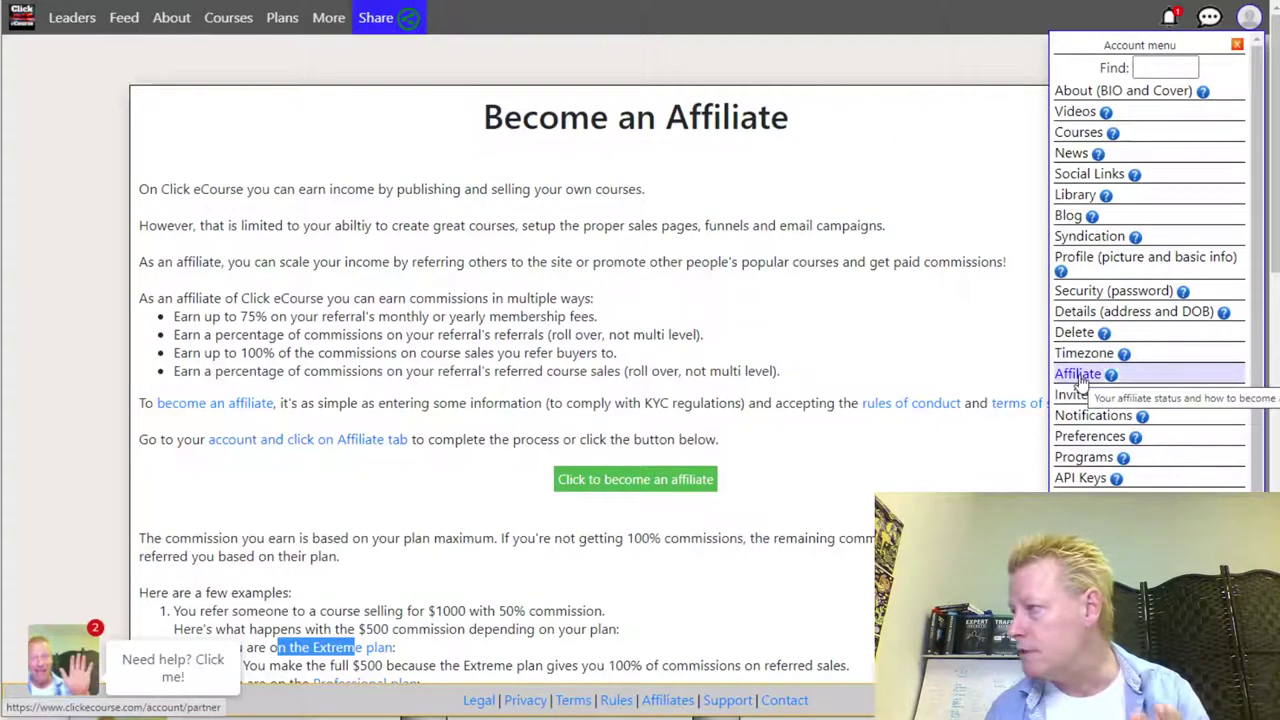
- In the affiliate account settings, enter the display name 'JS Test' with '259' added
{"action": "left_click", "coordinate": [1078, 376]}
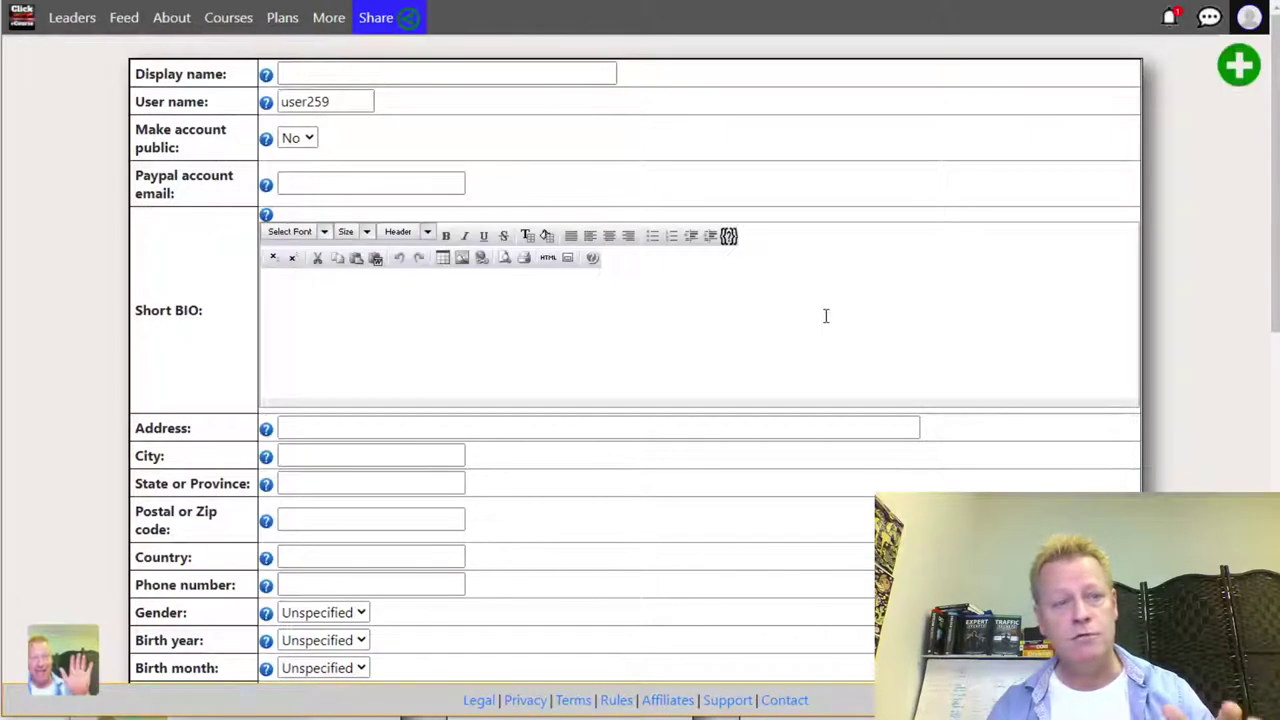
{"action": "left_click", "coordinate": [391, 71]}
{"action": "type", "text": "JS Test 2"}
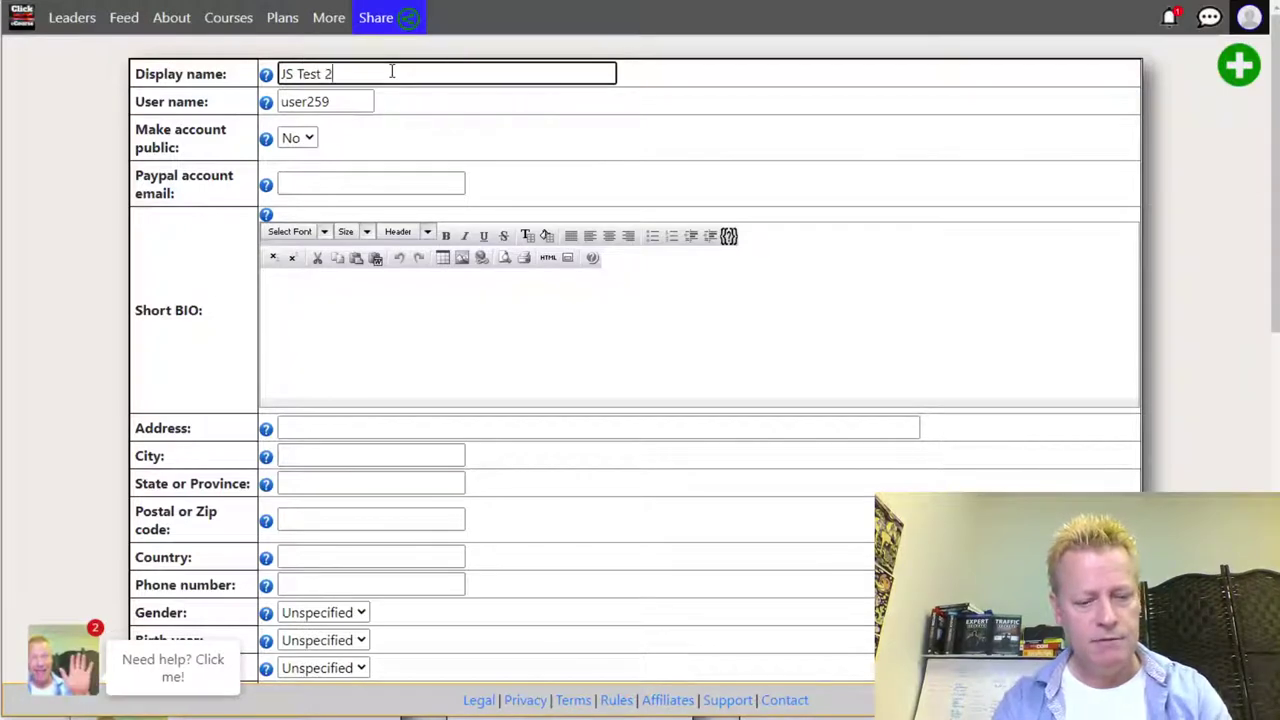
{"action": "key", "text": "Left"}
{"action": "key", "text": "Left"}
{"action": "key", "text": "Left"}
{"action": "key", "text": "Left"}
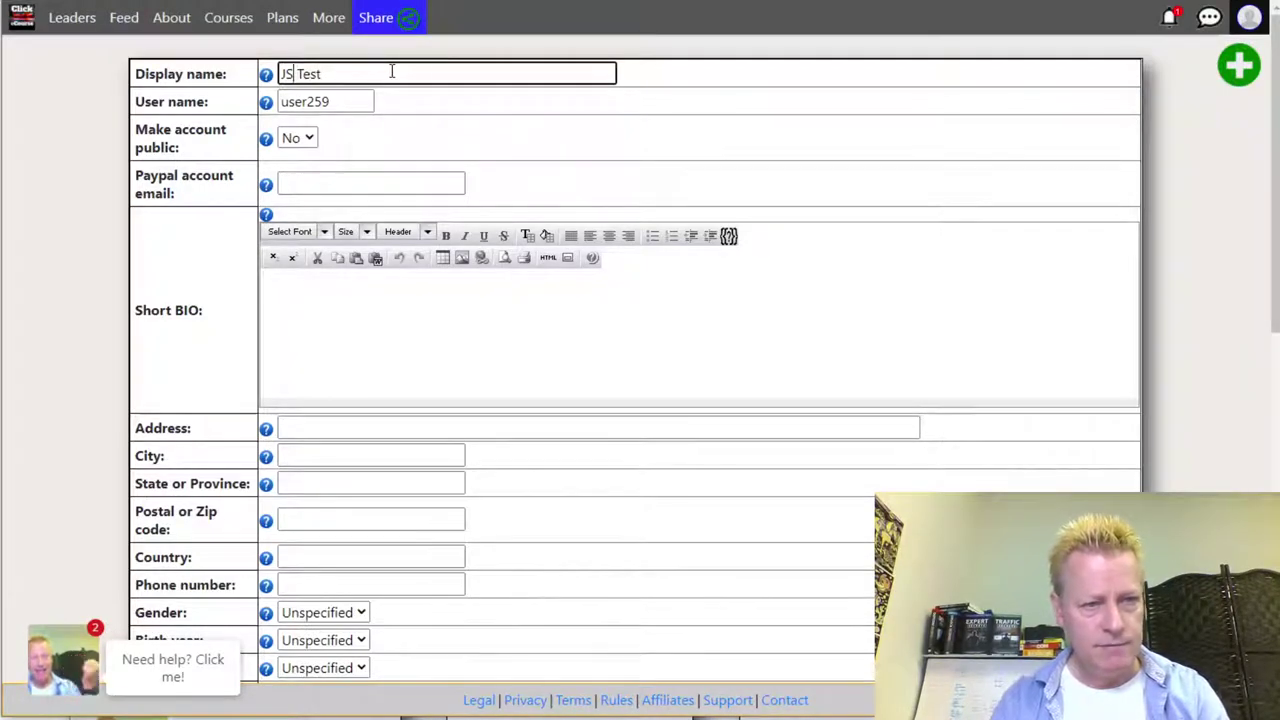
{"action": "type", "text": "259"}
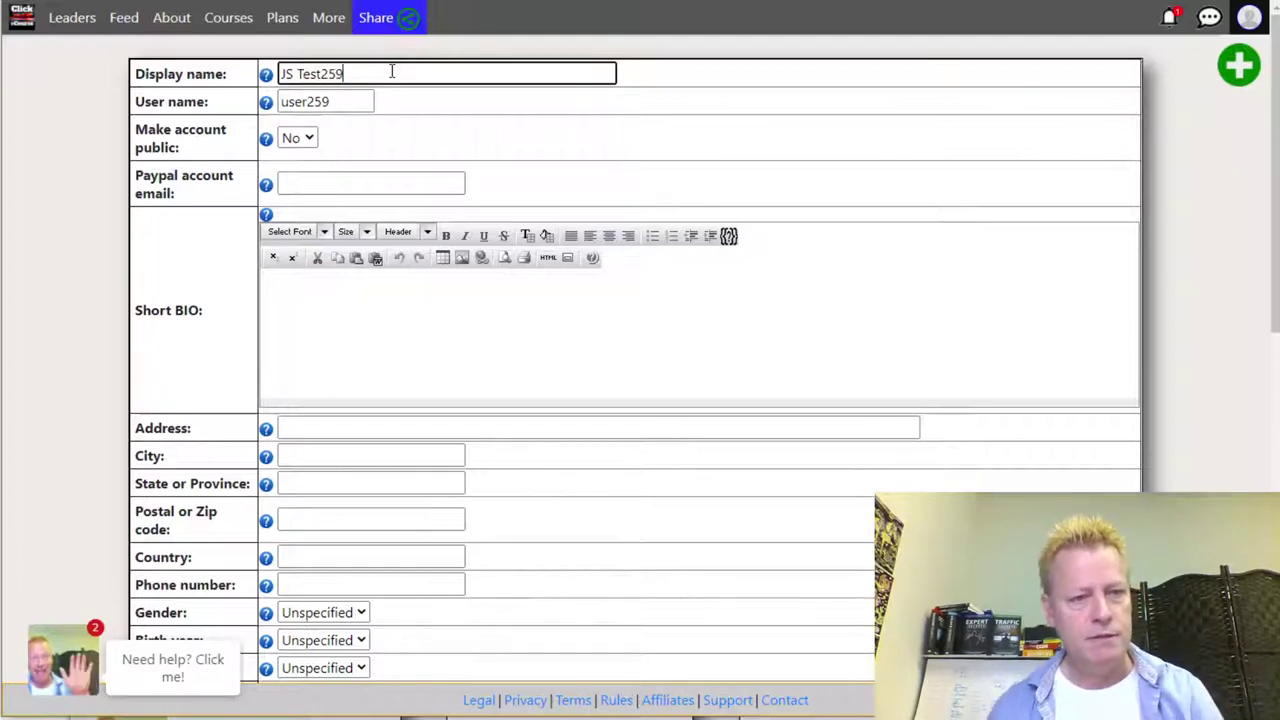
- Fill in the payout e-mail address
{"action": "left_click", "coordinate": [322, 184]}
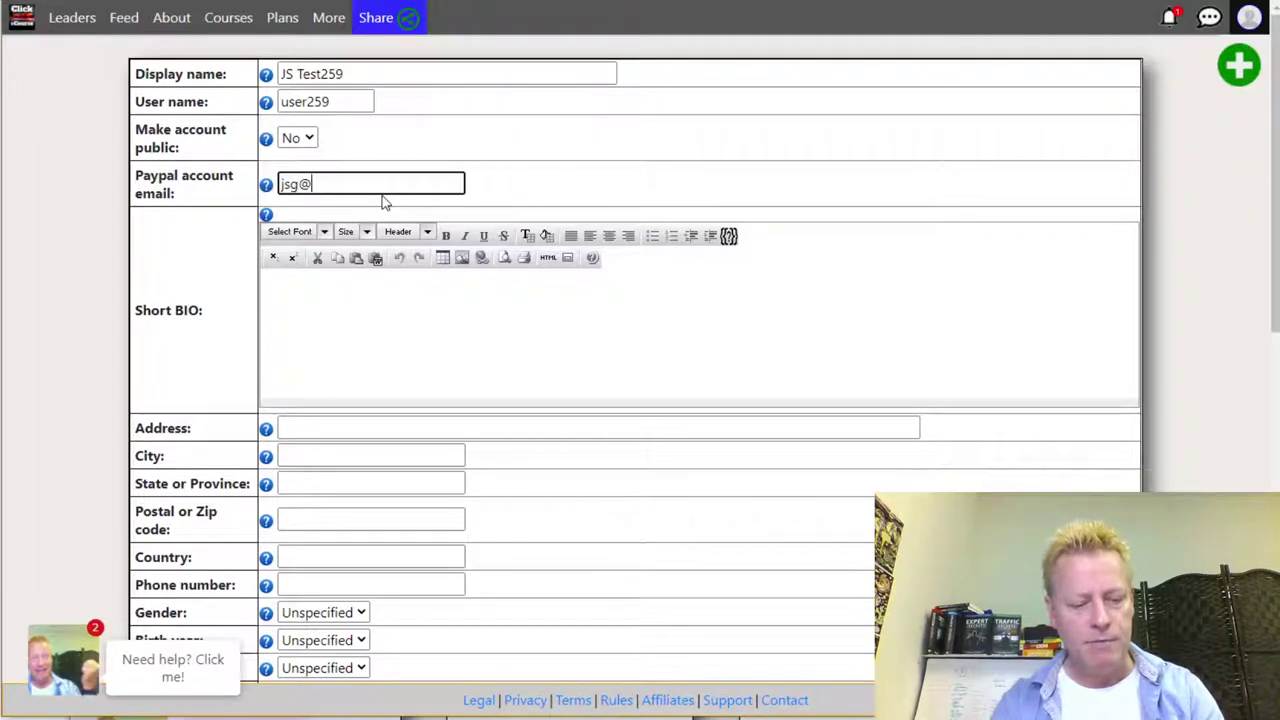
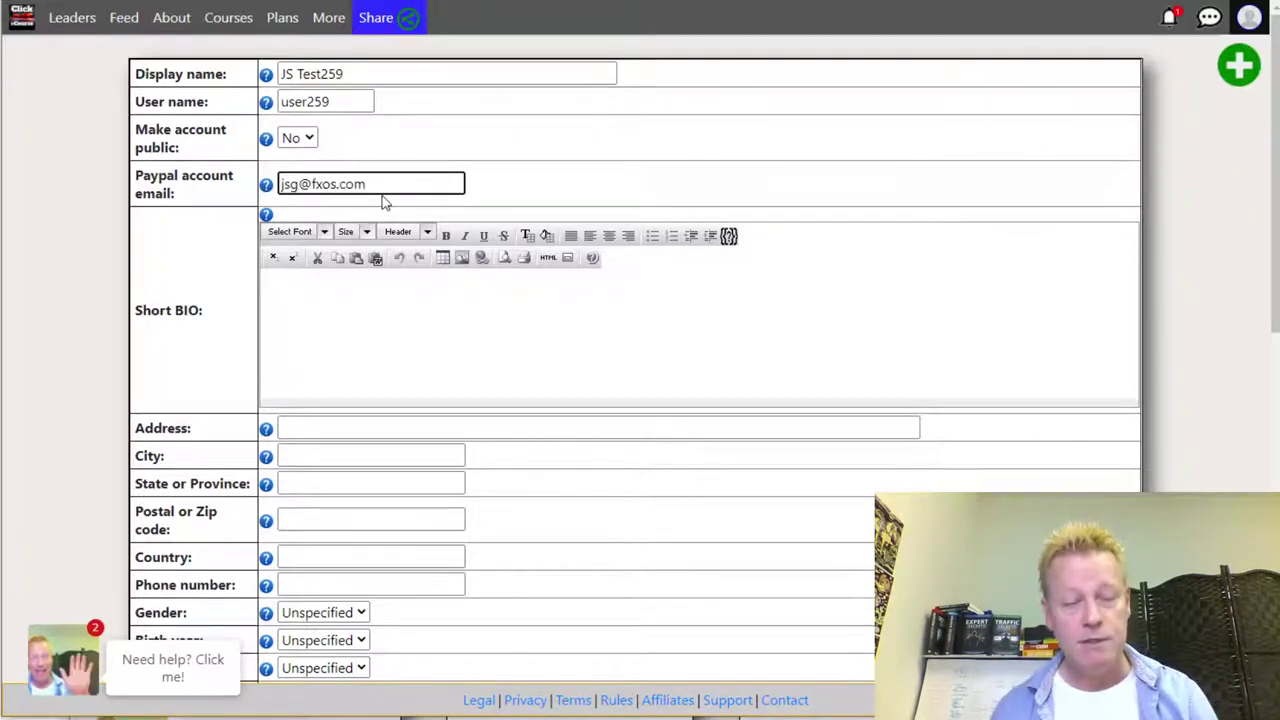
{"action": "double_click", "coordinate": [328, 184]}
{"action": "left_click", "coordinate": [338, 186]}
- Write the Short BIO: 'Helping you to generate income online' plus a 'Social Media Influencer' line
{"action": "left_click", "coordinate": [411, 322]}
{"action": "type", "text": "Helping you to gener"}
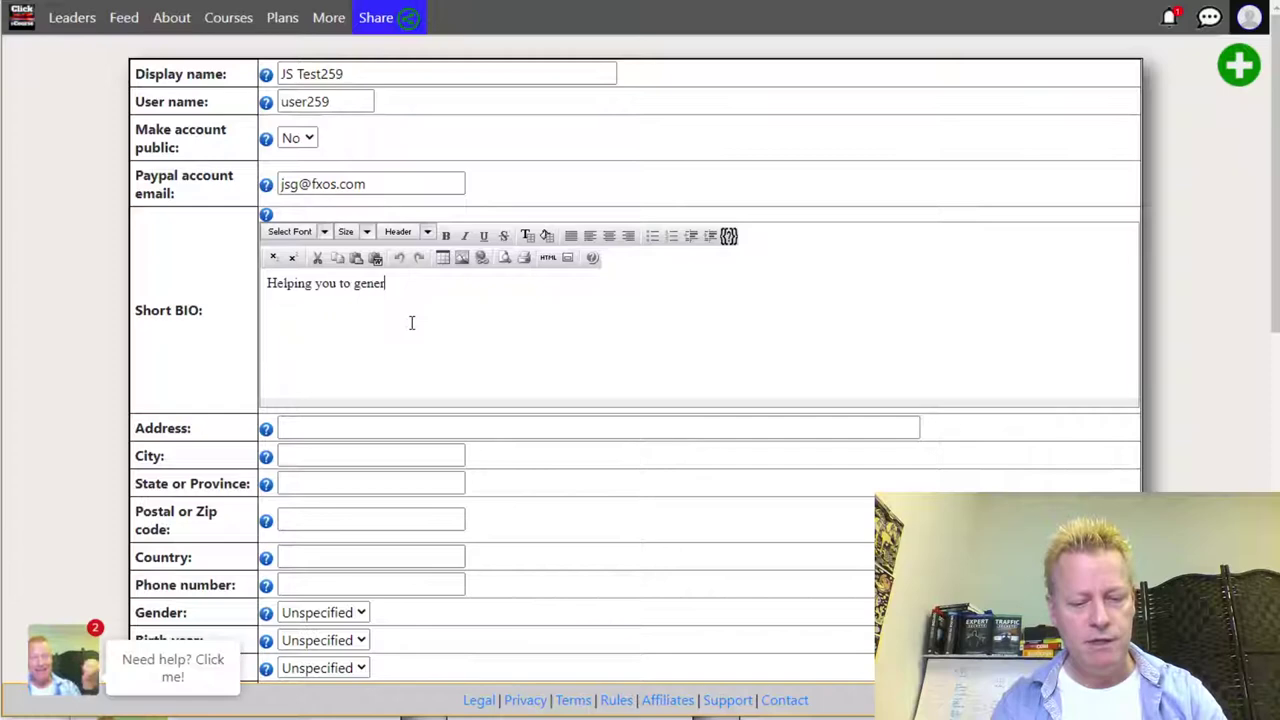
{"action": "type", "text": "ate income online"}
{"action": "key", "text": "Return"}
{"action": "type", "text": "Soci"}
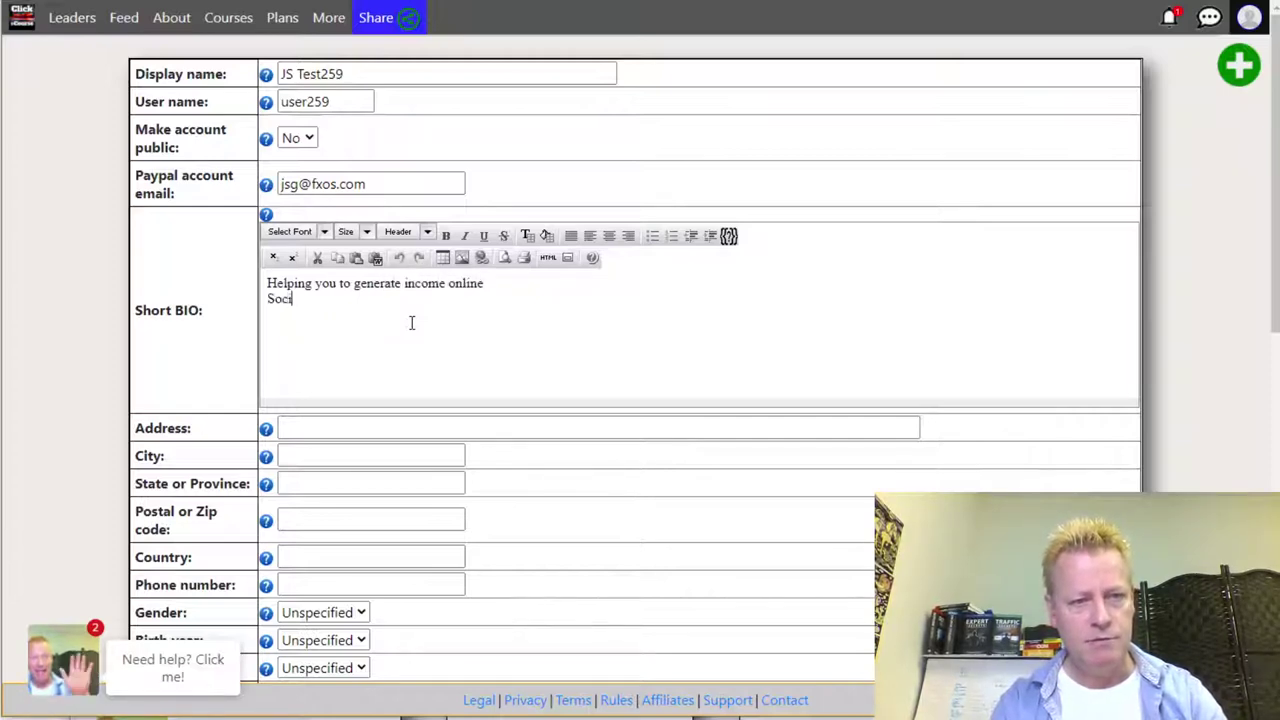
{"action": "type", "text": "al Media "}
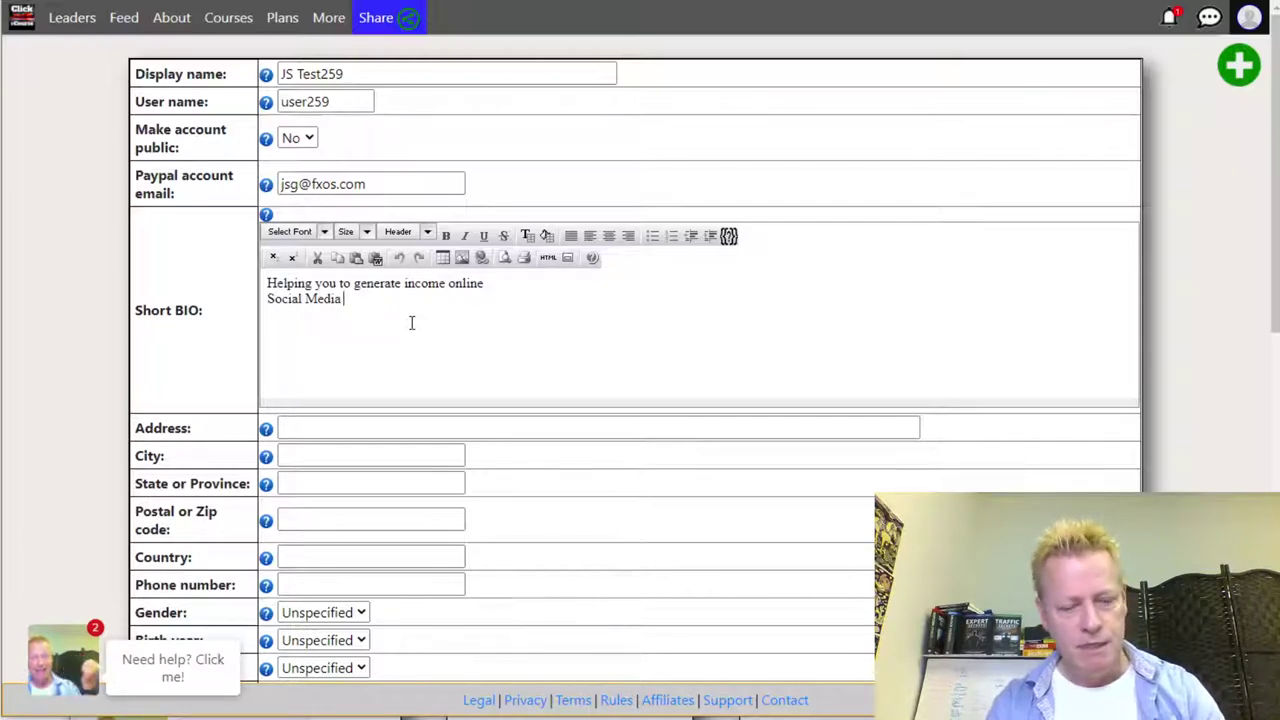
{"action": "type", "text": "Influencer"}
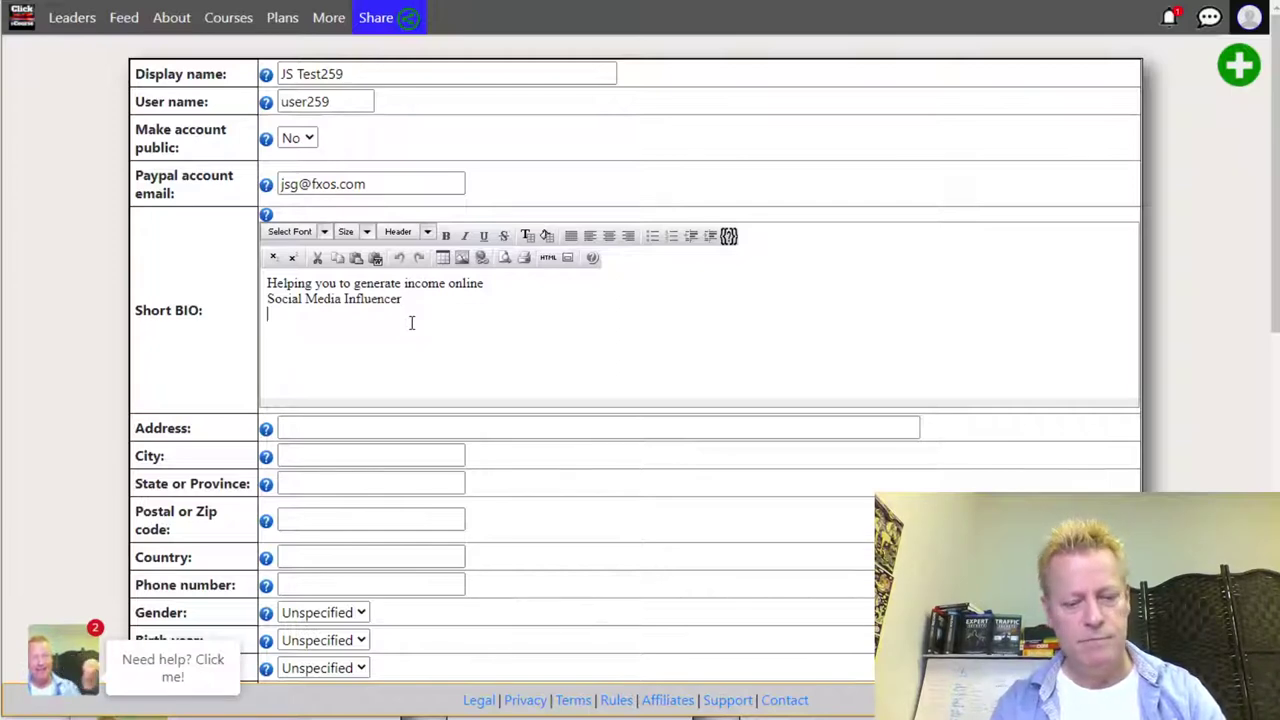
{"action": "type", "text": " Multip"}
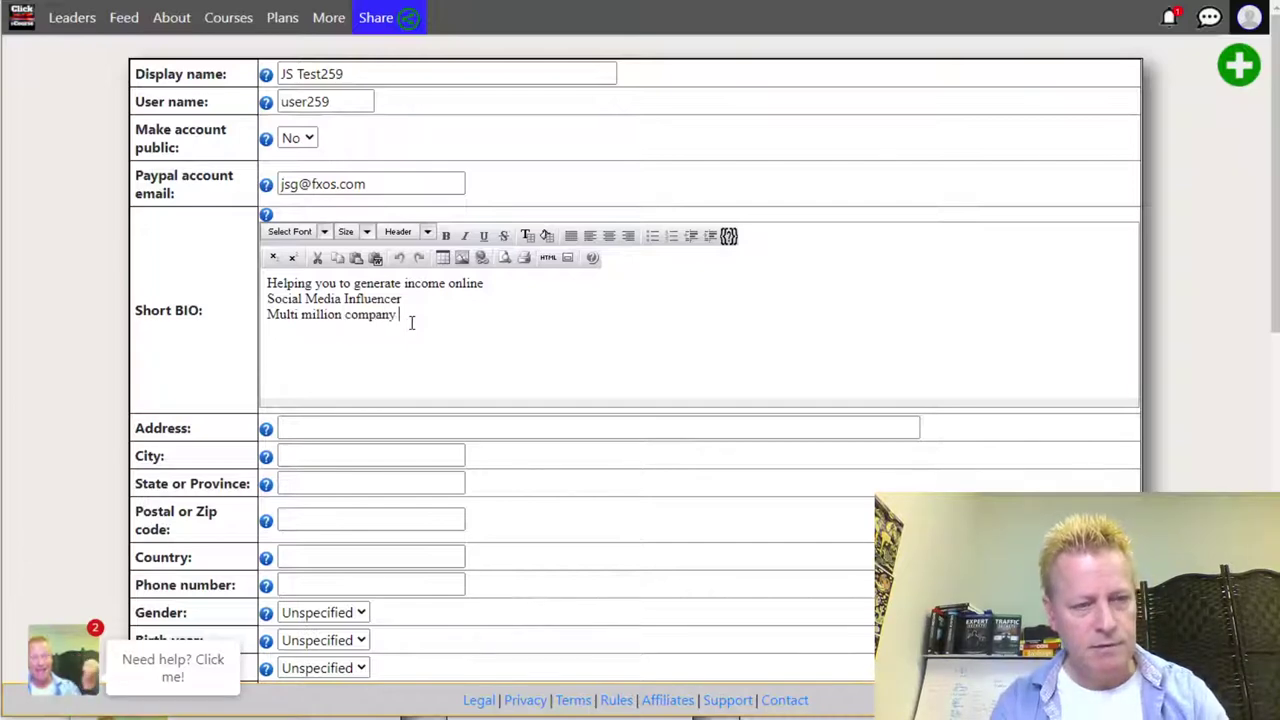
{"action": "type", "text": "r"}
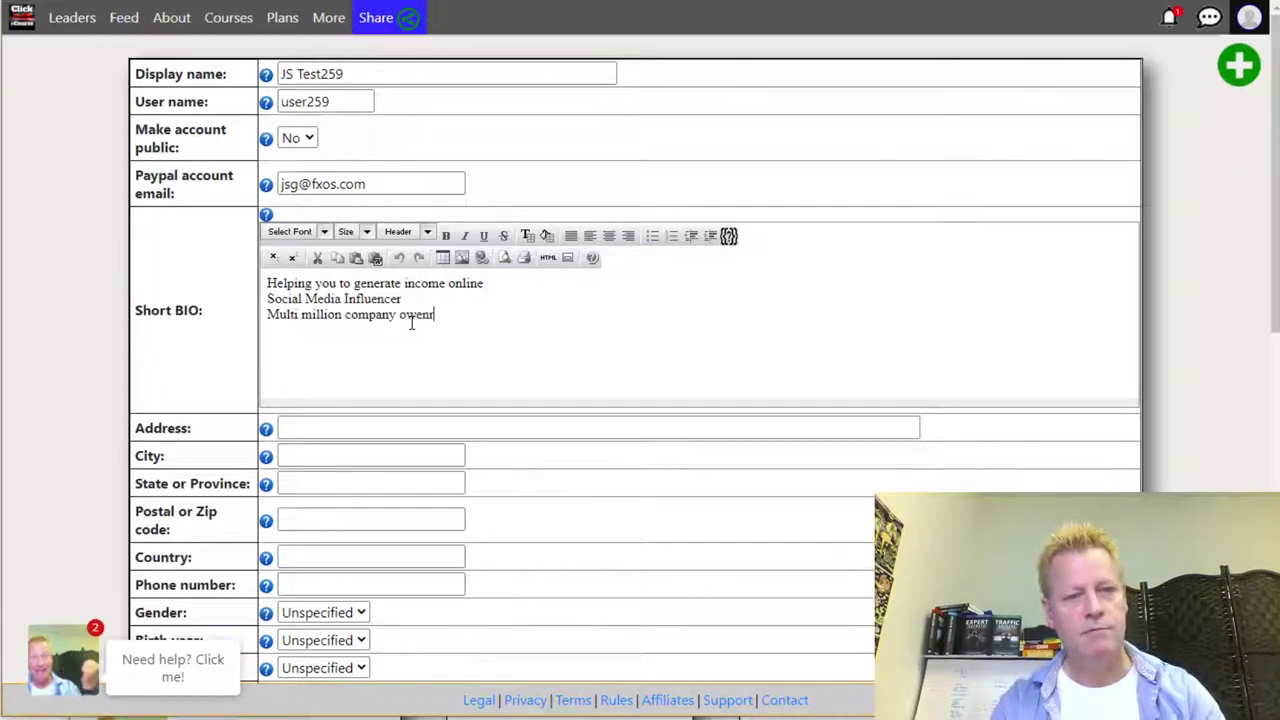
{"action": "key", "text": "BackSpace"}
{"action": "key", "text": "BackSpace"}
{"action": "key", "text": "BackSpace"}
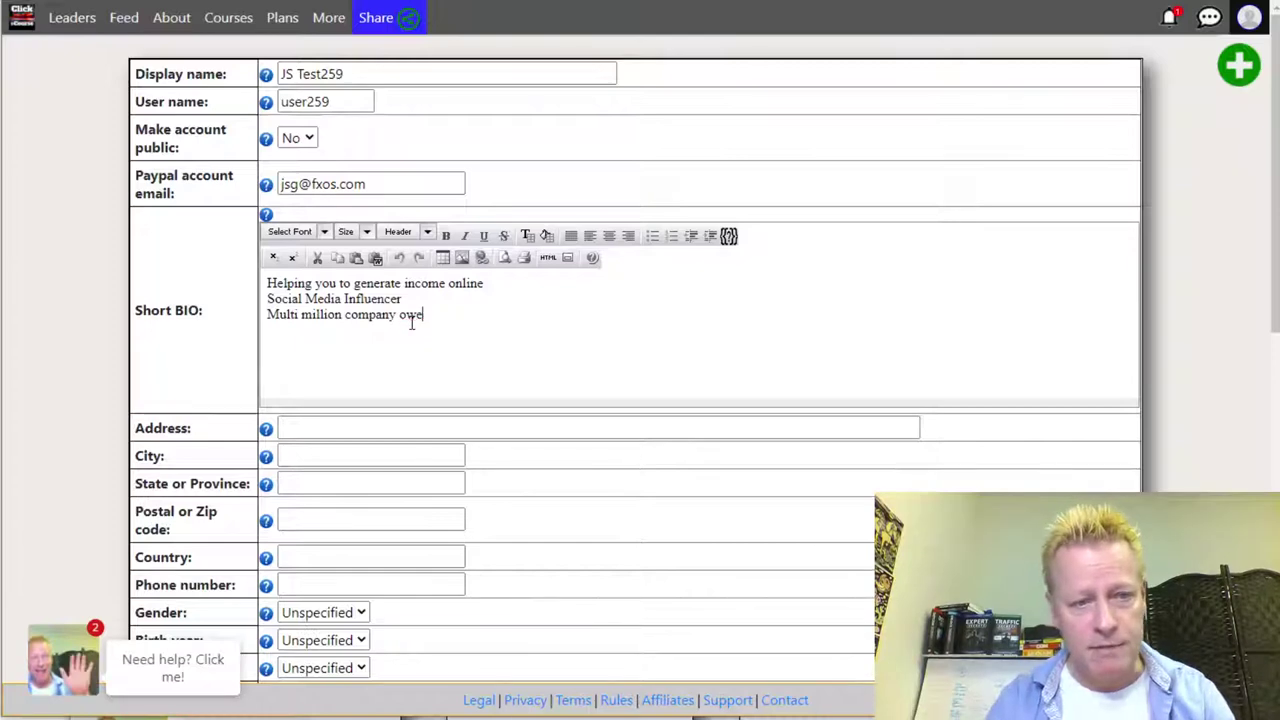
{"action": "type", "text": "n=er"}
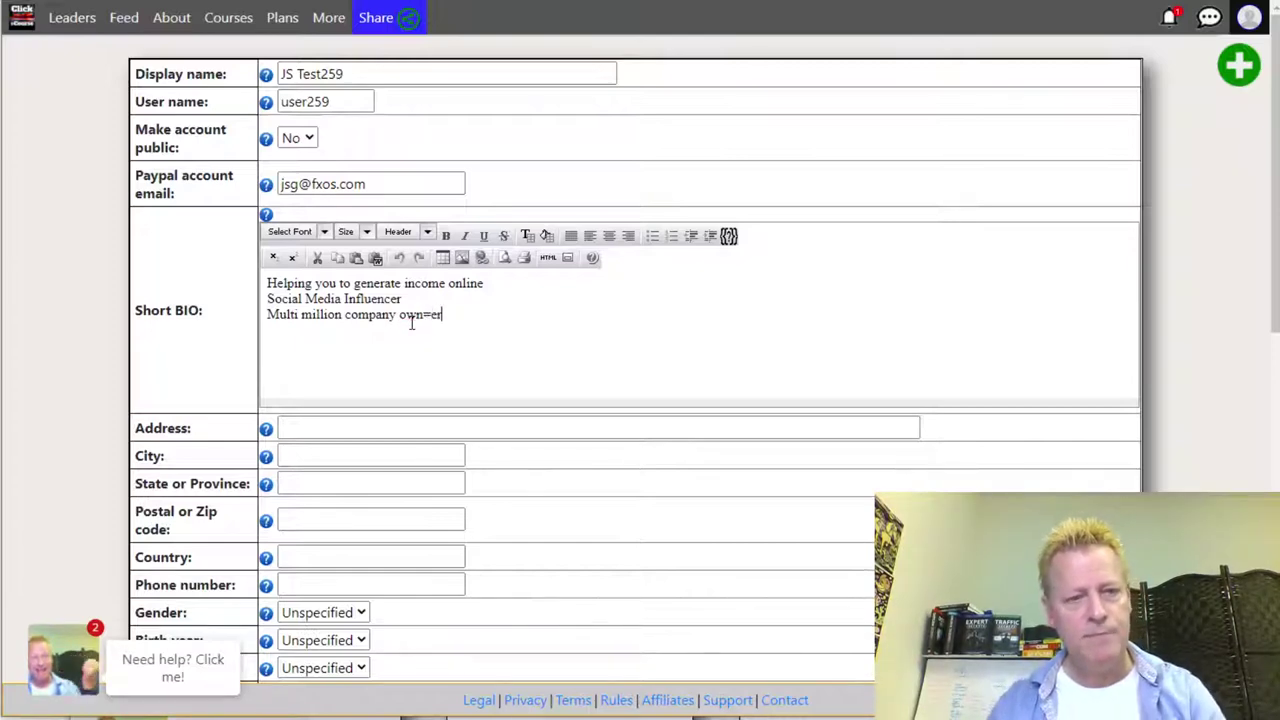
{"action": "key", "text": "shift+Left"}
{"action": "key", "text": "shift+Left"}
{"action": "type", "text": "r"}
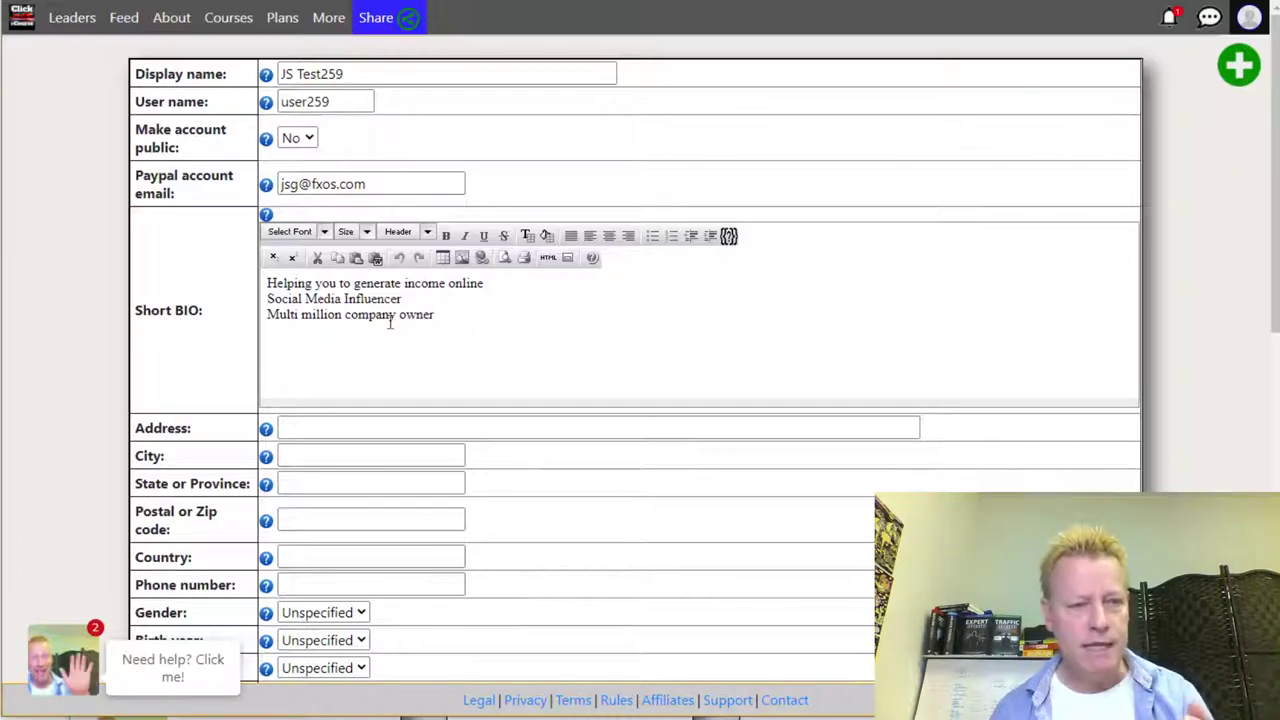
- Bold 'Multi million' and colour 'generate income online' green in the bio
{"action": "left_click_drag", "start_coordinate": [341, 315], "coordinate": [266, 316]}
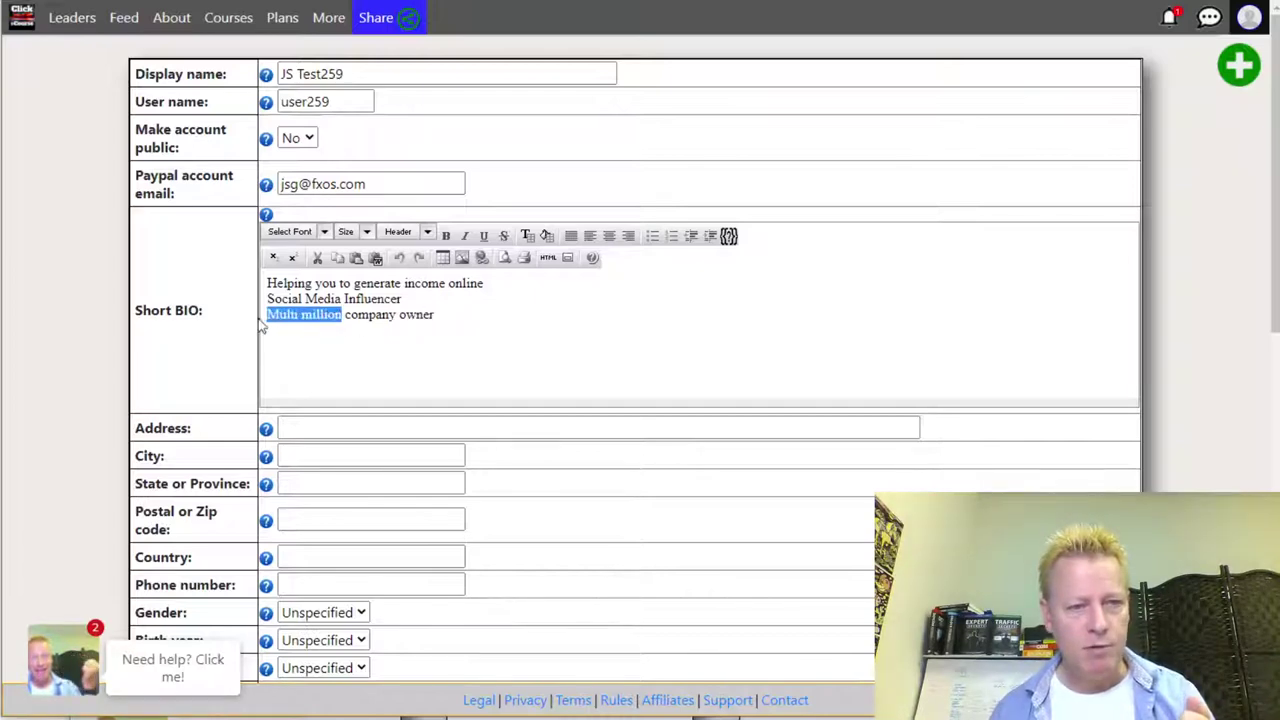
{"action": "left_click", "coordinate": [445, 235]}
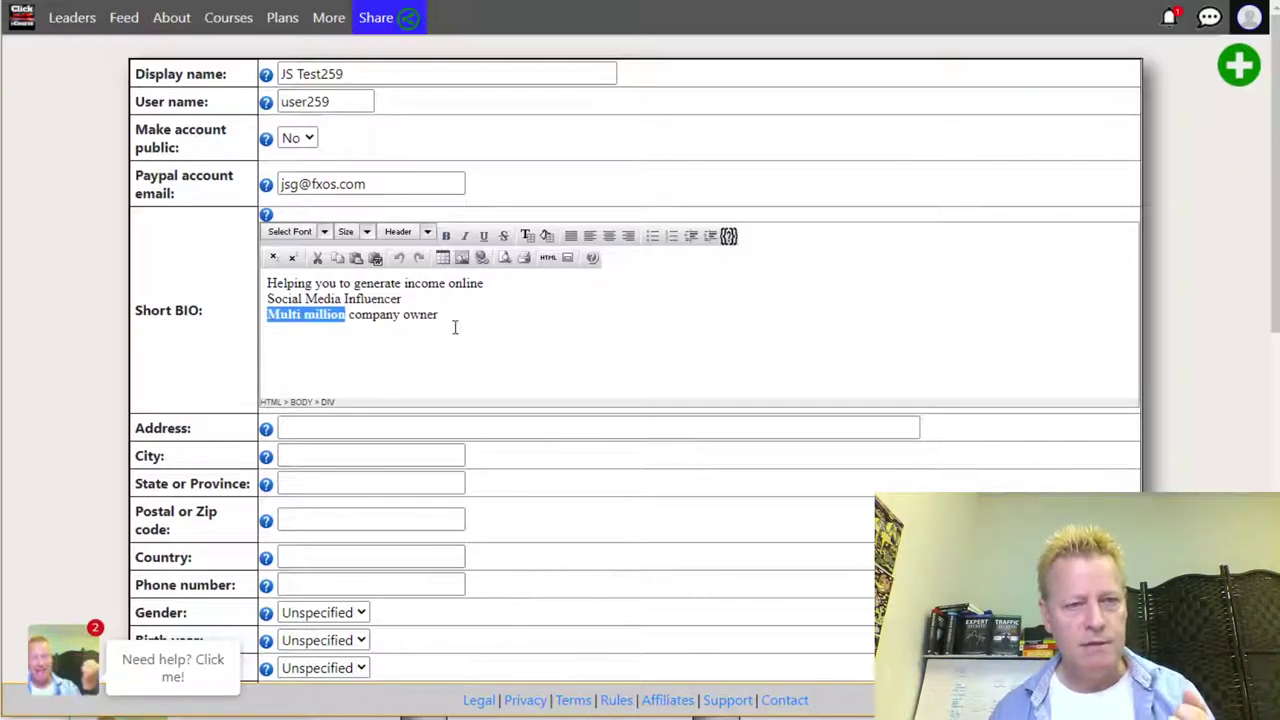
{"action": "key", "text": "Right"}
{"action": "left_click_drag", "start_coordinate": [355, 283], "coordinate": [480, 288]}
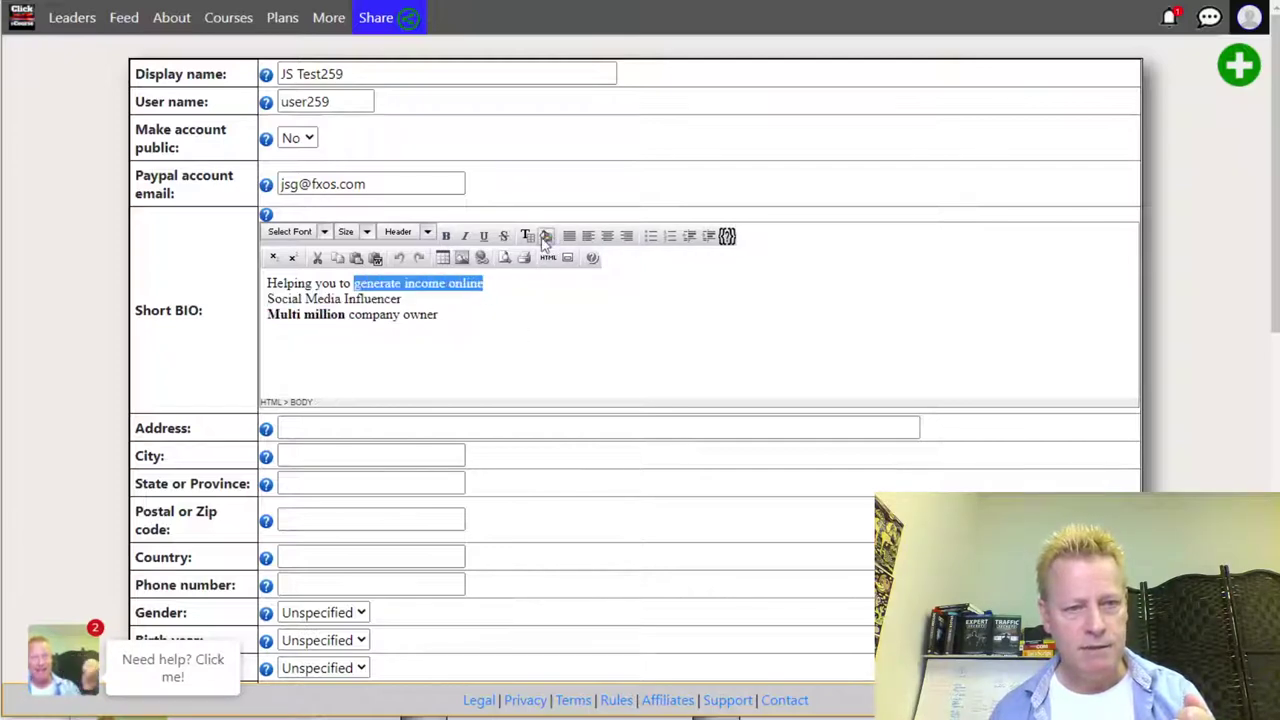
{"action": "left_click", "coordinate": [527, 235]}
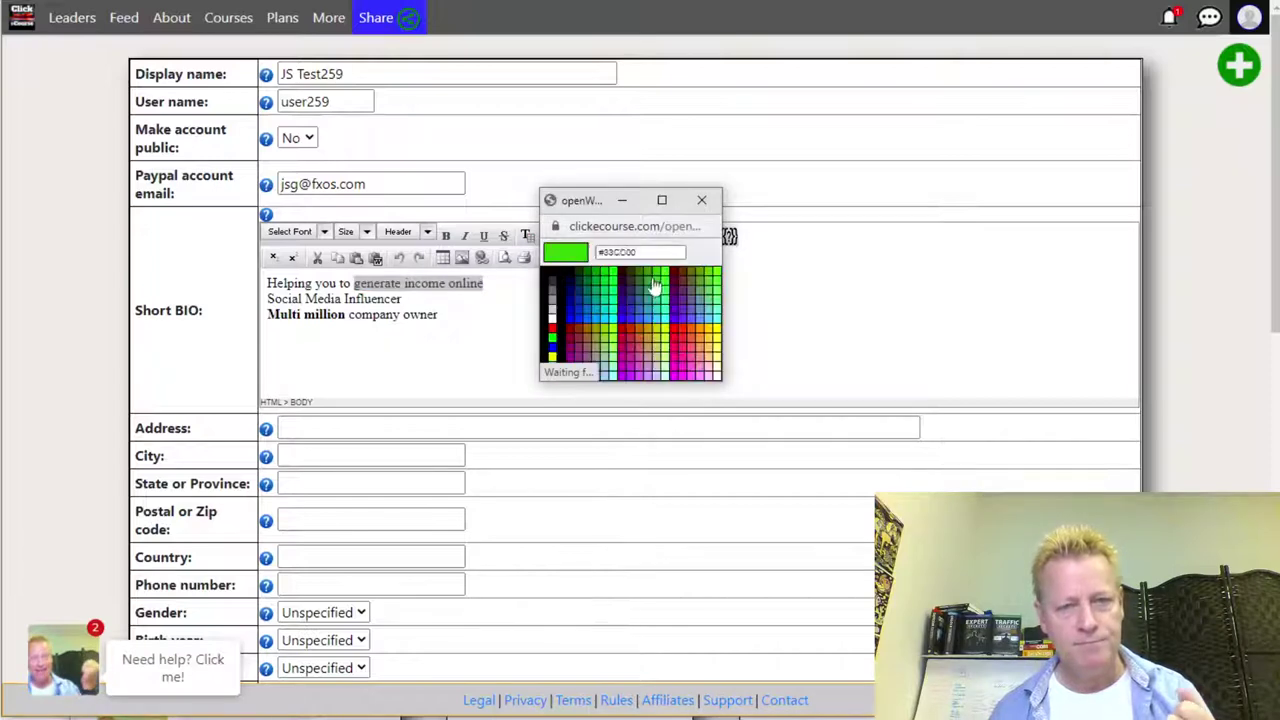
{"action": "left_click", "coordinate": [658, 289]}
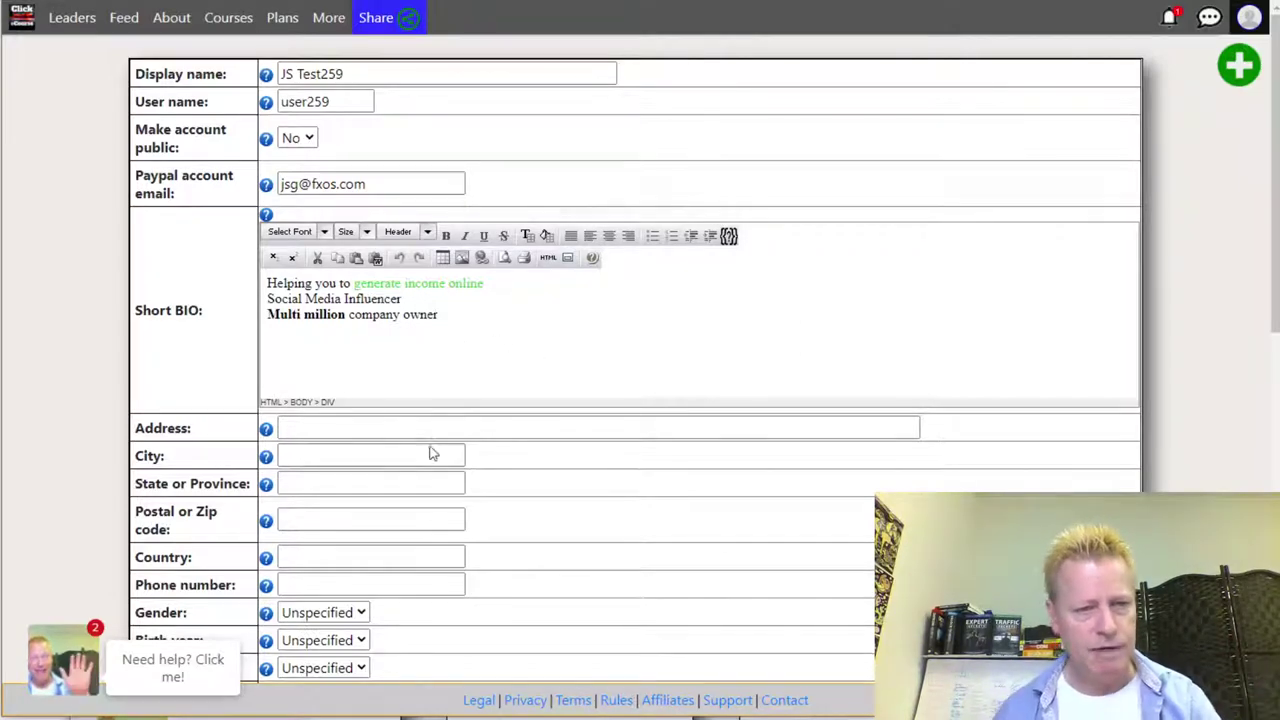
- Enter the street address, city, state, postal code, country USA and a phone number
{"action": "left_click", "coordinate": [405, 427]}
{"action": "type", "text": "123 Main st"}
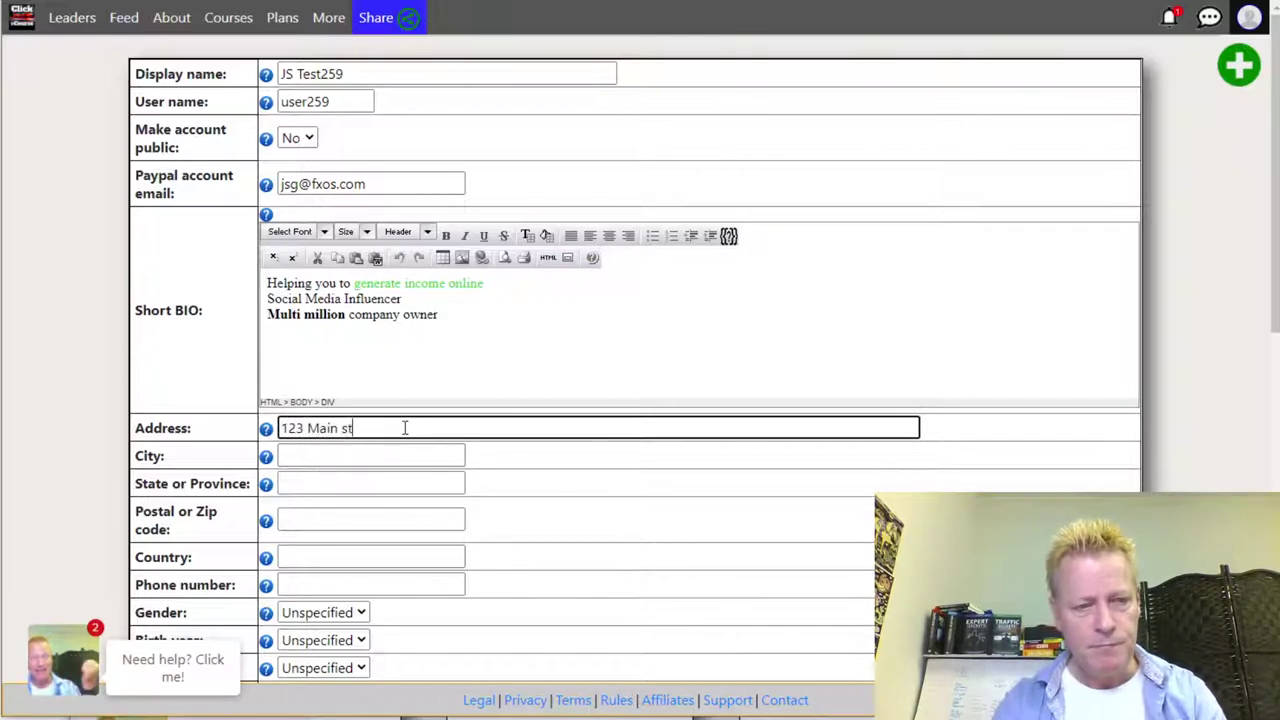
{"action": "left_click", "coordinate": [383, 452]}
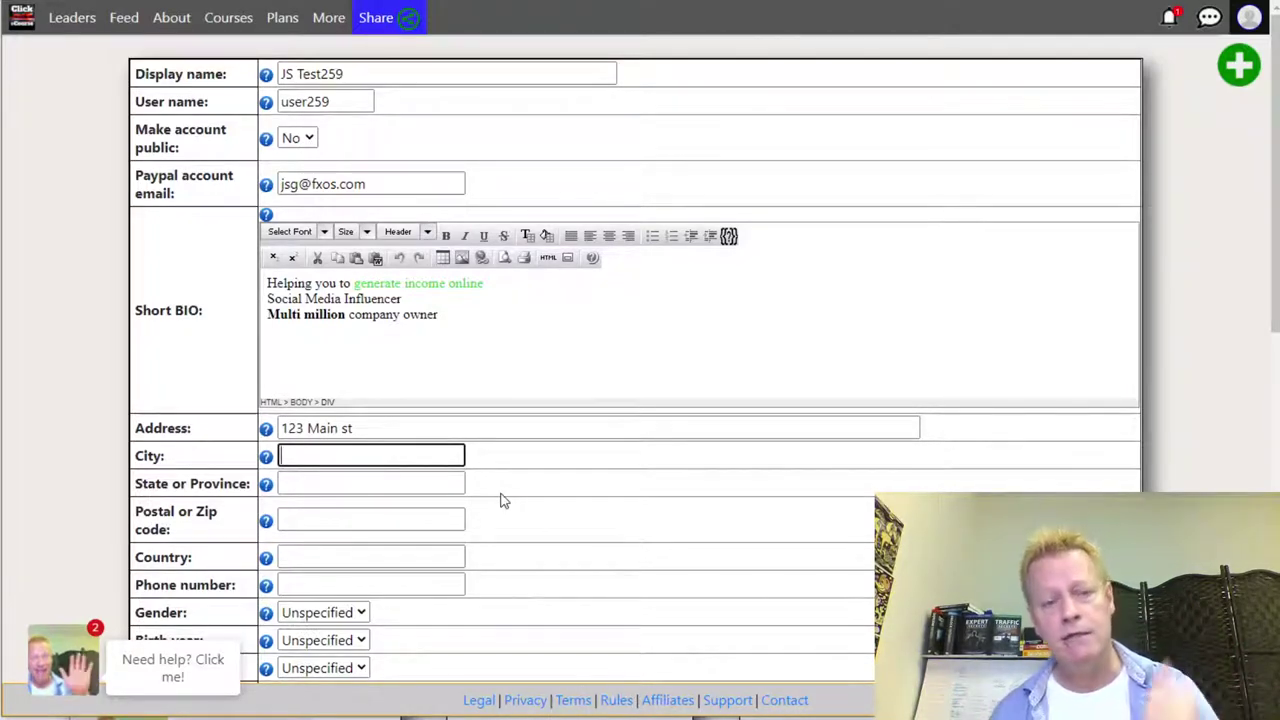
{"action": "type", "text": "Main"}
{"action": "key", "text": "Tab"}
{"action": "key", "text": "Tab"}
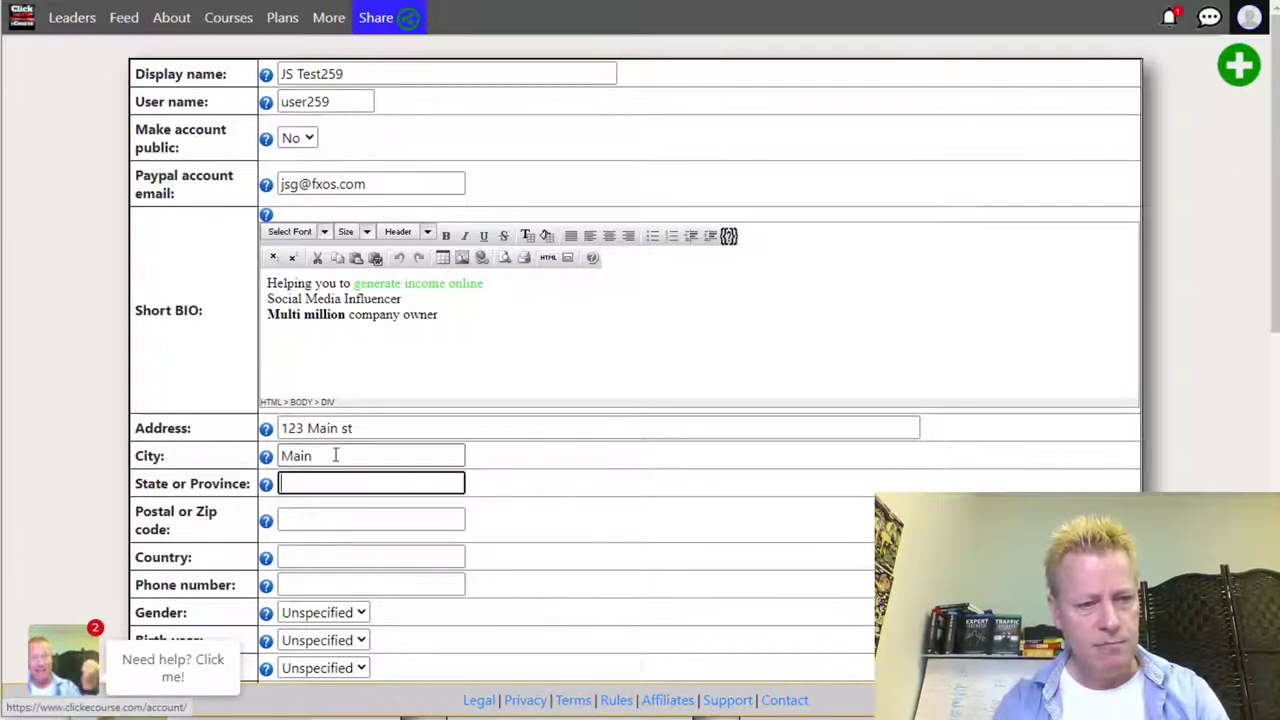
{"action": "type", "text": "Main"}
{"action": "key", "text": "Tab"}
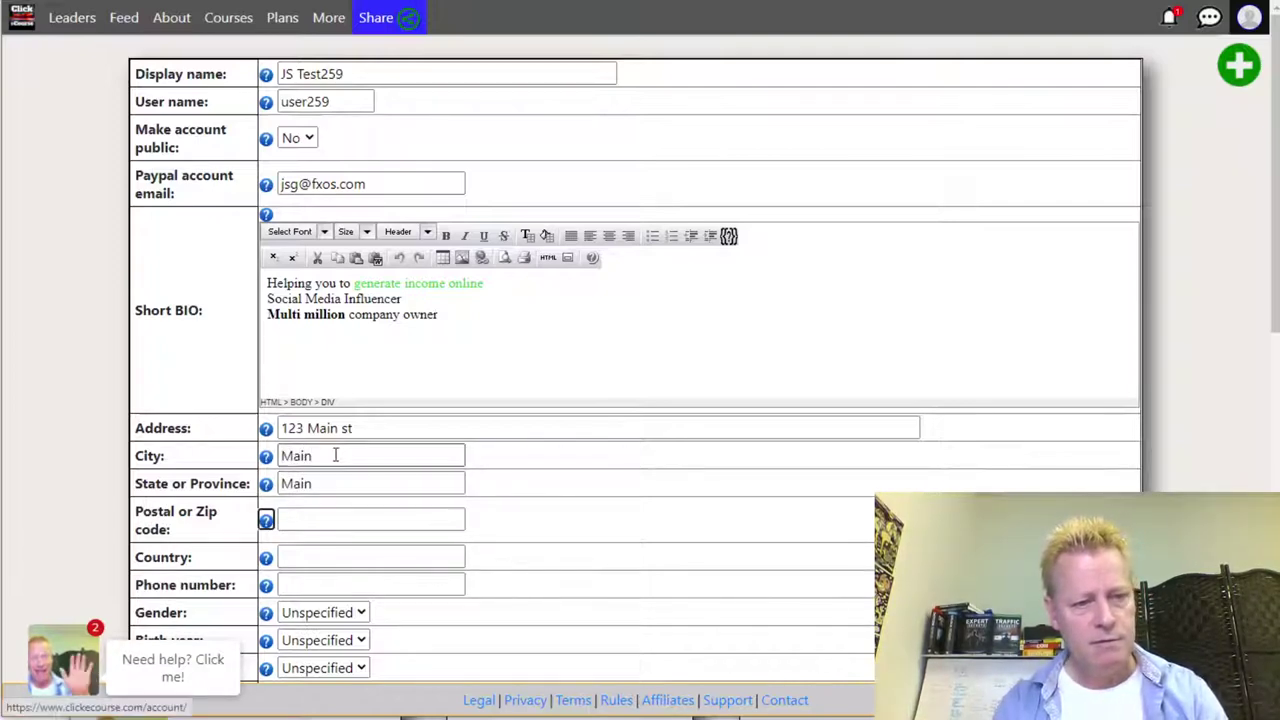
{"action": "key", "text": "Tab"}
{"action": "type", "text": "12345"}
{"action": "key", "text": "Tab"}
{"action": "key", "text": "Tab"}
{"action": "type", "text": "USA"}
{"action": "key", "text": "Tab"}
{"action": "key", "text": "Tab"}
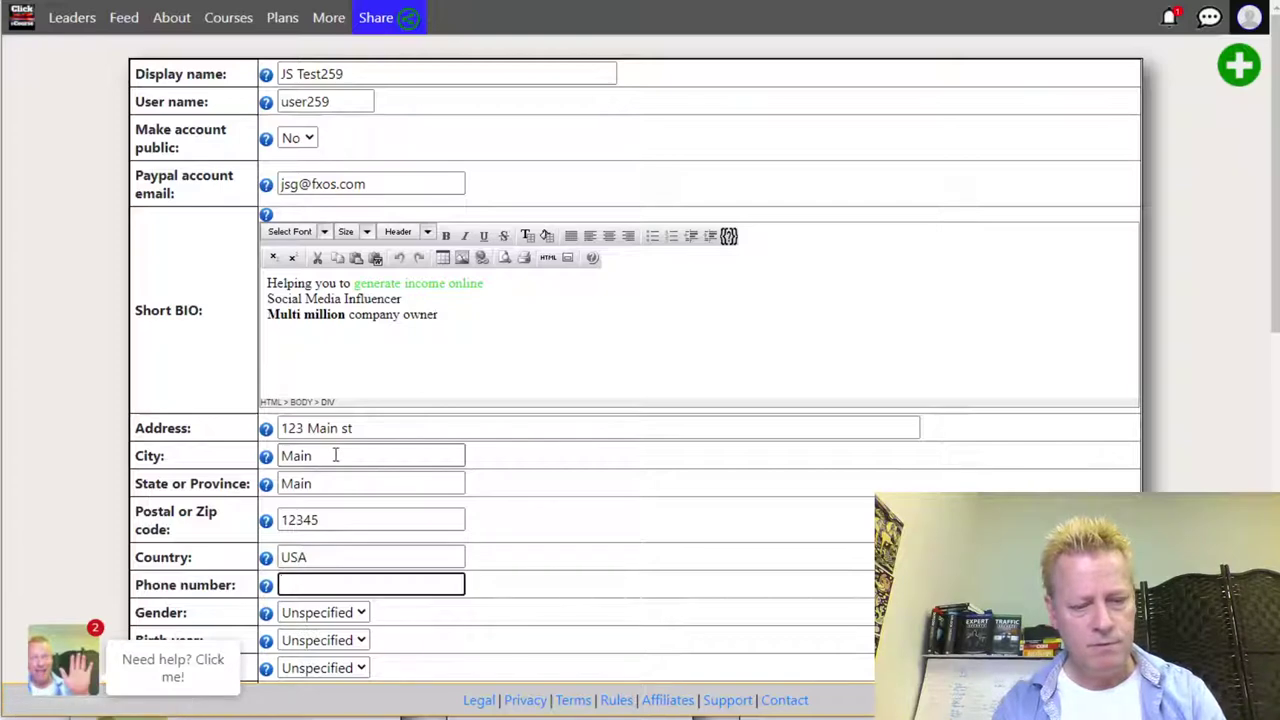
{"action": "type", "text": "123-123-1234"}
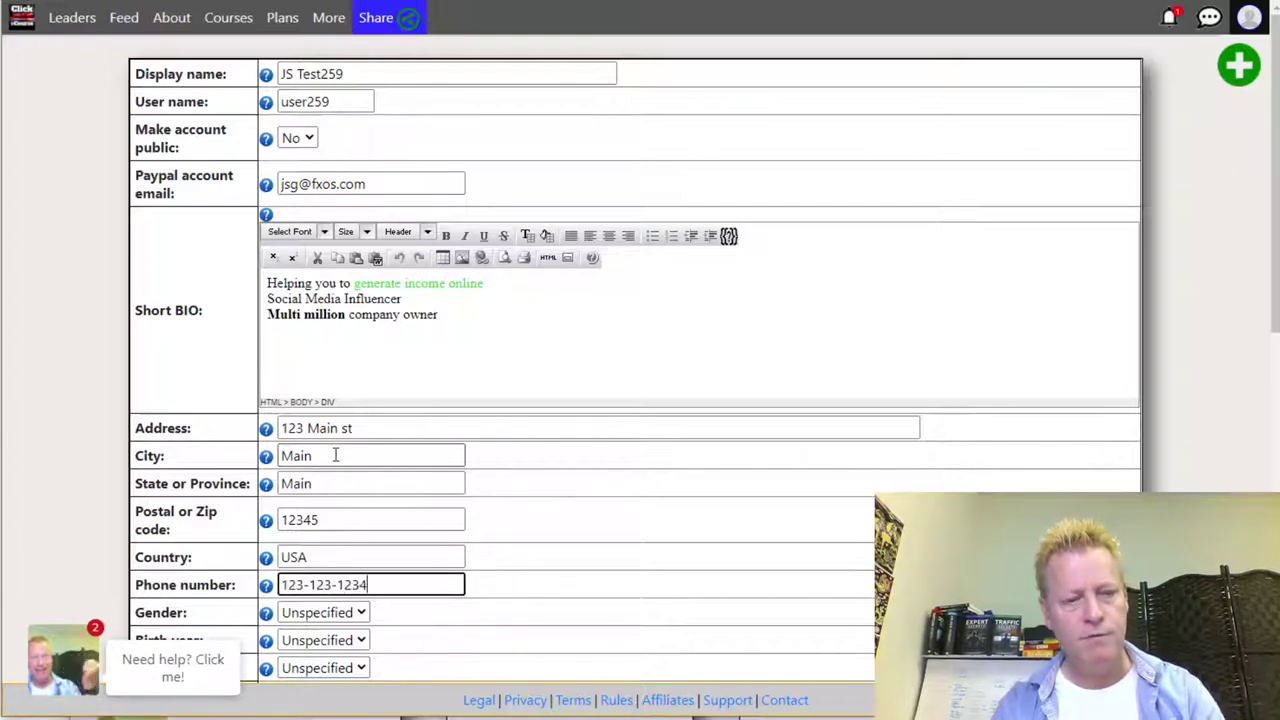
{"action": "scroll", "coordinate": [511, 478], "scroll_direction": "down", "scroll_amount": 2}
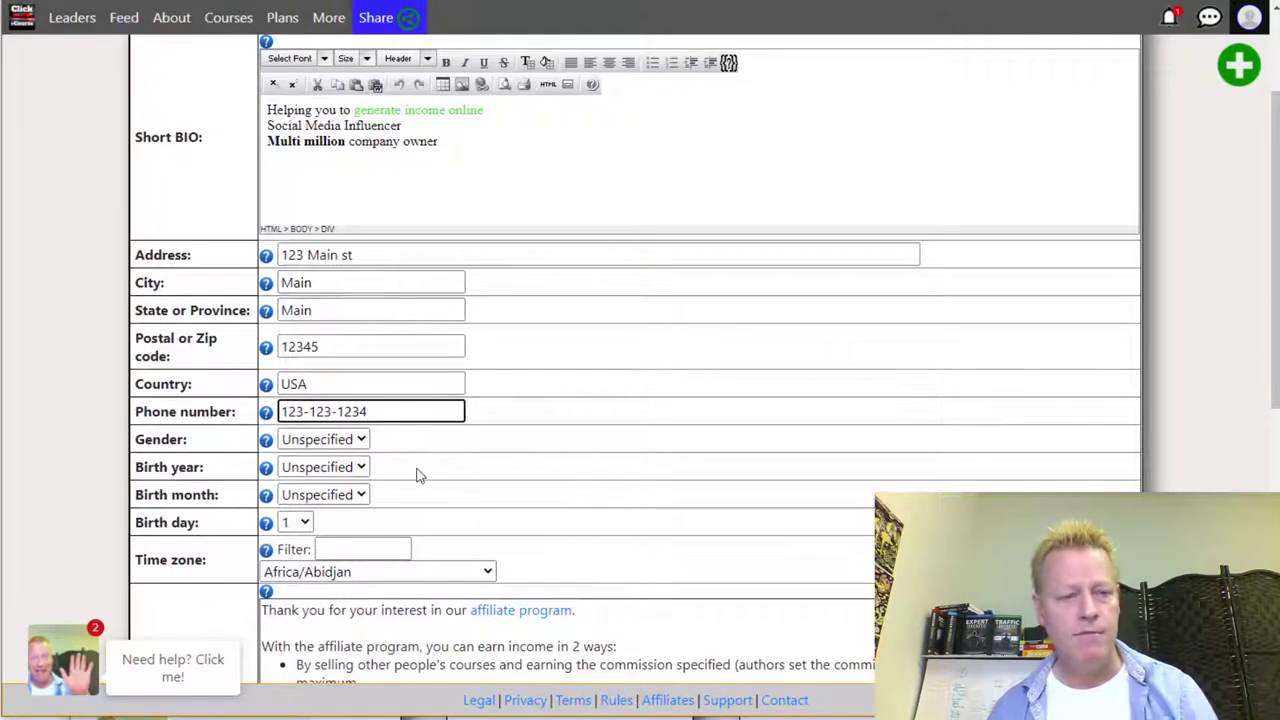
{"action": "left_click", "coordinate": [357, 443]}
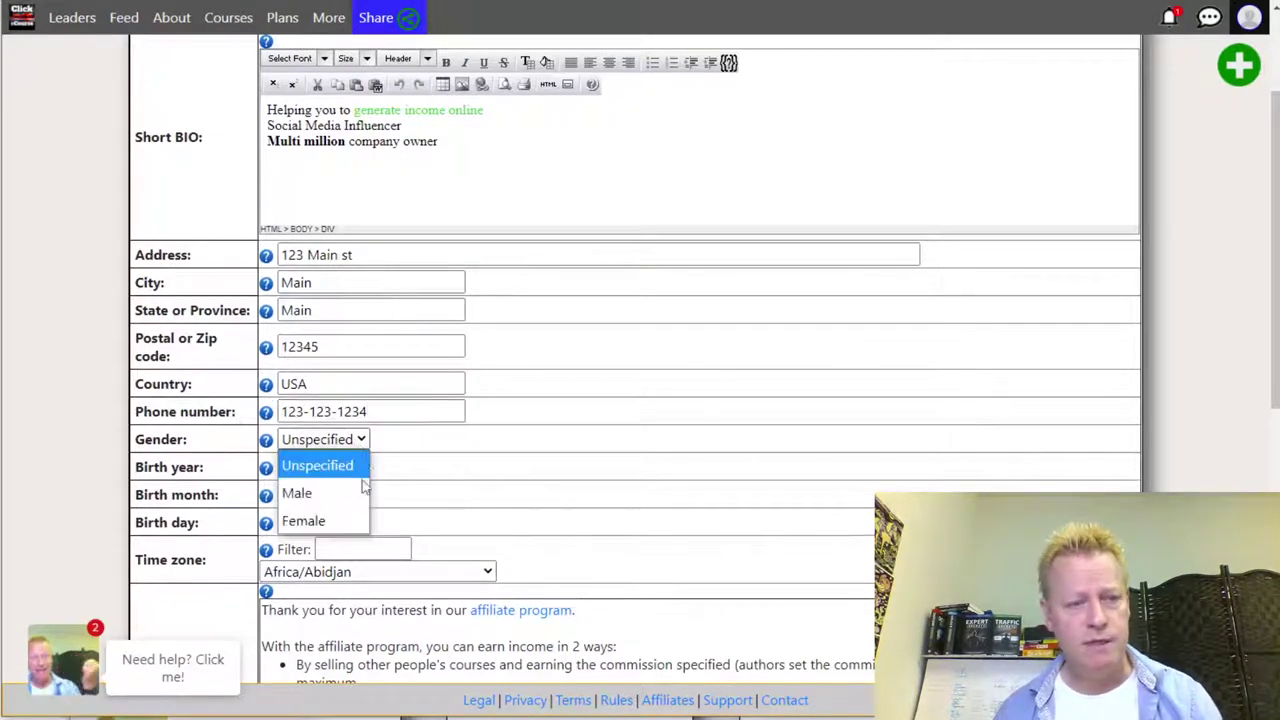
{"action": "left_click", "coordinate": [334, 492]}
{"action": "left_click", "coordinate": [340, 498]}
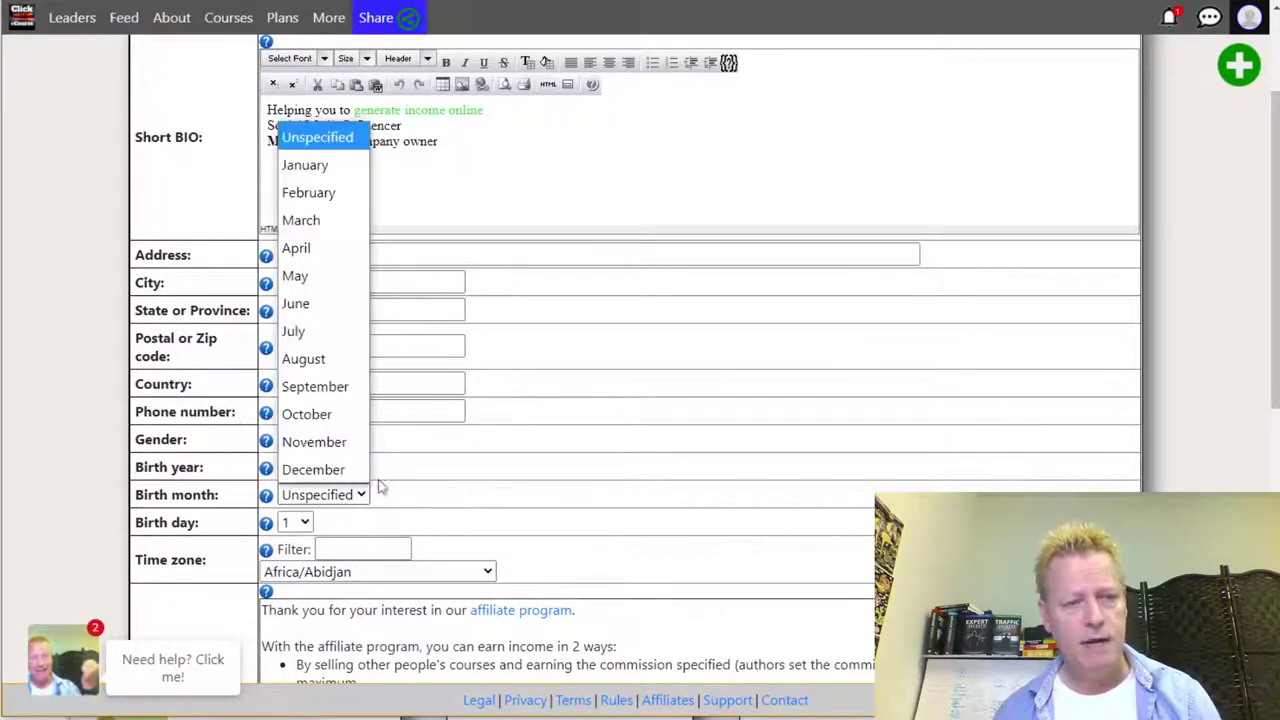
{"action": "left_click", "coordinate": [340, 466]}
{"action": "left_click", "coordinate": [345, 467]}
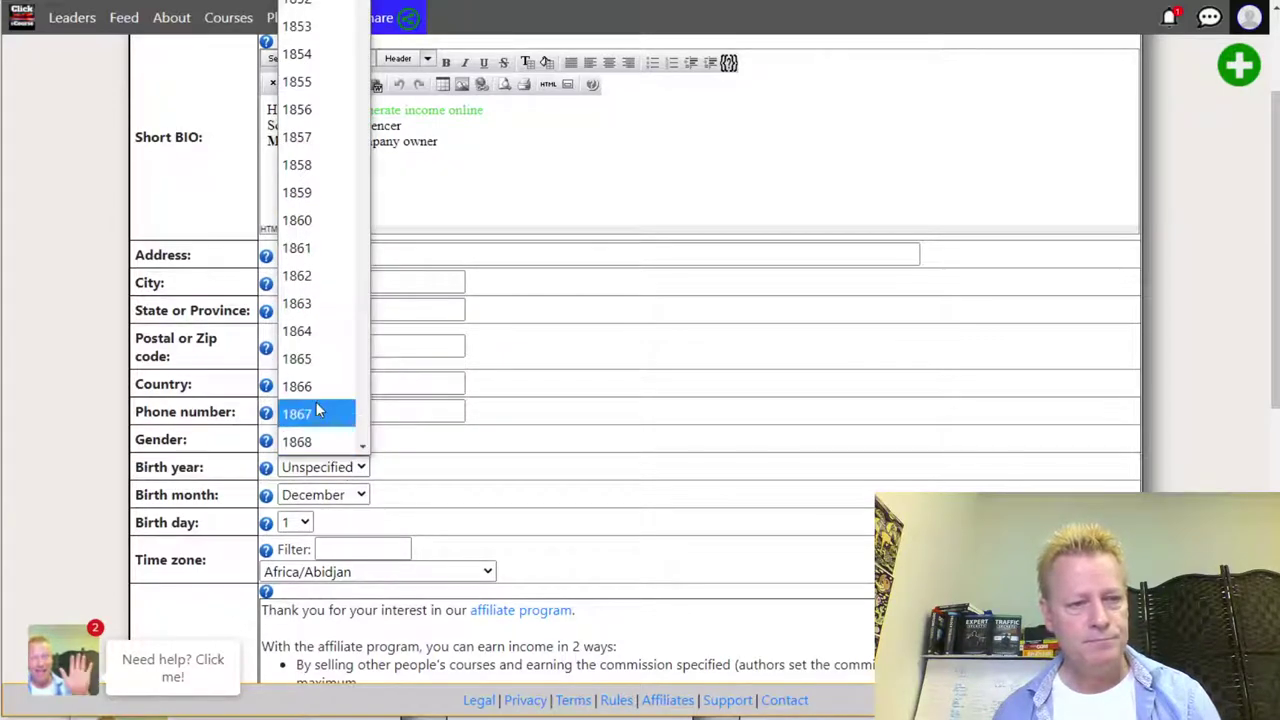
{"action": "scroll", "coordinate": [330, 300], "scroll_direction": "down", "scroll_amount": 15}
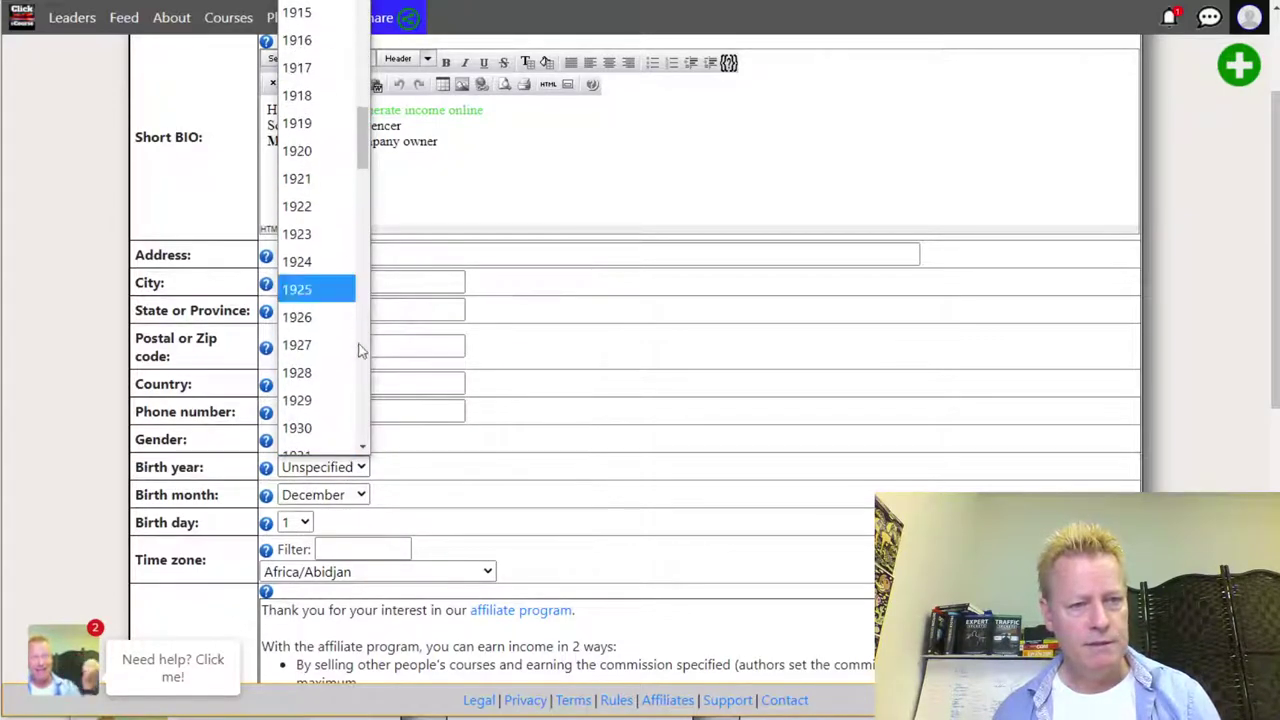
{"action": "scroll", "coordinate": [335, 380], "scroll_direction": "down", "scroll_amount": 10}
{"action": "scroll", "coordinate": [323, 395], "scroll_direction": "down", "scroll_amount": 8}
{"action": "left_click", "coordinate": [320, 368]}
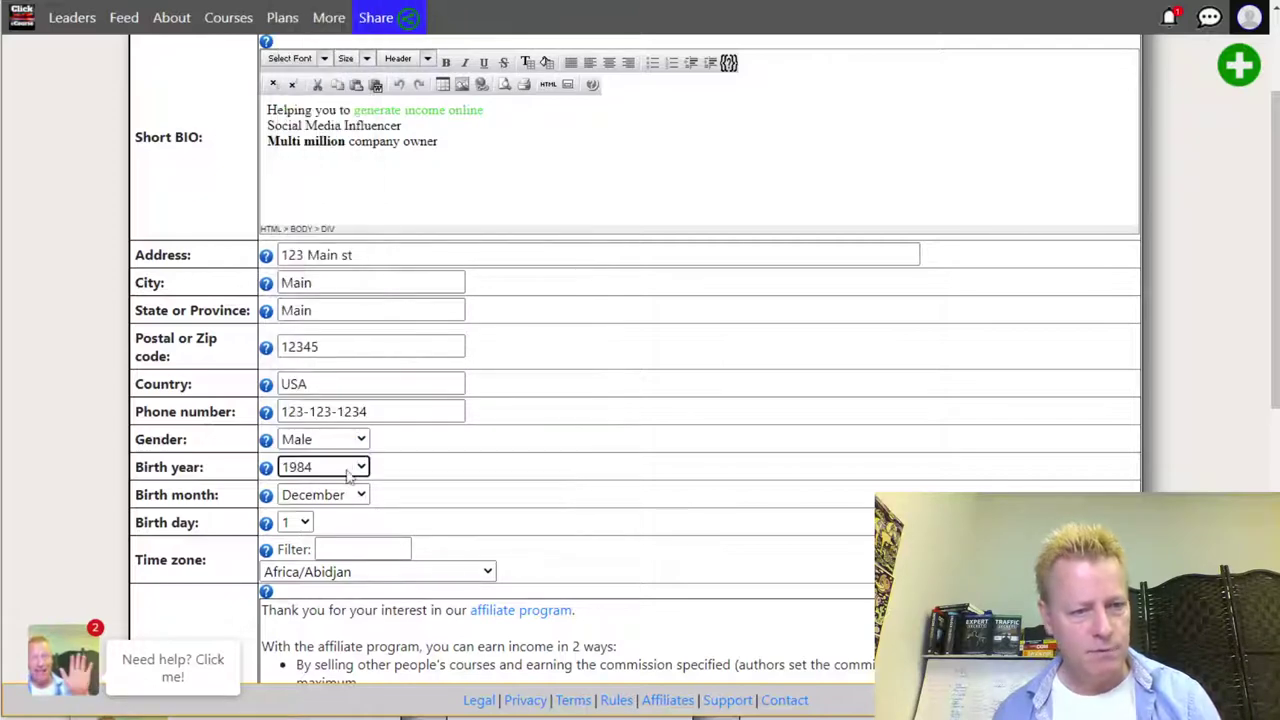
{"action": "left_click", "coordinate": [299, 526]}
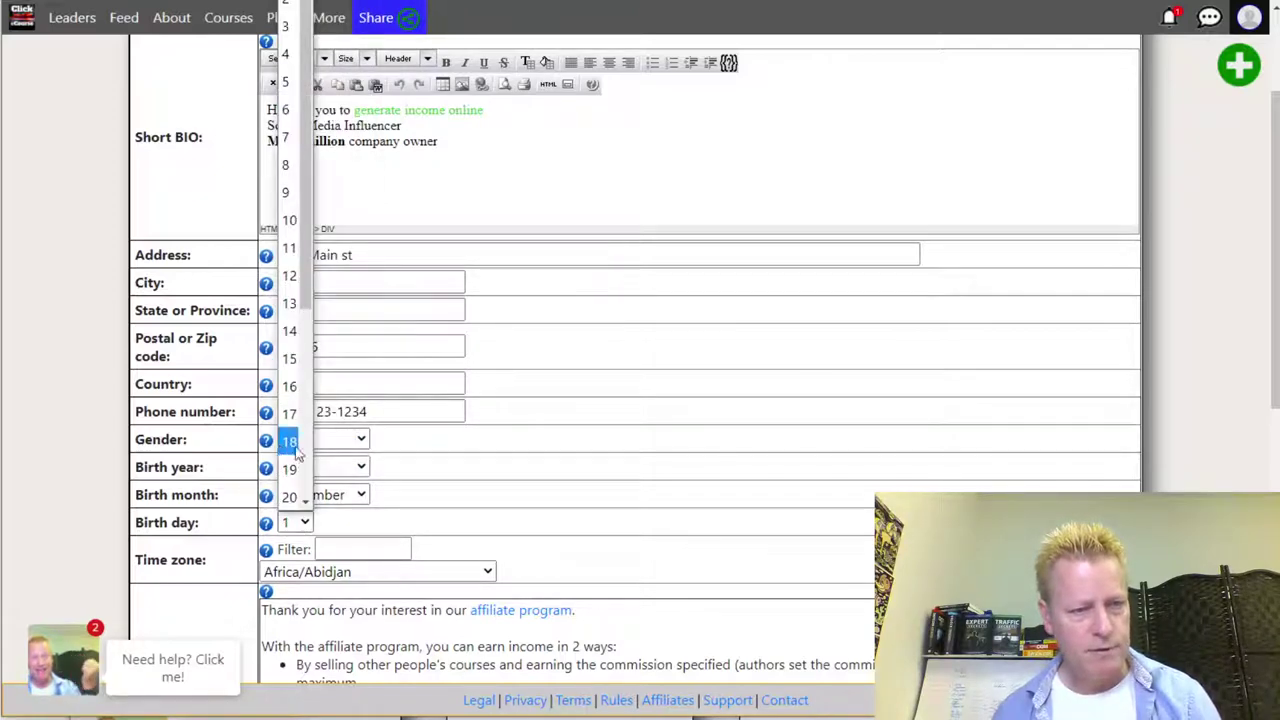
{"action": "left_click", "coordinate": [295, 448]}
- Filter the time zone list with 'europ' and choose Europe/Brussels
{"action": "scroll", "coordinate": [489, 509], "scroll_direction": "down", "scroll_amount": 3}
{"action": "left_click", "coordinate": [357, 289]}
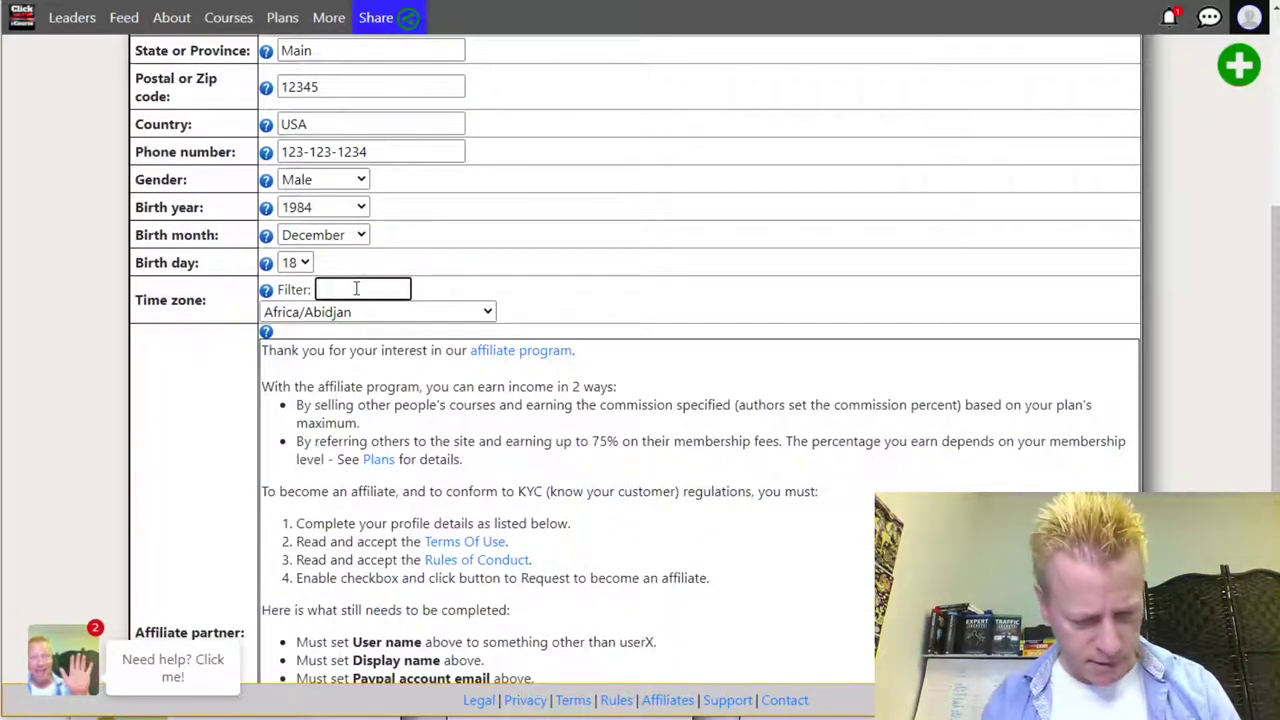
{"action": "type", "text": "europ"}
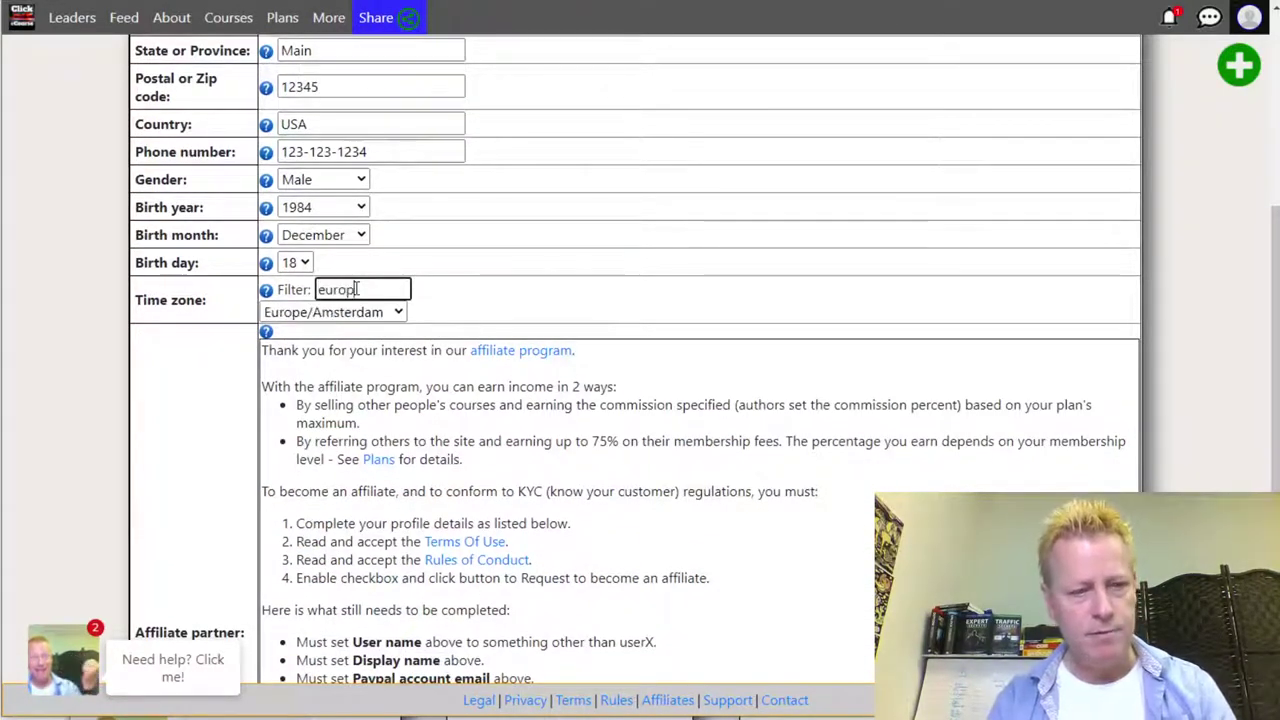
{"action": "left_click", "coordinate": [350, 312]}
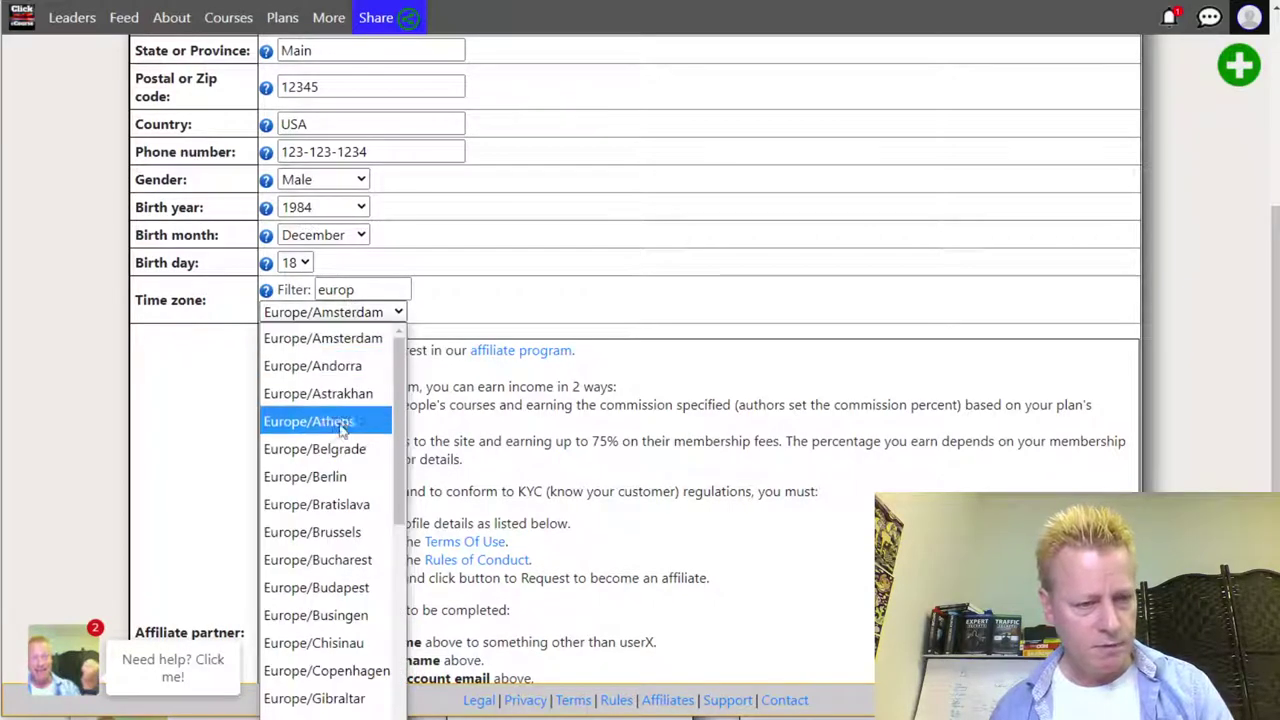
{"action": "left_click", "coordinate": [347, 532]}
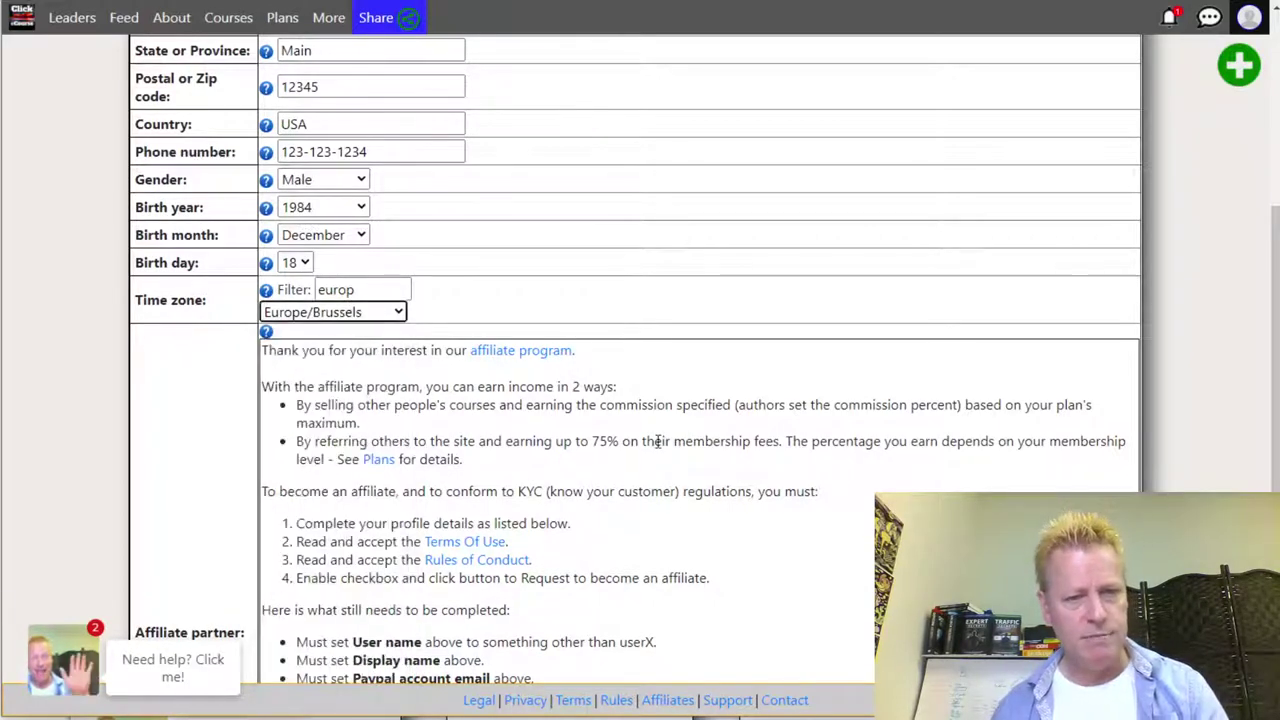
{"action": "scroll", "coordinate": [714, 406], "scroll_direction": "down", "scroll_amount": 4}
{"action": "scroll", "coordinate": [714, 406], "scroll_direction": "up", "scroll_amount": 5}
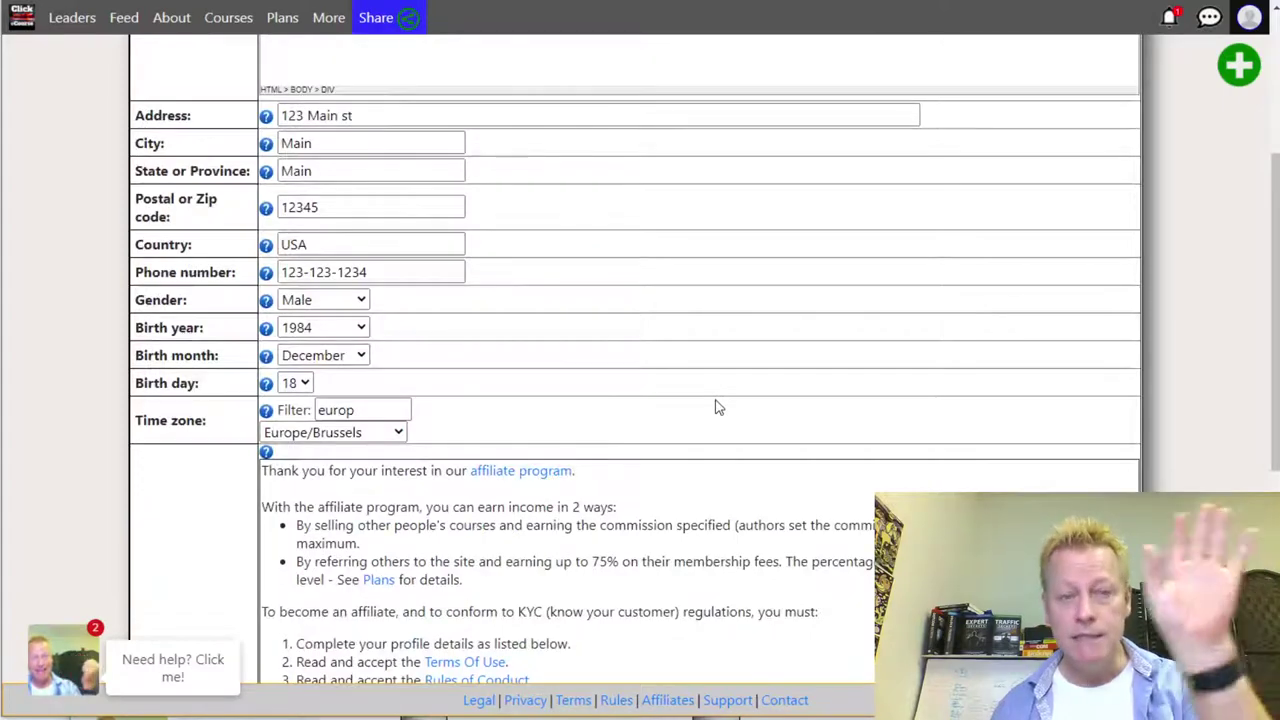
{"action": "scroll", "coordinate": [716, 407], "scroll_direction": "up", "scroll_amount": 3}
{"action": "scroll", "coordinate": [606, 531], "scroll_direction": "down", "scroll_amount": 10}
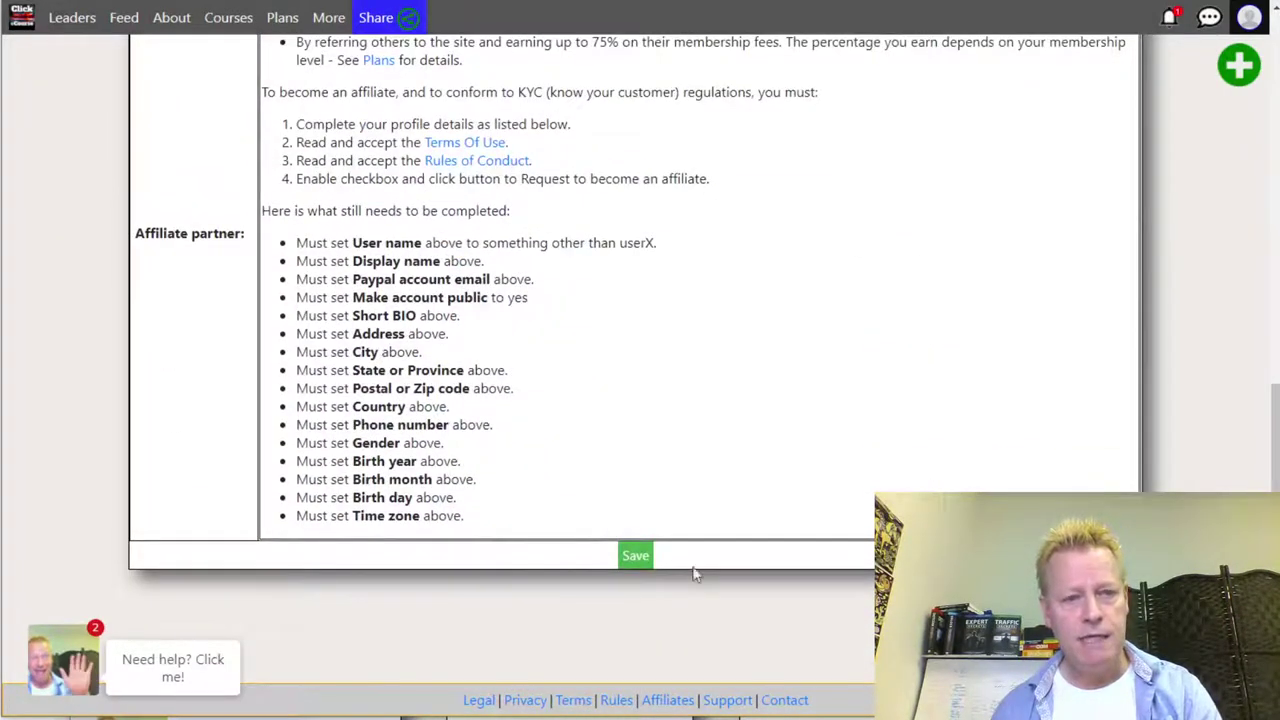
{"action": "scroll", "coordinate": [634, 531], "scroll_direction": "up", "scroll_amount": 5}
{"action": "scroll", "coordinate": [634, 540], "scroll_direction": "down", "scroll_amount": 5}
{"action": "scroll", "coordinate": [632, 560], "scroll_direction": "up", "scroll_amount": 5}
{"action": "scroll", "coordinate": [630, 560], "scroll_direction": "up", "scroll_amount": 3}
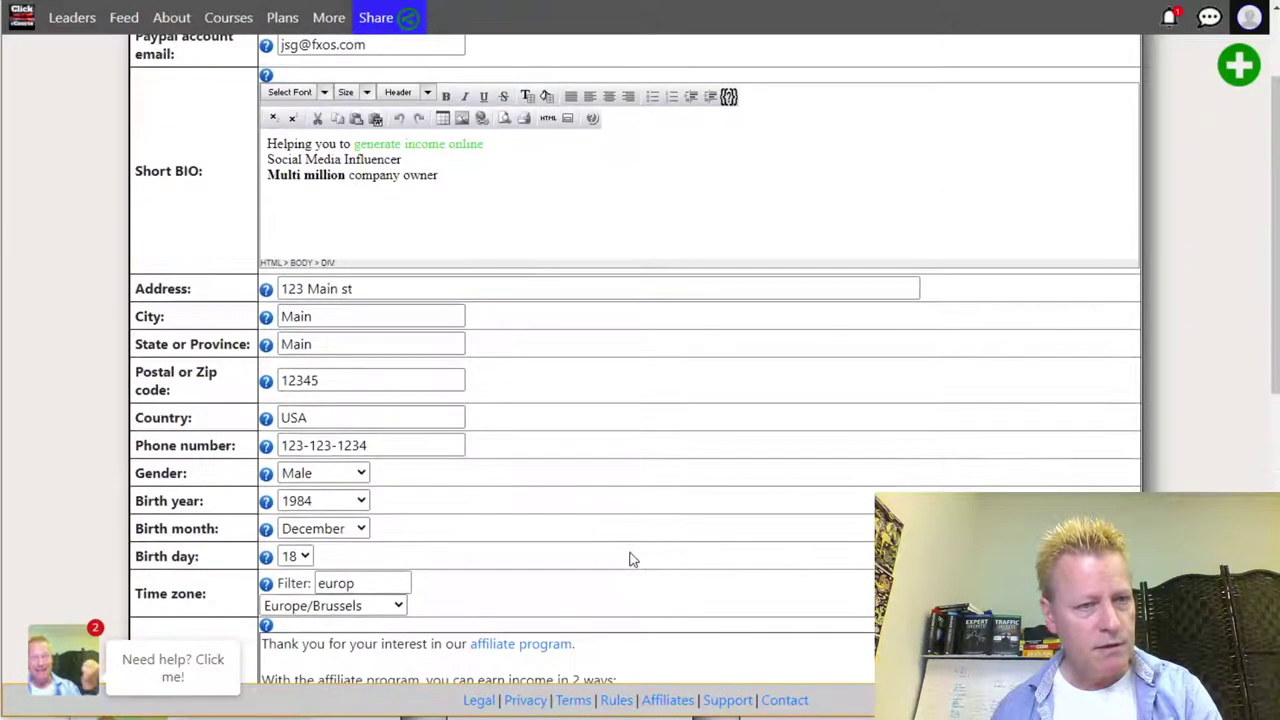
{"action": "scroll", "coordinate": [630, 560], "scroll_direction": "down", "scroll_amount": 7}
{"action": "scroll", "coordinate": [632, 597], "scroll_direction": "down", "scroll_amount": 2}
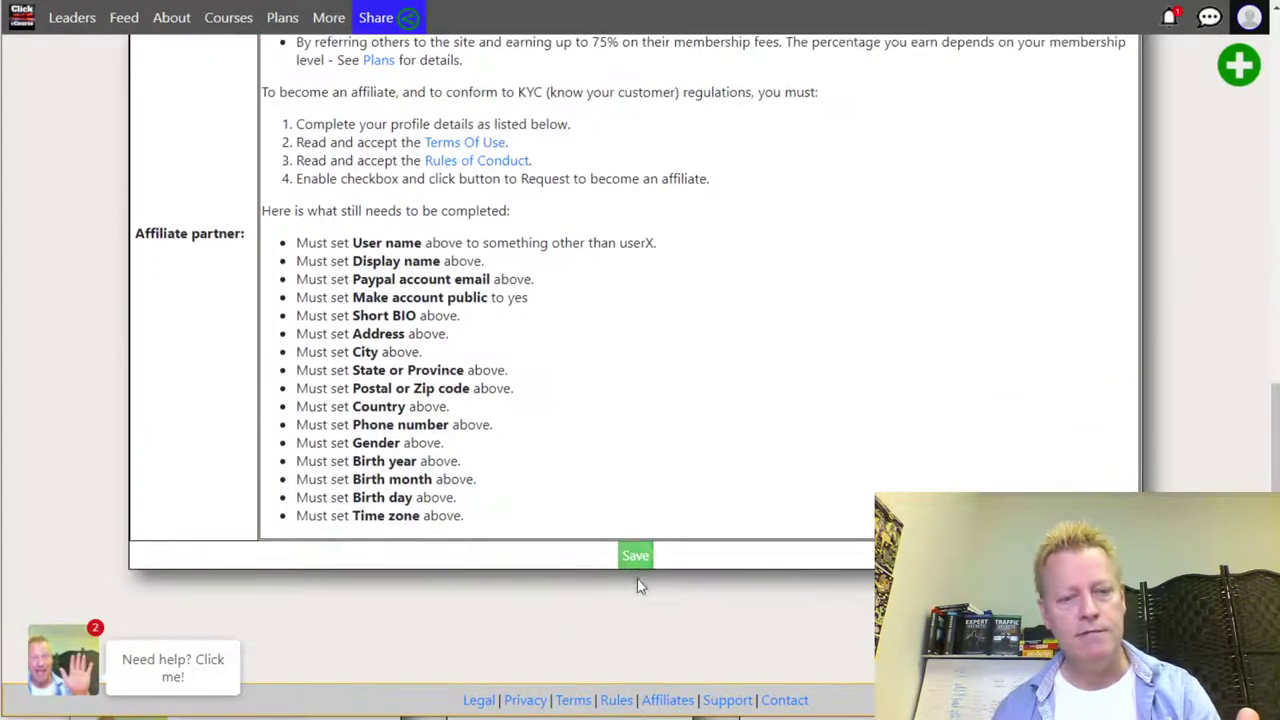
- Save the profile, set Make account public to Yes, and save again
{"action": "left_click", "coordinate": [636, 557]}
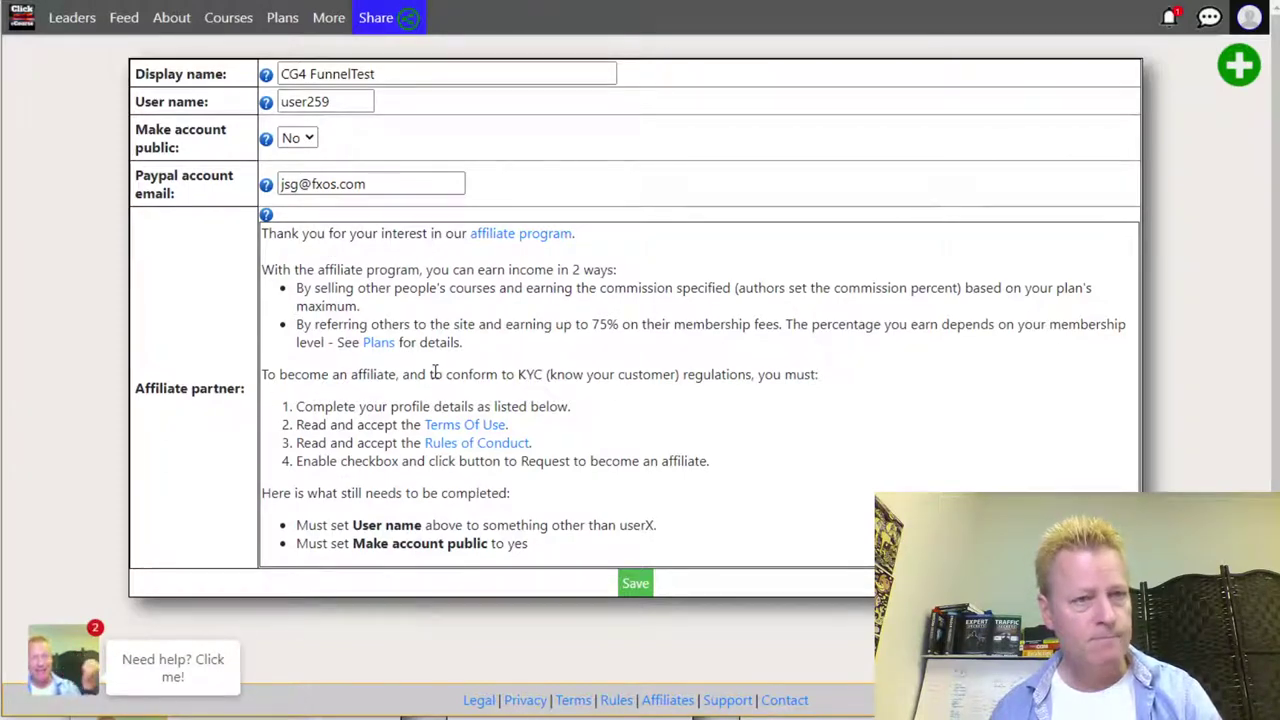
{"action": "left_click", "coordinate": [297, 138]}
{"action": "left_click", "coordinate": [300, 163]}
{"action": "left_click", "coordinate": [846, 390]}
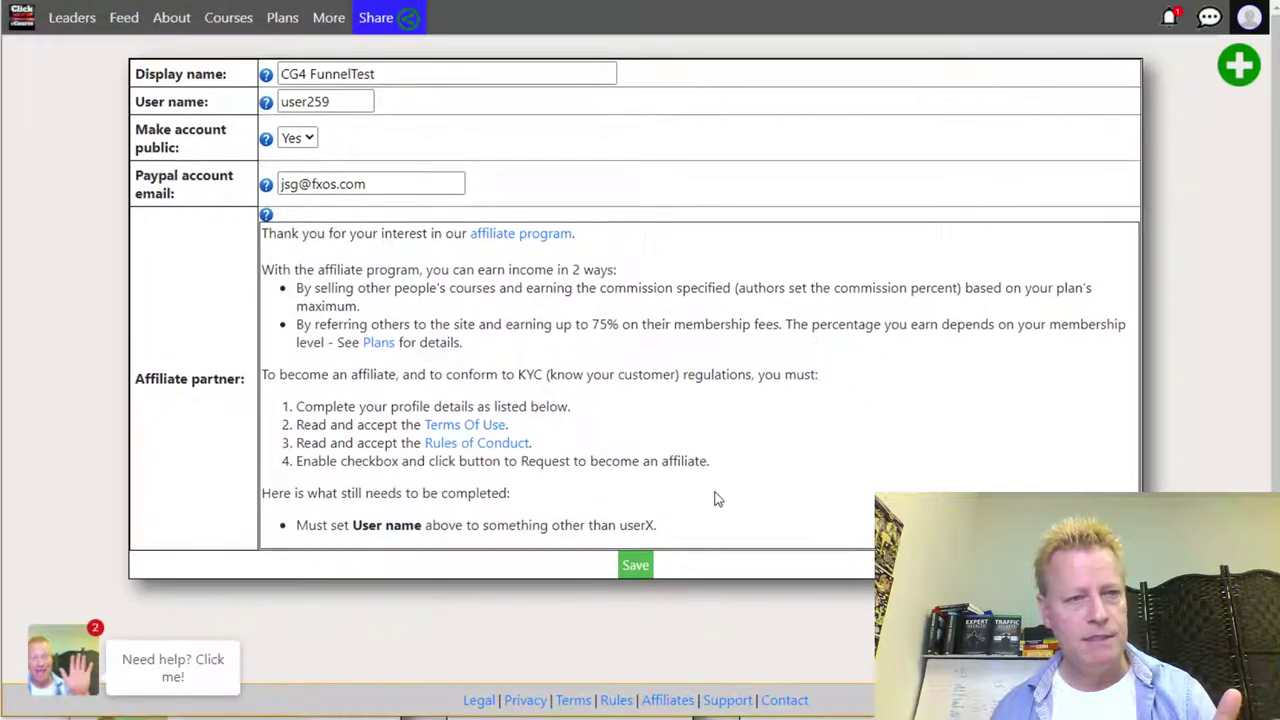
- Go to the Affiliate page and select the current default user name
{"action": "left_click", "coordinate": [1250, 18]}
{"action": "left_click", "coordinate": [1082, 372]}
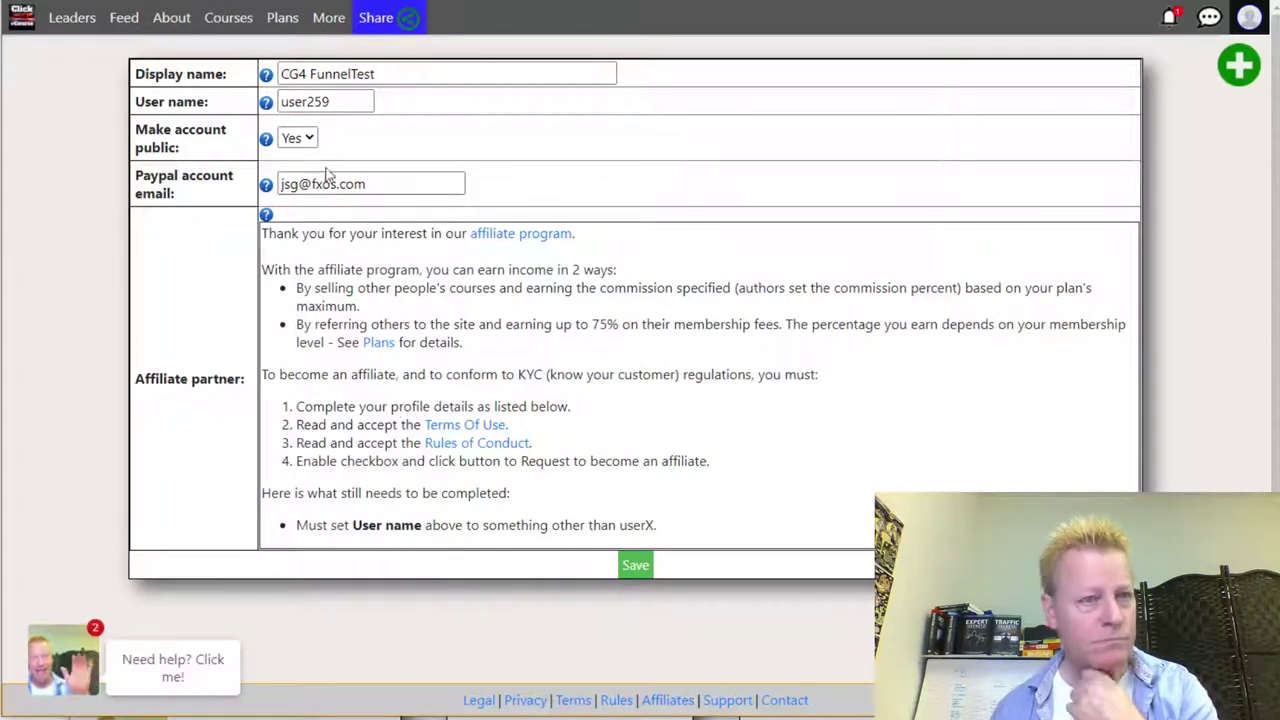
{"action": "double_click", "coordinate": [318, 103]}
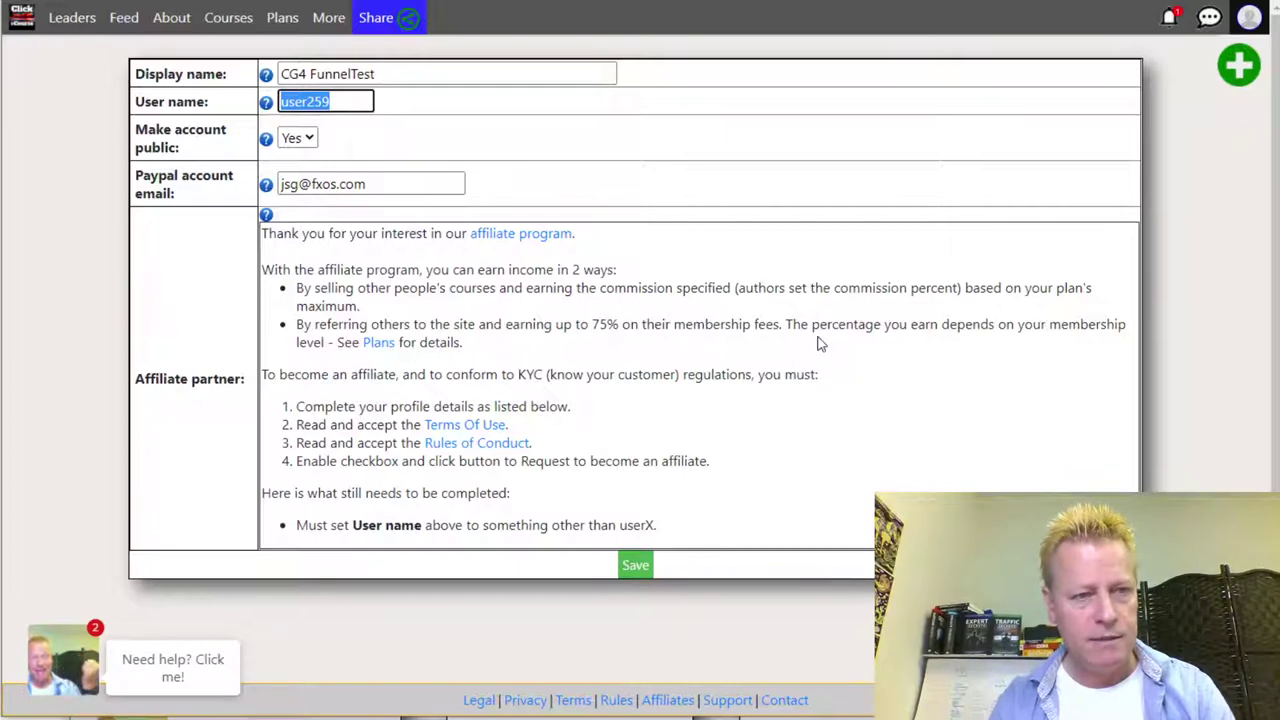
- Change the user name to cg4test and save it
{"action": "key", "text": "BackSpace"}
{"action": "type", "text": "cg4"}
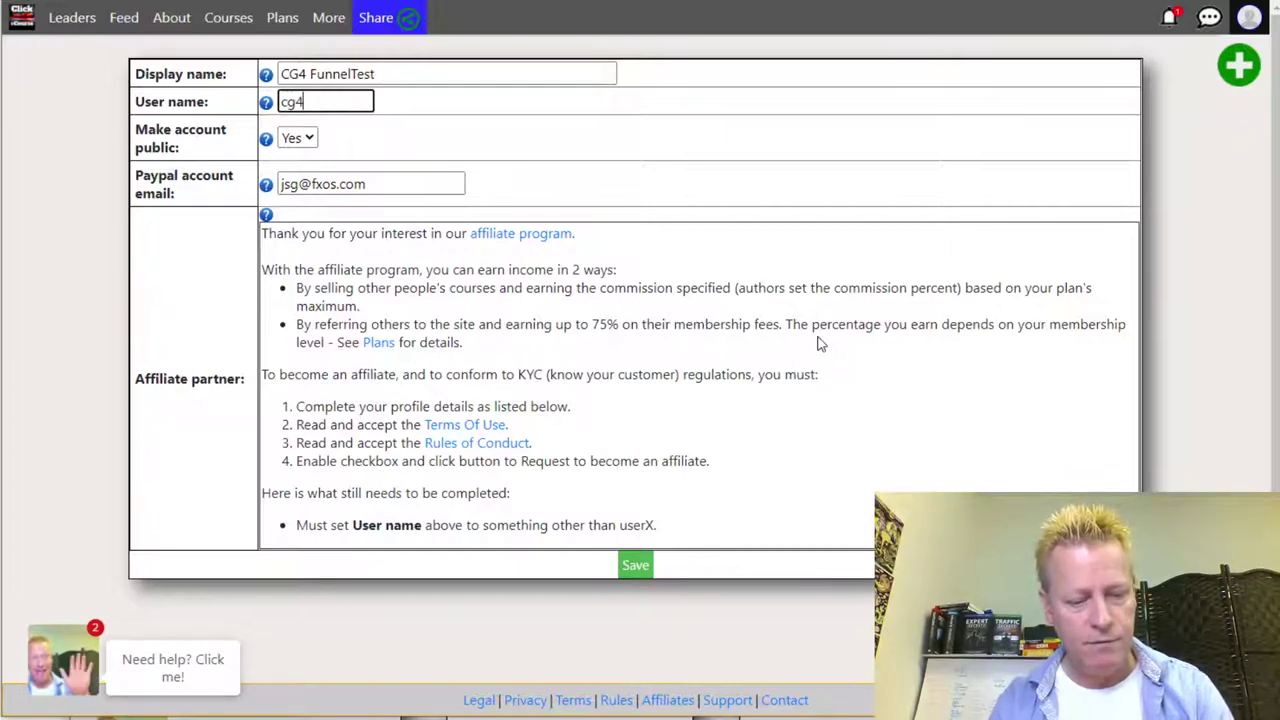
{"action": "type", "text": "test"}
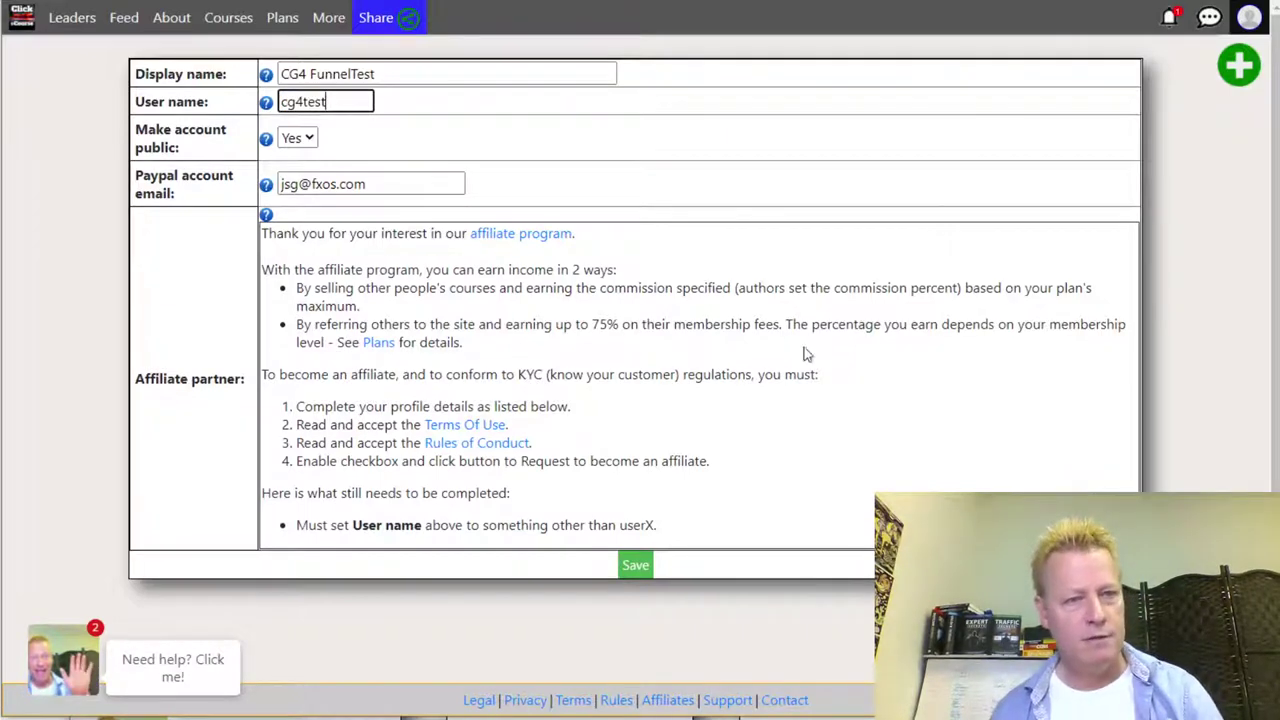
{"action": "left_click", "coordinate": [635, 565]}
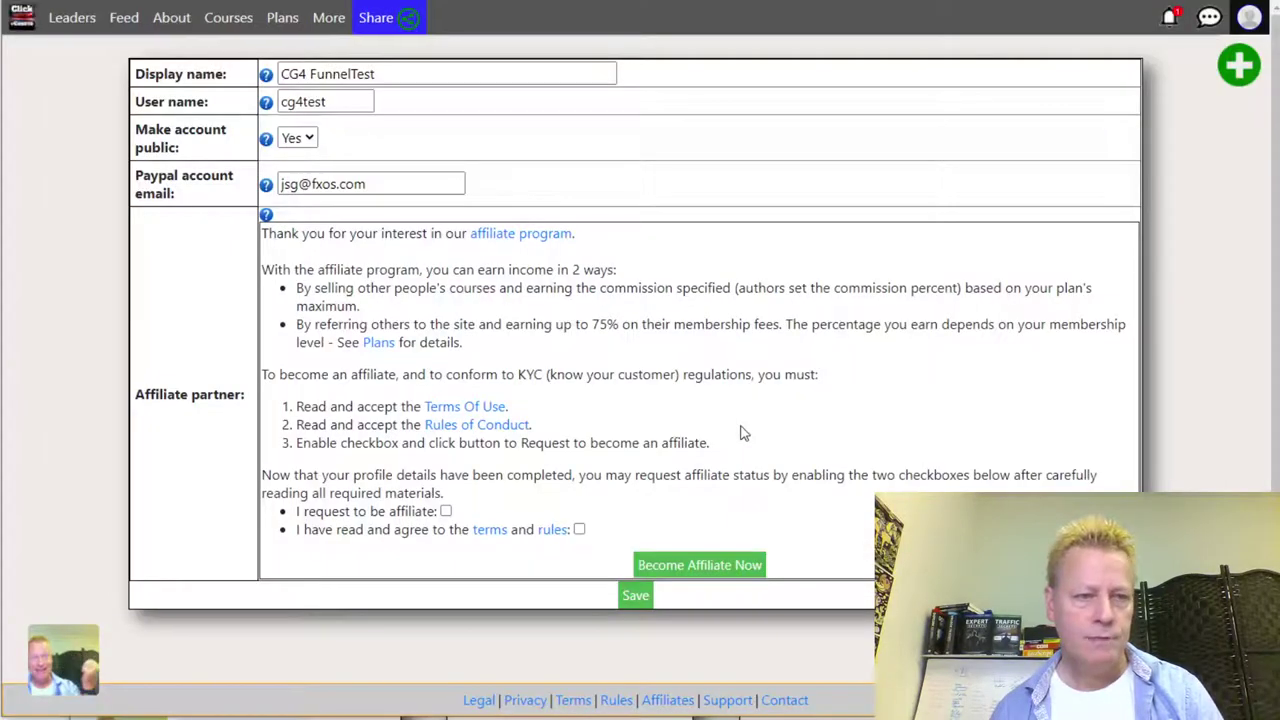
{"action": "scroll", "coordinate": [712, 470], "scroll_direction": "down", "scroll_amount": 1}
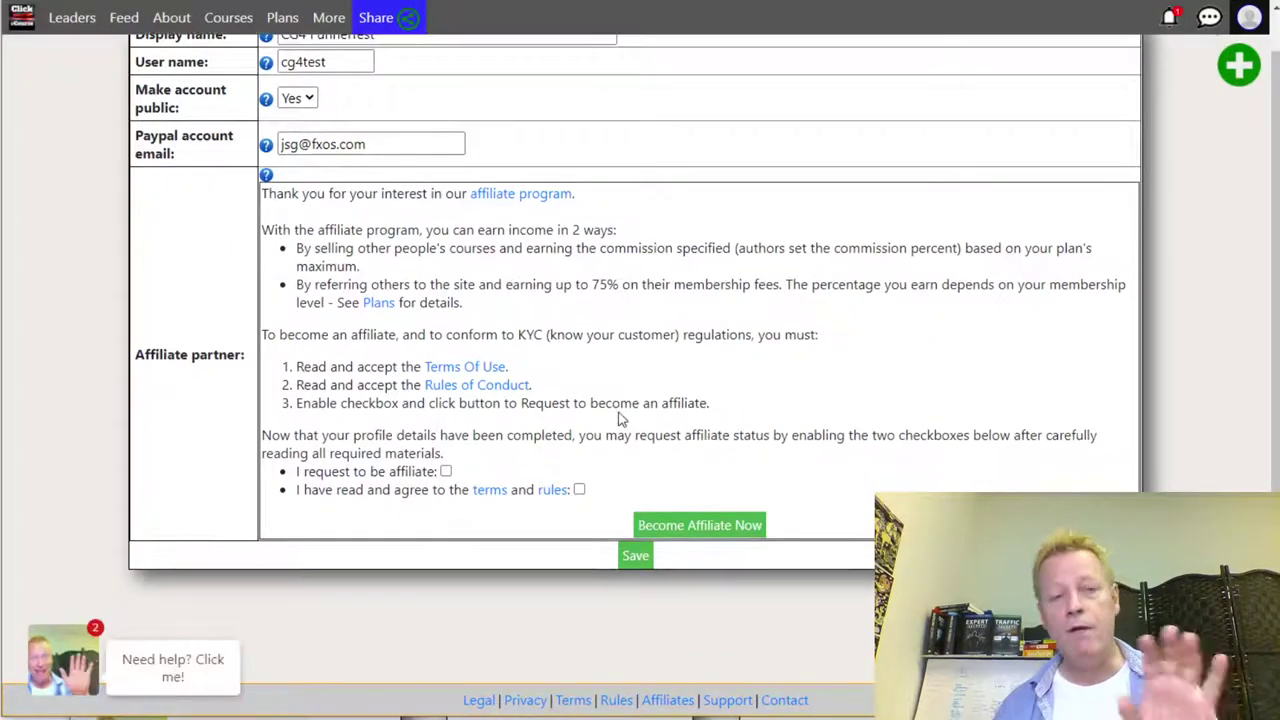
{"action": "scroll", "coordinate": [427, 240], "scroll_direction": "up", "scroll_amount": 1}
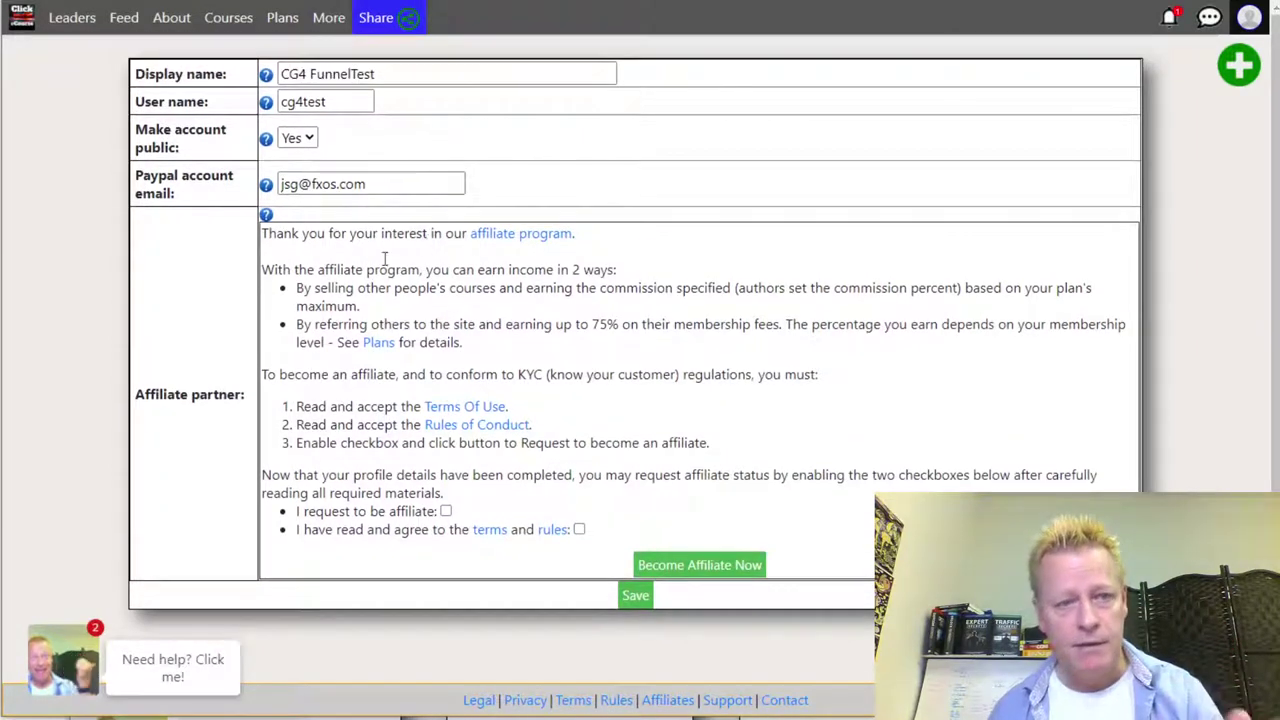
- Accept the Terms of Use and Rules of Conduct after reading them, and submit the affiliate request
{"action": "left_click", "coordinate": [446, 511]}
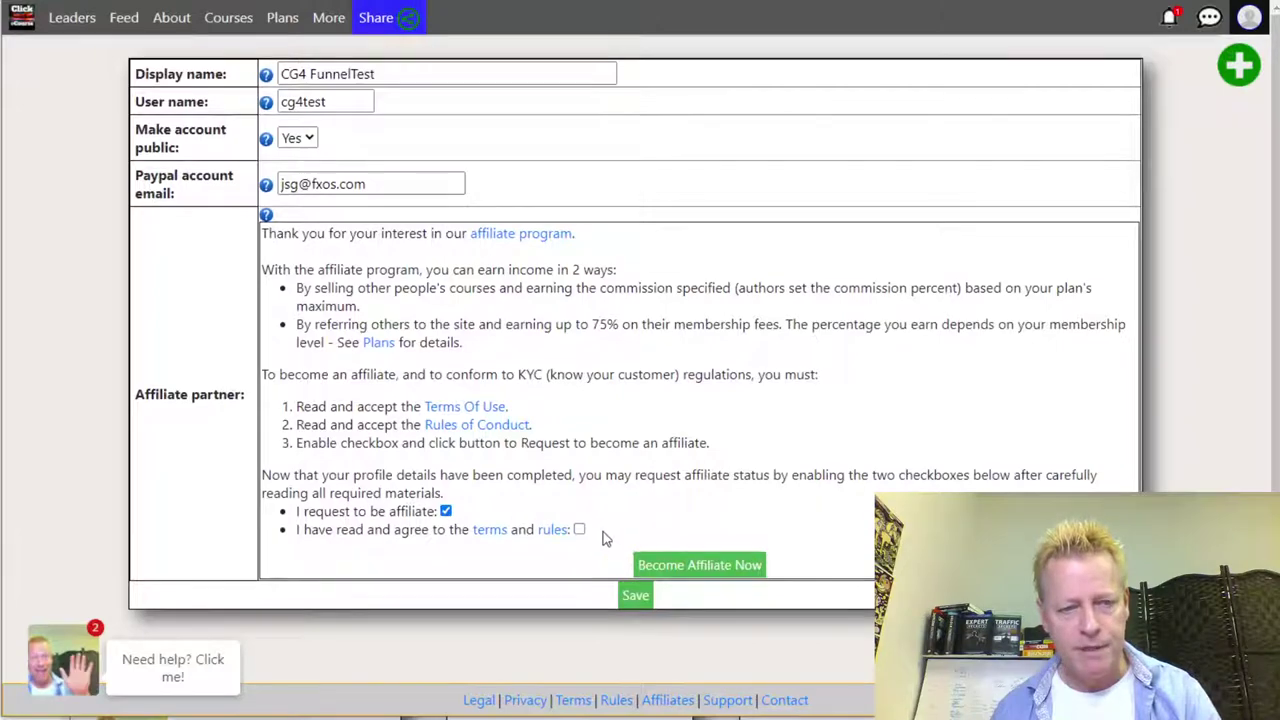
{"action": "left_click", "coordinate": [580, 530]}
{"action": "left_click", "coordinate": [494, 532]}
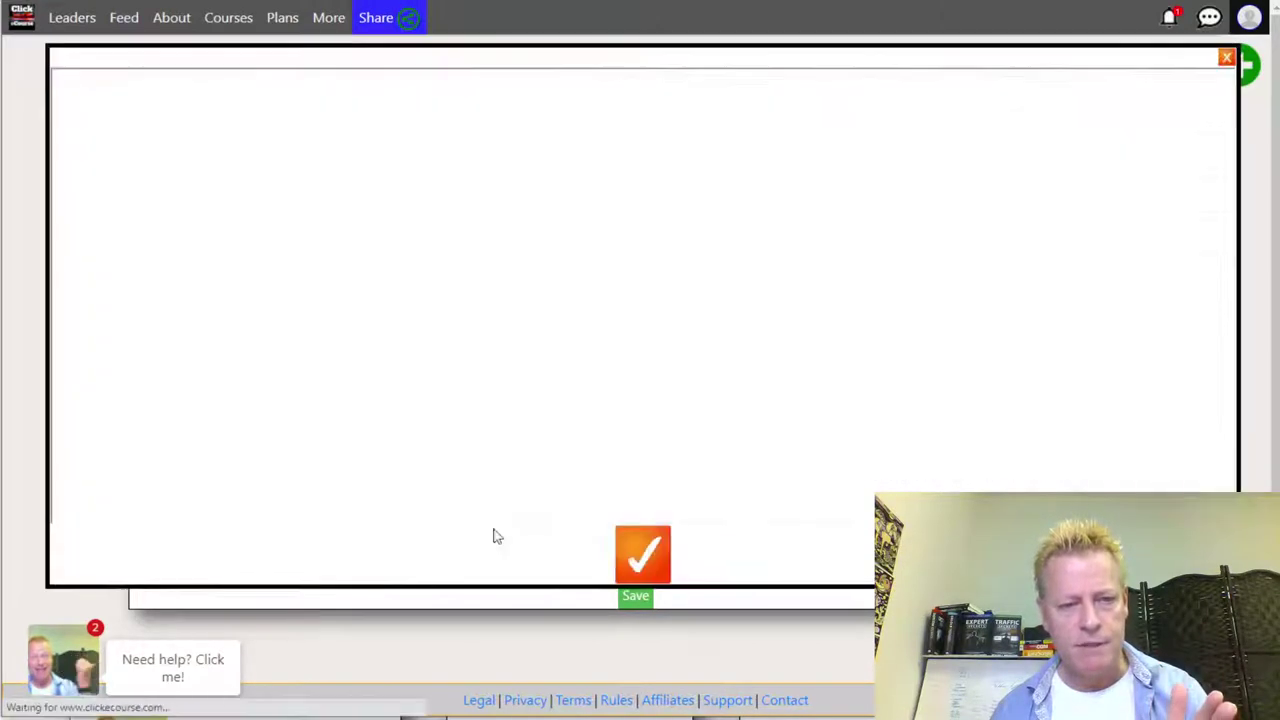
{"action": "scroll", "coordinate": [571, 264], "scroll_direction": "down", "scroll_amount": 15}
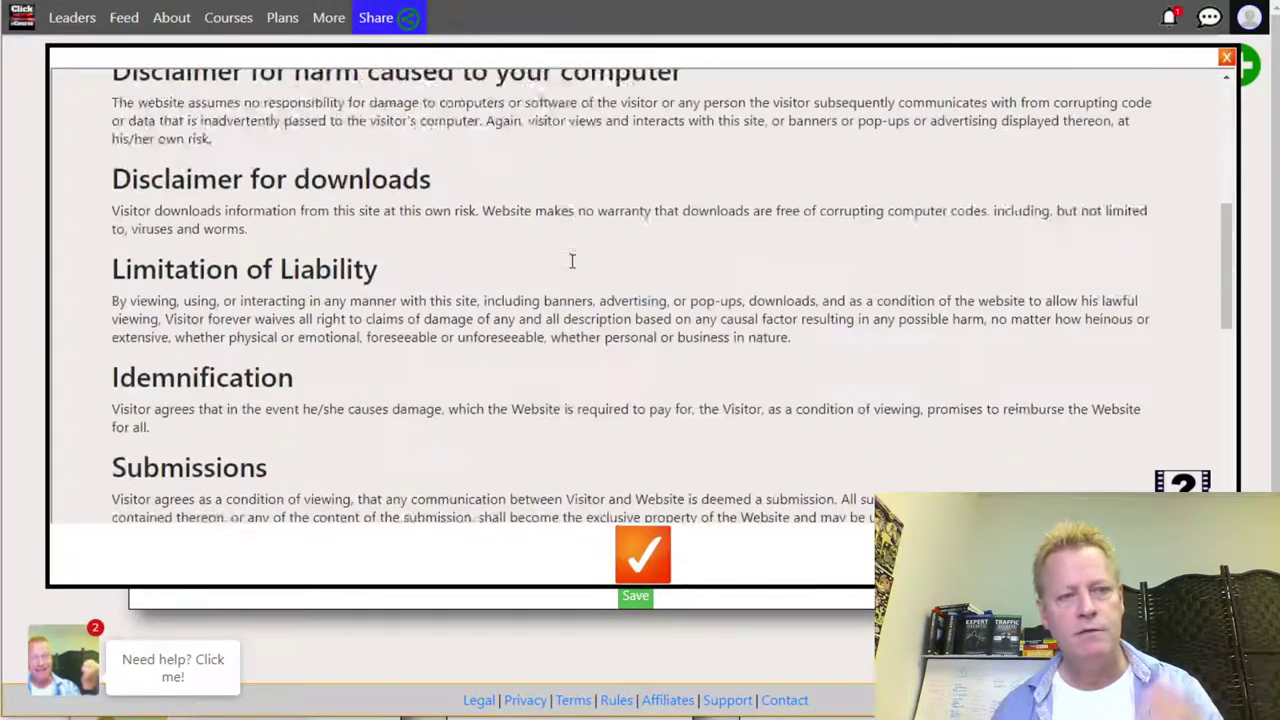
{"action": "left_click", "coordinate": [655, 548]}
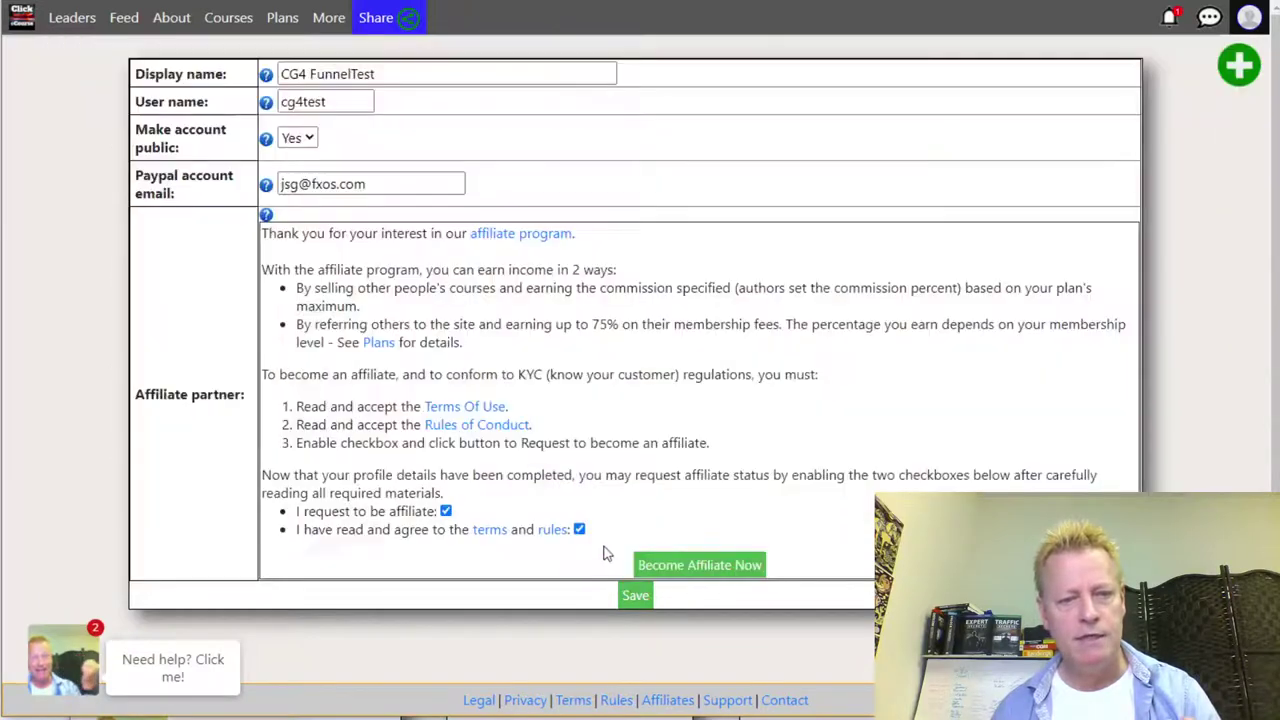
{"action": "left_click", "coordinate": [551, 531]}
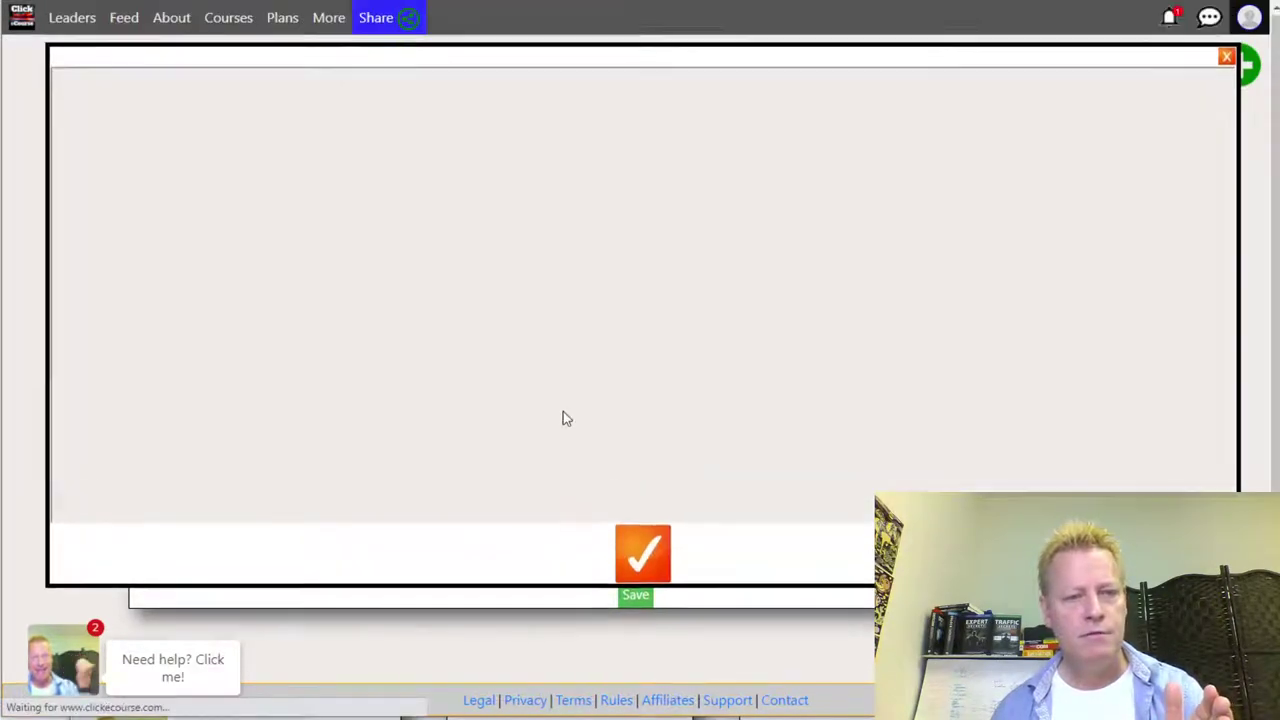
{"action": "scroll", "coordinate": [563, 418], "scroll_direction": "down", "scroll_amount": 3}
{"action": "left_click", "coordinate": [642, 556]}
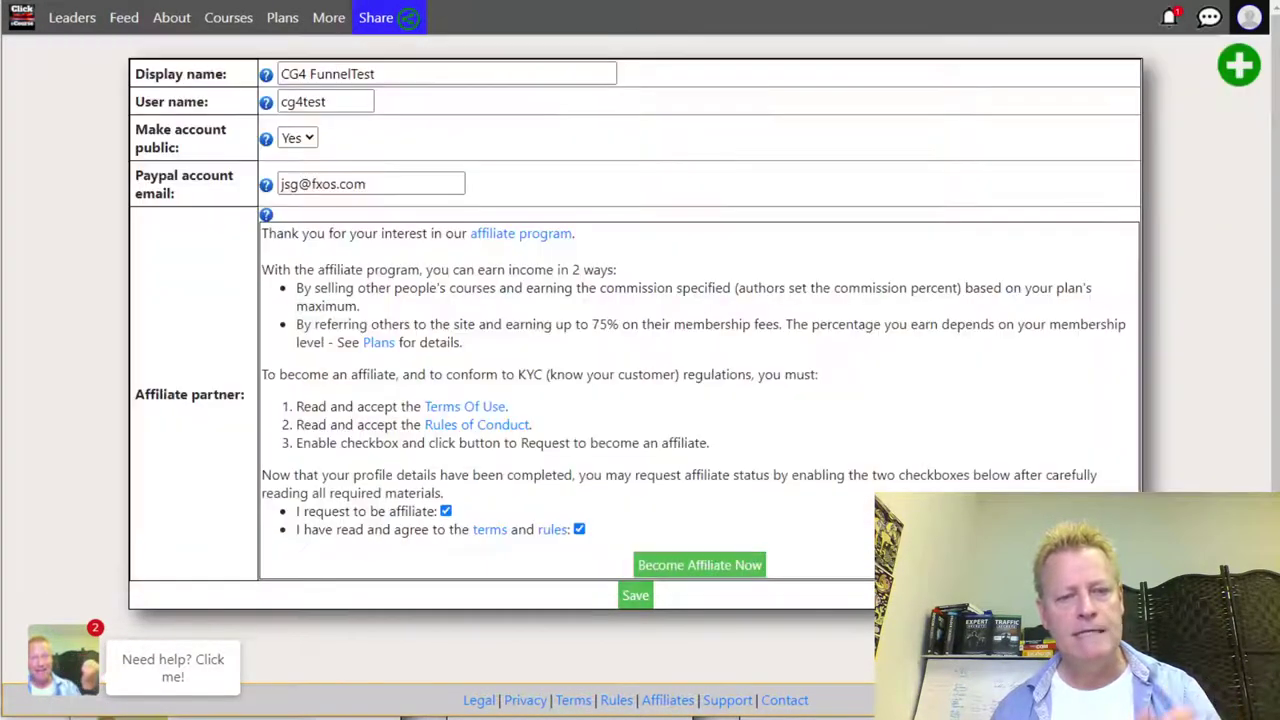
{"action": "scroll", "coordinate": [720, 565], "scroll_direction": "down", "scroll_amount": 1}
{"action": "left_click", "coordinate": [718, 525]}
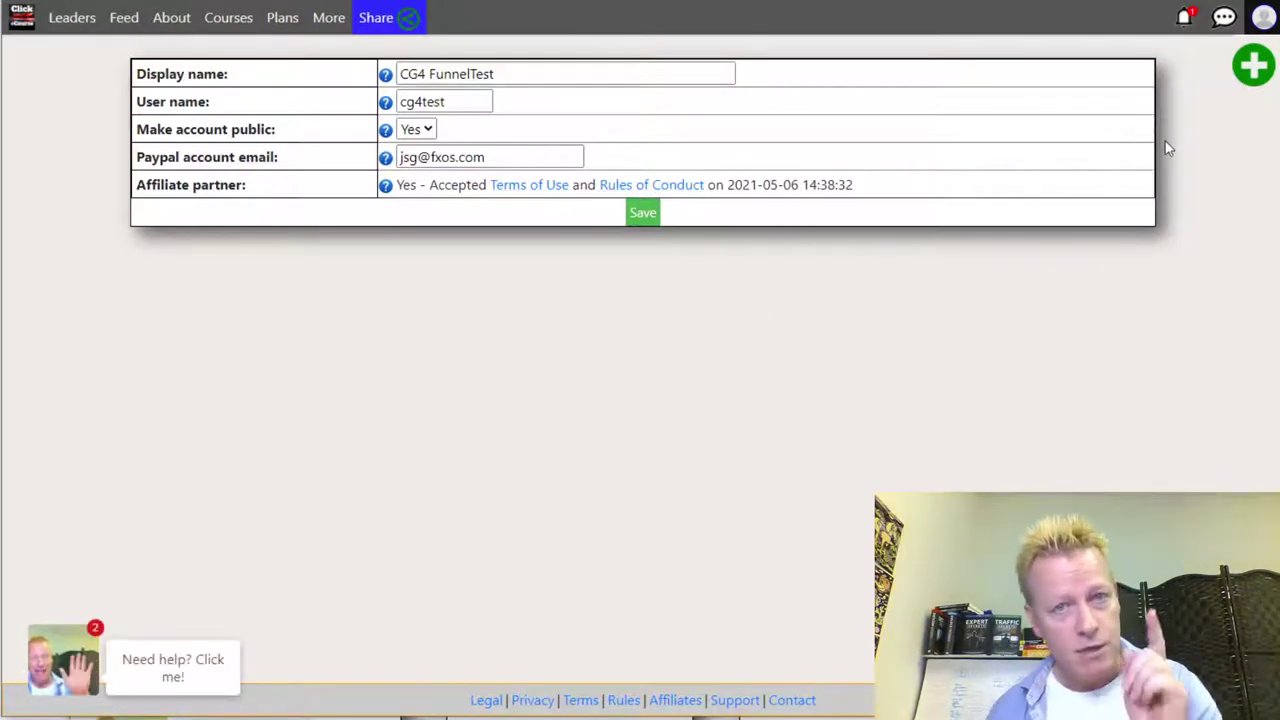
{"action": "double_click", "coordinate": [431, 101]}
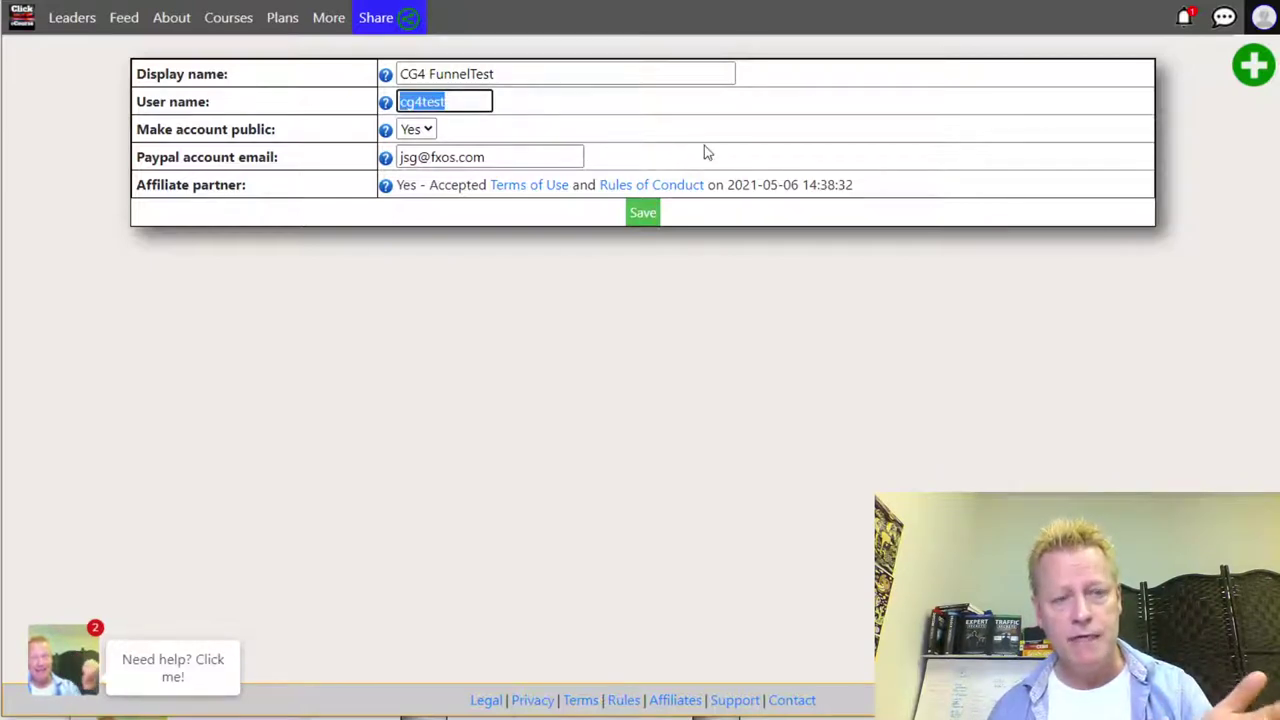
{"action": "left_click_drag", "start_coordinate": [153, 101], "coordinate": [222, 101]}
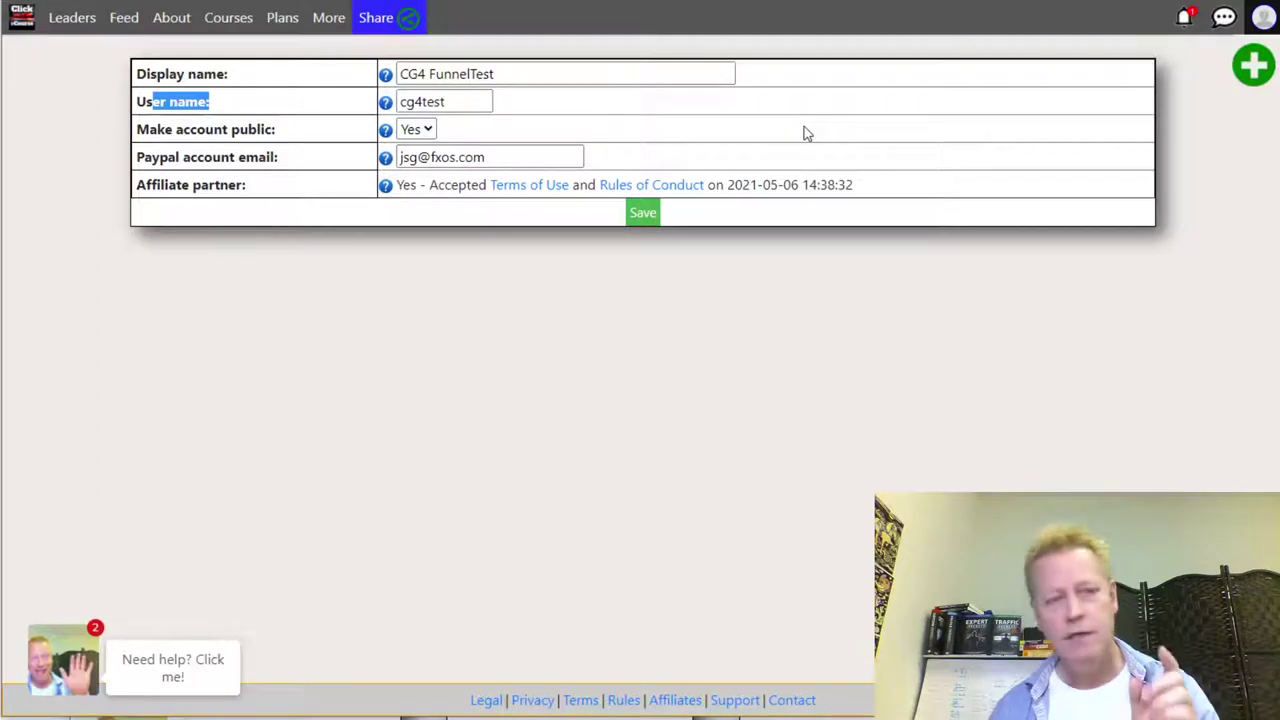
{"action": "left_click", "coordinate": [378, 22]}
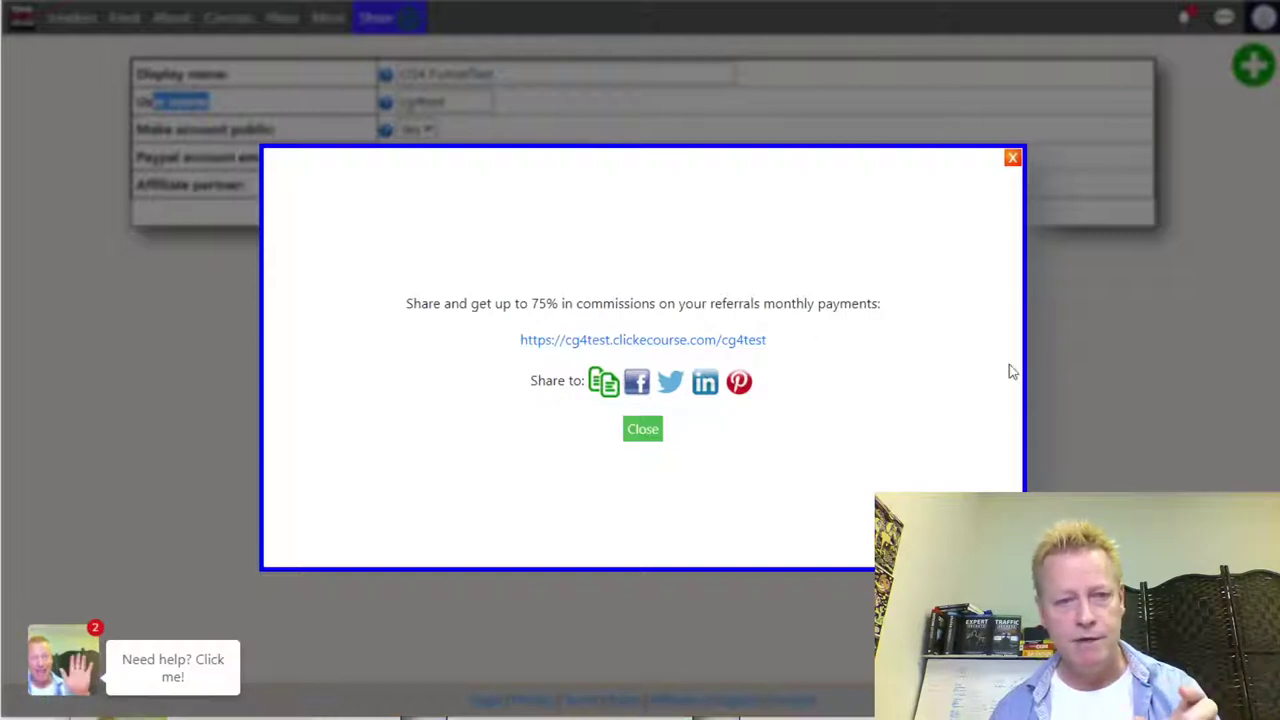
{"action": "left_click", "coordinate": [1012, 158]}
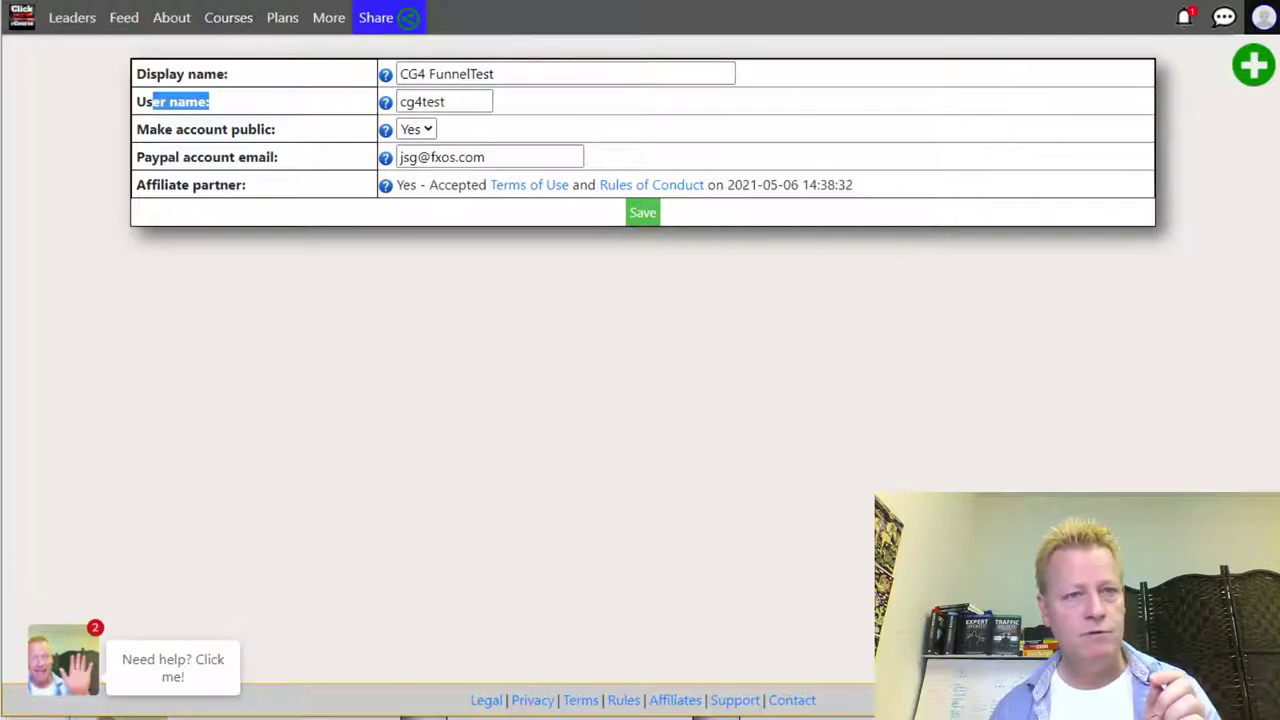
{"action": "left_click", "coordinate": [171, 17]}
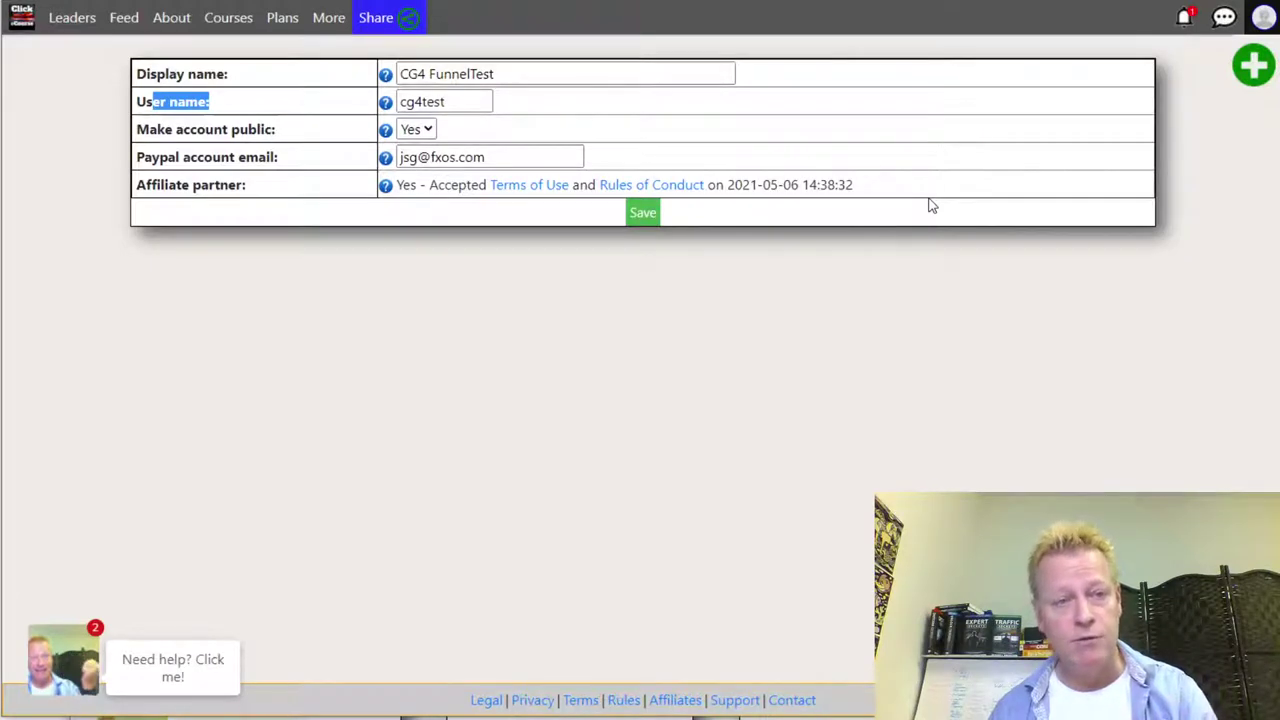
- Upload the BitClout summit 1024x1024 profile PNG as the profile picture via Profile settings
{"action": "left_click", "coordinate": [1264, 18]}
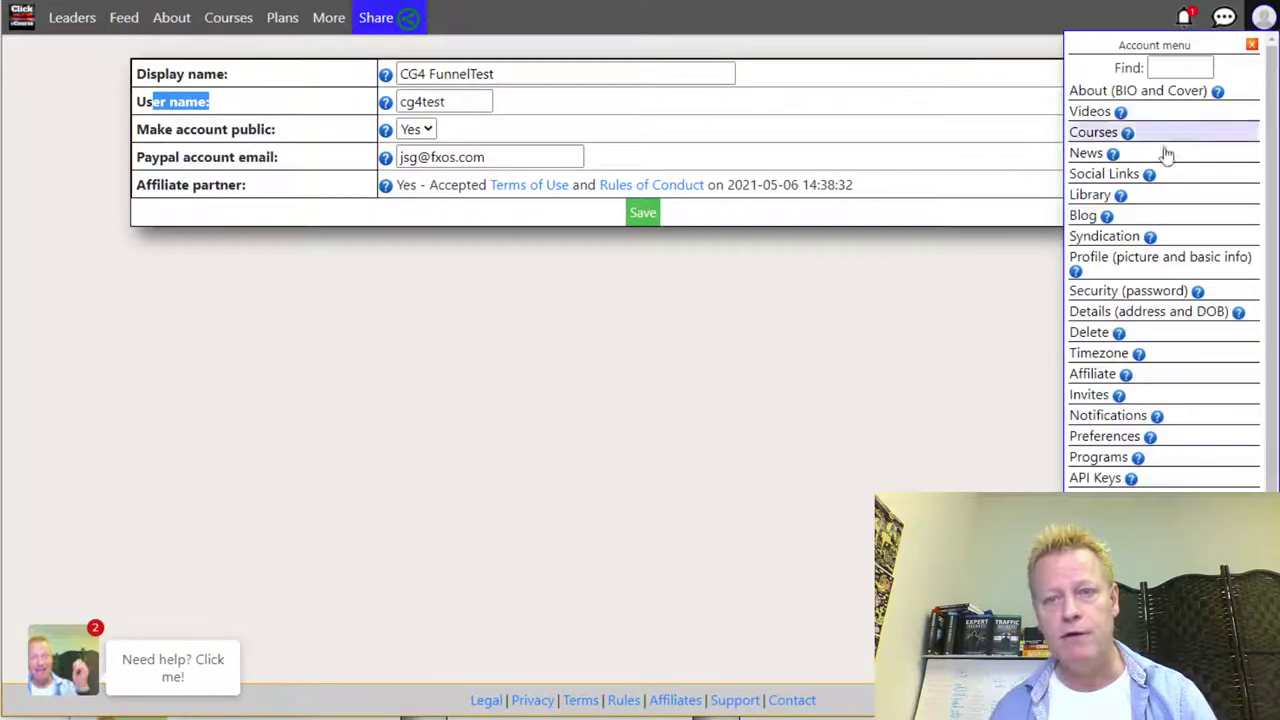
{"action": "left_click", "coordinate": [1181, 262]}
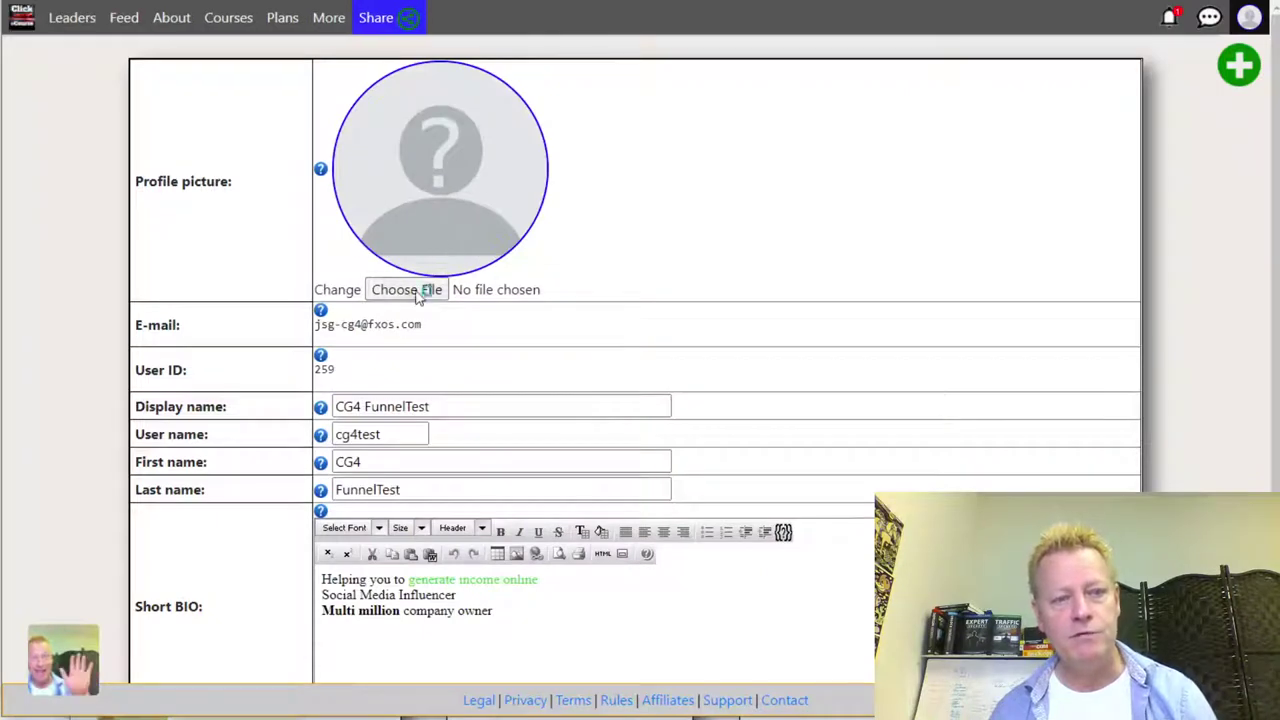
{"action": "left_click", "coordinate": [418, 291]}
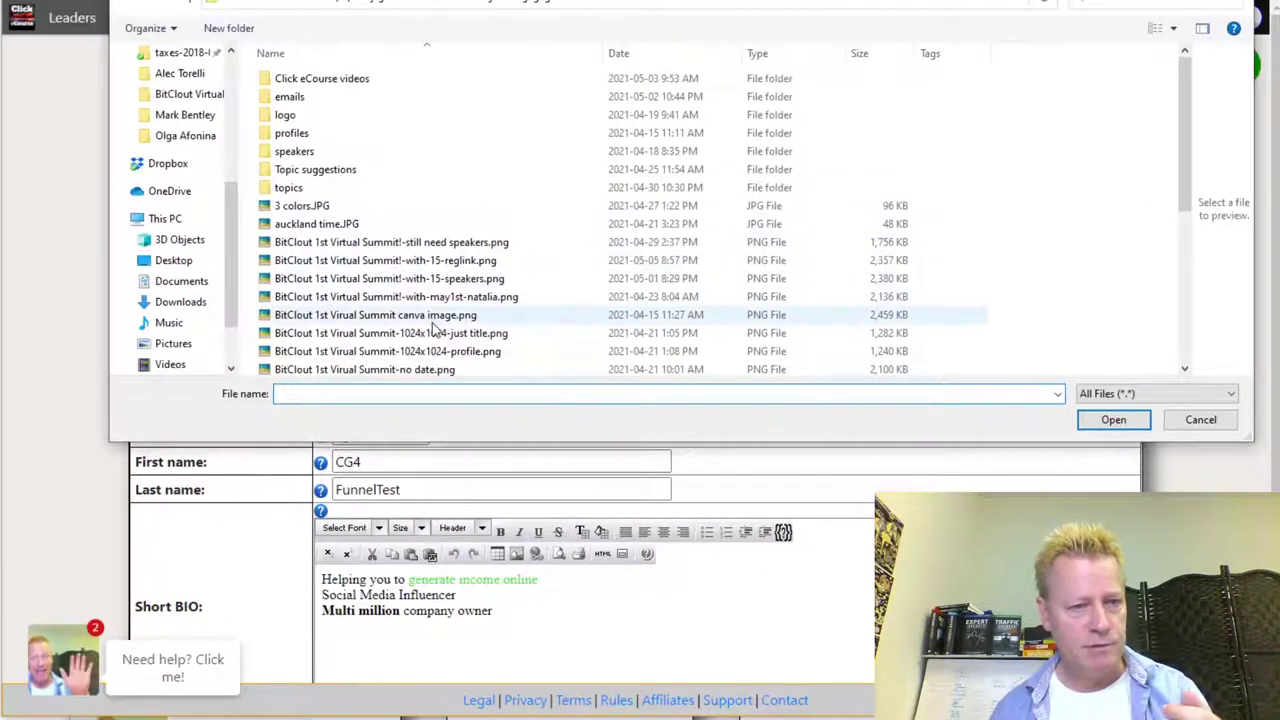
{"action": "scroll", "coordinate": [440, 295], "scroll_direction": "down", "scroll_amount": 1}
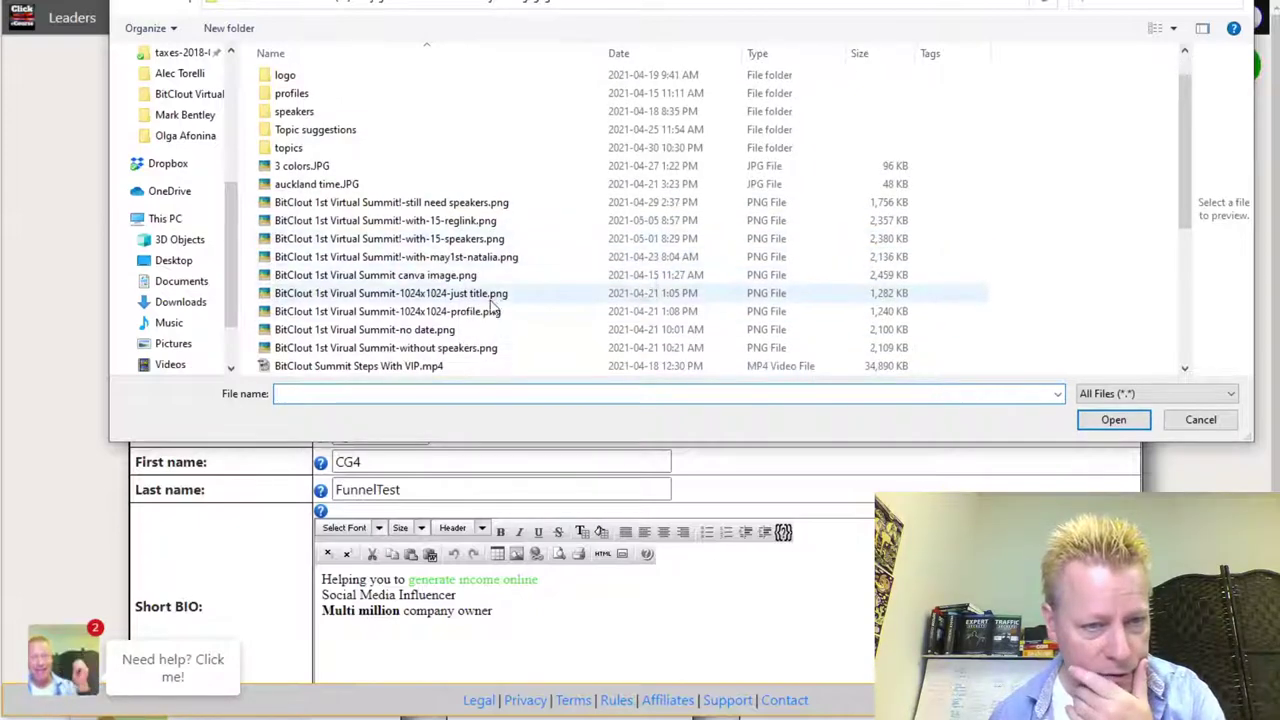
{"action": "left_click", "coordinate": [468, 297]}
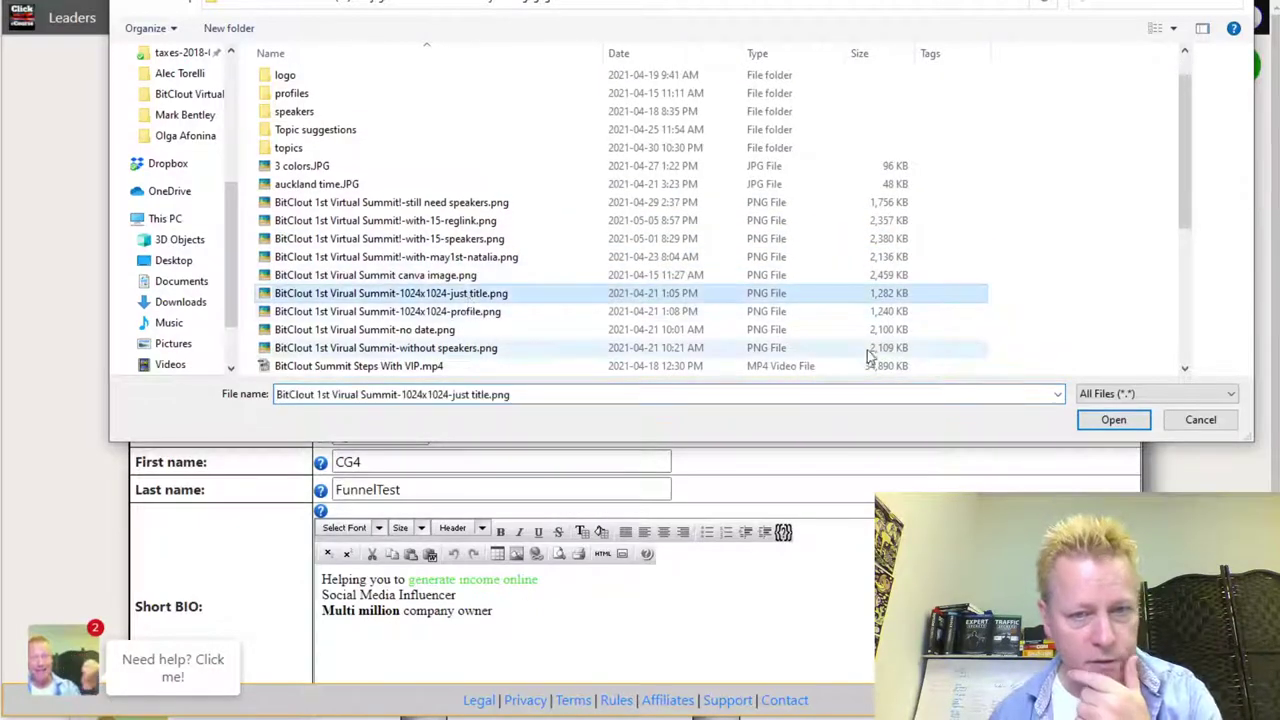
{"action": "left_click", "coordinate": [478, 311]}
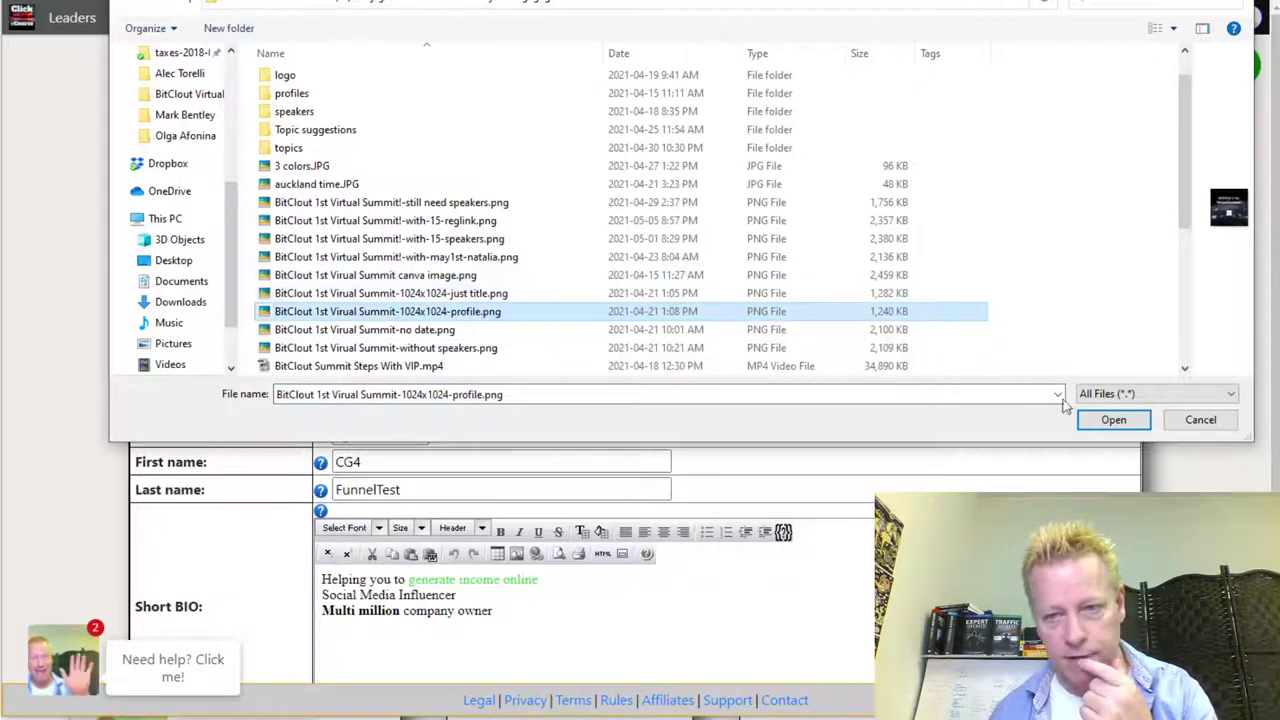
{"action": "left_click", "coordinate": [1112, 420]}
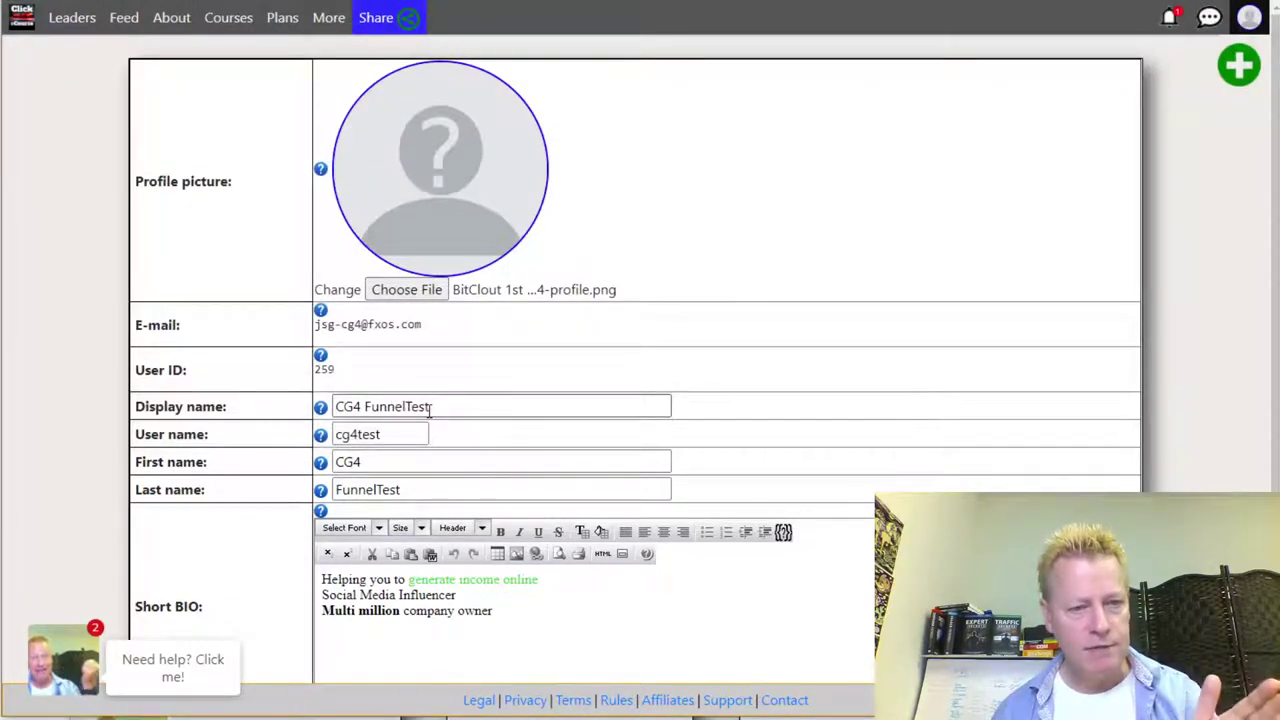
{"action": "scroll", "coordinate": [430, 410], "scroll_direction": "down", "scroll_amount": 2}
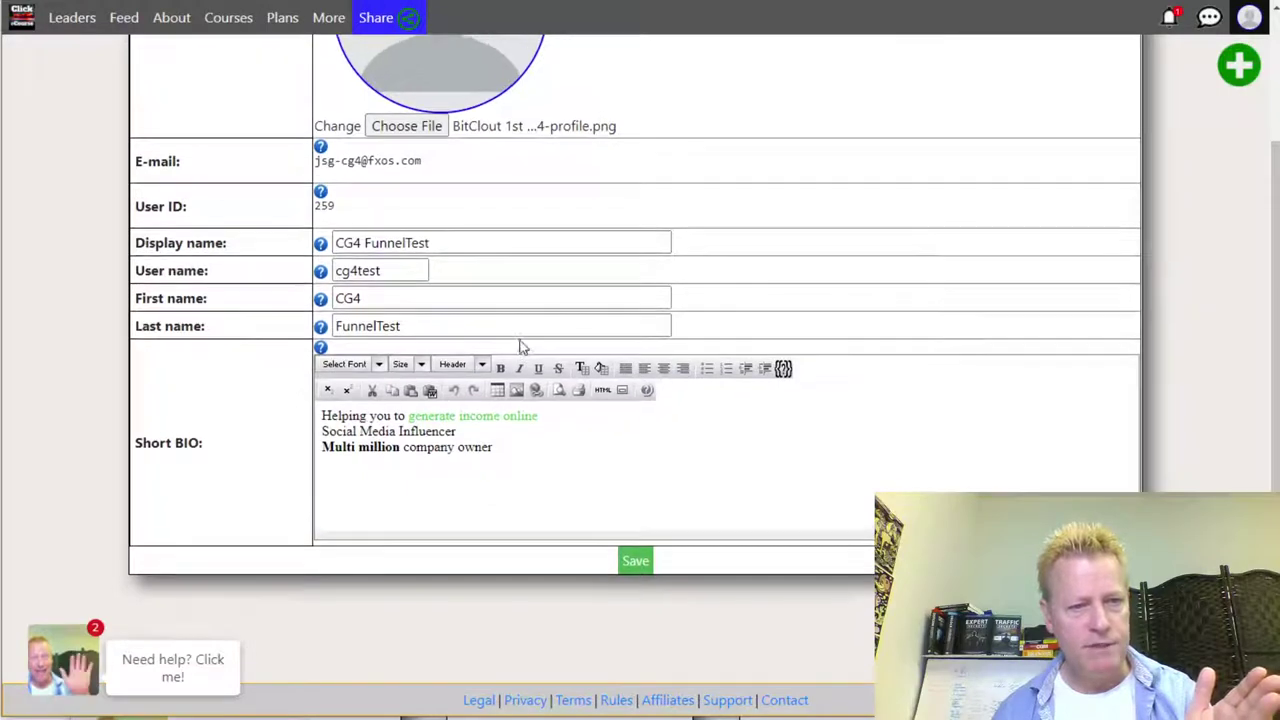
{"action": "scroll", "coordinate": [433, 383], "scroll_direction": "up", "scroll_amount": 2}
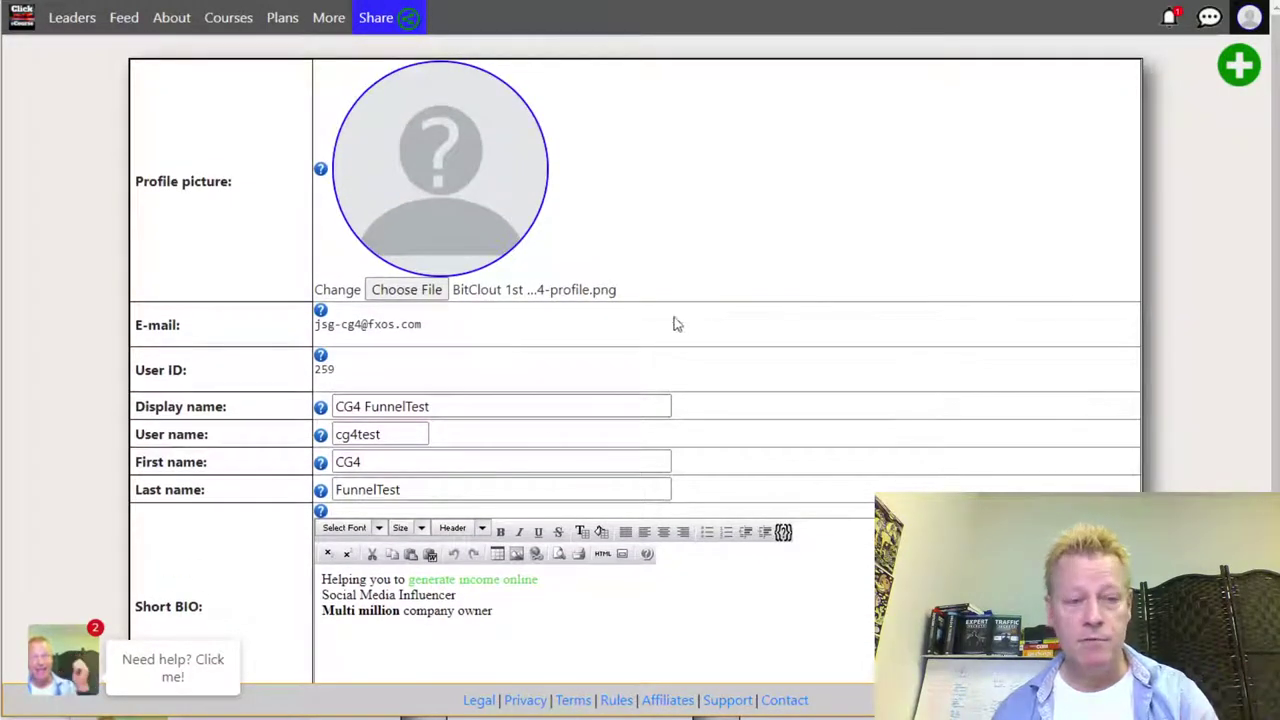
{"action": "scroll", "coordinate": [800, 592], "scroll_direction": "down", "scroll_amount": 2}
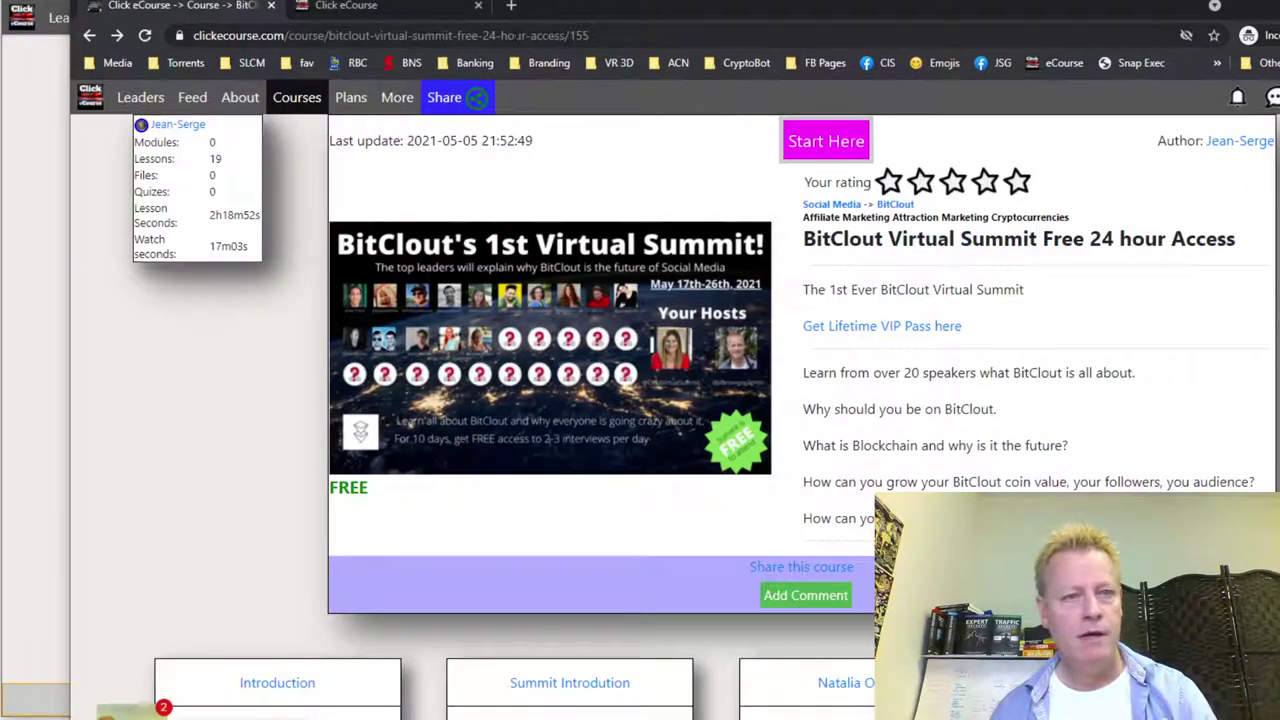
- Load the BitClout Virtual Summit Free 24 hour Access page and view its affiliate share link
{"action": "left_click", "coordinate": [513, 38]}
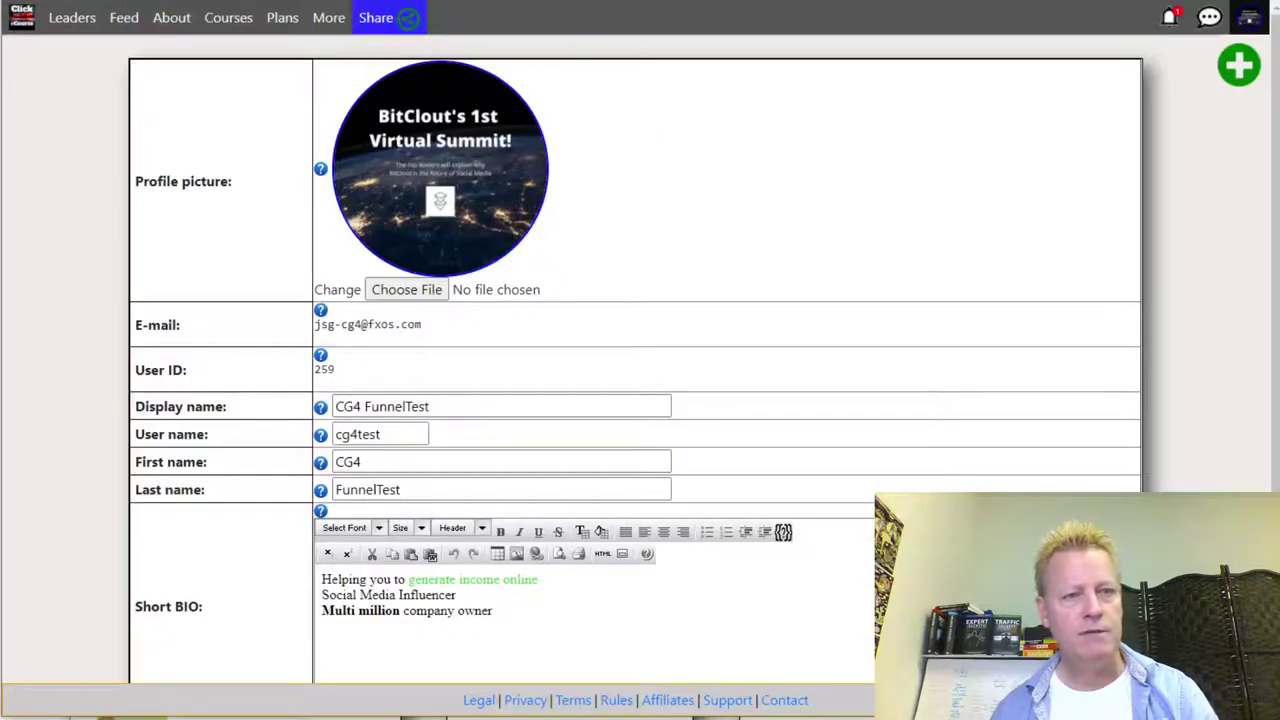
{"action": "type", "text": "https://www.click4course.com/course/bitclout-virtual-summit-free-24-hour-access/155"}
{"action": "key", "text": "Return"}
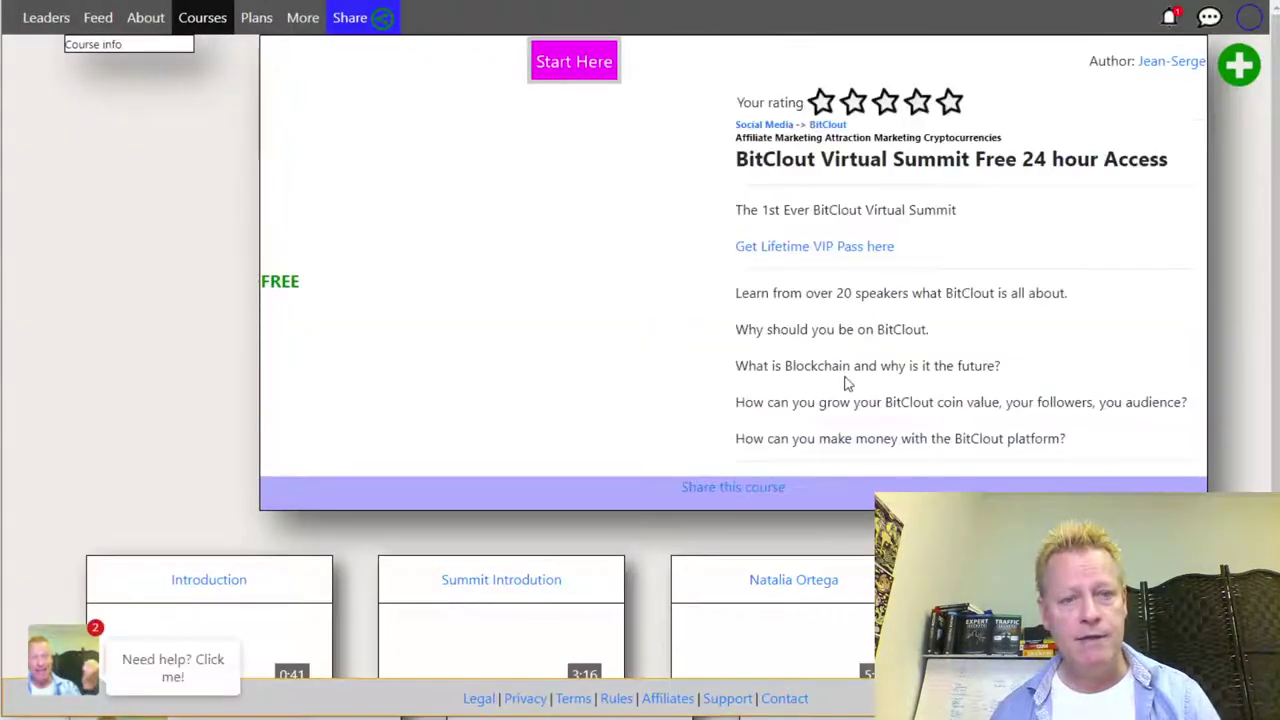
{"action": "left_click", "coordinate": [742, 488]}
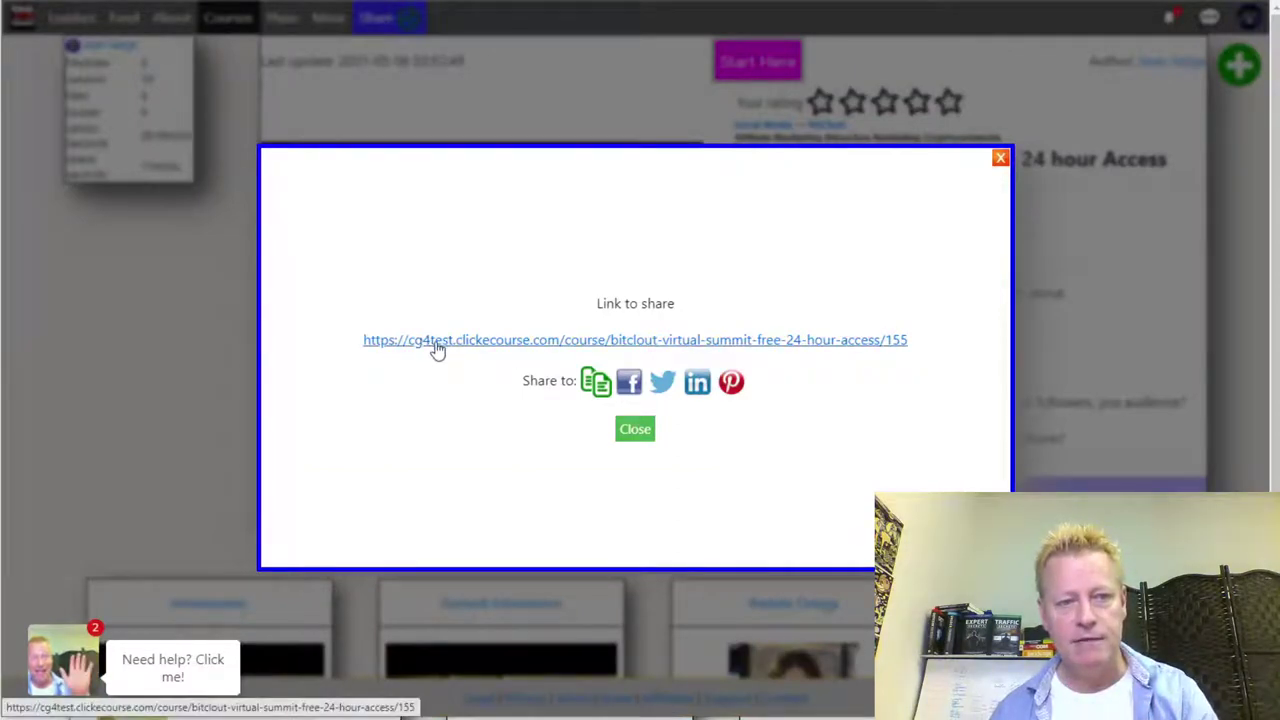
{"action": "left_click", "coordinate": [636, 430]}
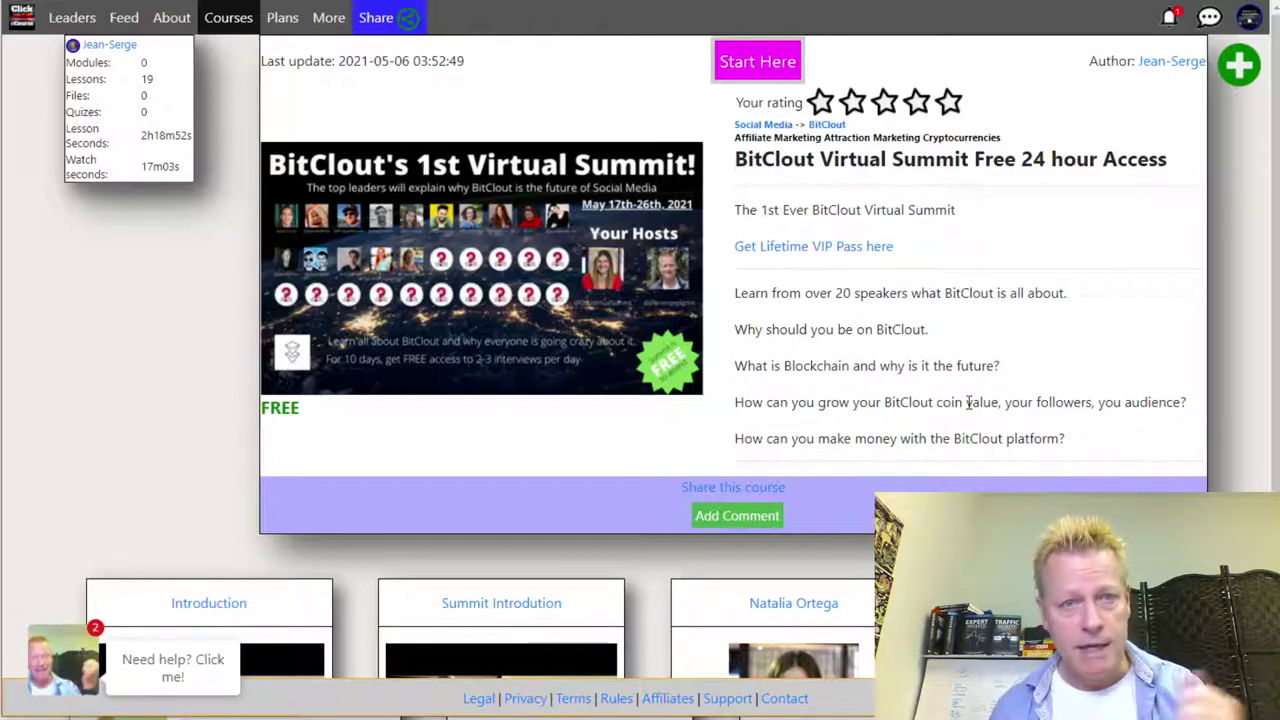
- Follow the 'Get Lifetime VIP Pass here' link to the All Access Pass page
{"action": "scroll", "coordinate": [1100, 326], "scroll_direction": "down", "scroll_amount": 3}
{"action": "scroll", "coordinate": [900, 371], "scroll_direction": "up", "scroll_amount": 3}
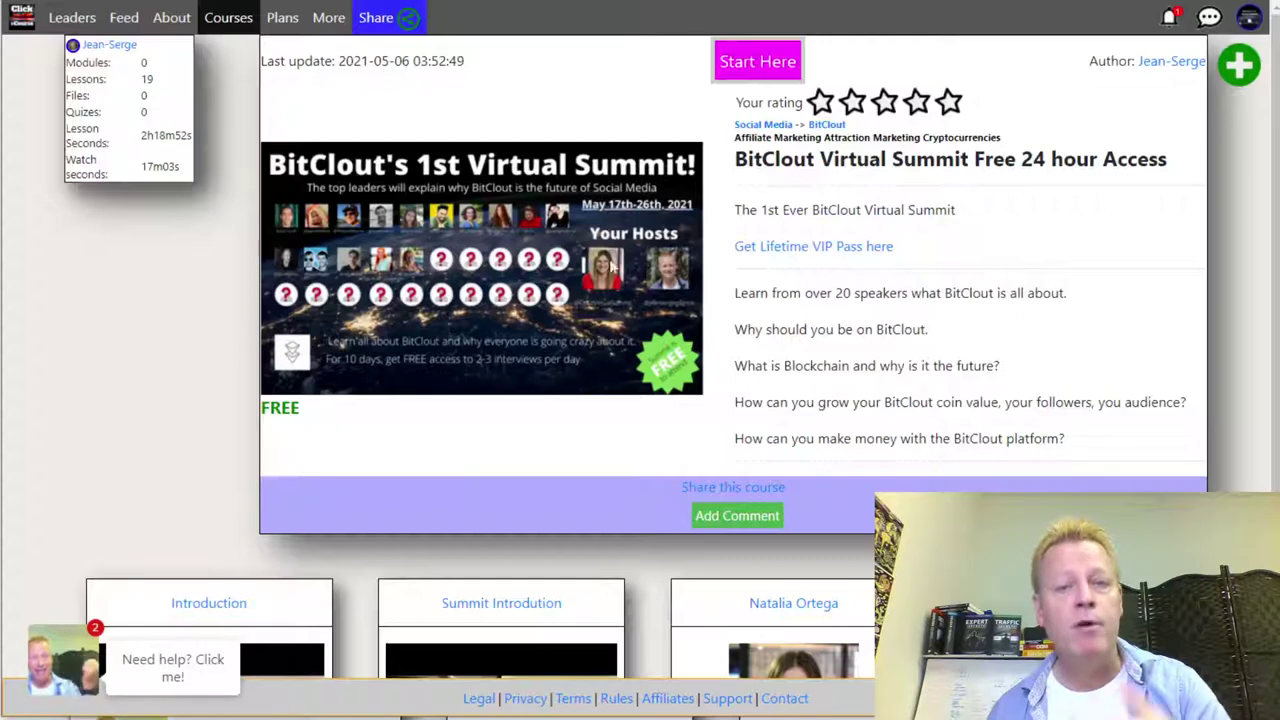
{"action": "left_click", "coordinate": [822, 258]}
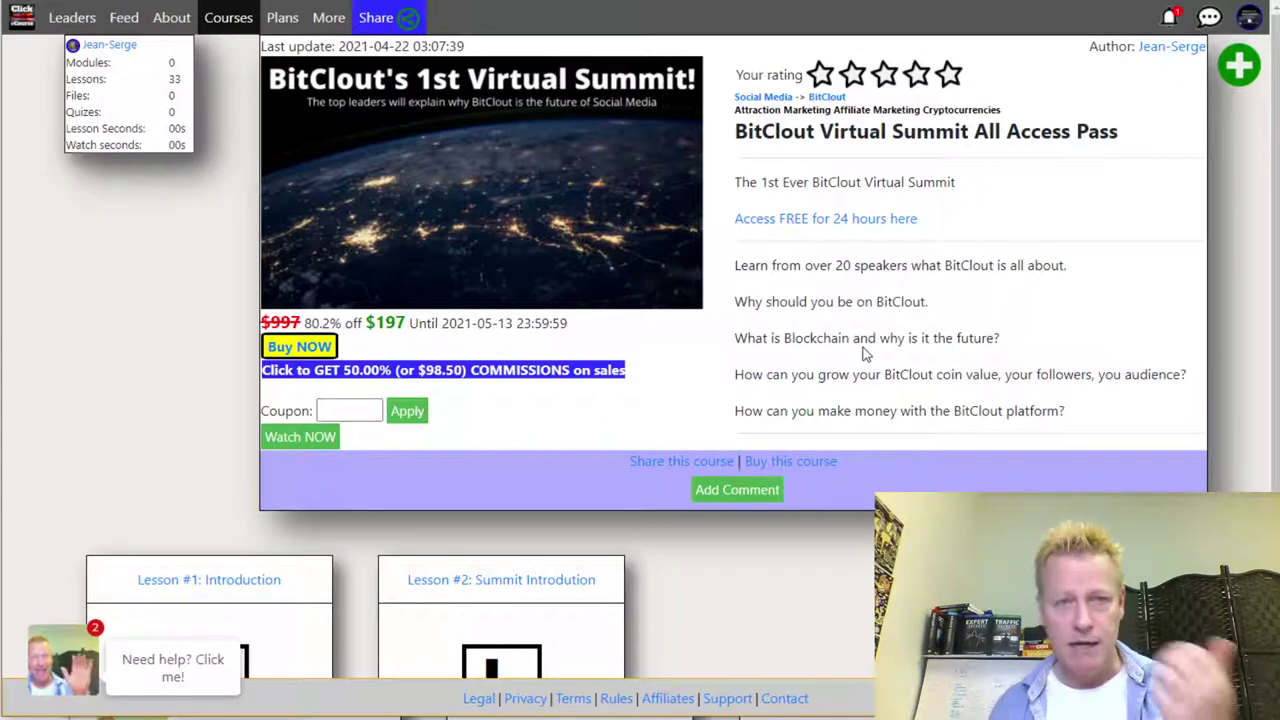
- Highlight the $197 sale price on the All Access Pass page
{"action": "left_click_drag", "start_coordinate": [366, 322], "coordinate": [406, 323]}
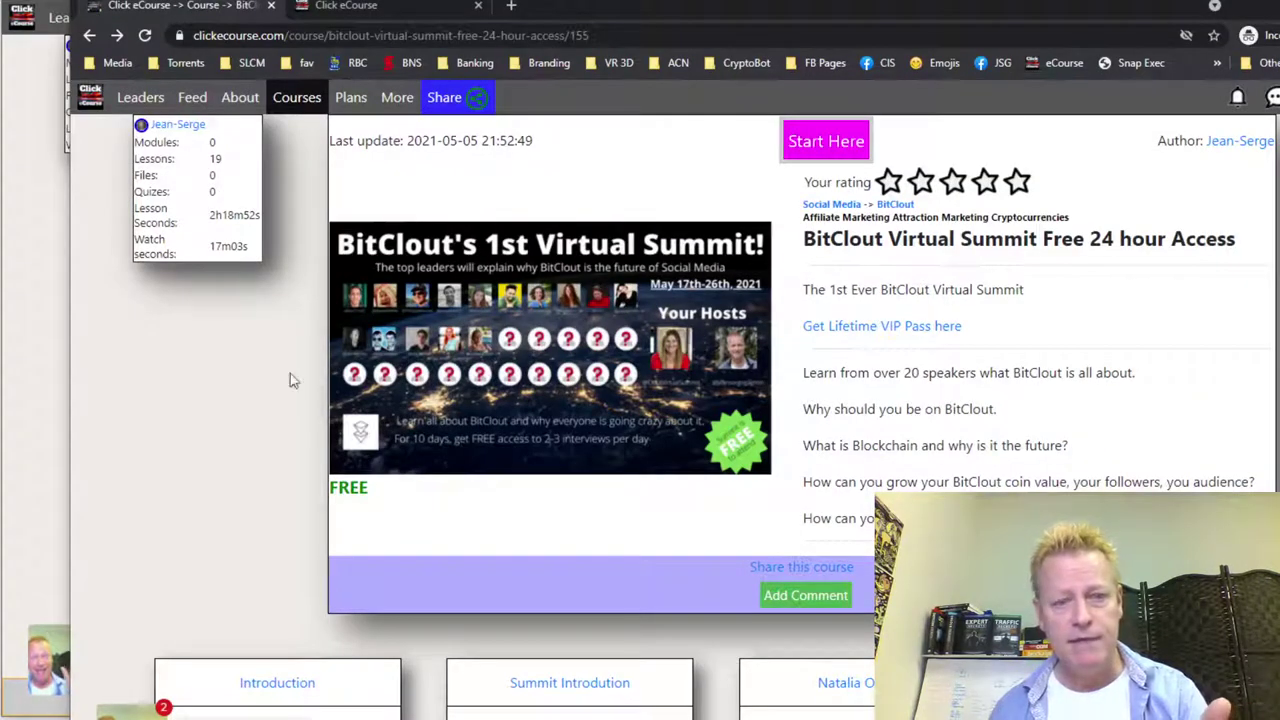
{"action": "scroll", "coordinate": [840, 344], "scroll_direction": "down", "scroll_amount": 3}
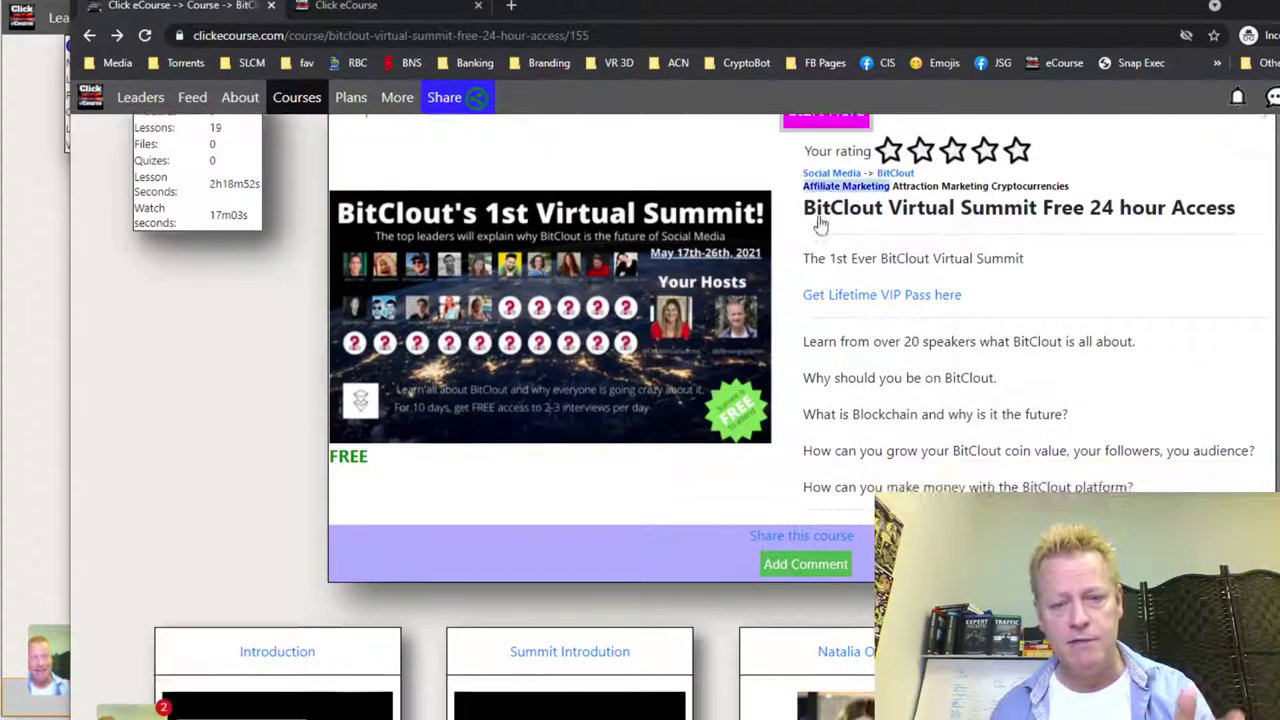
{"action": "scroll", "coordinate": [931, 371], "scroll_direction": "up", "scroll_amount": 3}
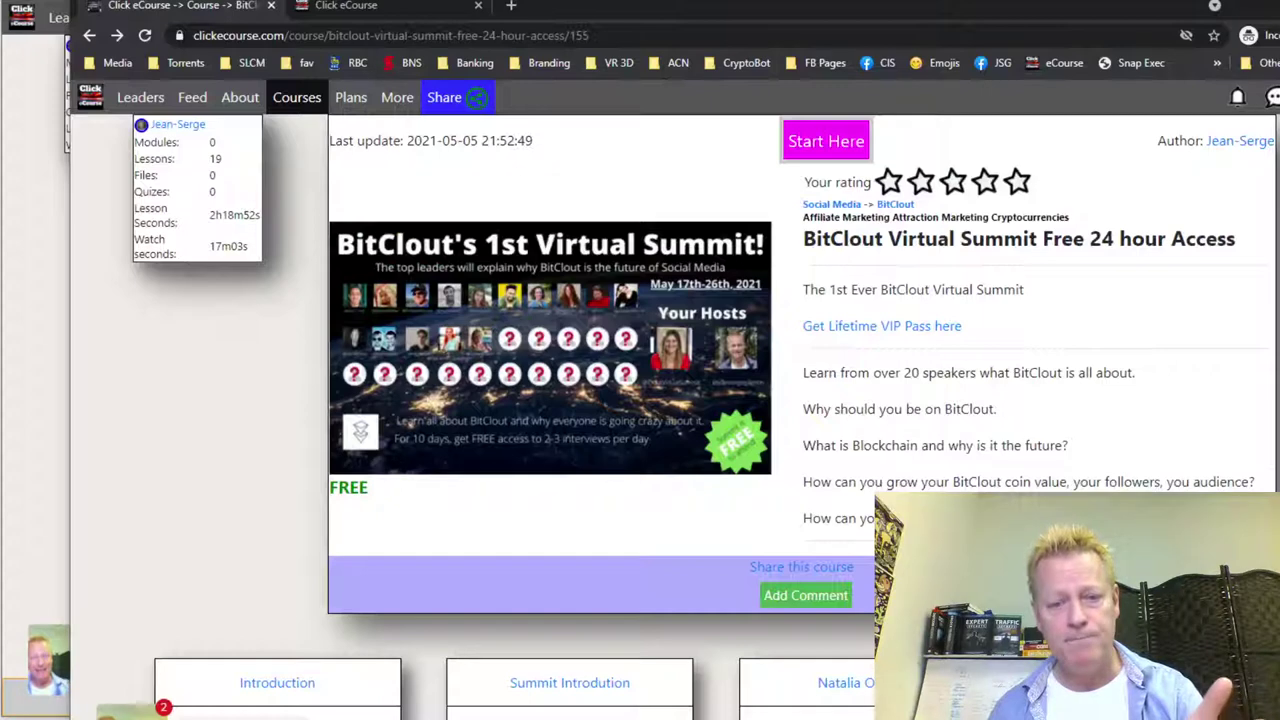
- Open the lifetime VIP pass page, apply coupon abc123, and start buying the All Access Pass
{"action": "left_click", "coordinate": [893, 330]}
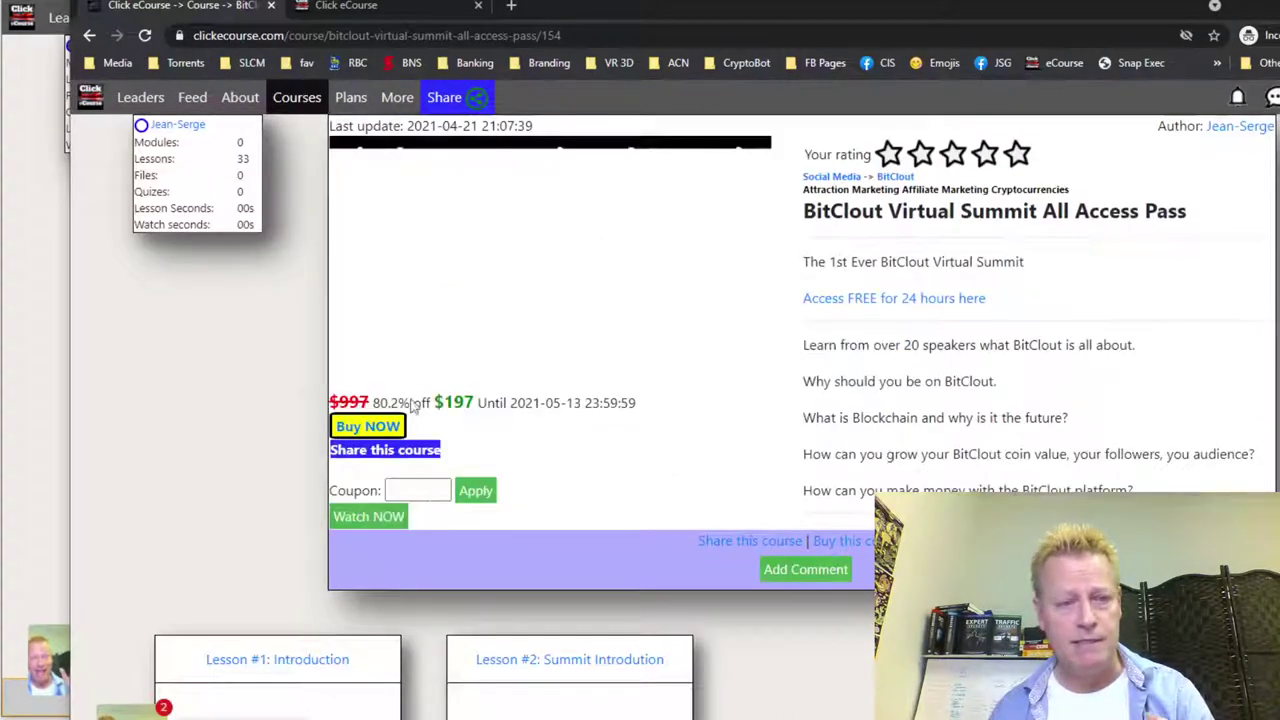
{"action": "left_click", "coordinate": [419, 488]}
{"action": "type", "text": "abc123"}
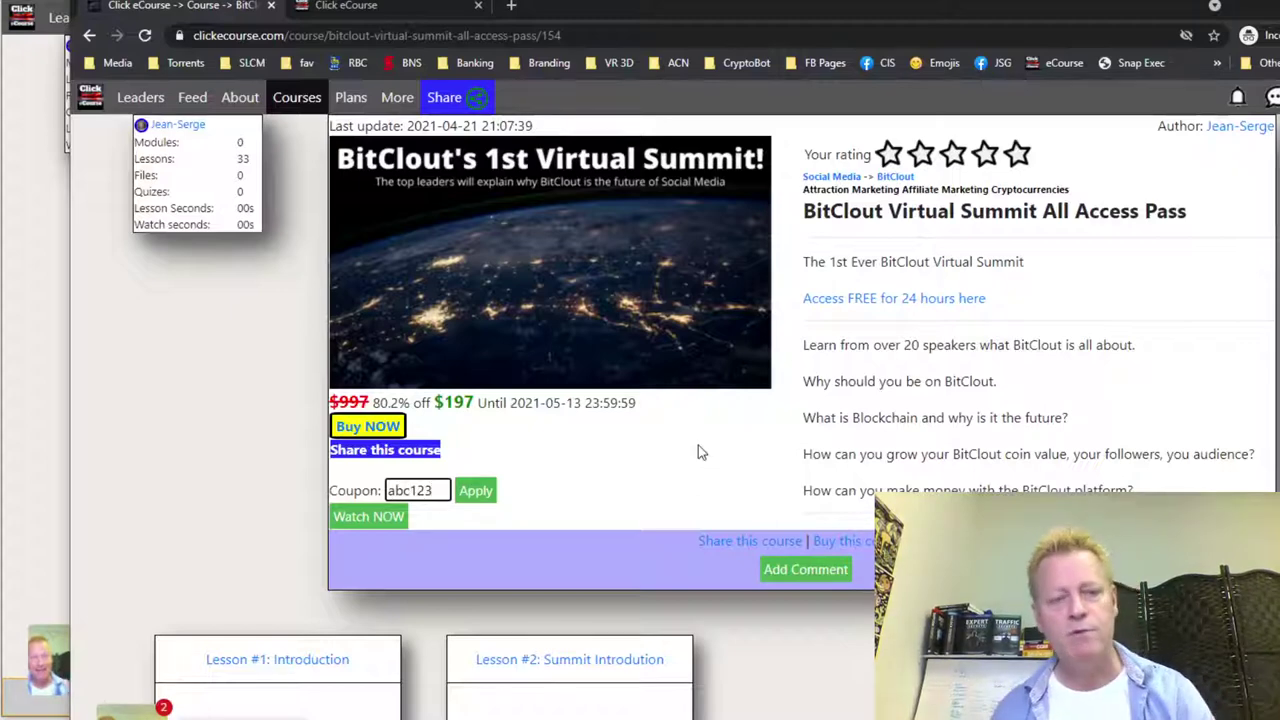
{"action": "left_click", "coordinate": [492, 500]}
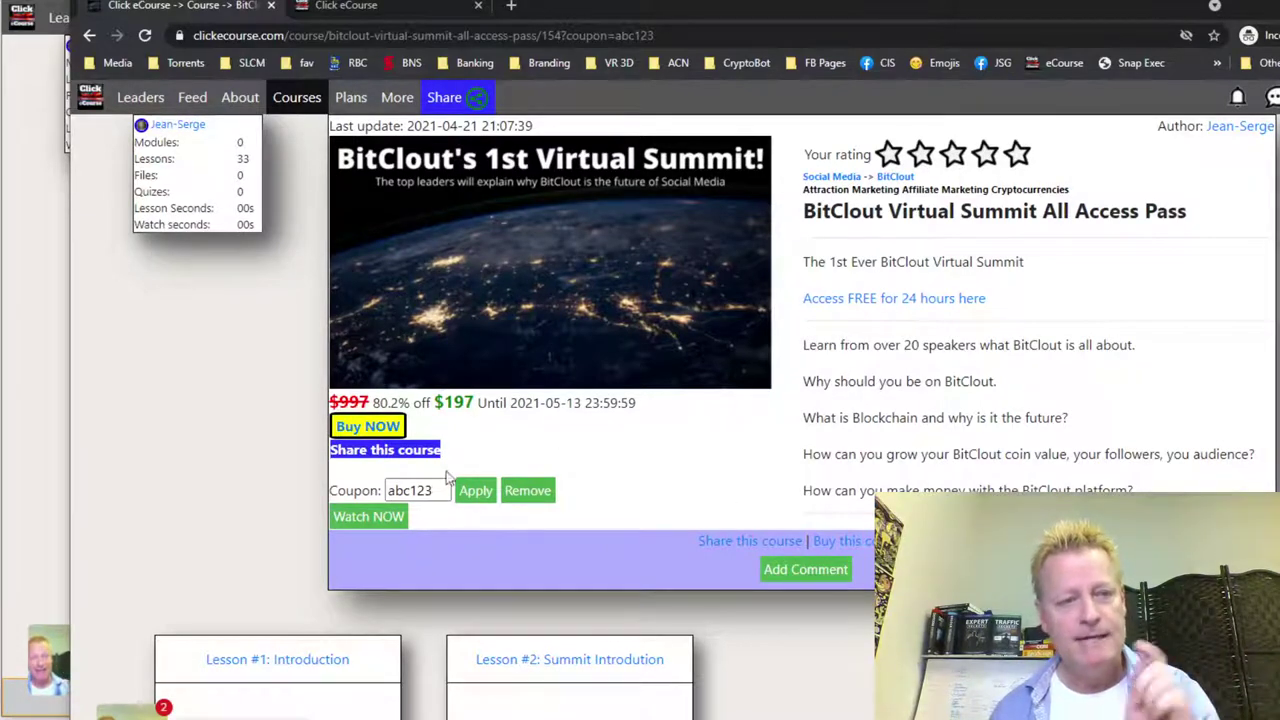
{"action": "left_click", "coordinate": [368, 426]}
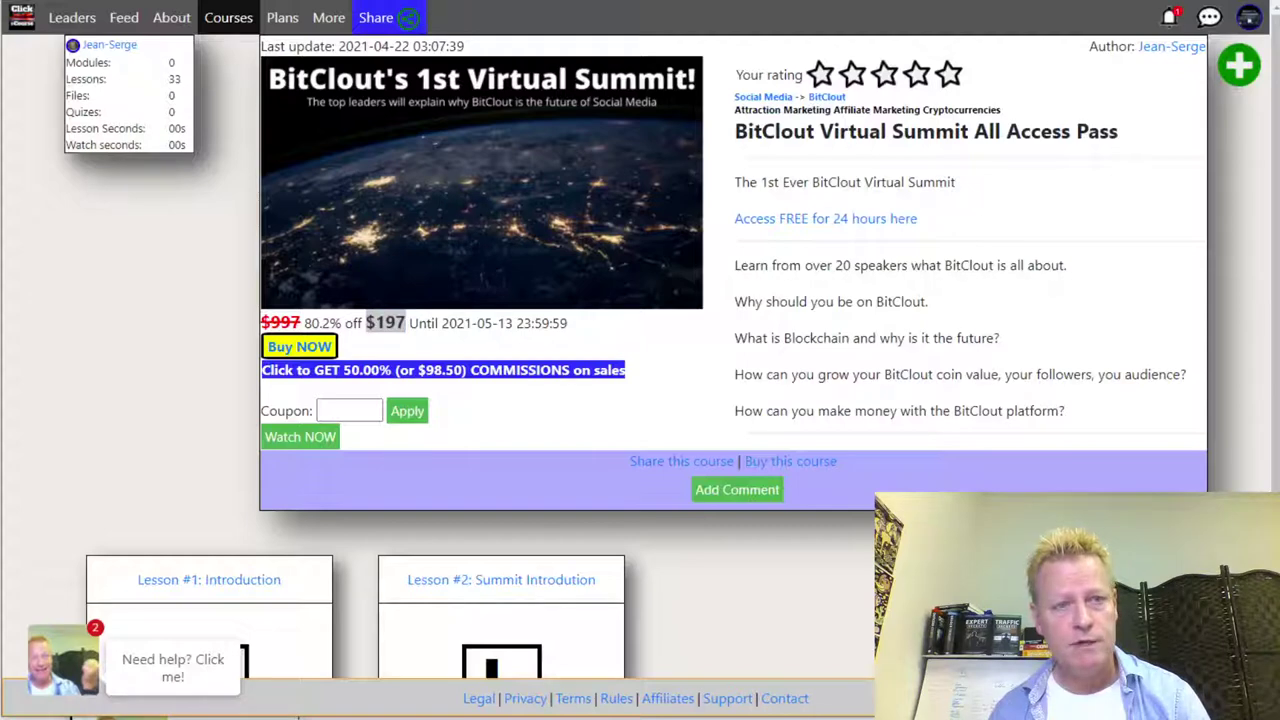
{"action": "left_click", "coordinate": [1250, 20]}
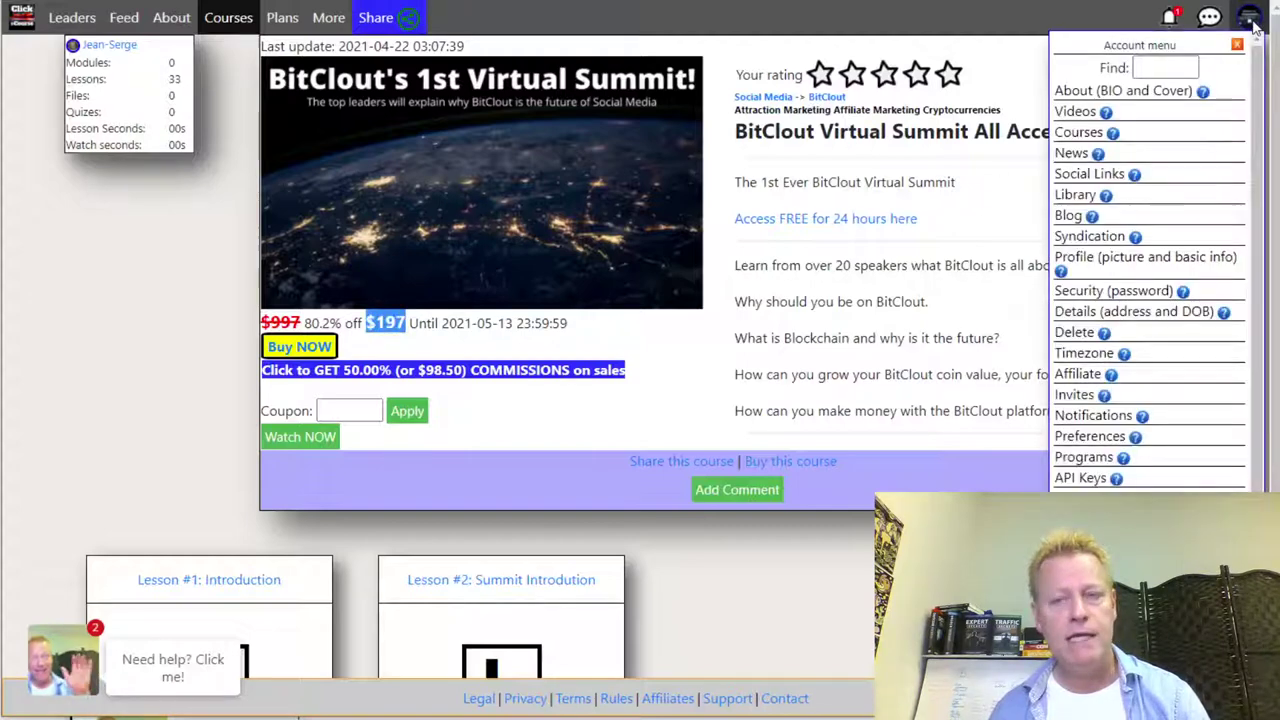
- Look over the course library, then switch to the full Courses catalogue
{"action": "left_click", "coordinate": [1067, 199]}
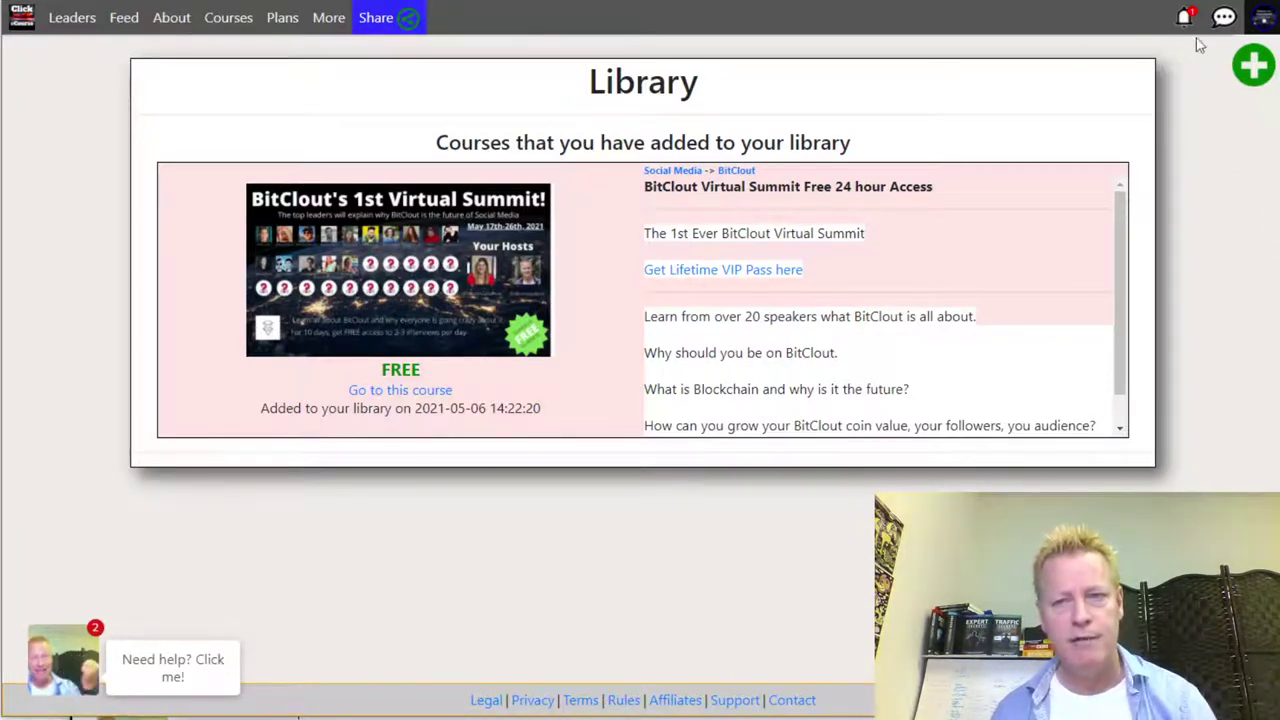
{"action": "left_click", "coordinate": [229, 19]}
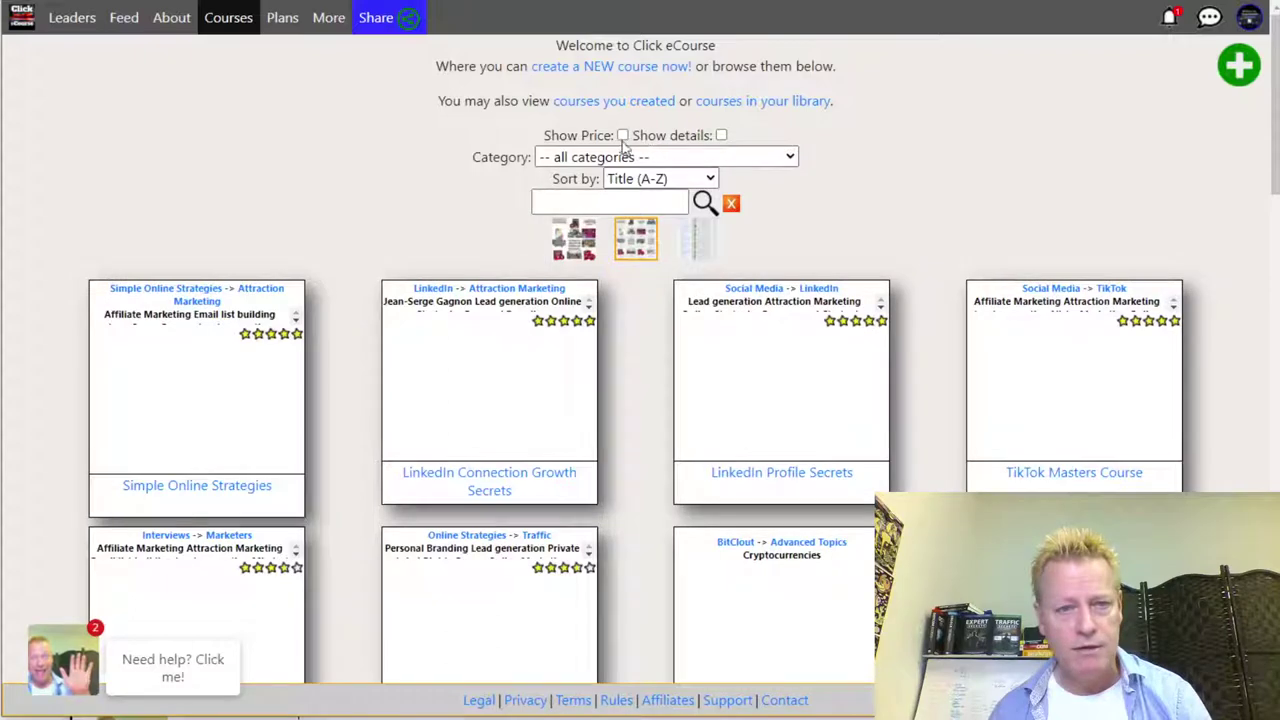
- Turn on Show Price and open the Facebook Friend Growth Tips course
{"action": "left_click", "coordinate": [622, 135]}
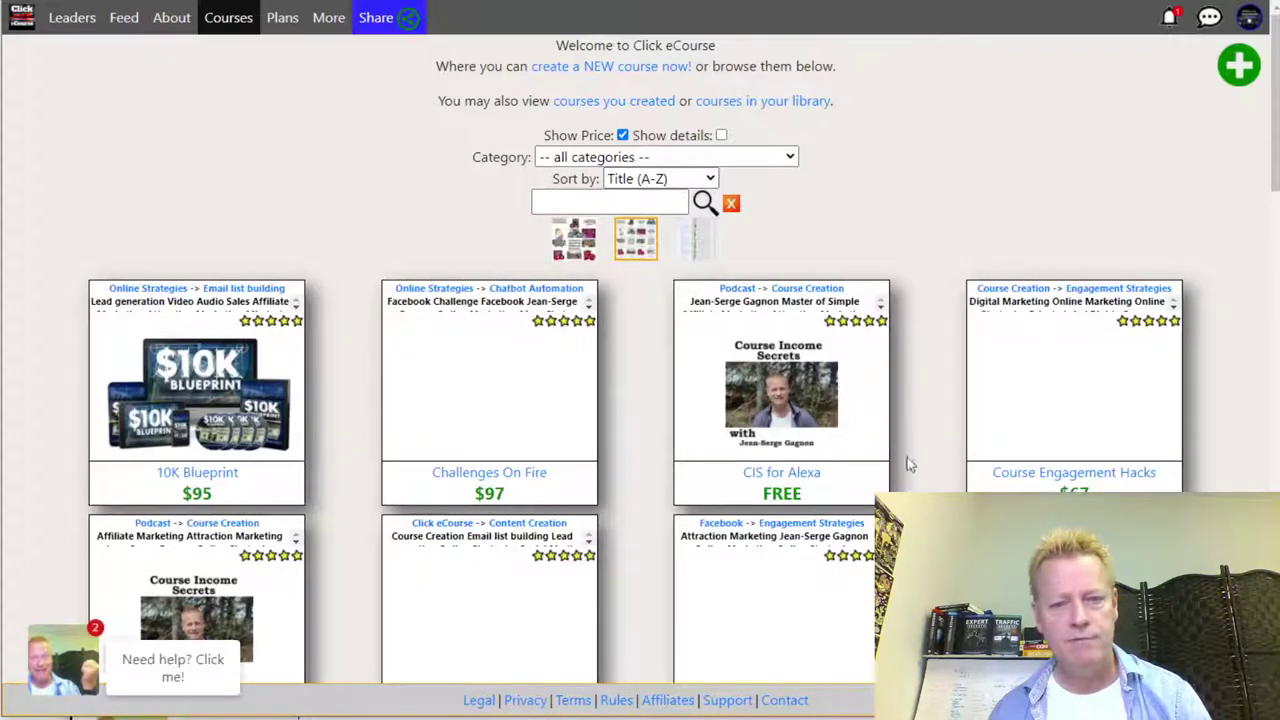
{"action": "scroll", "coordinate": [938, 455], "scroll_direction": "down", "scroll_amount": 3}
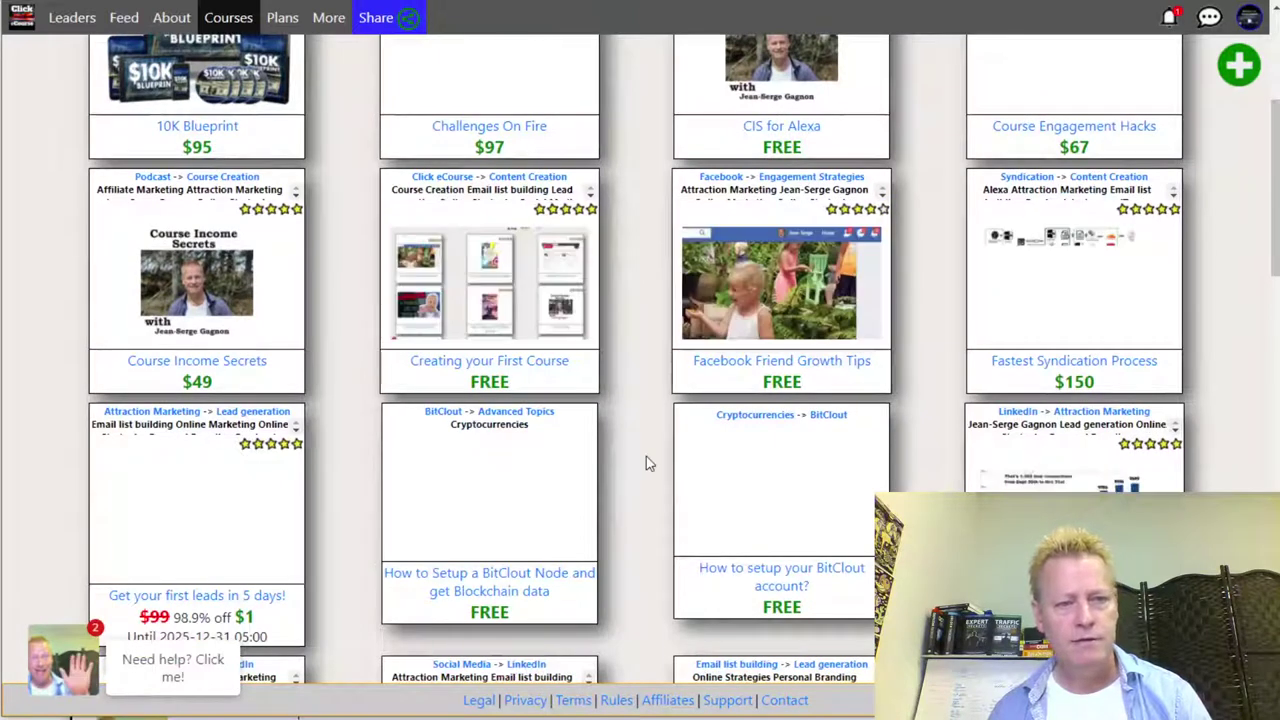
{"action": "left_click", "coordinate": [789, 323]}
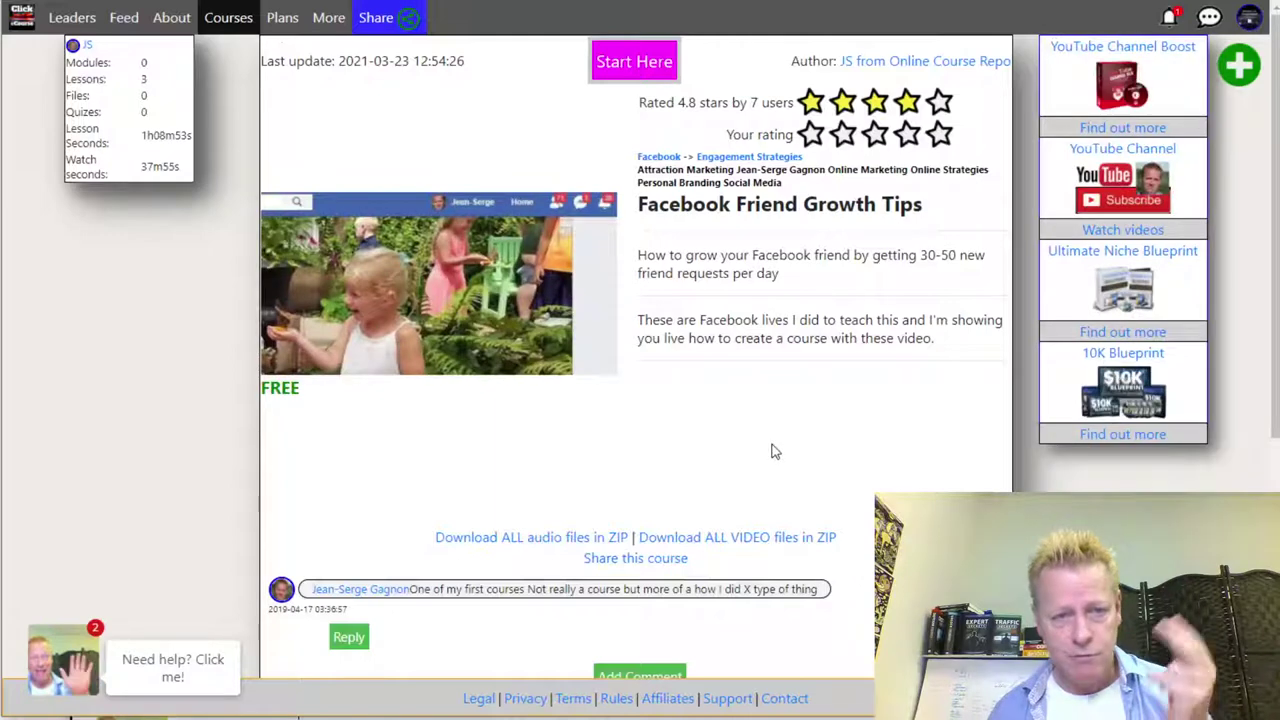
- Check the Library now lists Facebook Friend Growth Tips beneath the BitClout summit
{"action": "left_click", "coordinate": [1249, 28]}
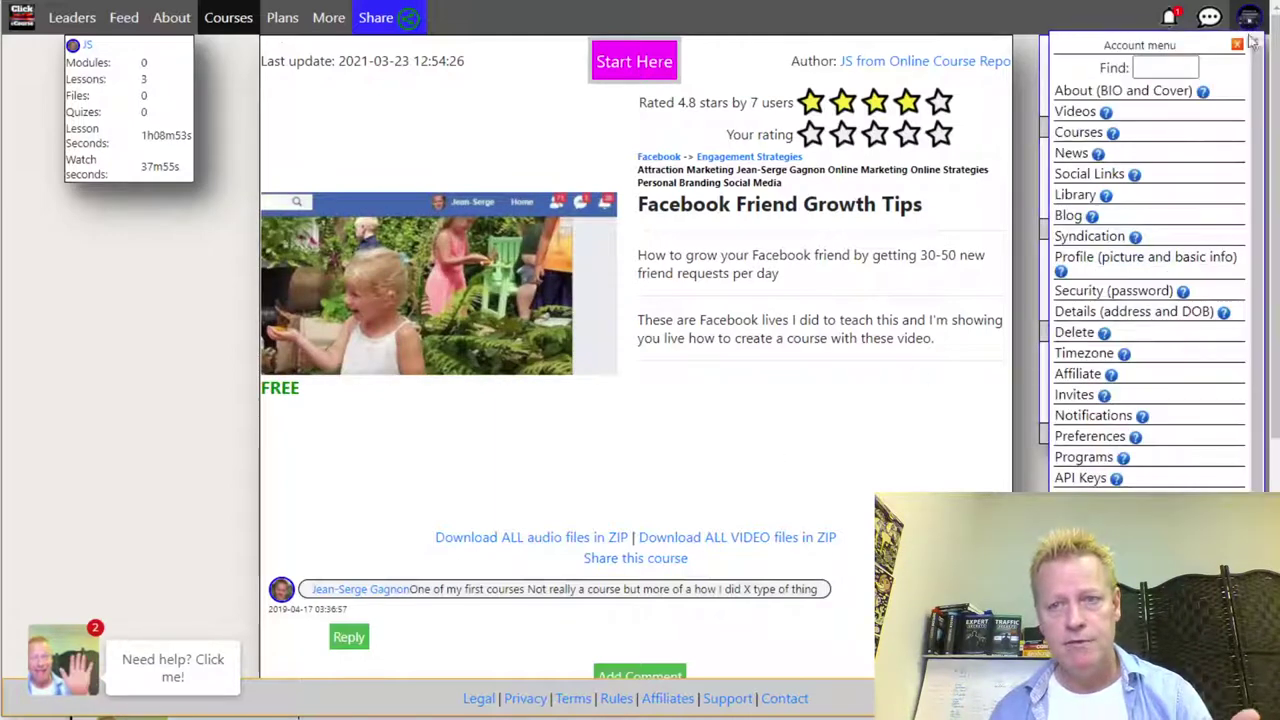
{"action": "left_click", "coordinate": [1085, 197]}
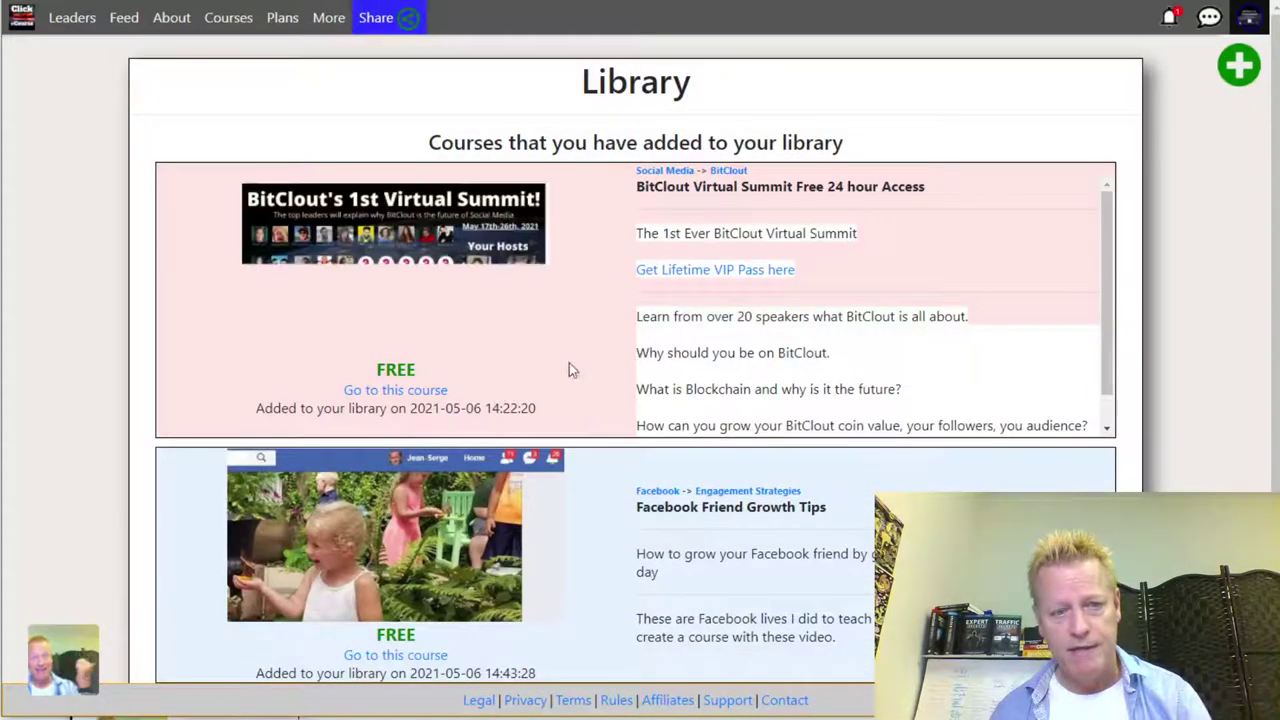
{"action": "scroll", "coordinate": [771, 543], "scroll_direction": "down", "scroll_amount": 2}
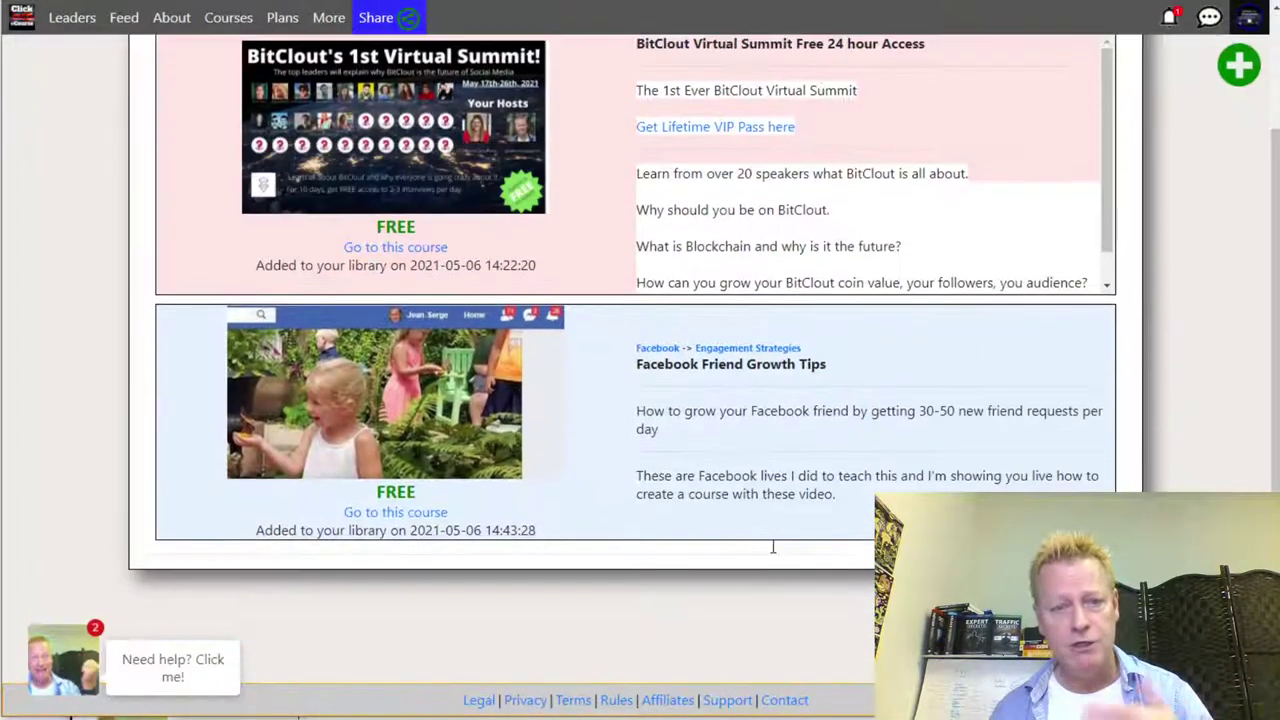
{"action": "scroll", "coordinate": [772, 547], "scroll_direction": "up", "scroll_amount": 2}
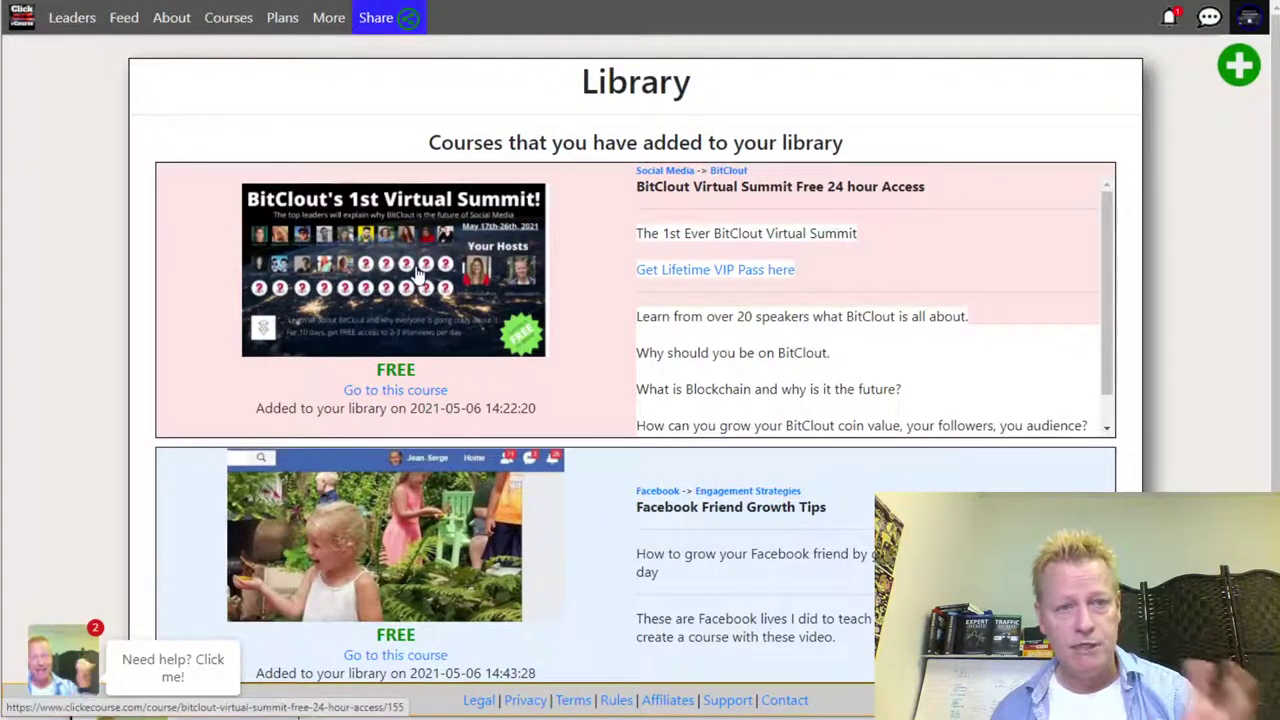
- Go from the Library back to the priced Courses catalogue
{"action": "left_click", "coordinate": [226, 17]}
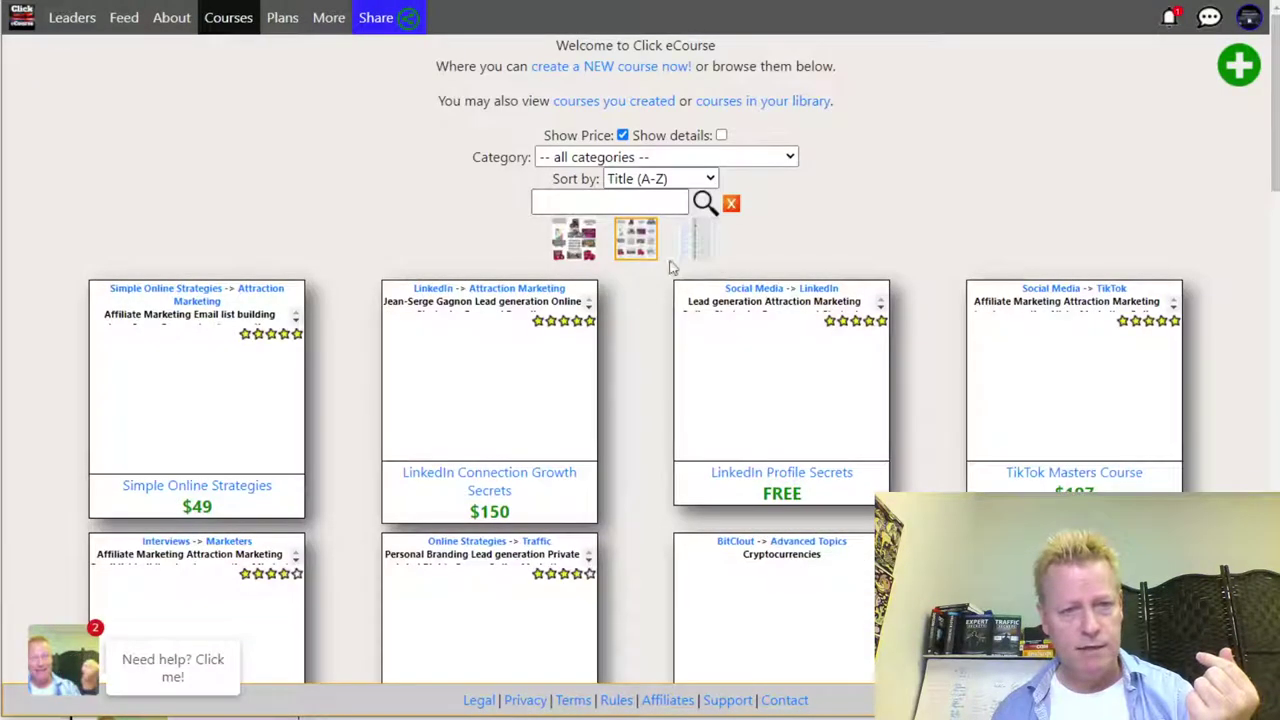
- Search the course catalogue for 'facebook'
{"action": "left_click", "coordinate": [597, 202]}
{"action": "type", "text": "facebook"}
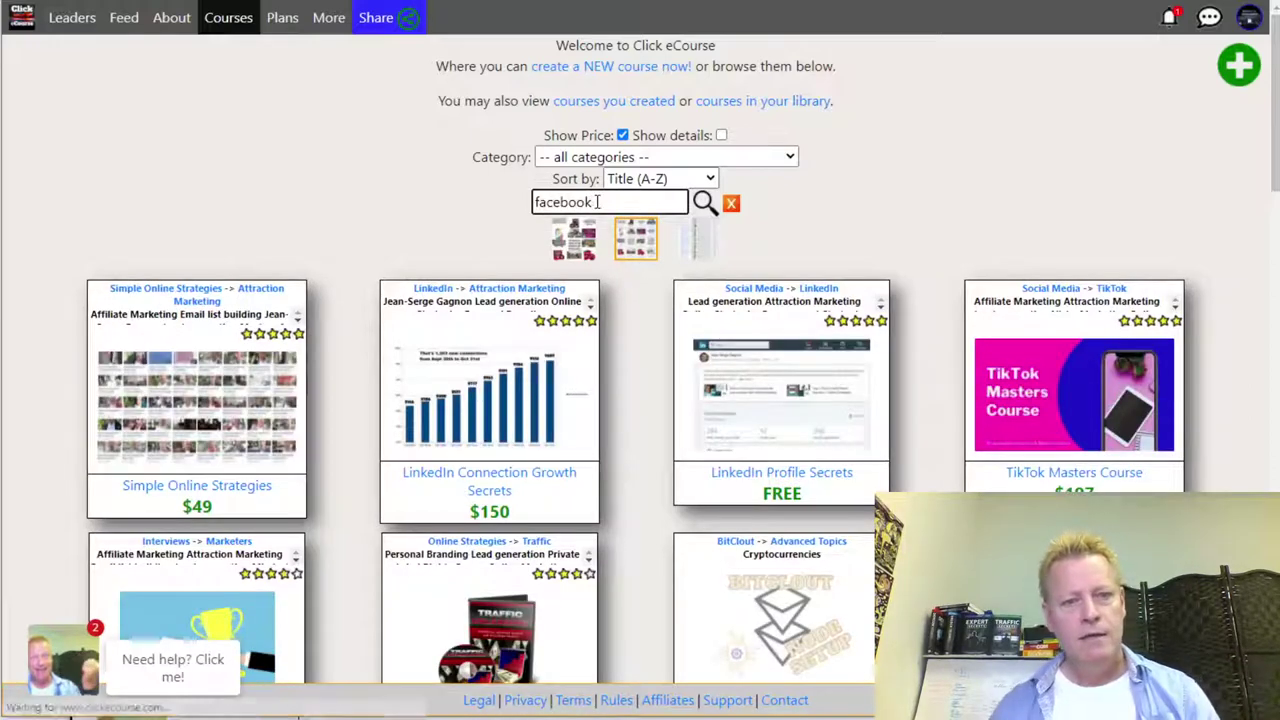
{"action": "key", "text": "Return"}
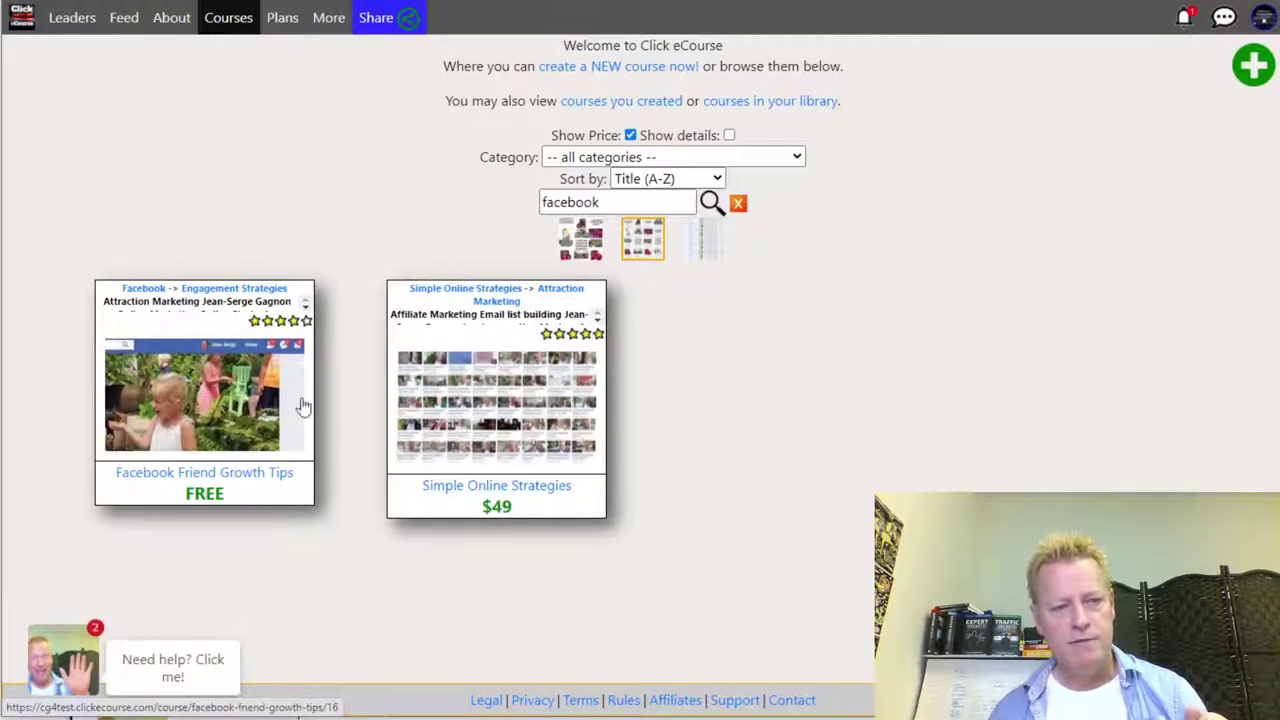
- Filter to the Personal Branding category, clear the search term, and browse its 25 courses
{"action": "left_click", "coordinate": [707, 160]}
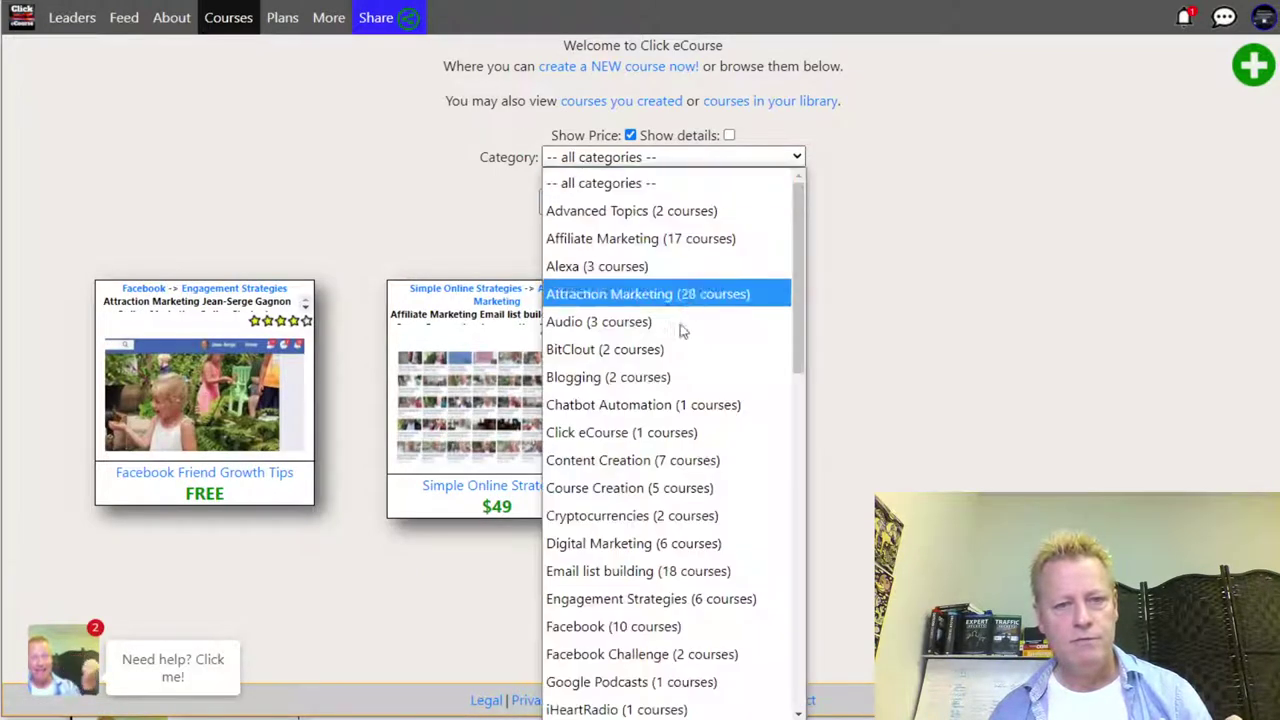
{"action": "scroll", "coordinate": [650, 420], "scroll_direction": "down", "scroll_amount": 7}
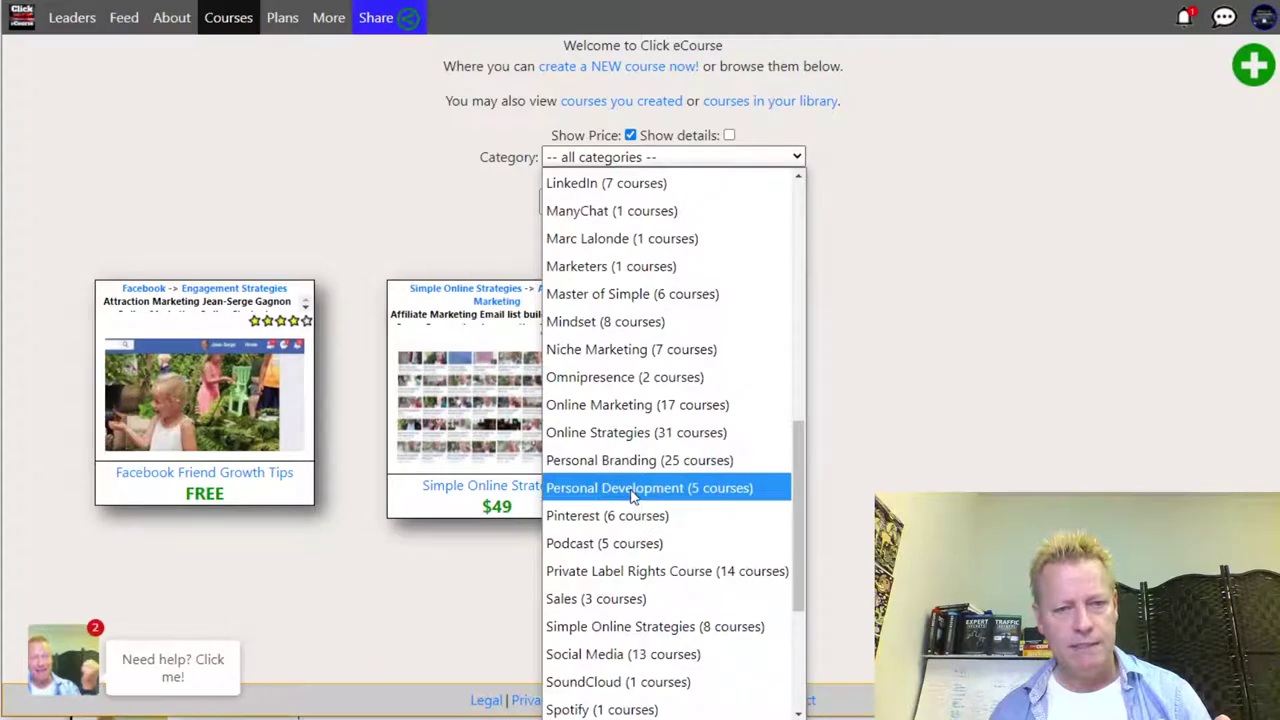
{"action": "left_click", "coordinate": [632, 464]}
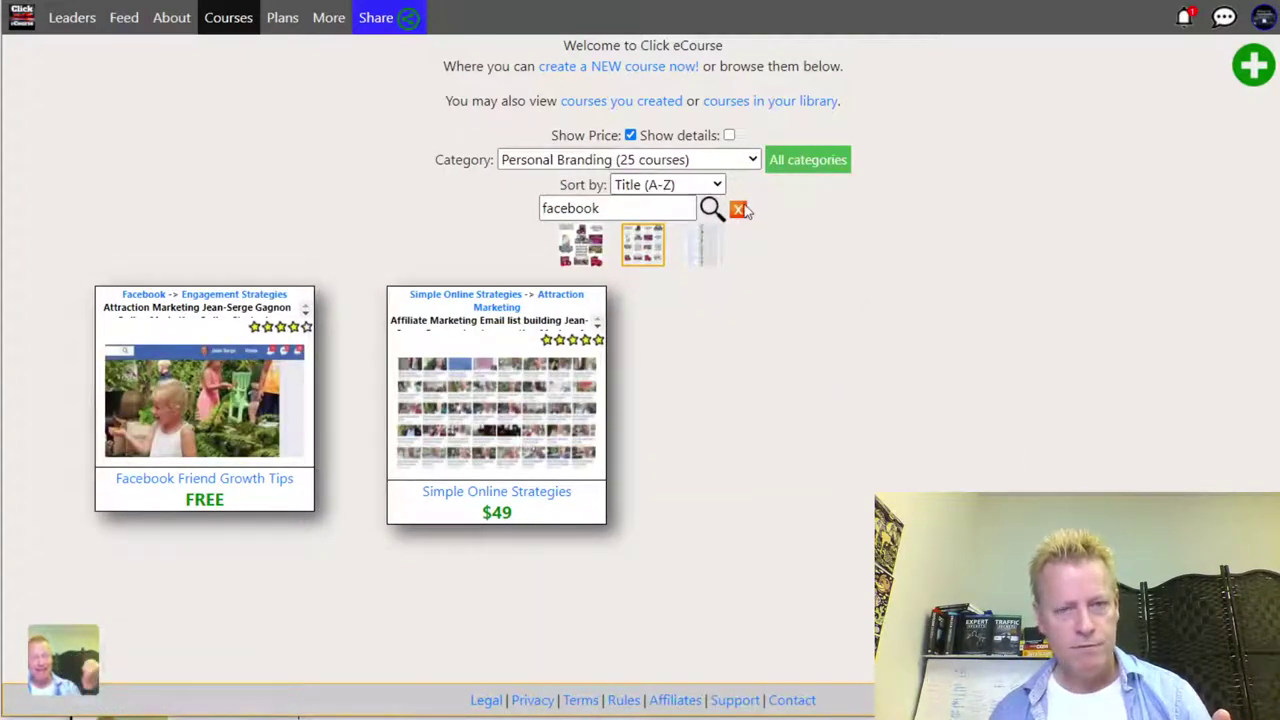
{"action": "left_click", "coordinate": [739, 210]}
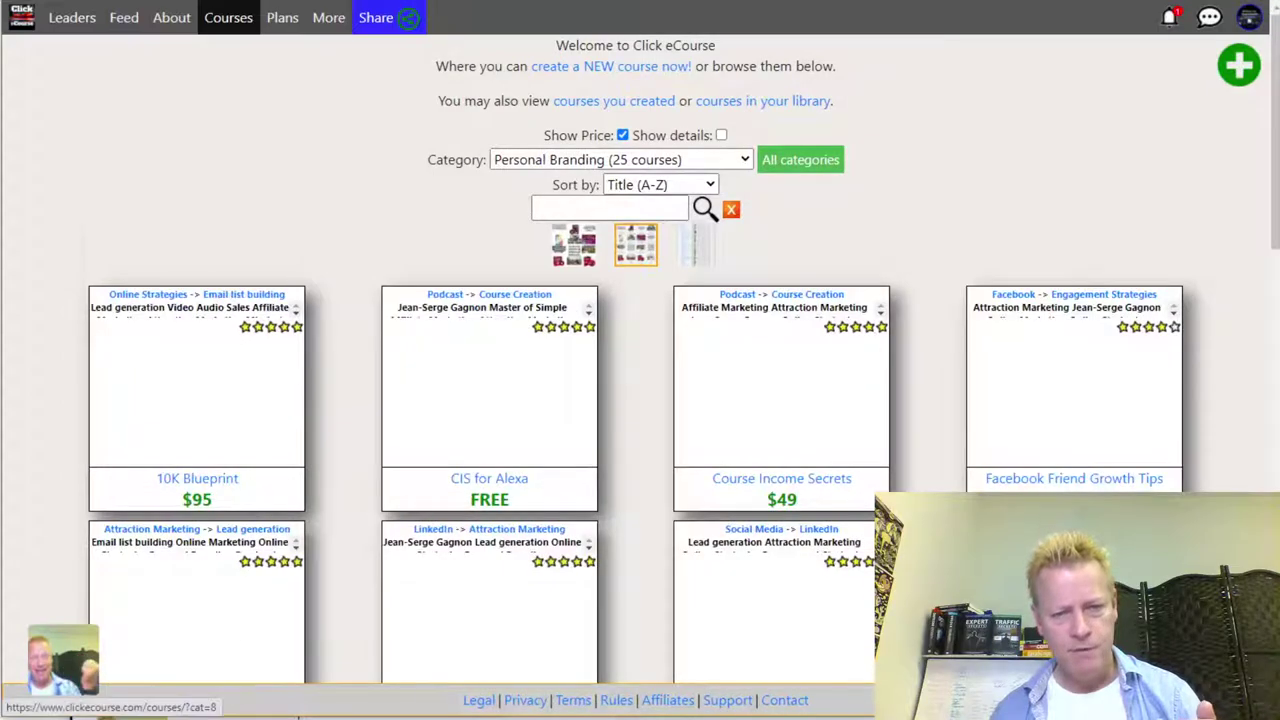
{"action": "scroll", "coordinate": [823, 451], "scroll_direction": "down", "scroll_amount": 5}
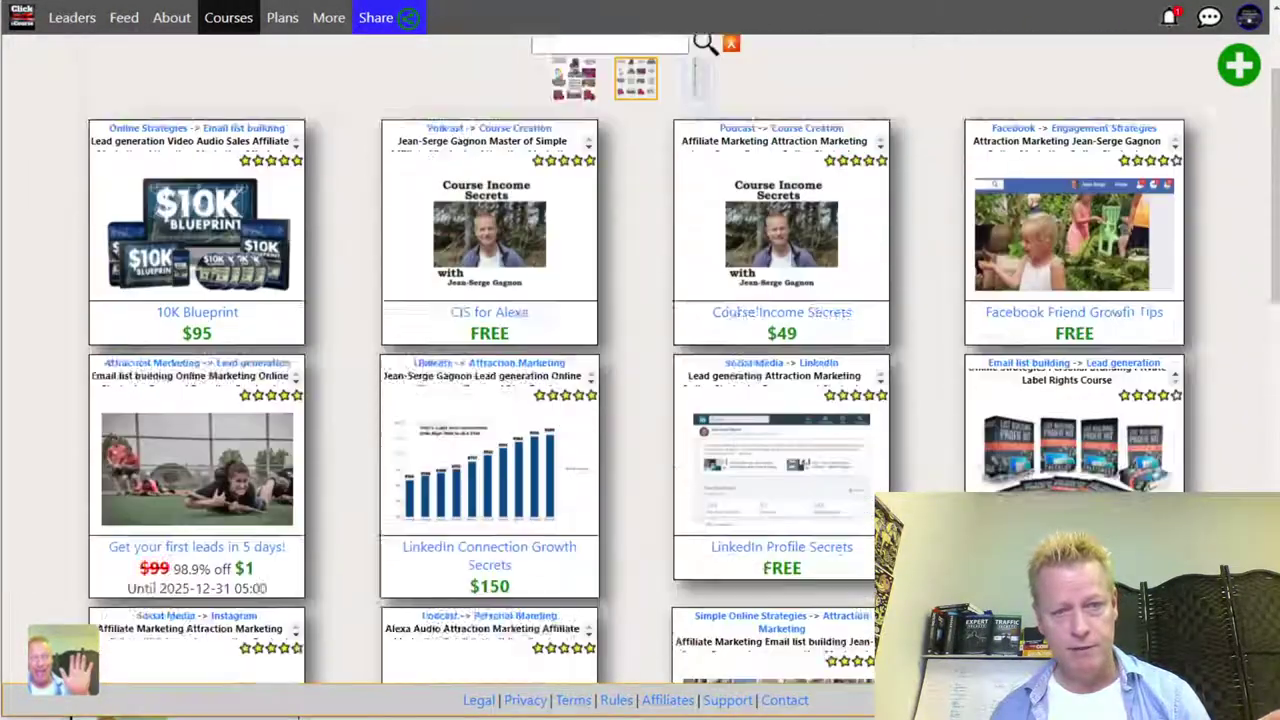
{"action": "scroll", "coordinate": [640, 360], "scroll_direction": "down", "scroll_amount": 5}
{"action": "scroll", "coordinate": [780, 243], "scroll_direction": "down", "scroll_amount": 5}
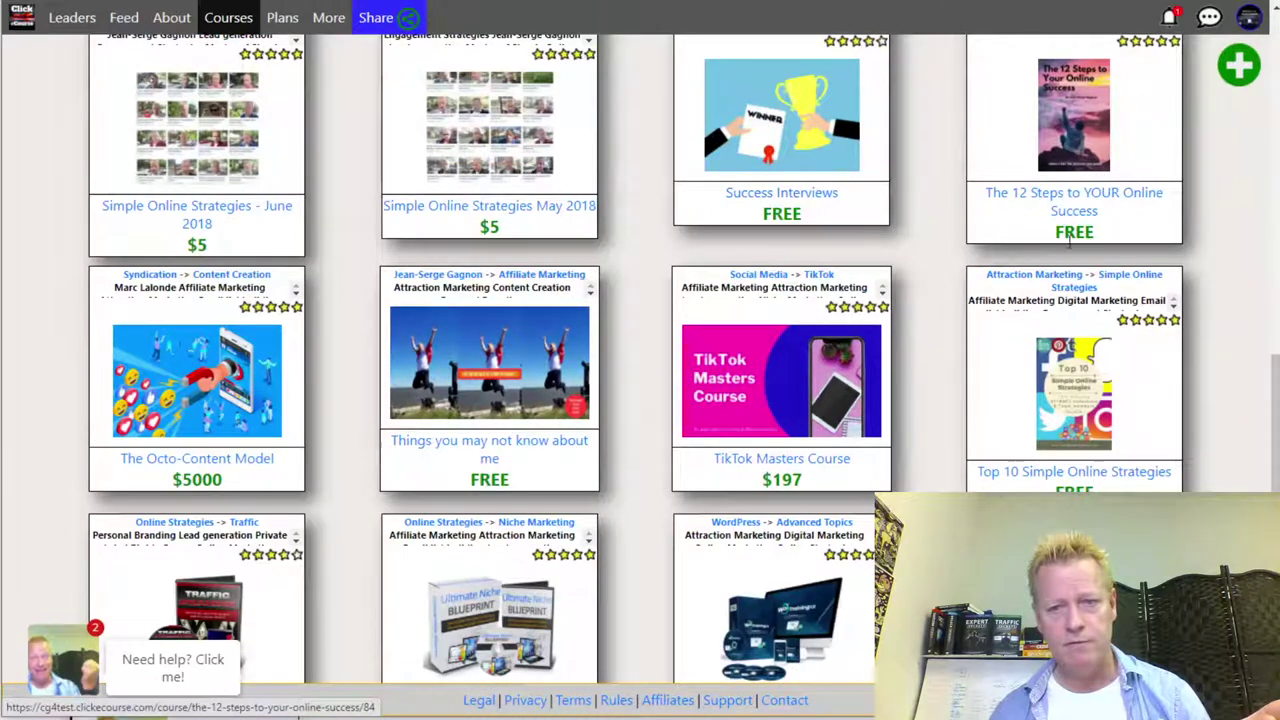
{"action": "scroll", "coordinate": [893, 426], "scroll_direction": "down", "scroll_amount": 3}
{"action": "scroll", "coordinate": [893, 426], "scroll_direction": "up", "scroll_amount": 12}
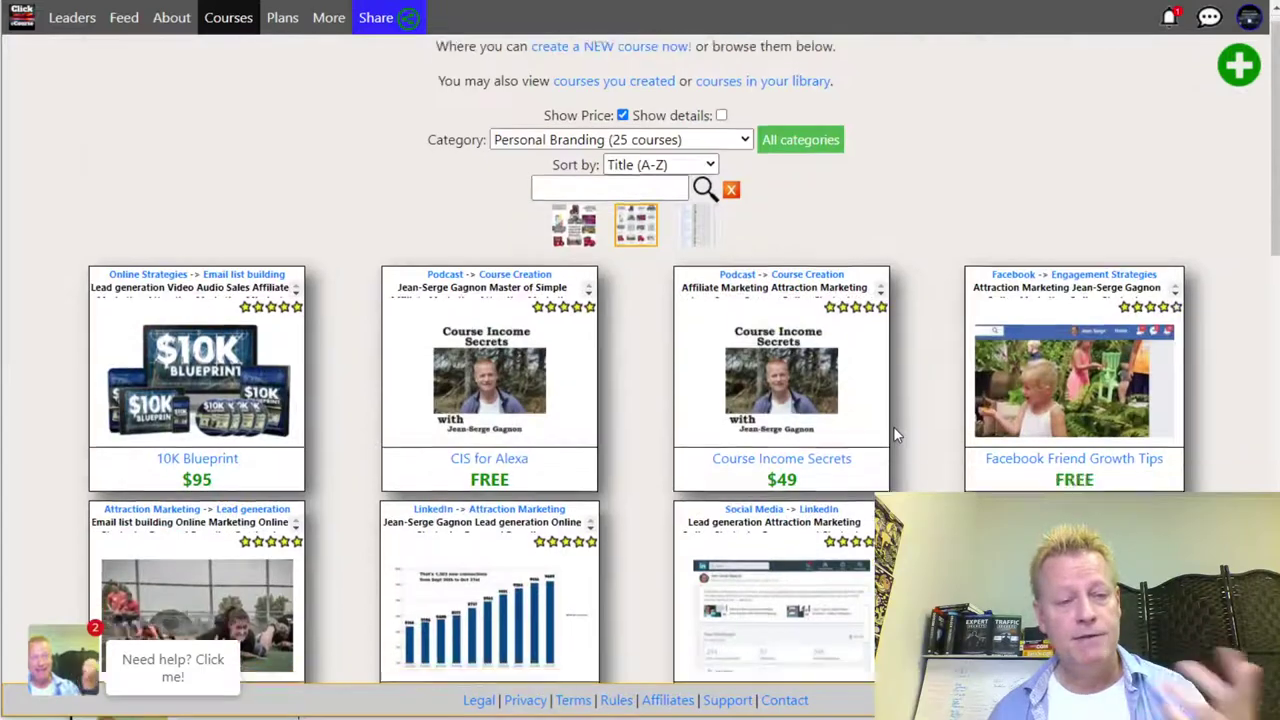
{"action": "scroll", "coordinate": [893, 430], "scroll_direction": "down", "scroll_amount": 12}
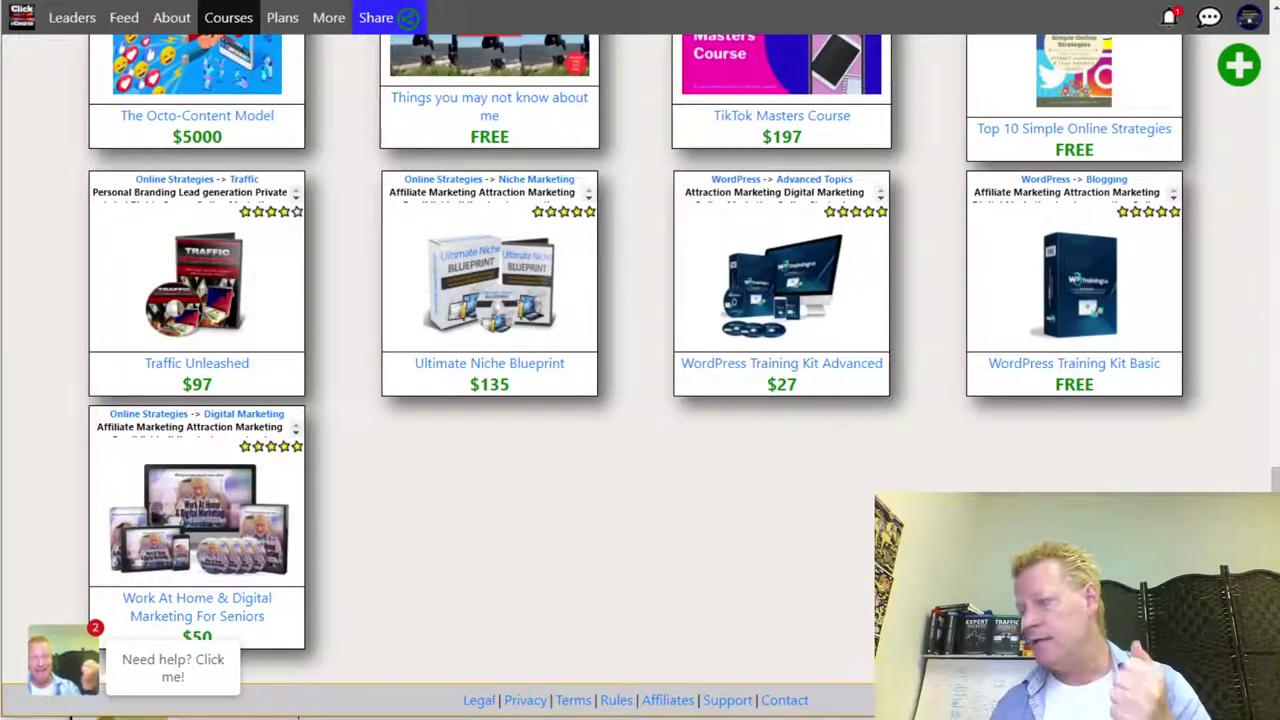
{"action": "left_click", "coordinate": [1250, 18]}
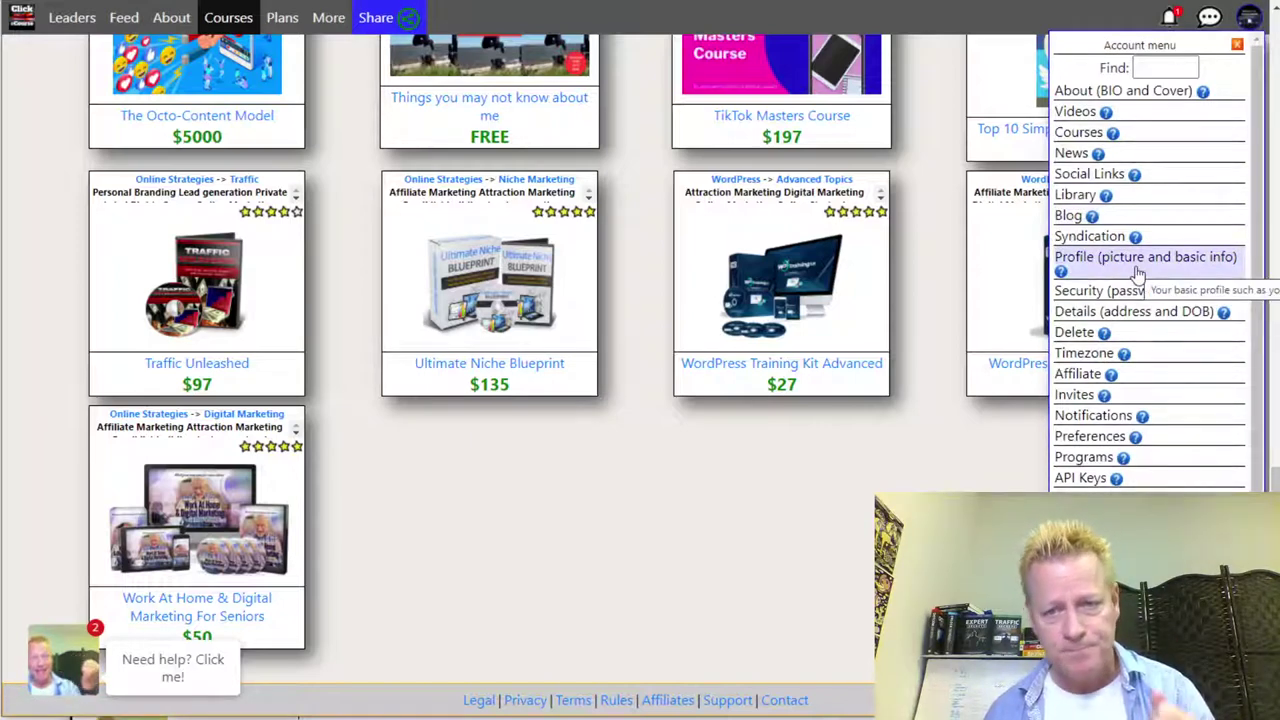
- Review the accepted affiliate partner status in account settings, then go back to Courses
{"action": "left_click", "coordinate": [1084, 378]}
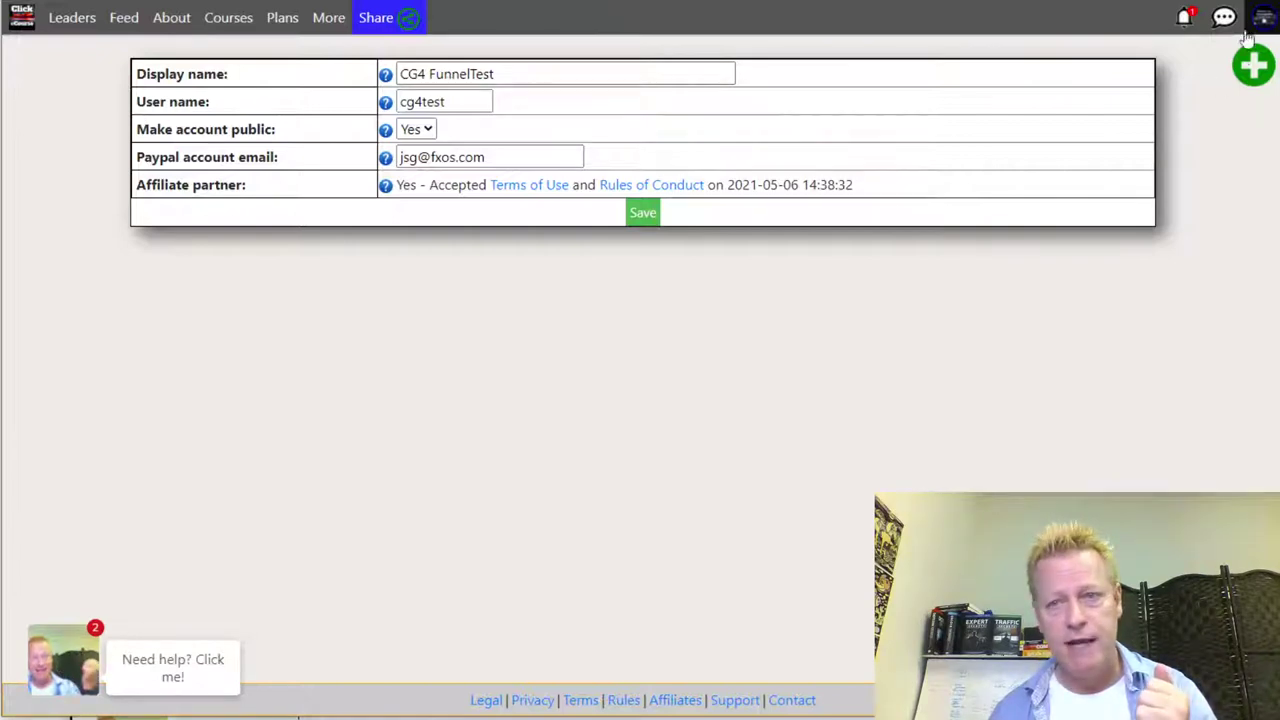
{"action": "left_click", "coordinate": [224, 20]}
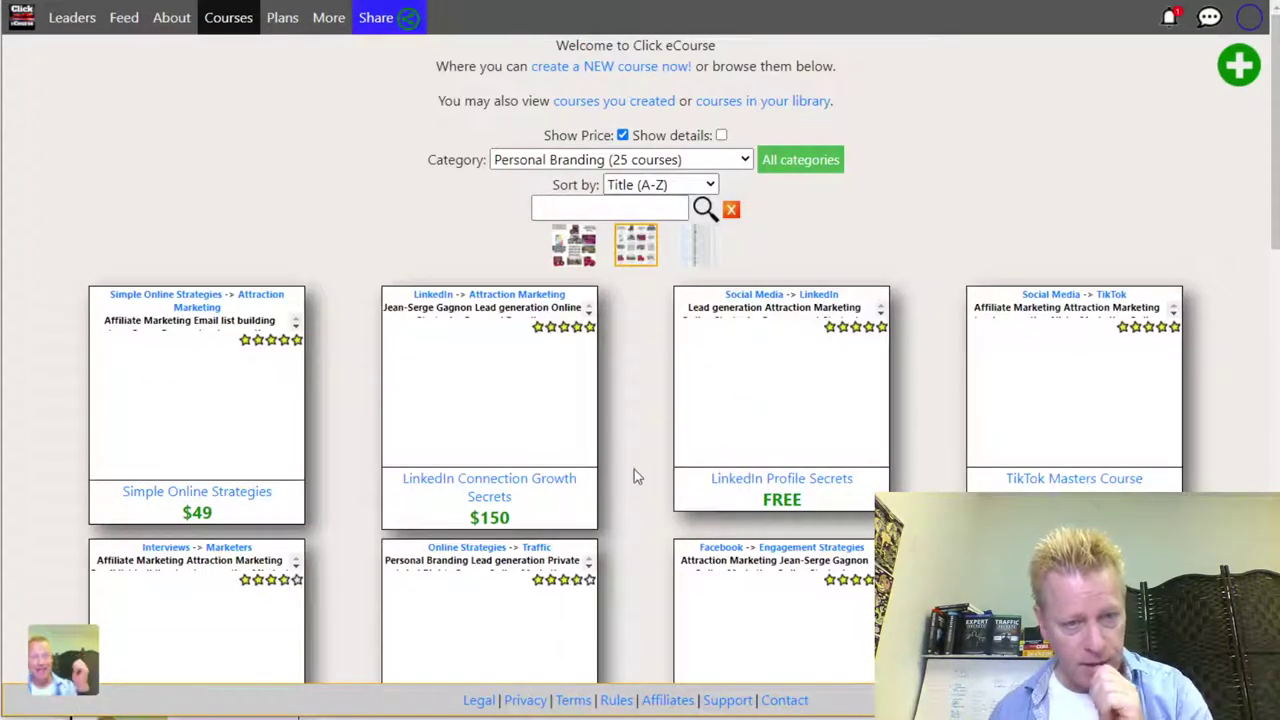
- Browse the Personal Branding course grid, then bring up the Account menu
{"action": "scroll", "coordinate": [634, 469], "scroll_direction": "down", "scroll_amount": 3}
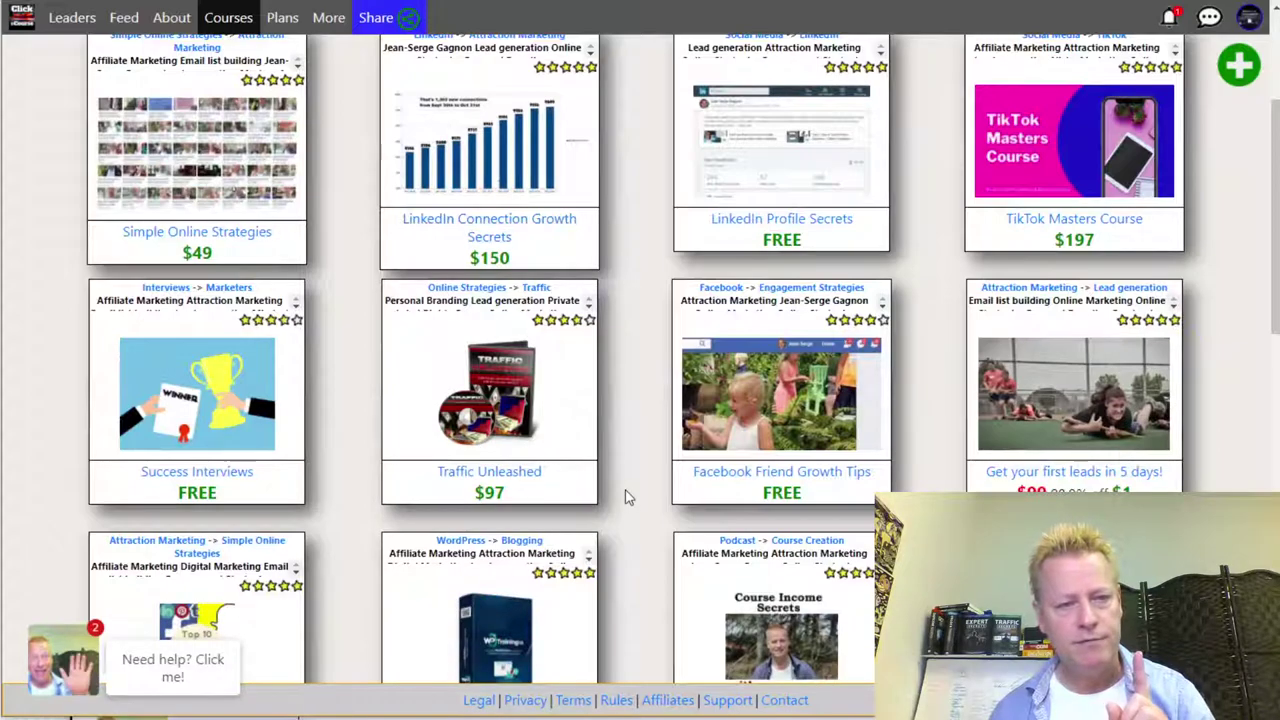
{"action": "scroll", "coordinate": [629, 494], "scroll_direction": "down", "scroll_amount": 4}
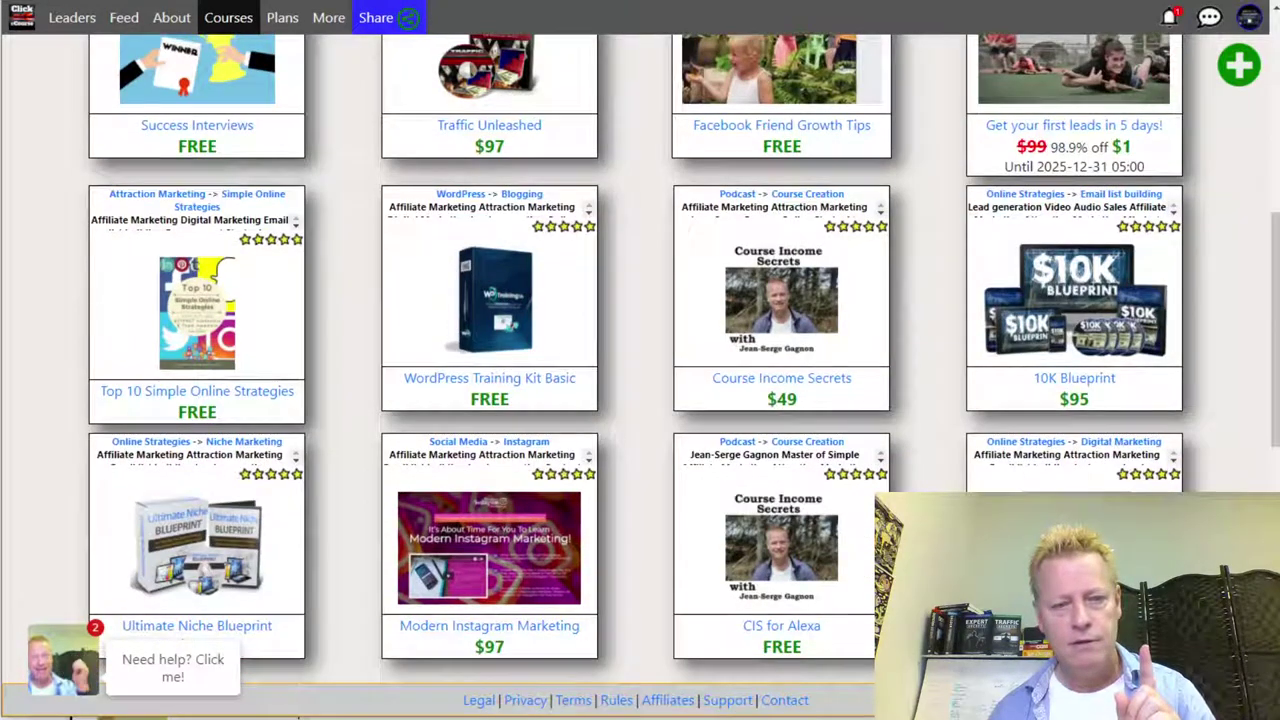
{"action": "scroll", "coordinate": [640, 360], "scroll_direction": "down", "scroll_amount": 6}
{"action": "scroll", "coordinate": [640, 360], "scroll_direction": "up", "scroll_amount": 6}
{"action": "scroll", "coordinate": [640, 360], "scroll_direction": "up", "scroll_amount": 10}
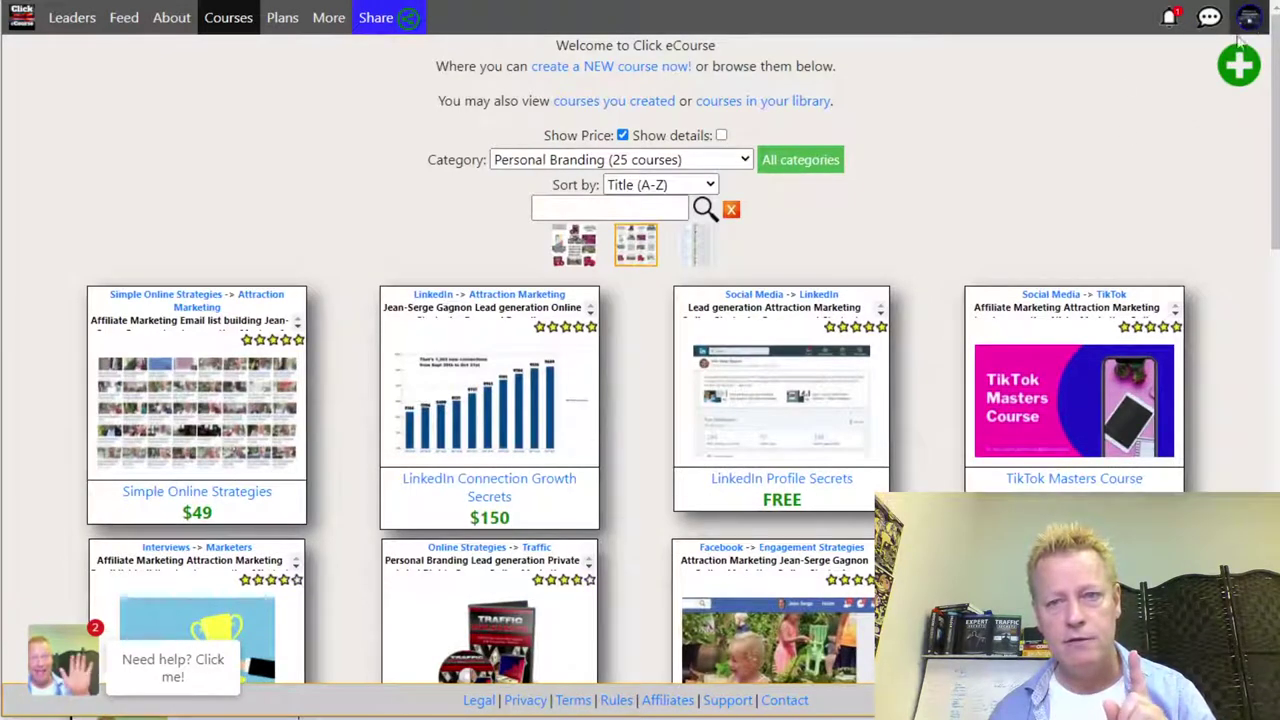
{"action": "left_click", "coordinate": [1249, 18]}
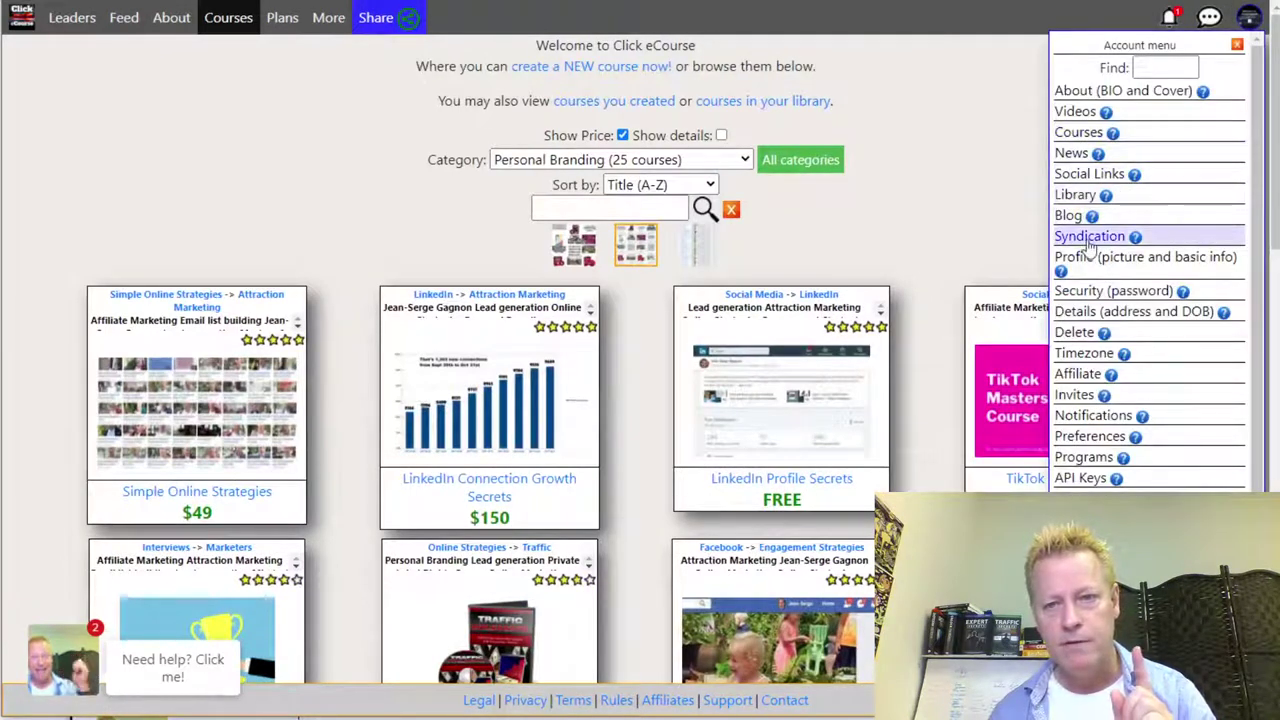
- From the Library, open the free BitClout summit course, then its $197 All Access Pass
{"action": "left_click", "coordinate": [1078, 194]}
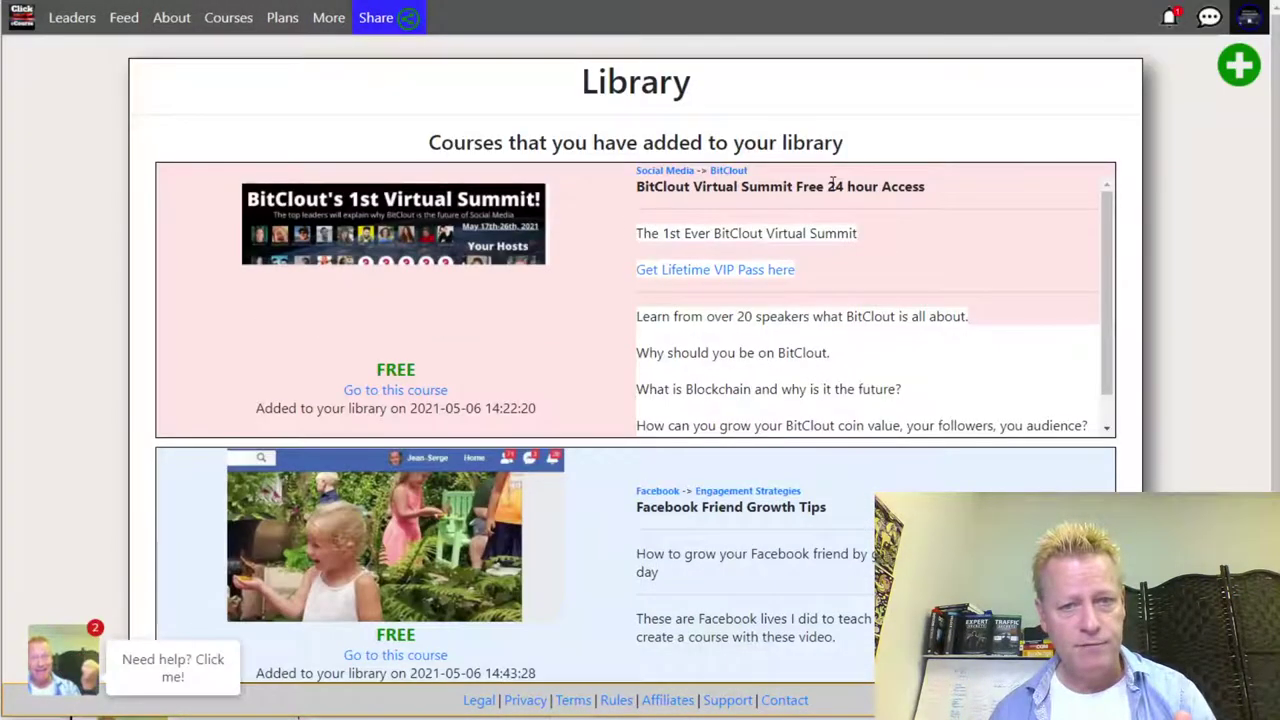
{"action": "left_click", "coordinate": [422, 316]}
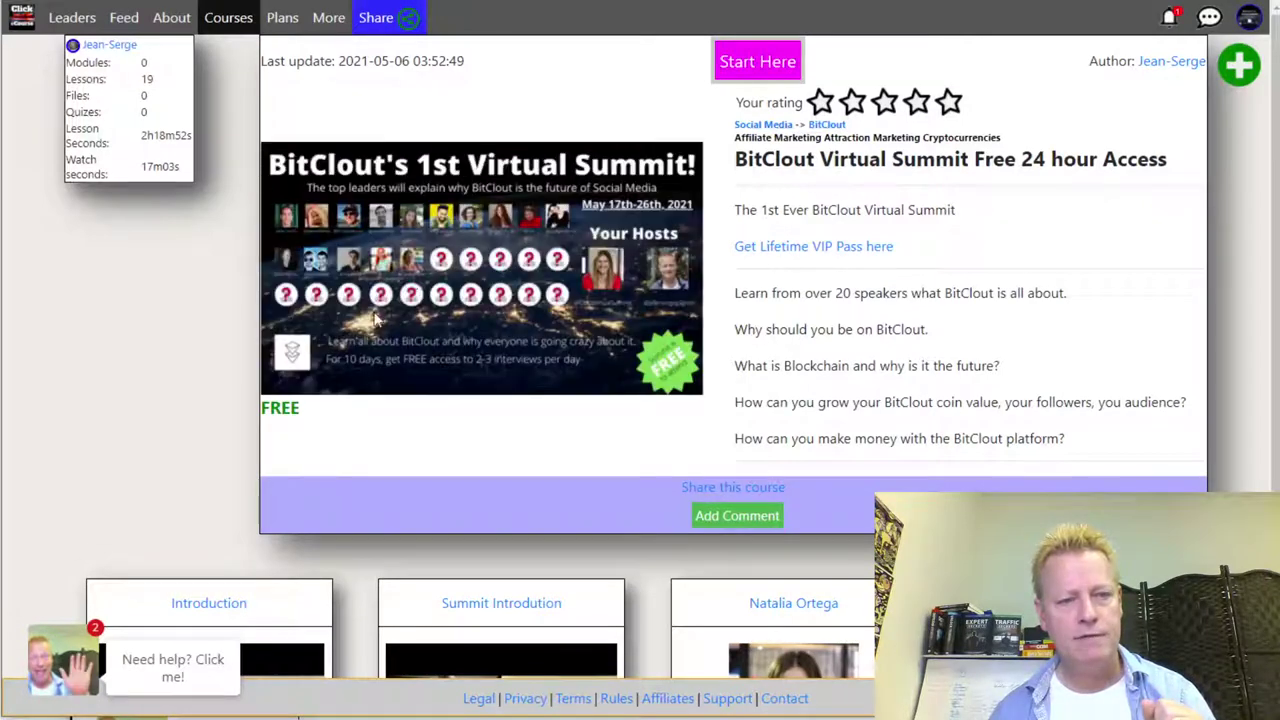
{"action": "left_click", "coordinate": [820, 250]}
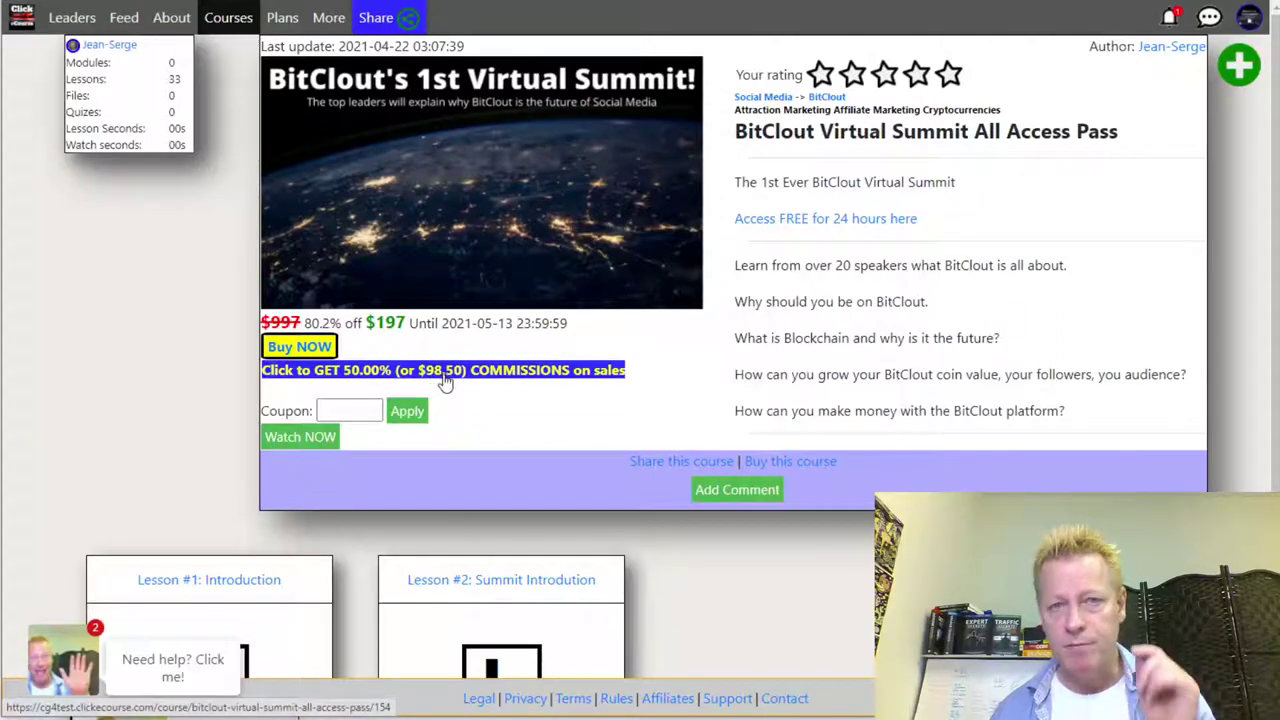
- View the All Access Pass 50.00% ($98.50) commission link, then close it
{"action": "left_click", "coordinate": [386, 378]}
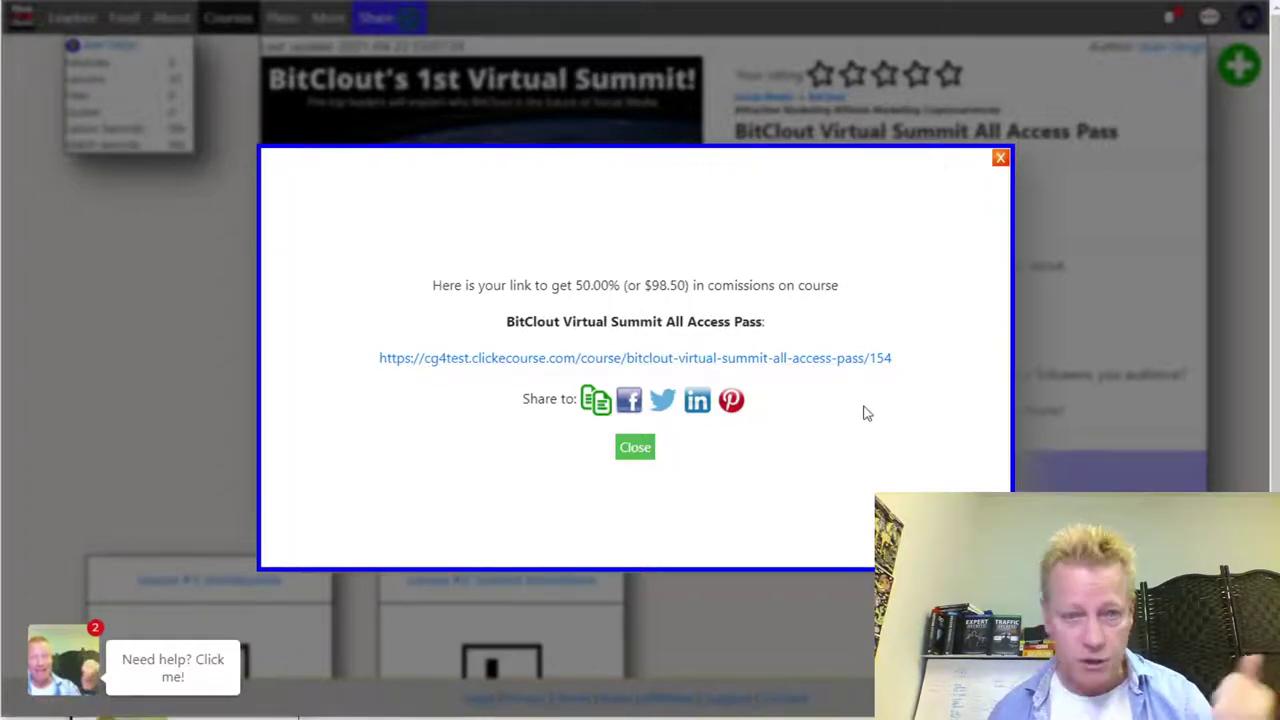
{"action": "left_click", "coordinate": [1000, 159]}
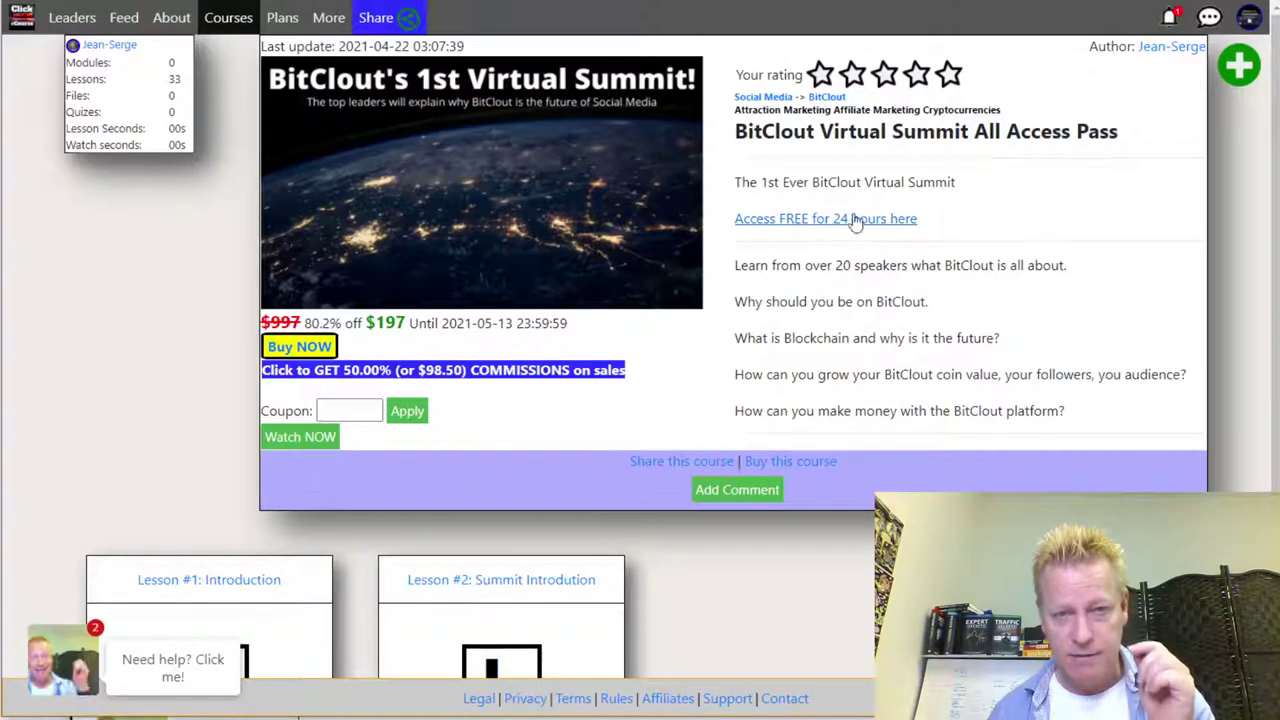
- Reopen the commission link, highlight the 50.00% ($98.50) amount, close it, and go to Plans
{"action": "left_click", "coordinate": [548, 372]}
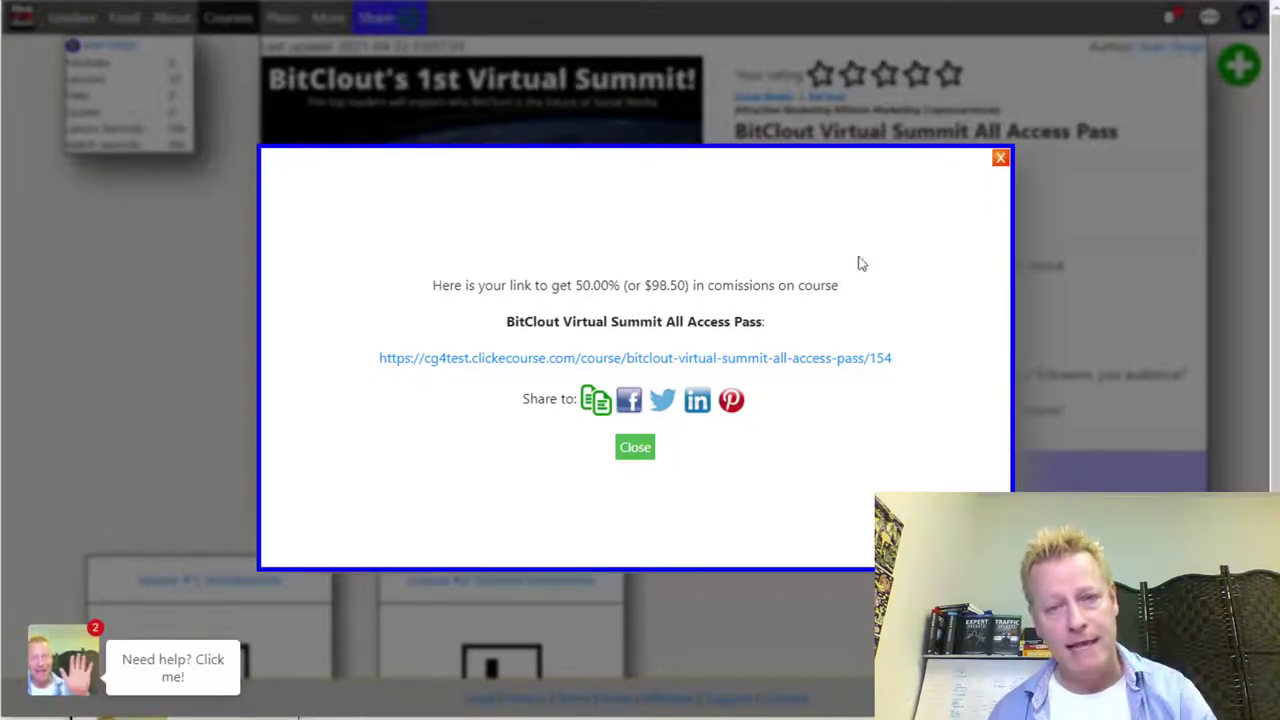
{"action": "left_click_drag", "start_coordinate": [576, 285], "coordinate": [693, 290]}
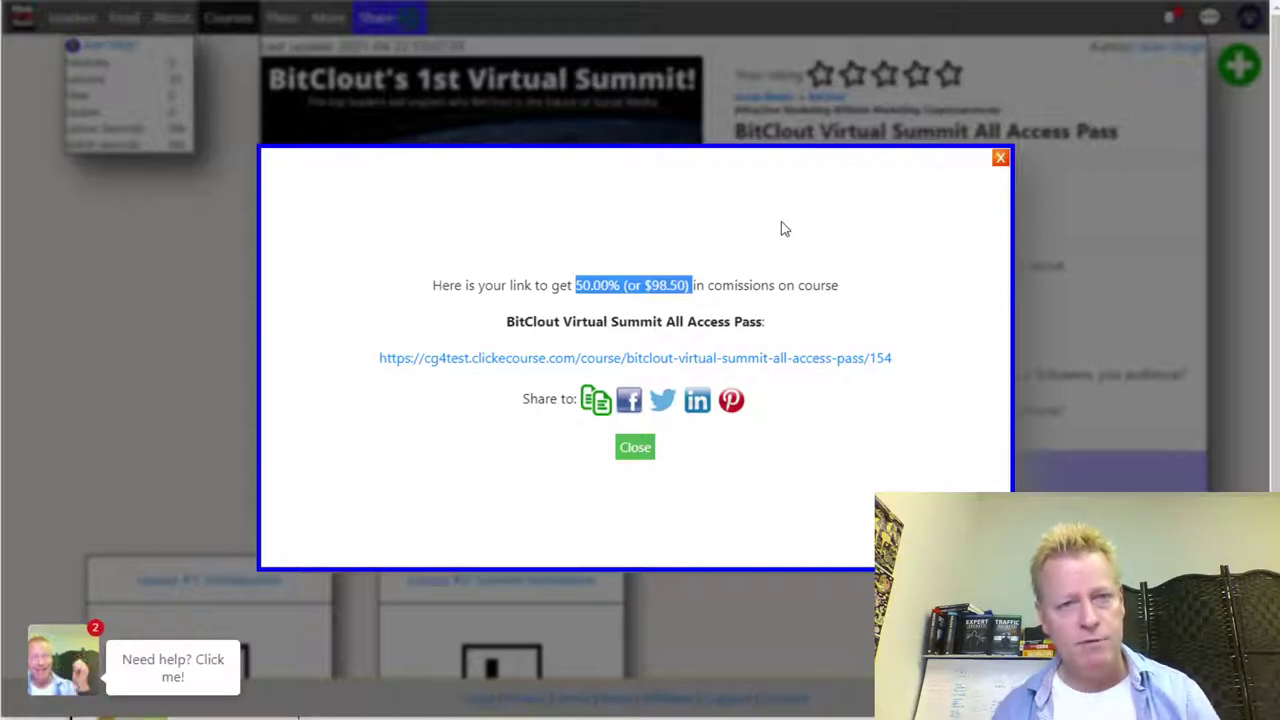
{"action": "left_click", "coordinate": [1000, 158]}
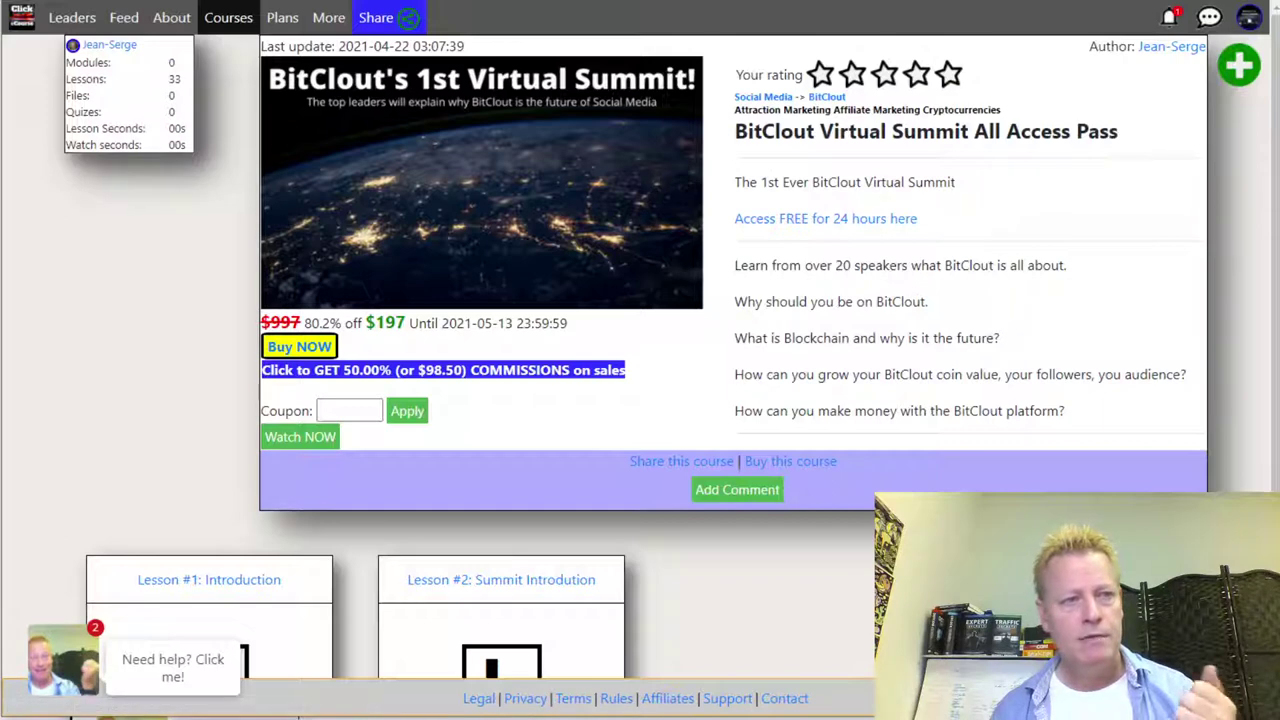
{"action": "left_click", "coordinate": [282, 17]}
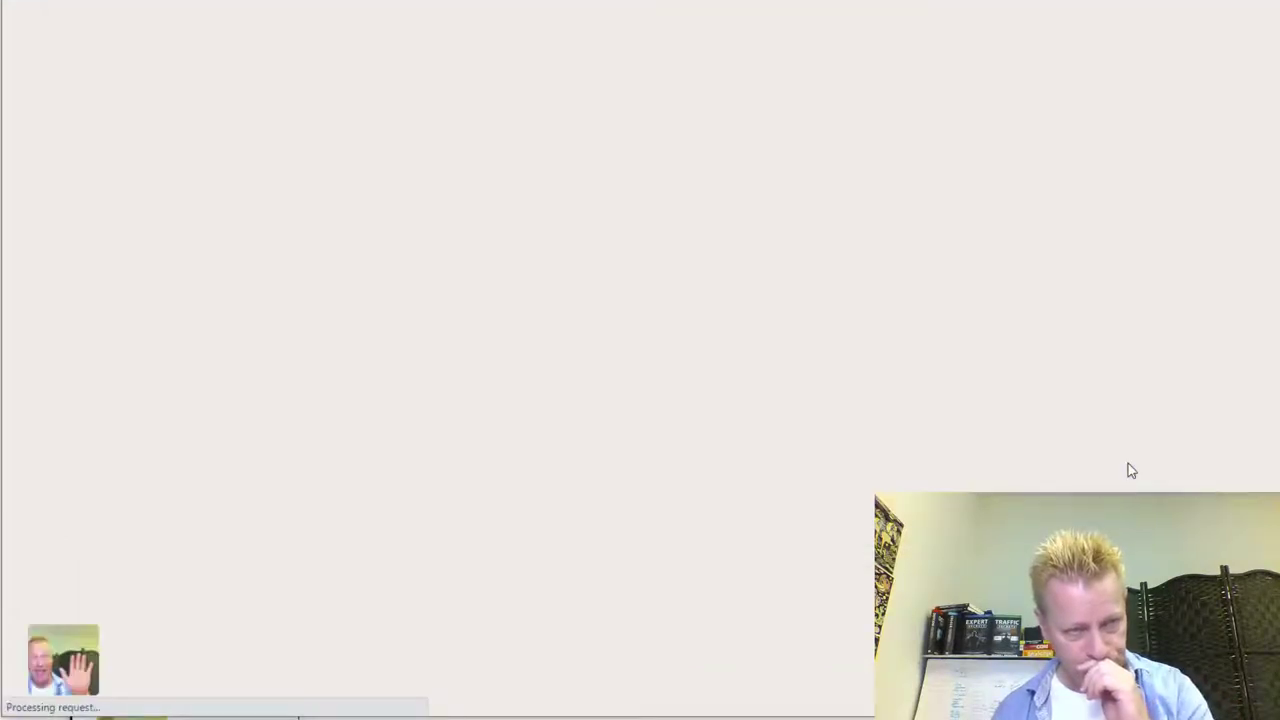
- Scroll to the bottom of the Plans table and highlight the commission-share-from-selling-courses row
{"action": "scroll", "coordinate": [1128, 463], "scroll_direction": "down", "scroll_amount": 15}
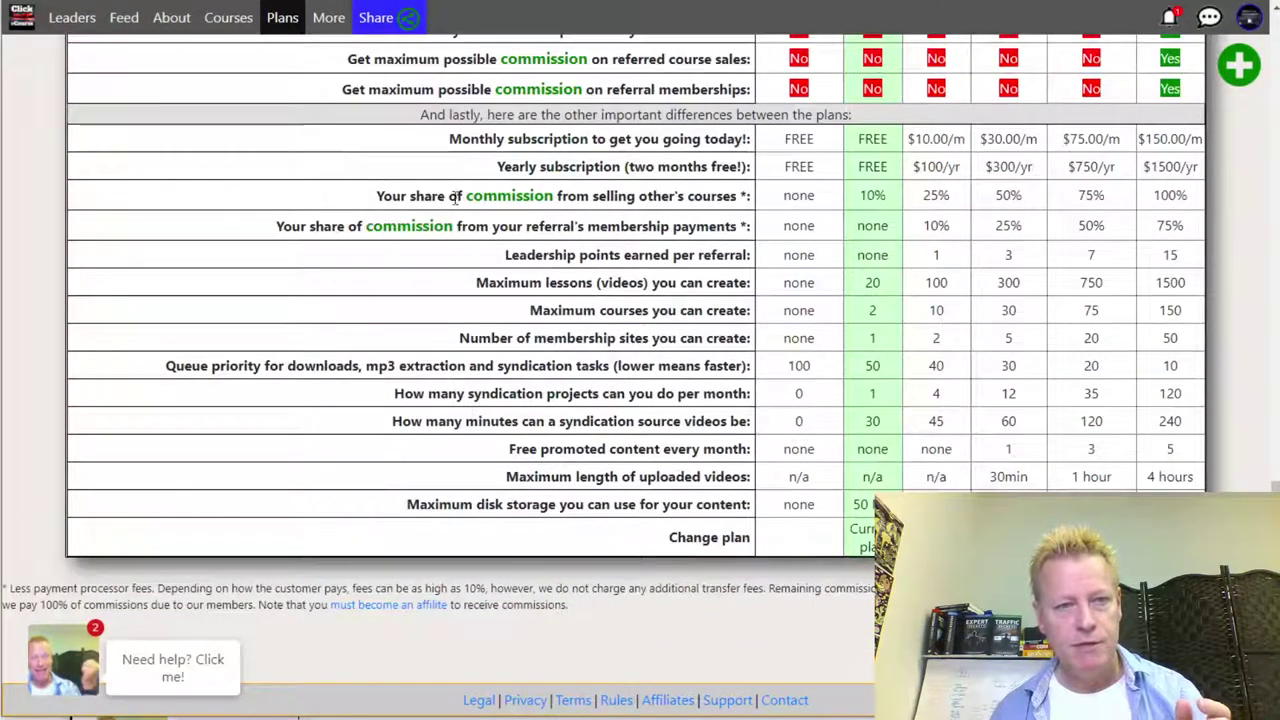
{"action": "left_click_drag", "start_coordinate": [402, 197], "coordinate": [1195, 215]}
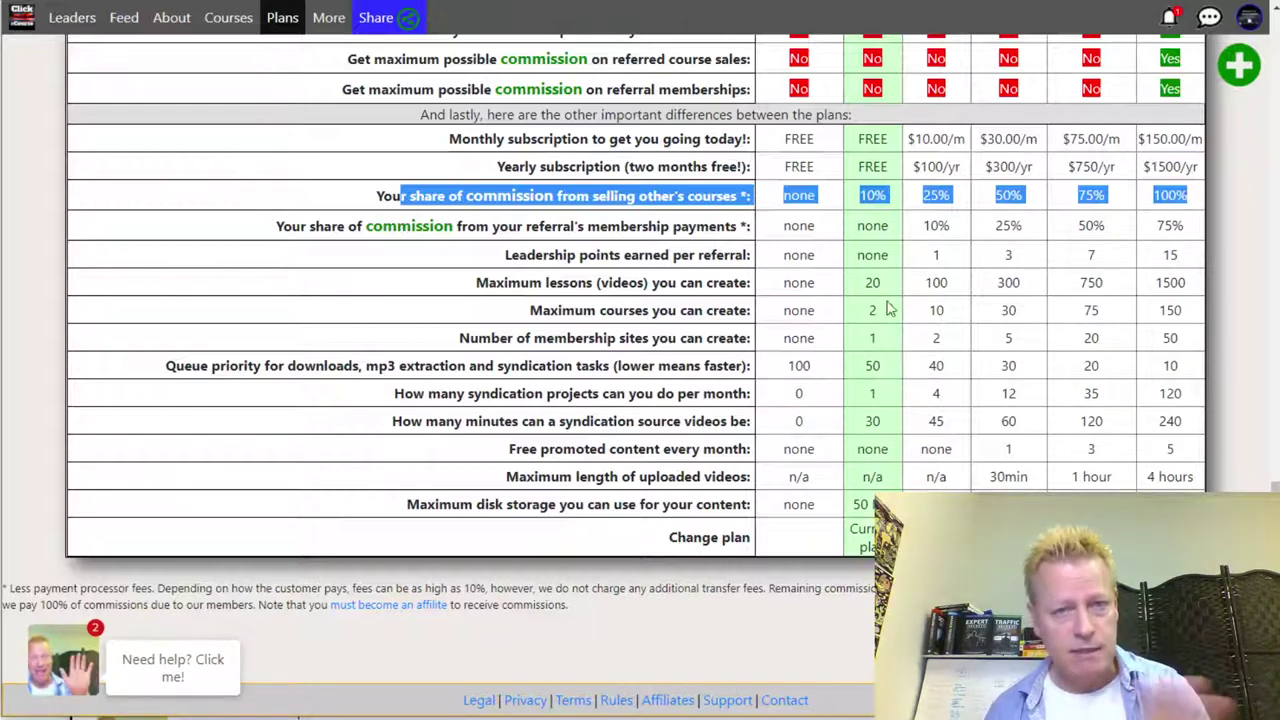
{"action": "left_click", "coordinate": [1160, 148]}
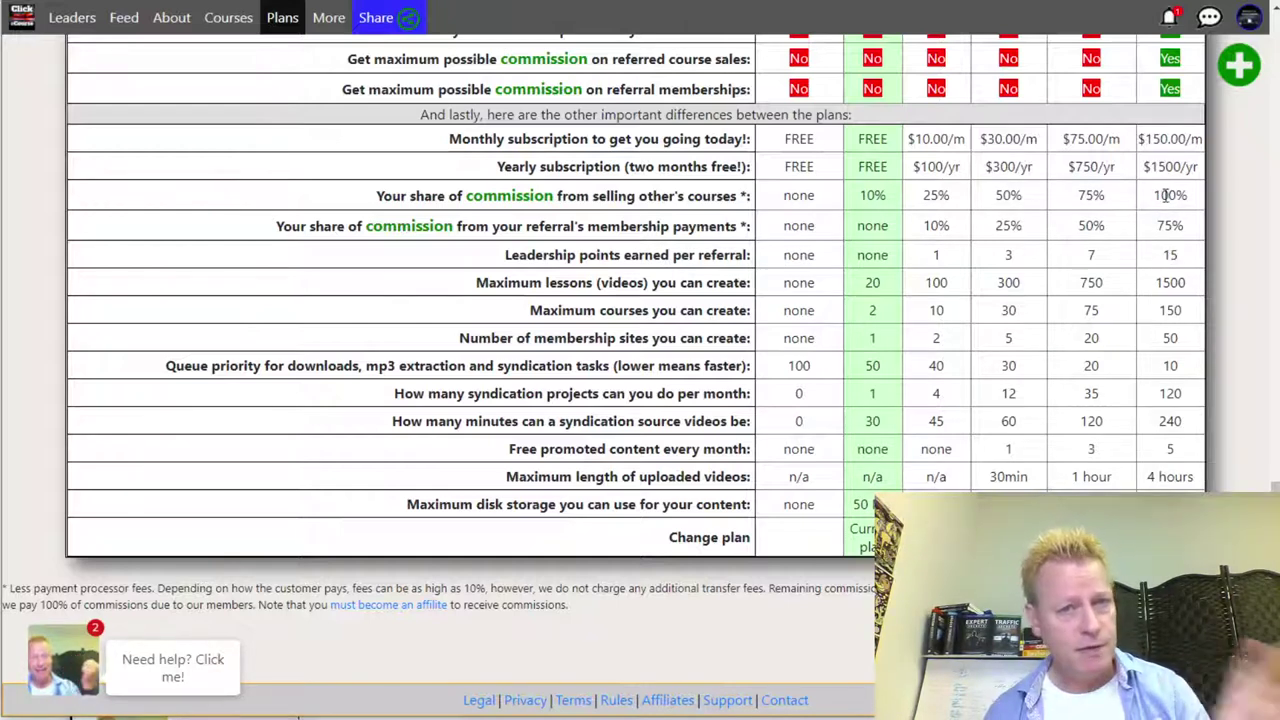
- Highlight the top plan's $150.00/m price and 100% share against the current plan's 10%
{"action": "mouse_move", "coordinate": [1169, 142]}
{"action": "left_mouse_down"}
{"action": "mouse_move", "coordinate": [1145, 140]}
{"action": "mouse_move", "coordinate": [1186, 140]}
{"action": "left_mouse_up"}
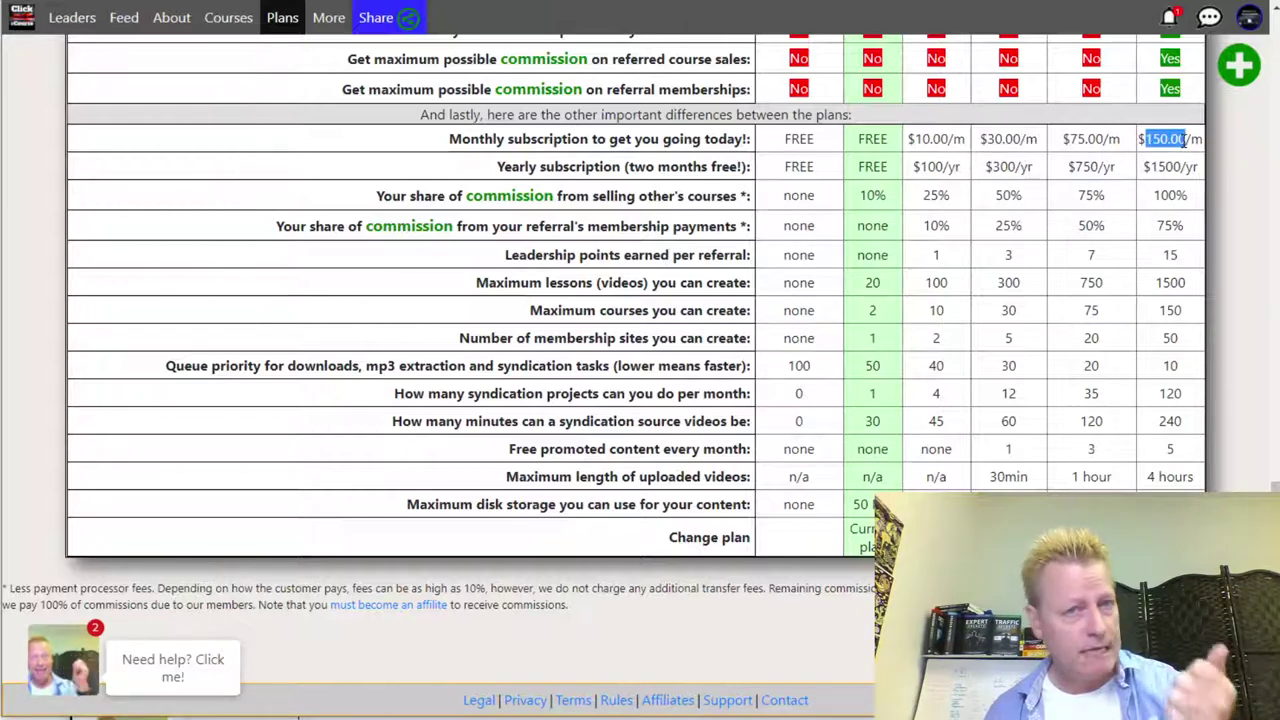
{"action": "left_click_drag", "start_coordinate": [1152, 196], "coordinate": [1189, 196]}
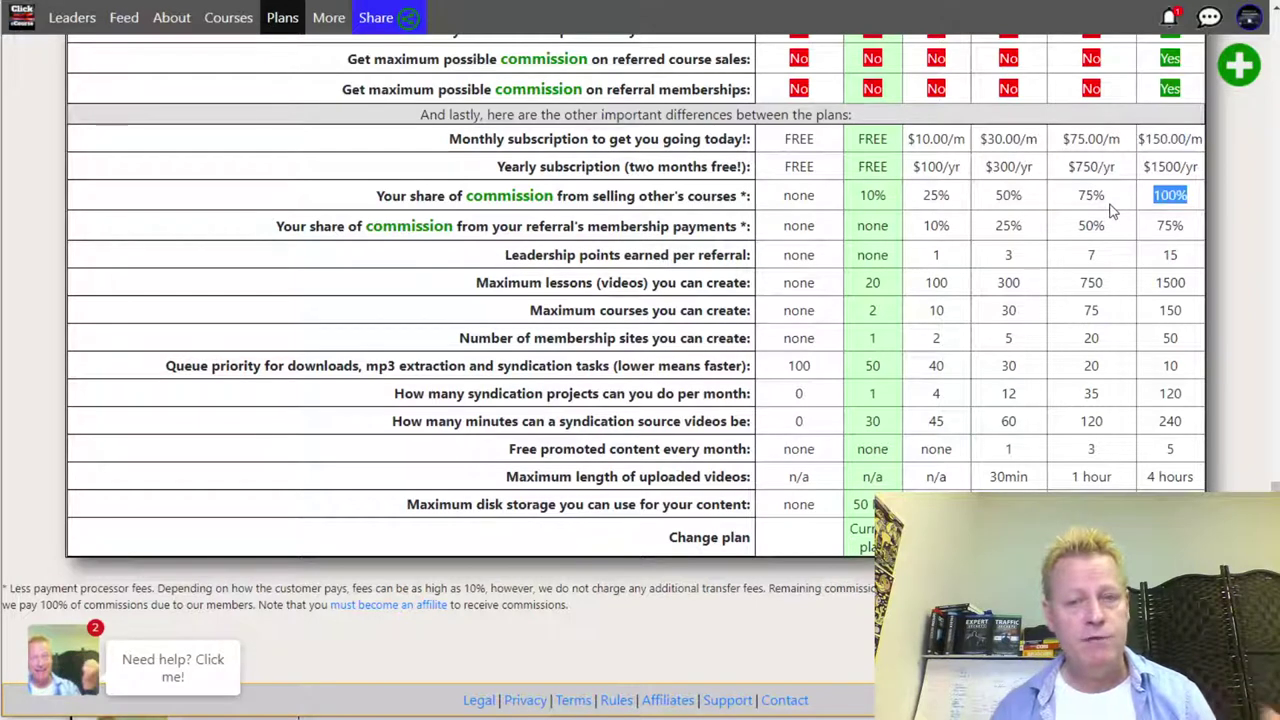
{"action": "left_click", "coordinate": [862, 197]}
{"action": "left_click_drag", "start_coordinate": [862, 197], "coordinate": [890, 199]}
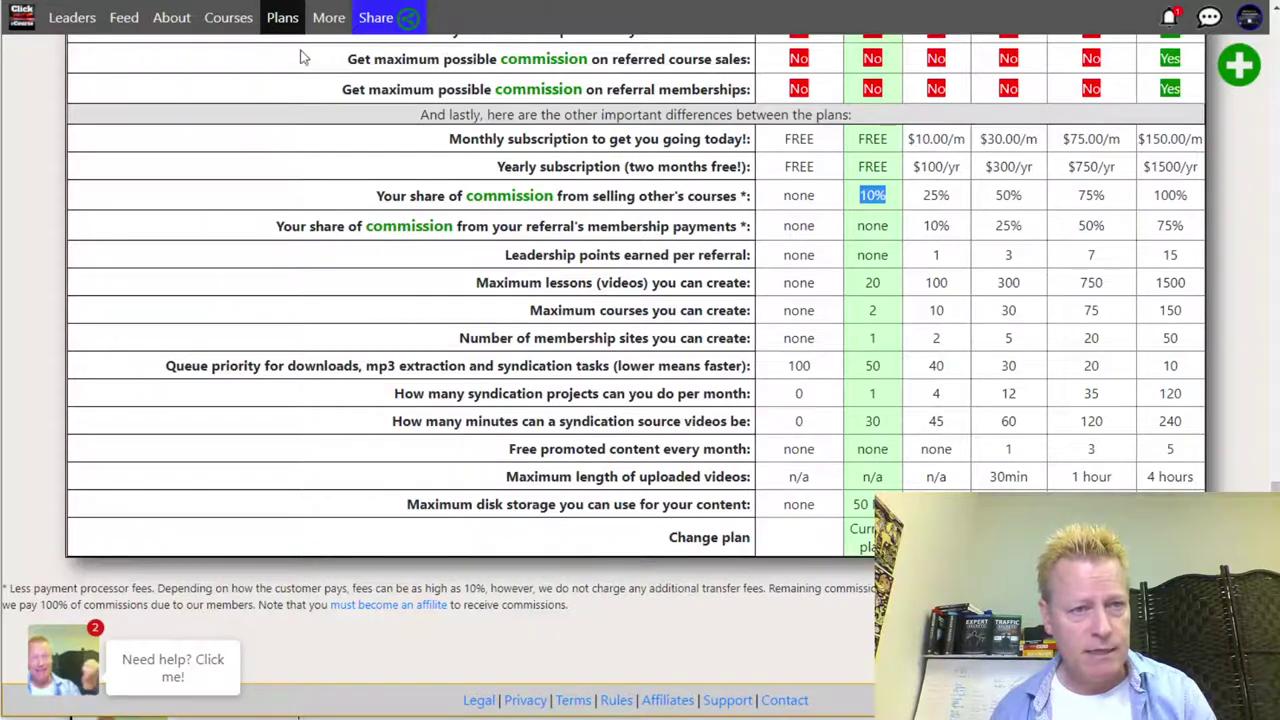
{"action": "scroll", "coordinate": [320, 30], "scroll_direction": "up", "scroll_amount": 3}
- Open the Become an Affiliate page and scroll down to the roll-over examples
{"action": "mouse_move", "coordinate": [329, 22]}
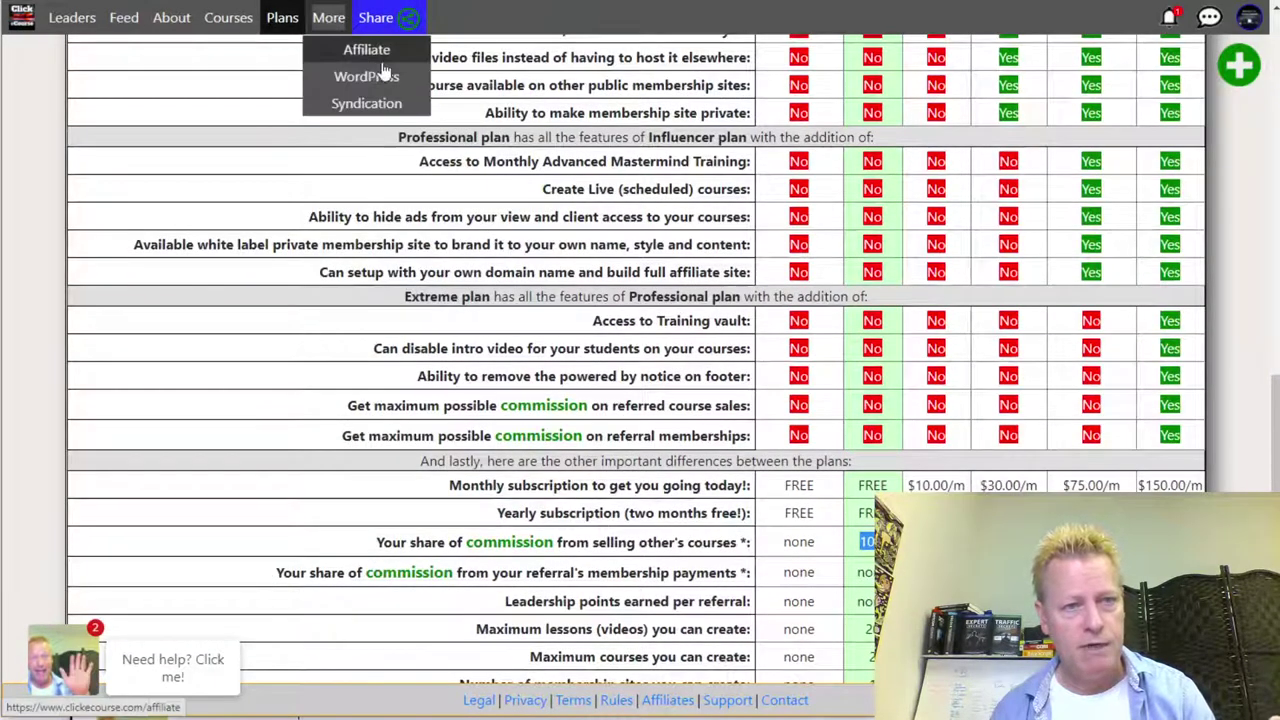
{"action": "left_click", "coordinate": [368, 50]}
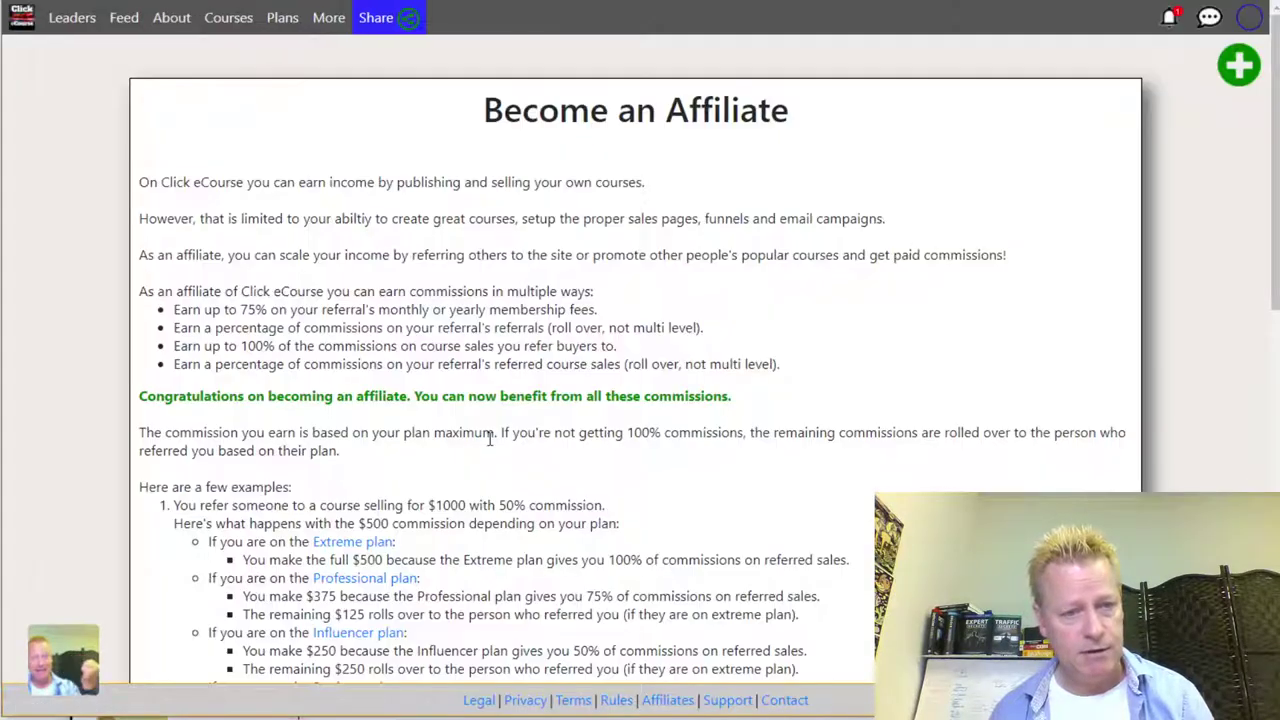
{"action": "scroll", "coordinate": [644, 428], "scroll_direction": "down", "scroll_amount": 3}
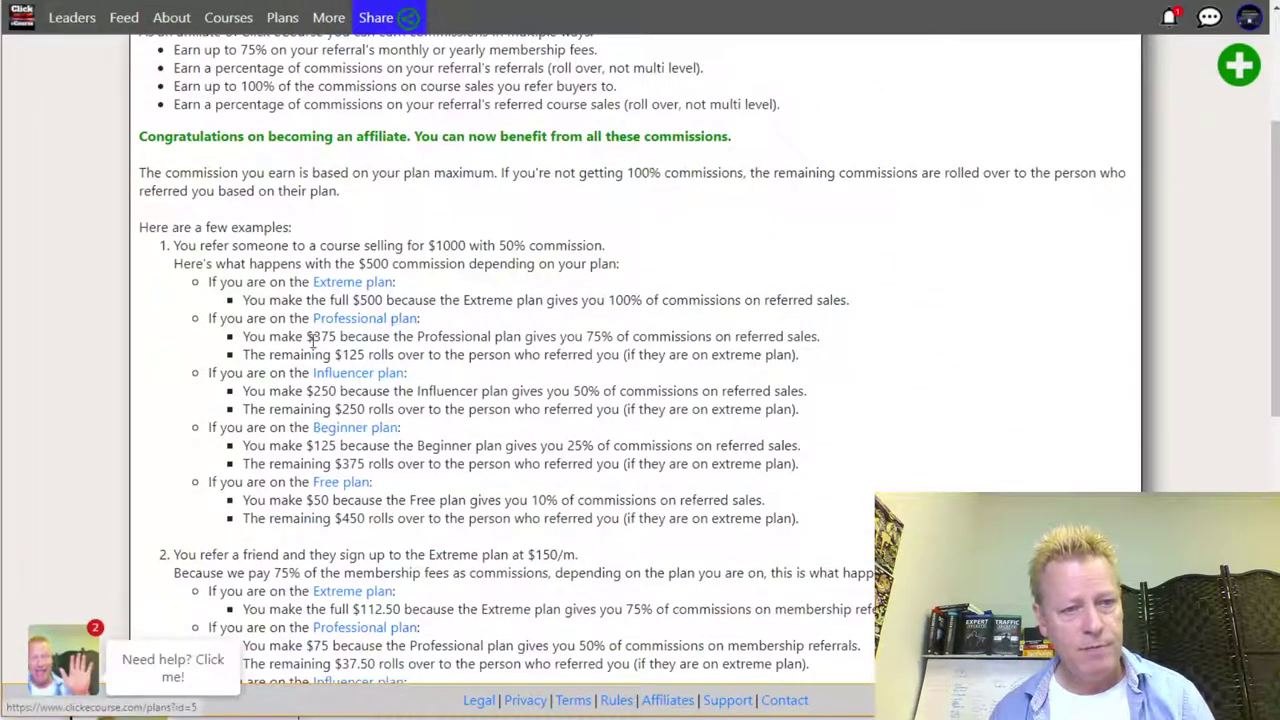
- Highlight Professional's 75% rate, the $125 rolled over, and the referrer's required extreme plan
{"action": "left_click_drag", "start_coordinate": [585, 337], "coordinate": [612, 338]}
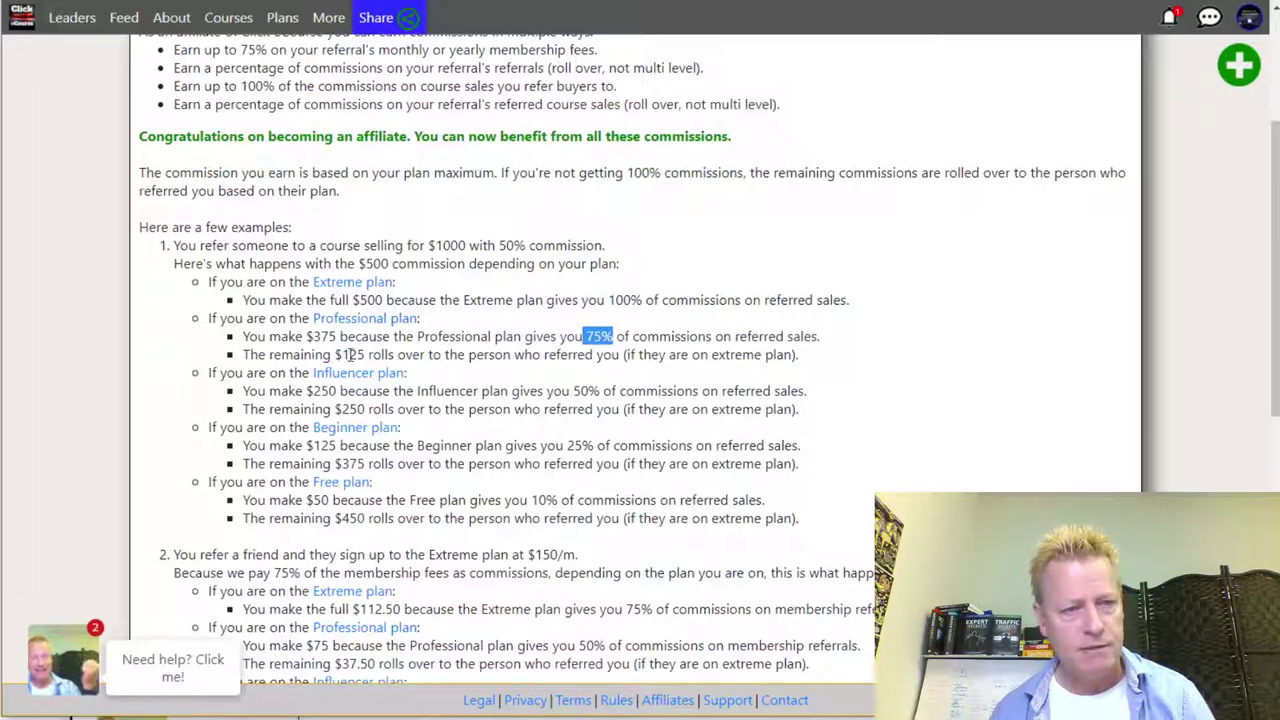
{"action": "left_click_drag", "start_coordinate": [336, 354], "coordinate": [369, 356]}
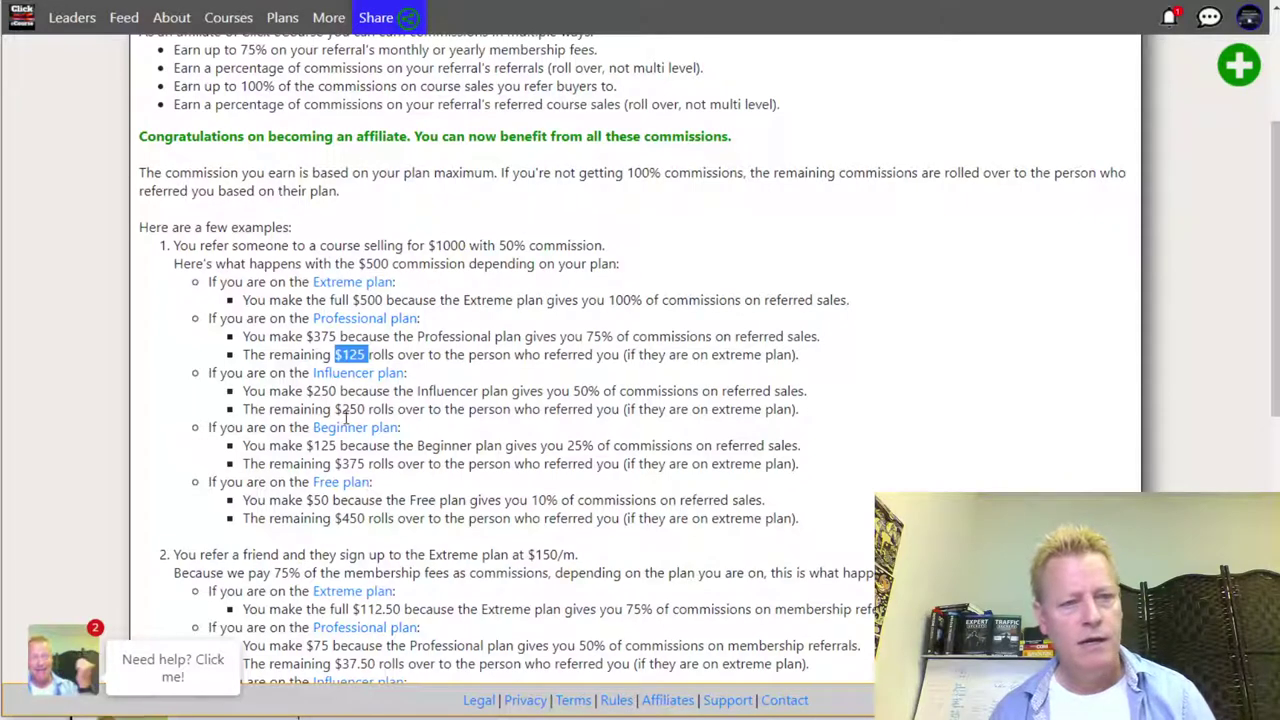
{"action": "double_click", "coordinate": [731, 409]}
{"action": "left_click", "coordinate": [737, 350]}
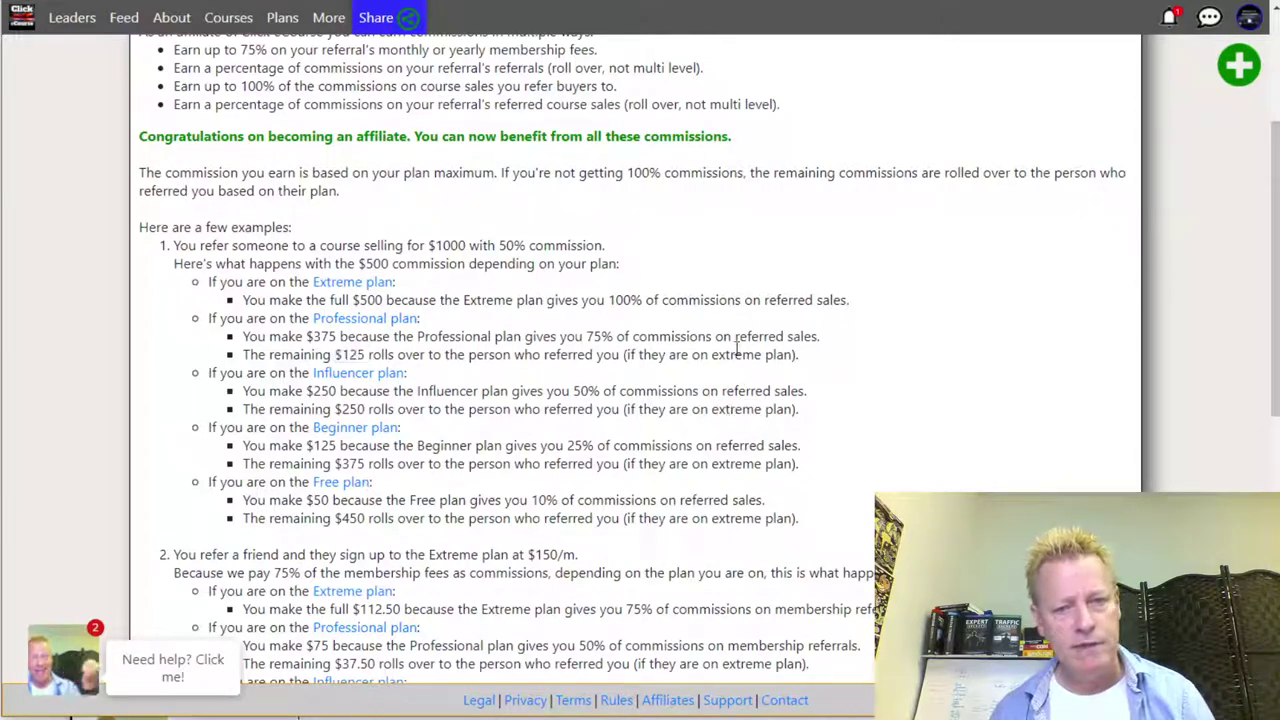
{"action": "double_click", "coordinate": [735, 354]}
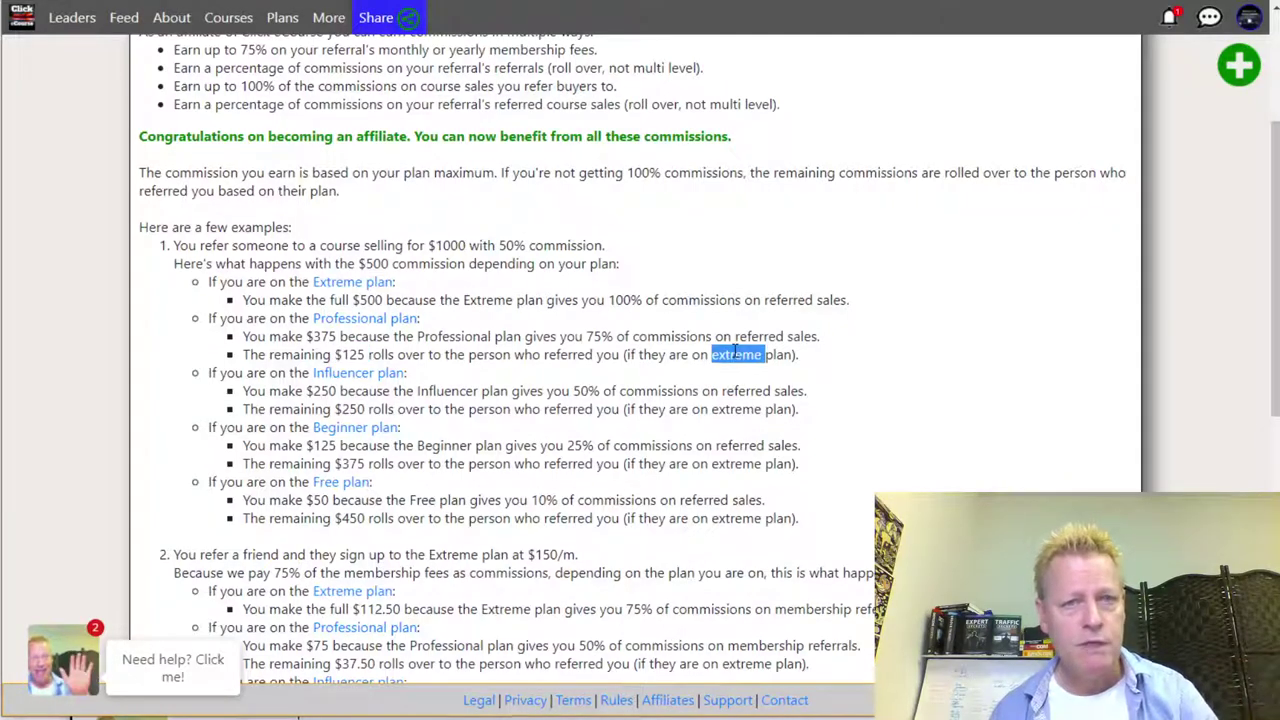
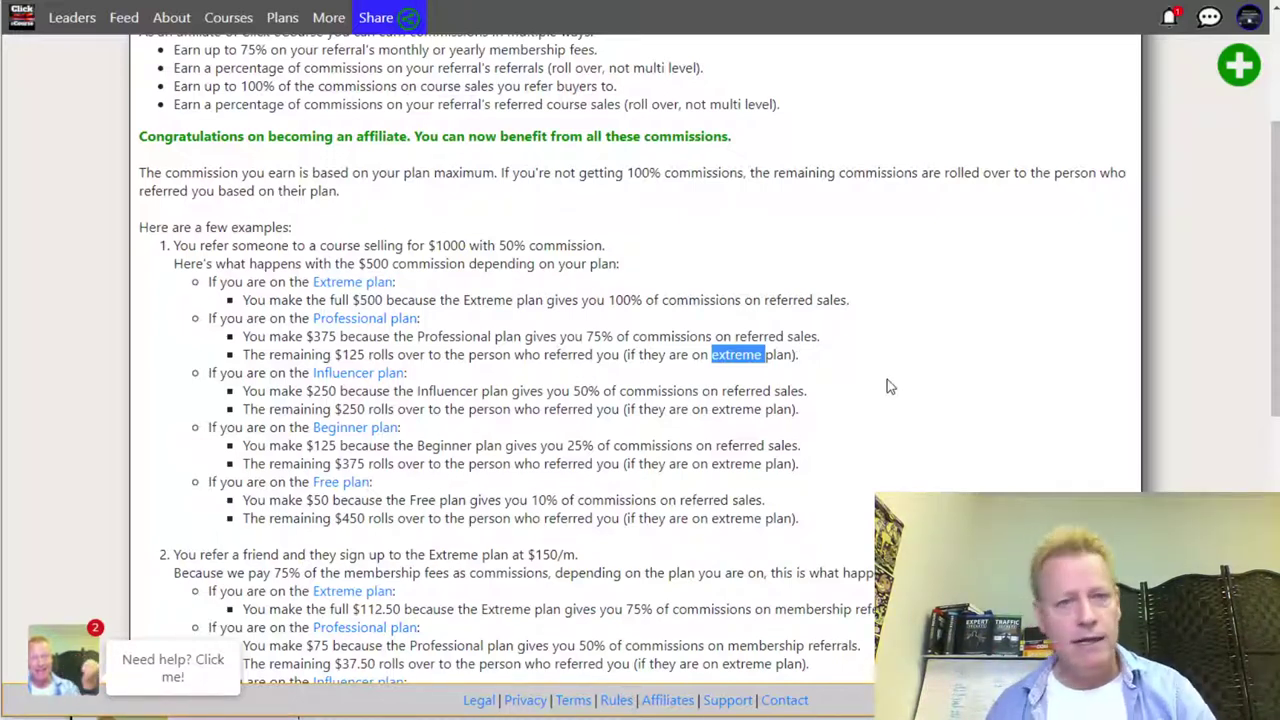
- Open the account's Commissions page, which shows no records found
{"action": "scroll", "coordinate": [775, 435], "scroll_direction": "up", "scroll_amount": 2}
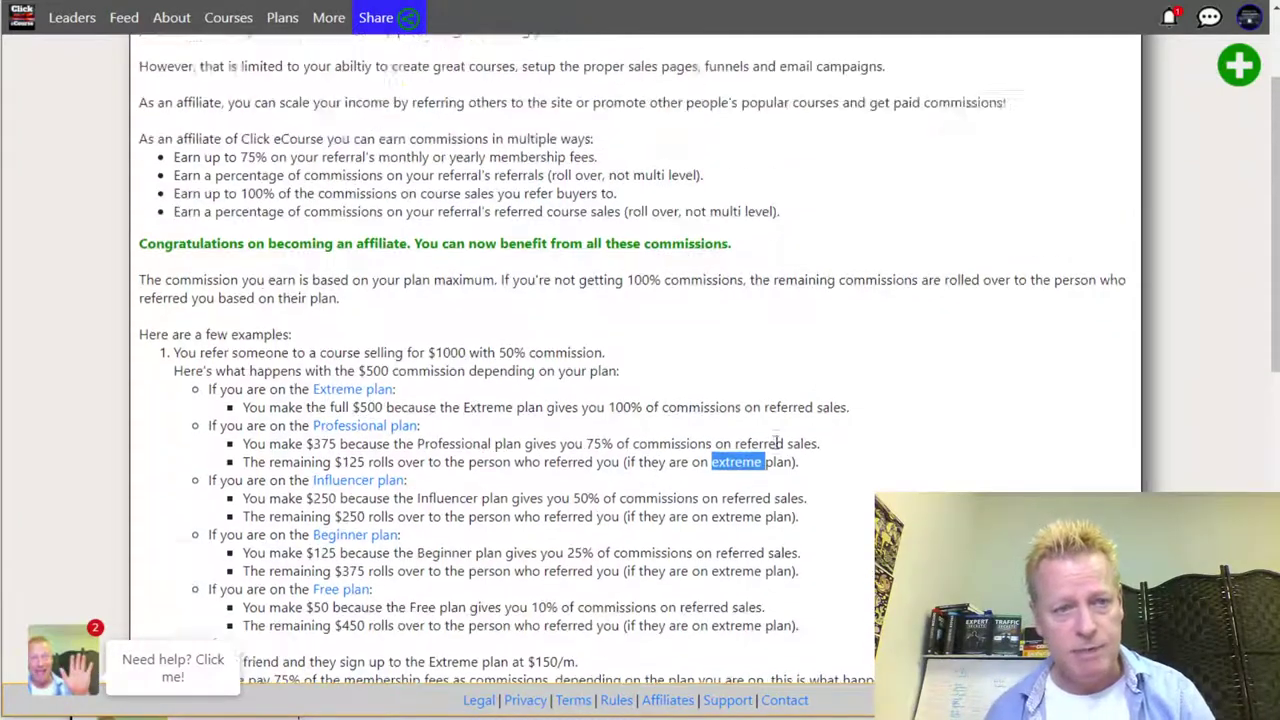
{"action": "scroll", "coordinate": [750, 413], "scroll_direction": "down", "scroll_amount": 2}
{"action": "scroll", "coordinate": [590, 492], "scroll_direction": "down", "scroll_amount": 7}
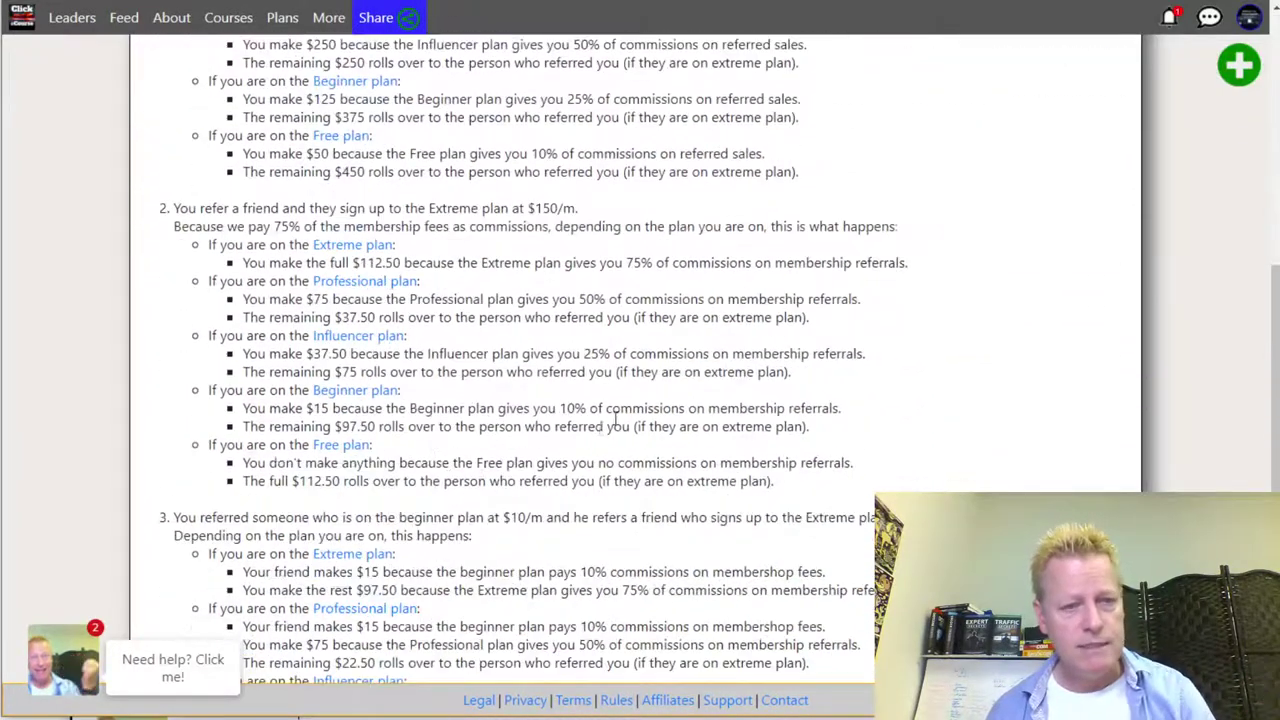
{"action": "scroll", "coordinate": [631, 418], "scroll_direction": "up", "scroll_amount": 9}
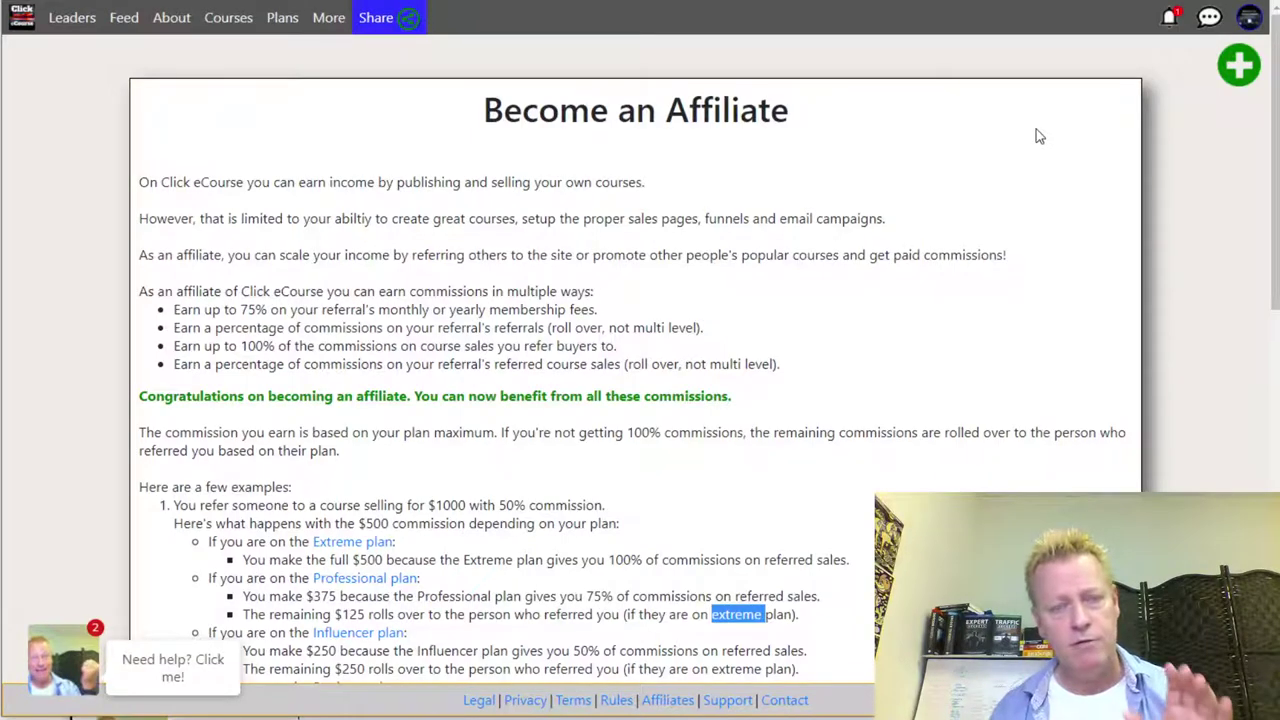
{"action": "scroll", "coordinate": [760, 203], "scroll_direction": "down", "scroll_amount": 3}
{"action": "scroll", "coordinate": [760, 203], "scroll_direction": "down", "scroll_amount": 5}
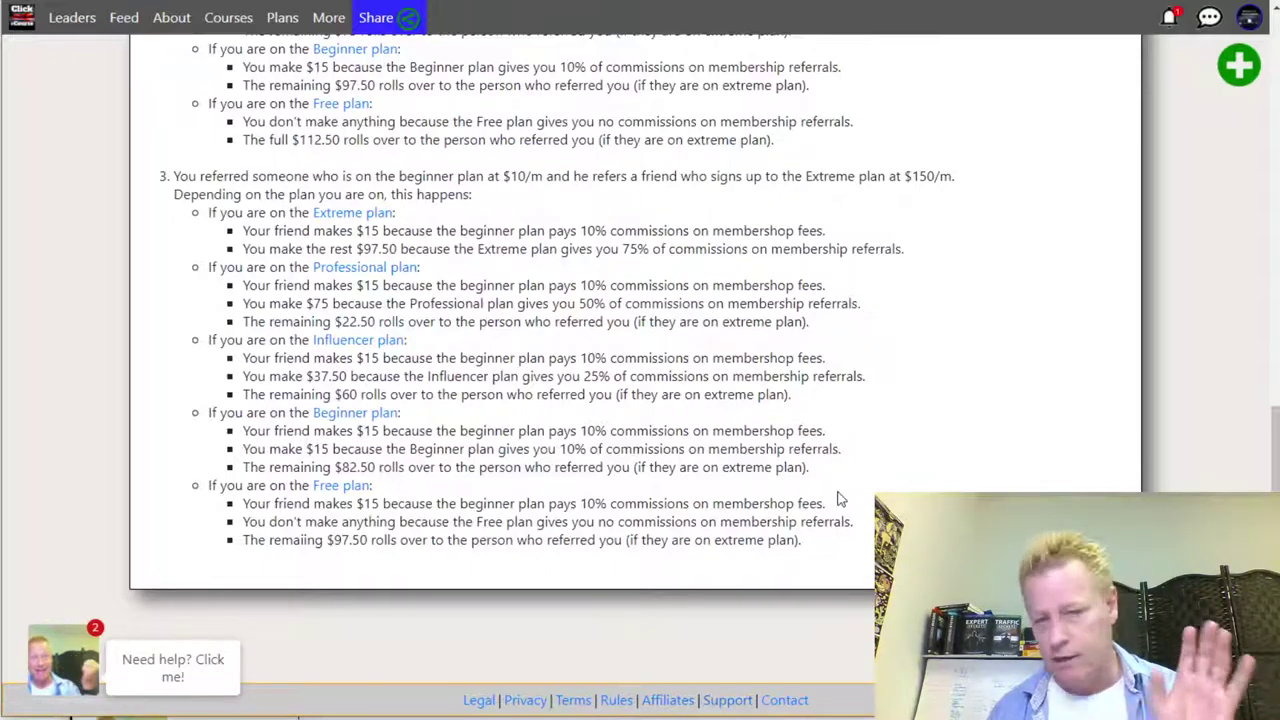
{"action": "scroll", "coordinate": [838, 498], "scroll_direction": "up", "scroll_amount": 8}
{"action": "scroll", "coordinate": [838, 498], "scroll_direction": "up", "scroll_amount": 1}
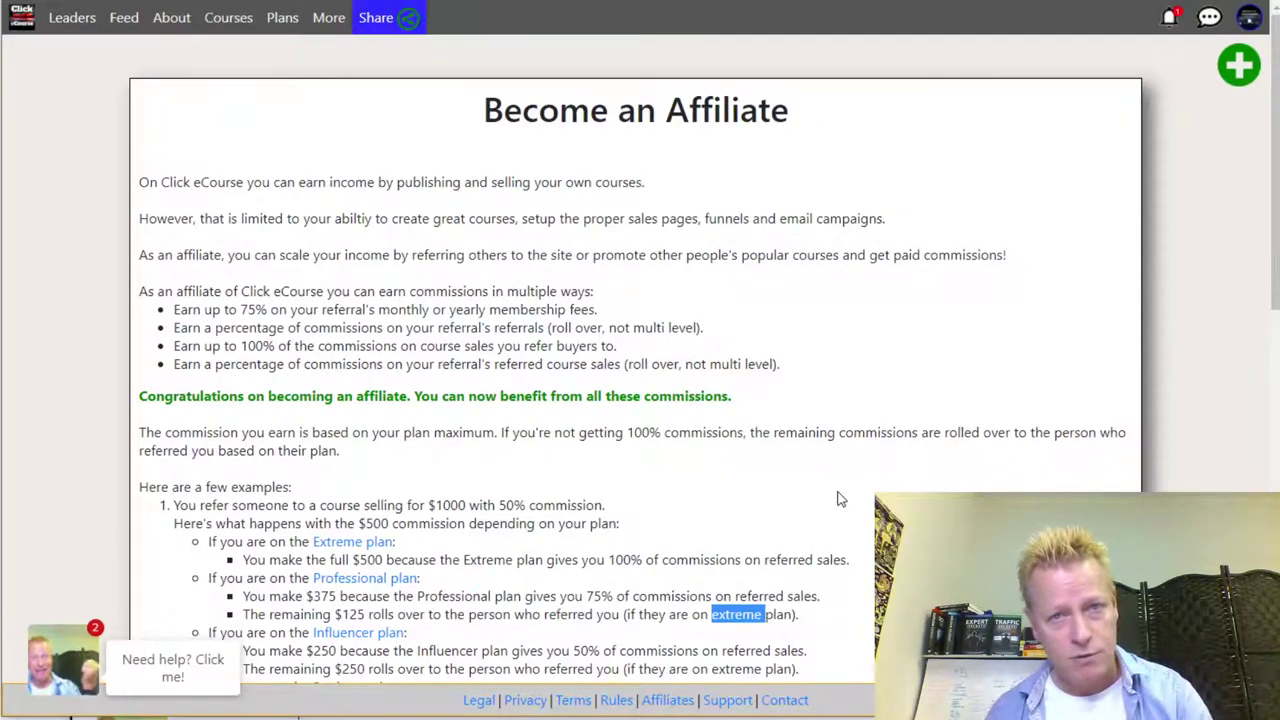
{"action": "left_click", "coordinate": [1250, 20]}
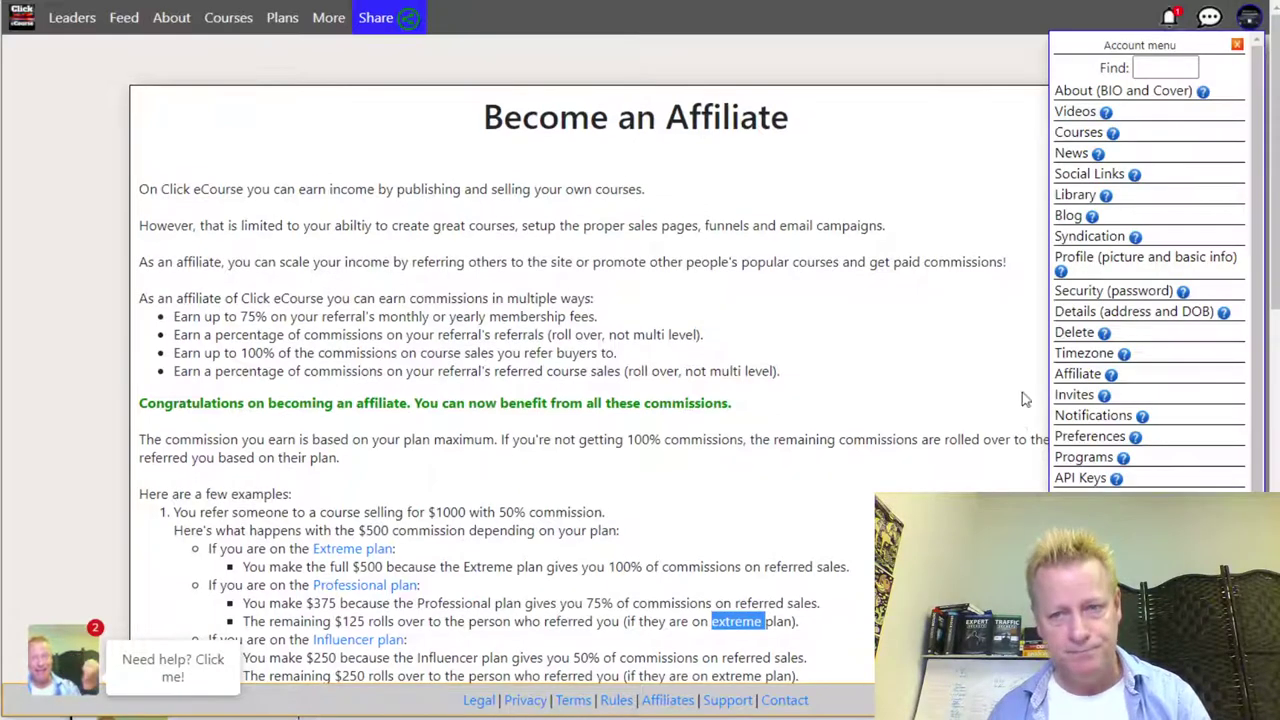
{"action": "scroll", "coordinate": [1150, 288], "scroll_direction": "down", "scroll_amount": 1}
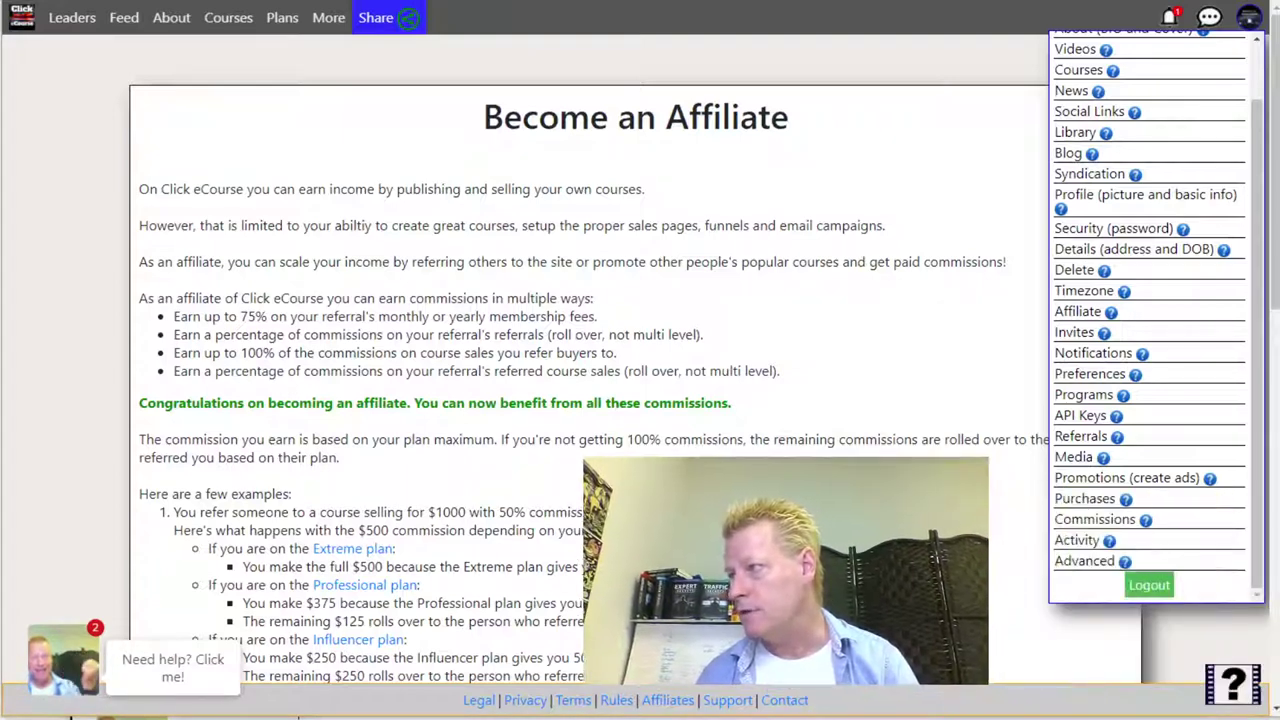
{"action": "left_click", "coordinate": [1095, 519]}
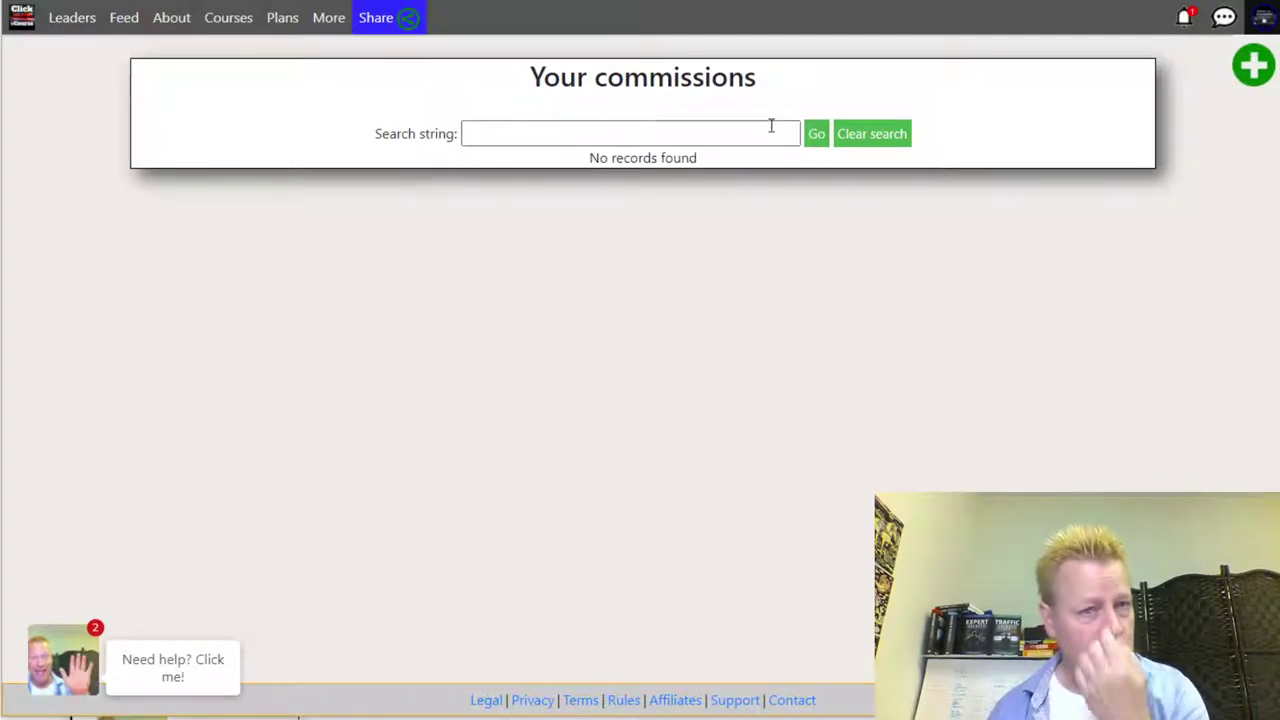
- Reopen the account menu and filter it by 'log'
{"action": "left_click", "coordinate": [1263, 17]}
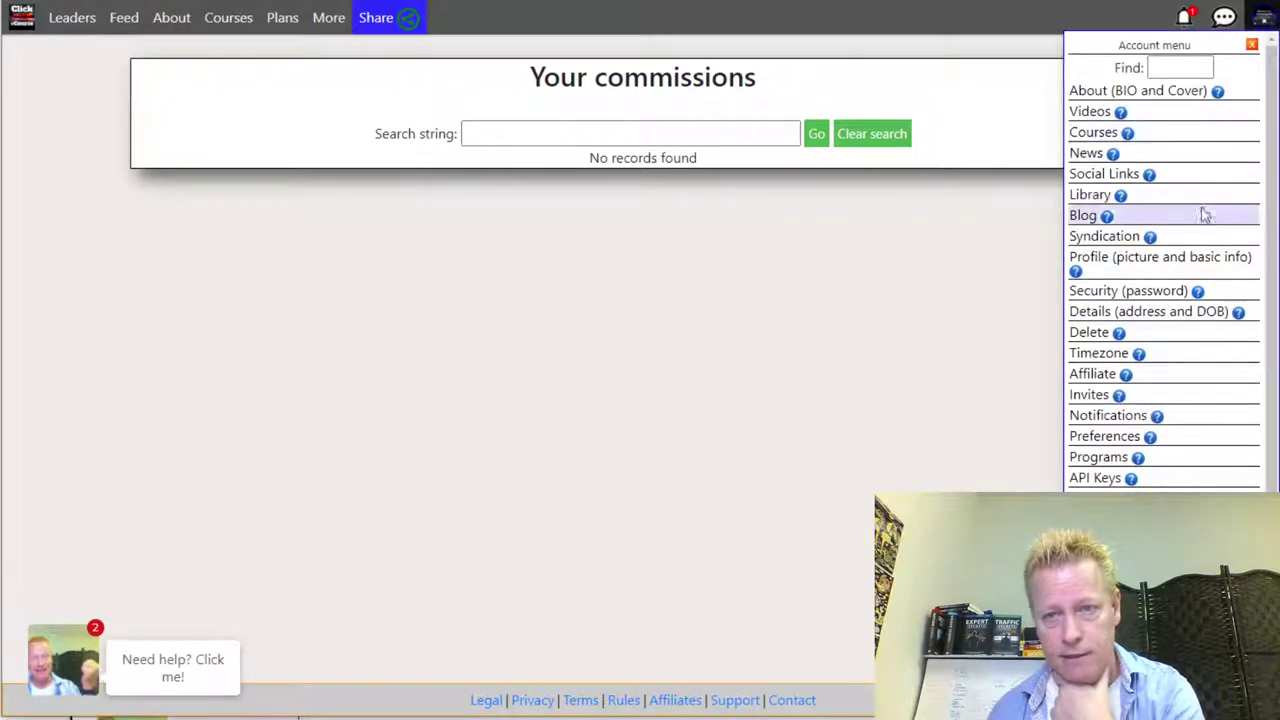
{"action": "scroll", "coordinate": [1194, 380], "scroll_direction": "down", "scroll_amount": 1}
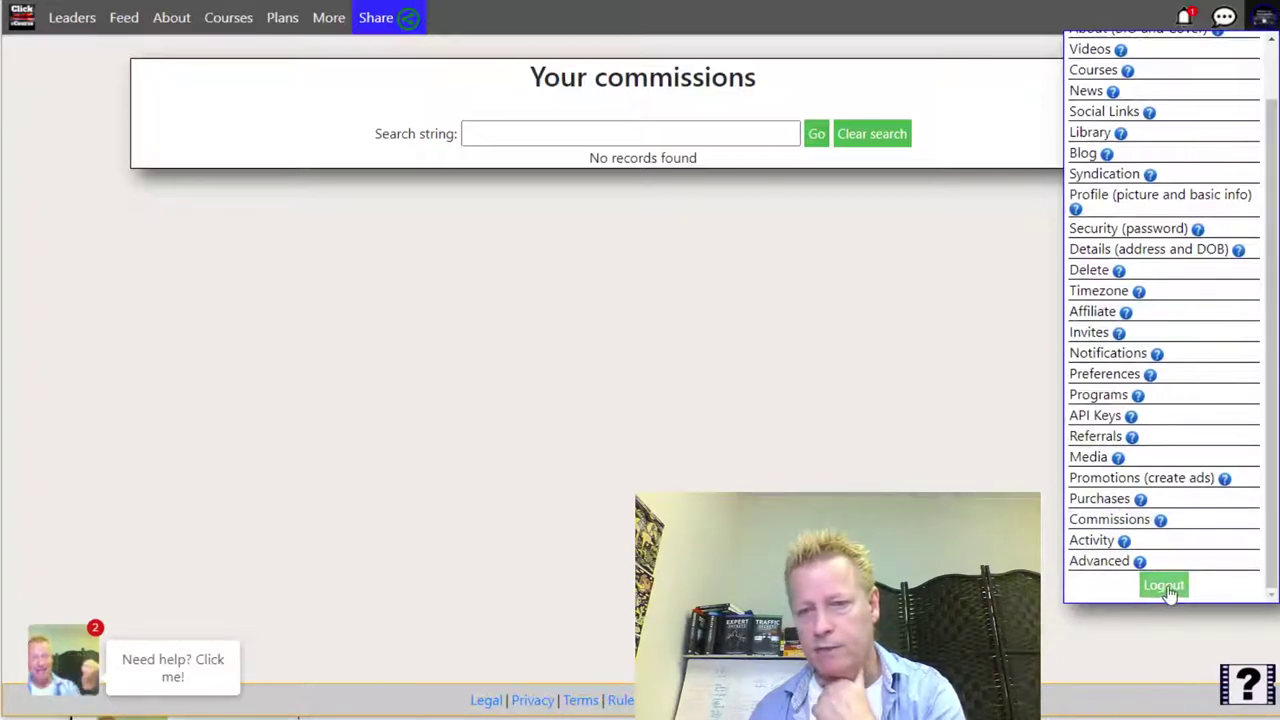
{"action": "scroll", "coordinate": [1168, 560], "scroll_direction": "up", "scroll_amount": 2}
{"action": "type", "text": "log"}
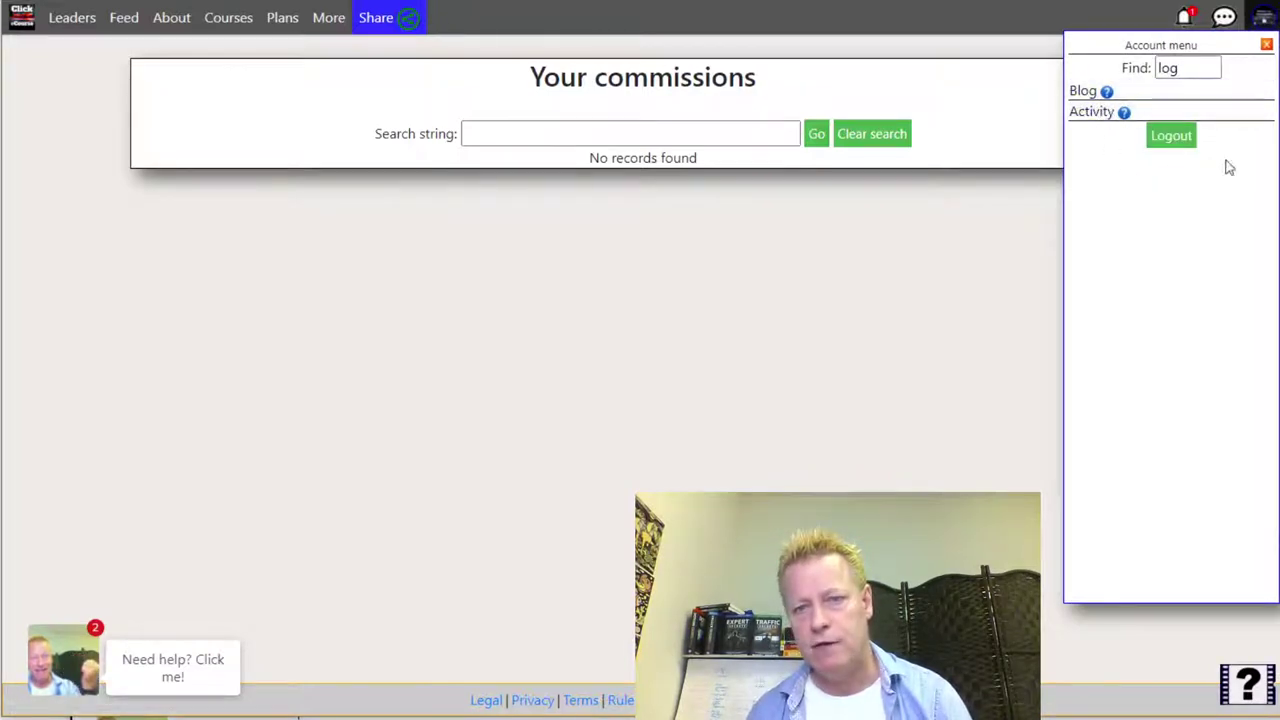
- Browse the 84-record login Activity history, jumping to the last page and then page 8
{"action": "left_click", "coordinate": [1097, 113]}
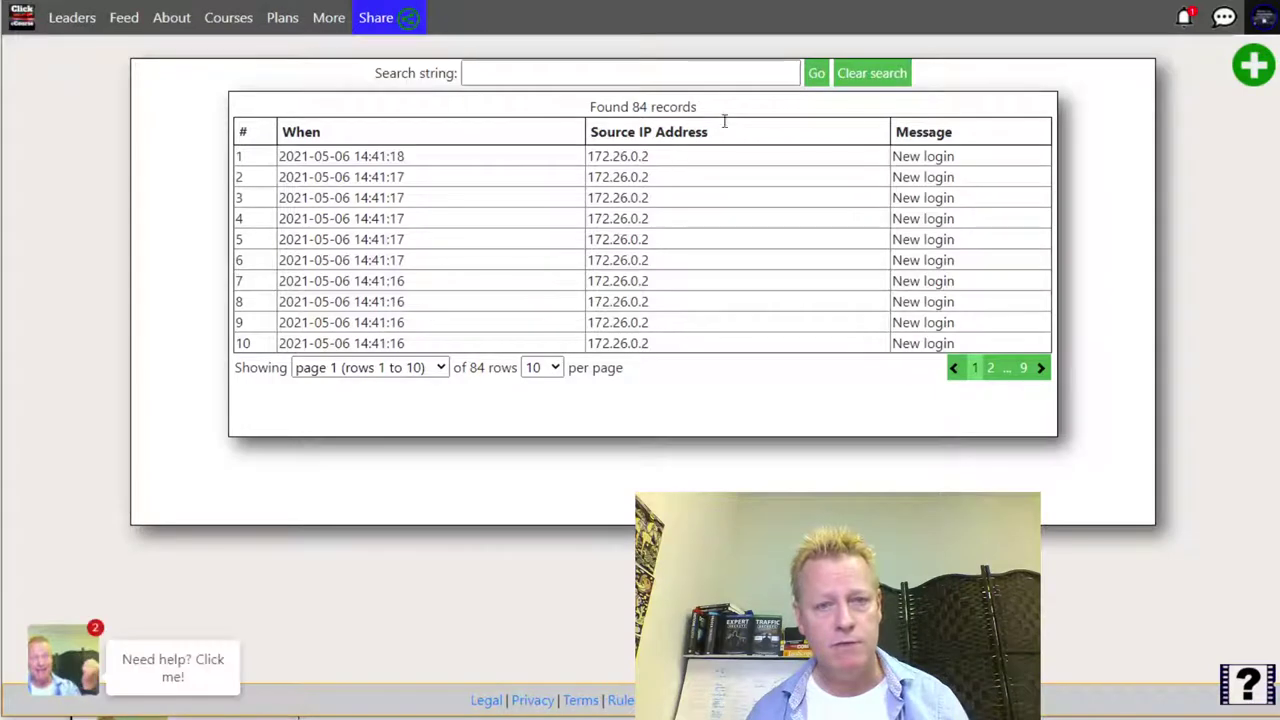
{"action": "left_click_drag", "start_coordinate": [914, 164], "coordinate": [943, 194]}
{"action": "left_click", "coordinate": [943, 194]}
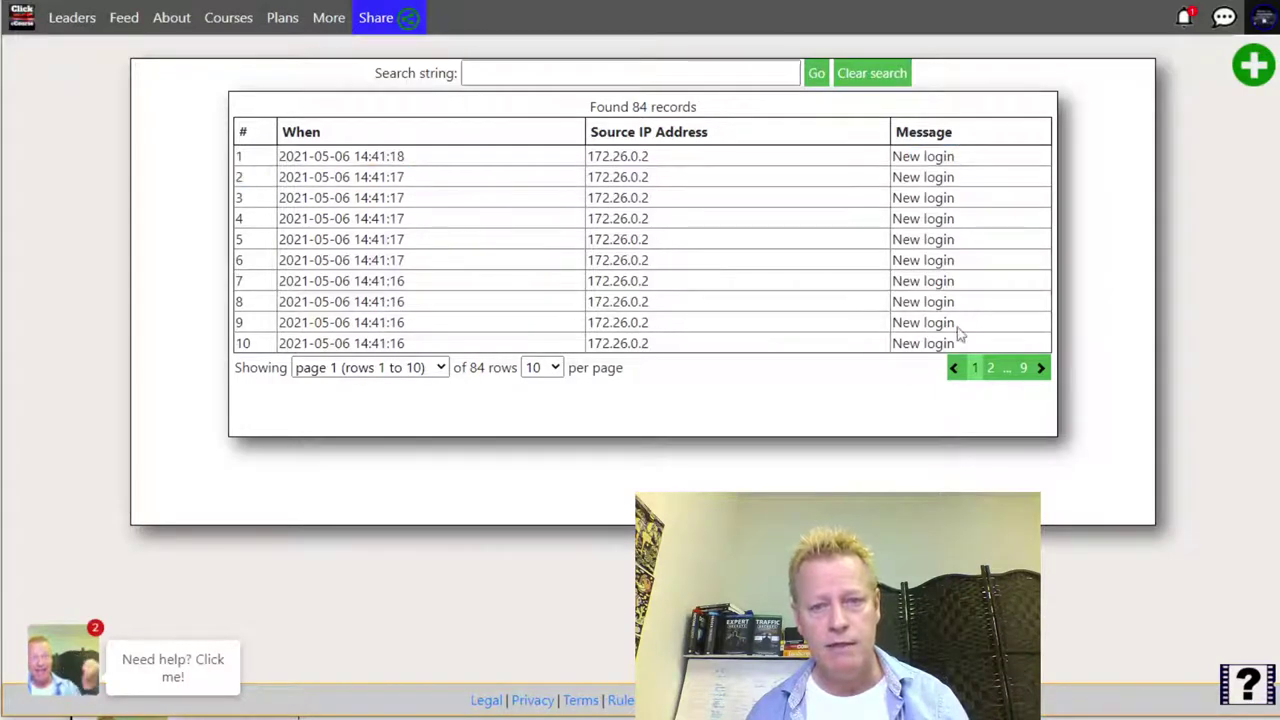
{"action": "left_click", "coordinate": [1027, 370]}
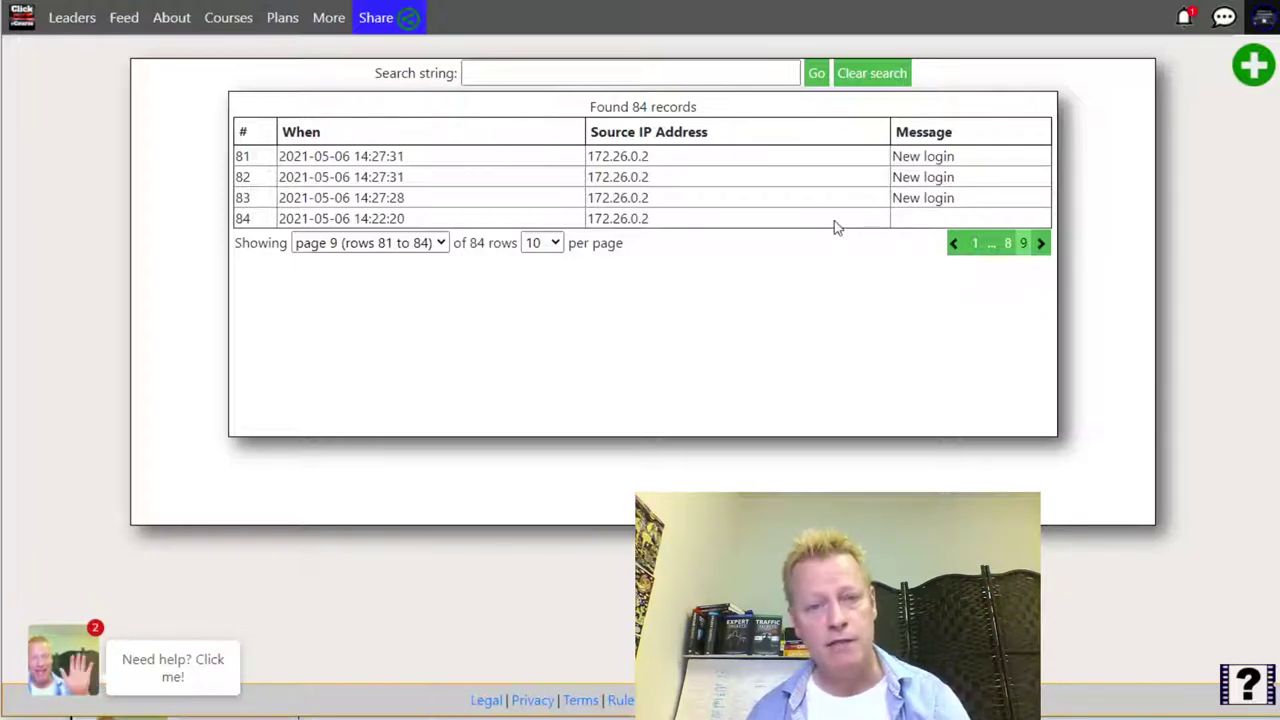
{"action": "left_click", "coordinate": [1007, 245]}
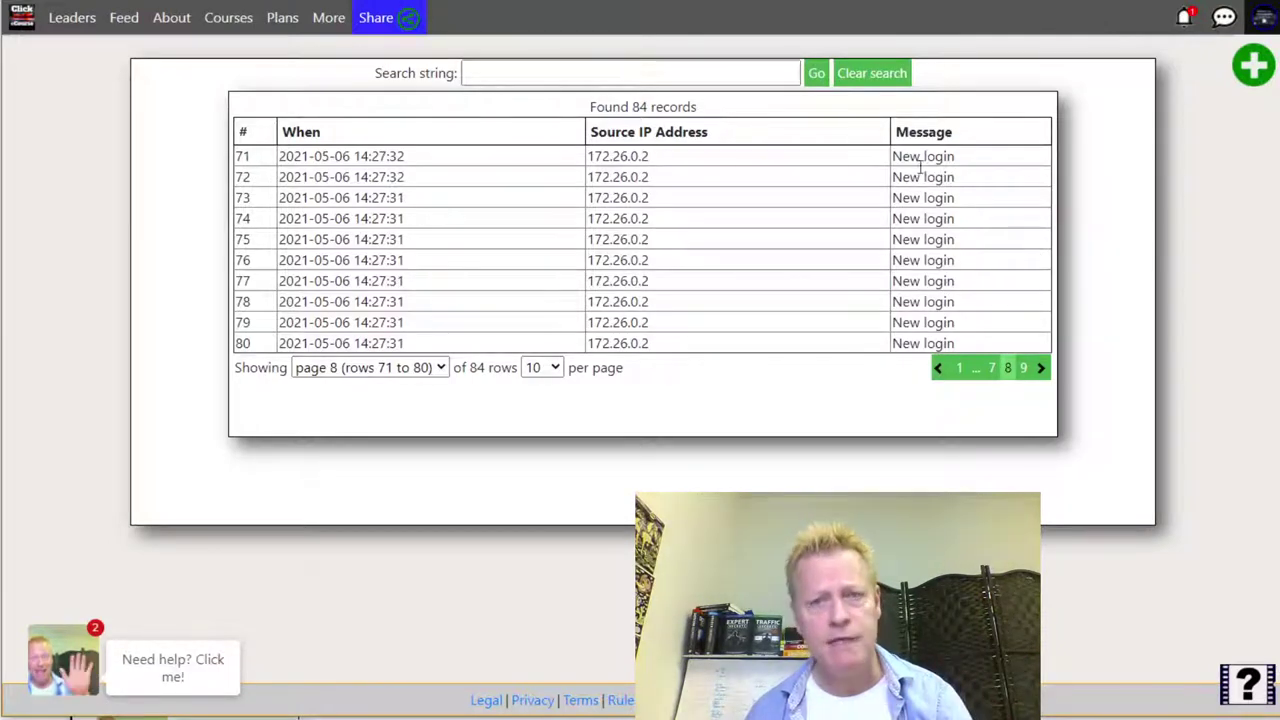
{"action": "left_click", "coordinate": [1263, 22]}
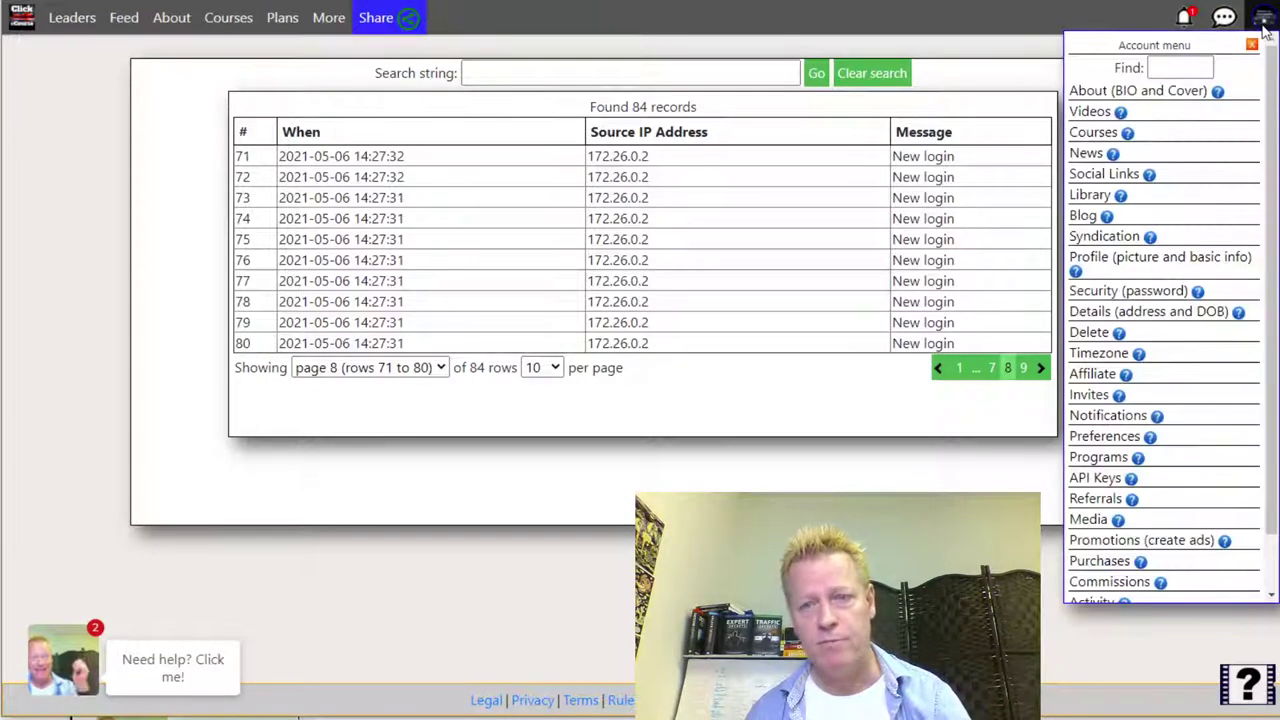
{"action": "scroll", "coordinate": [1206, 457], "scroll_direction": "down", "scroll_amount": 2}
- Log out of the account and log back in with Continue with Facebook
{"action": "left_click", "coordinate": [1165, 586]}
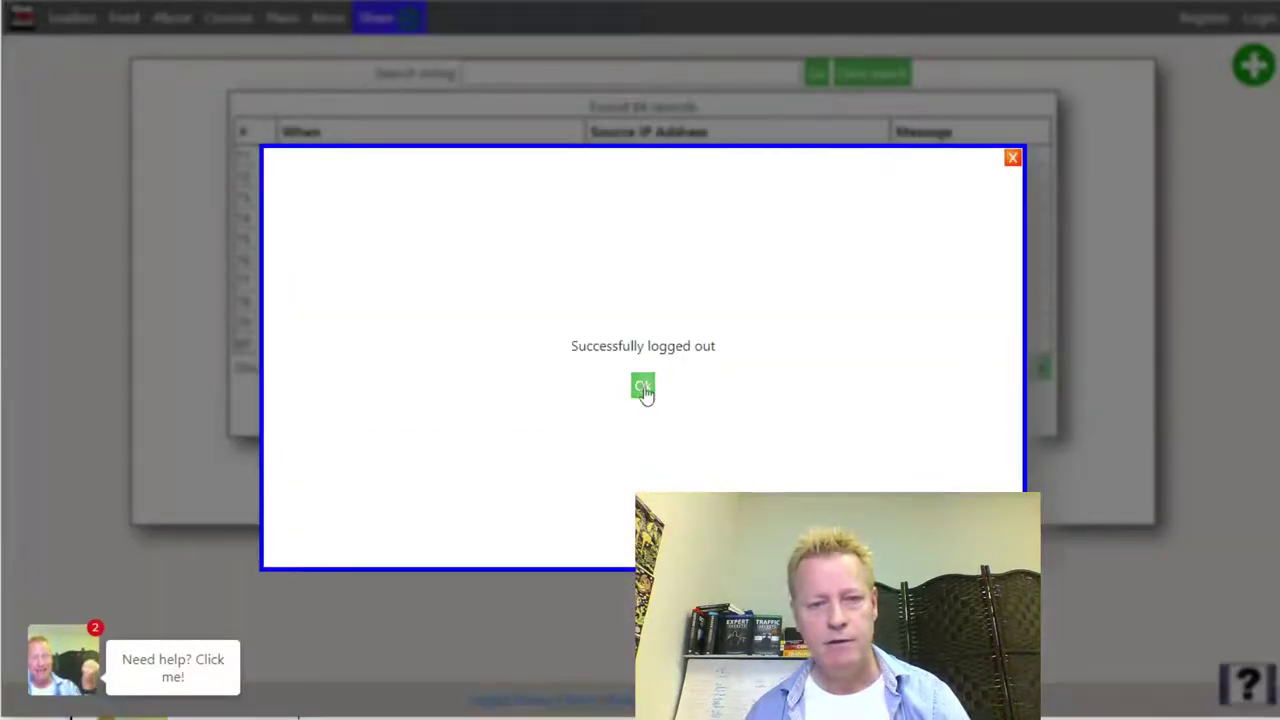
{"action": "left_click", "coordinate": [643, 388]}
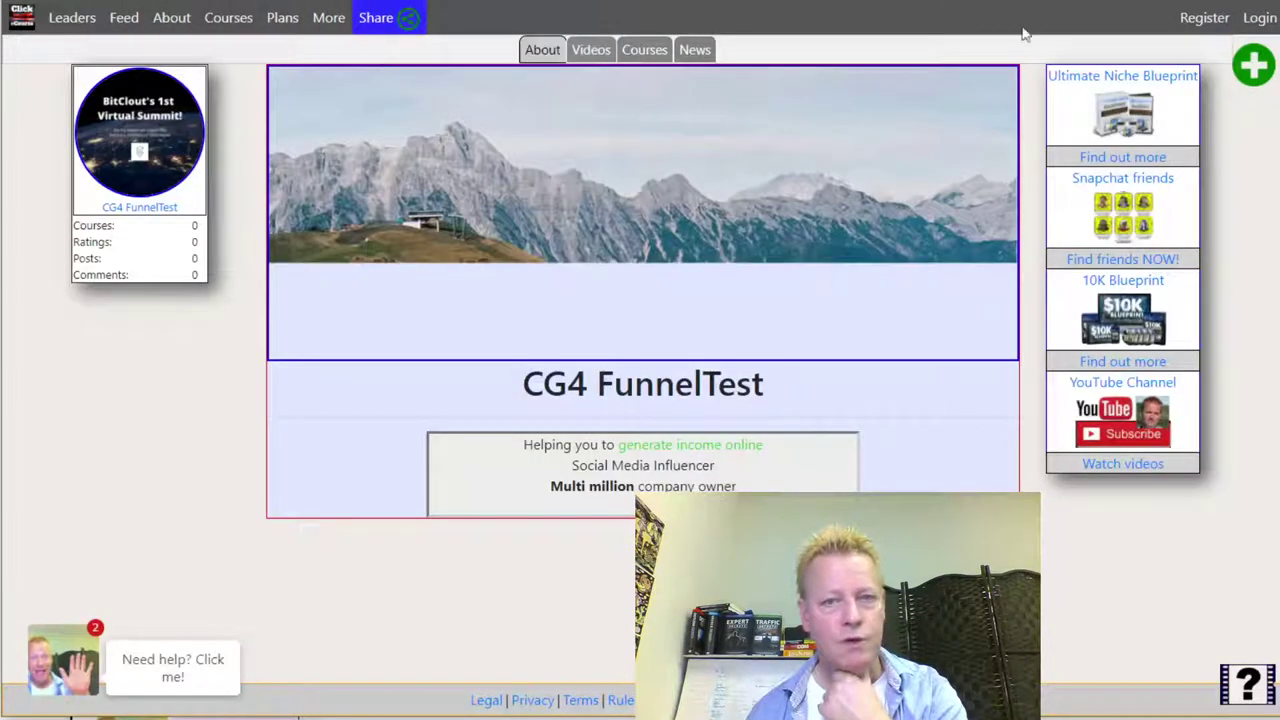
{"action": "left_click", "coordinate": [1258, 20]}
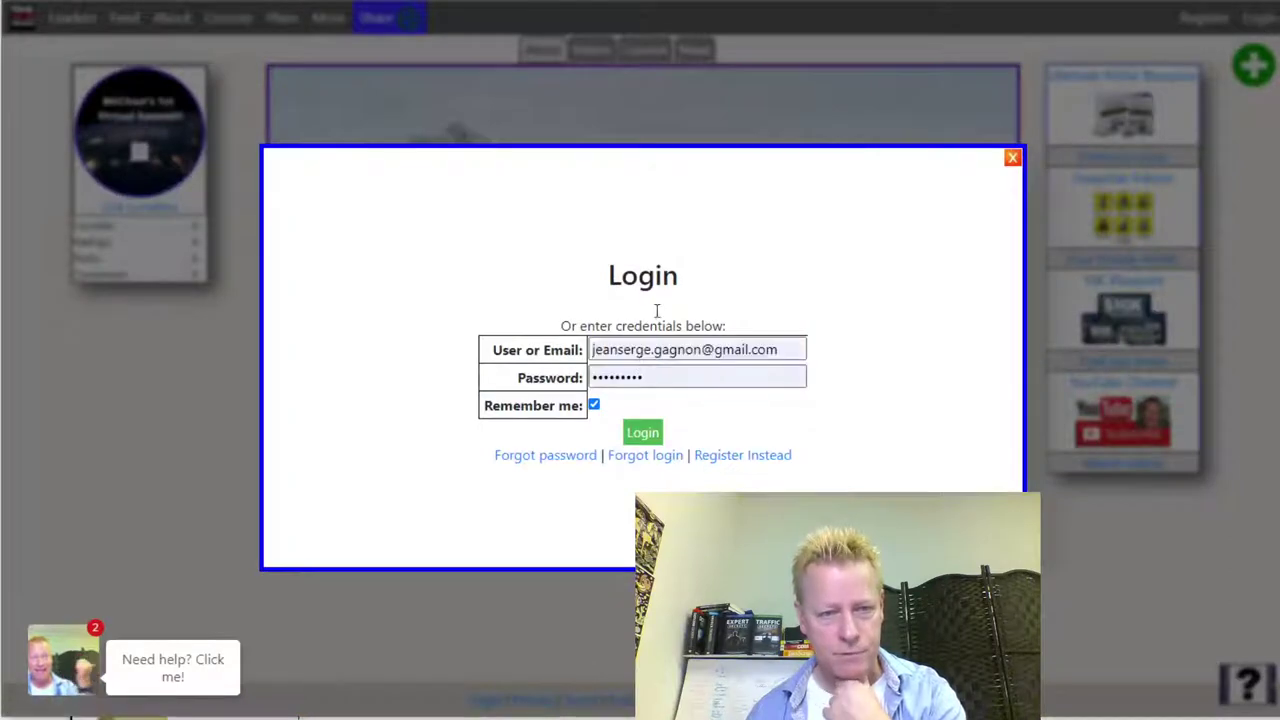
{"action": "left_click", "coordinate": [671, 304]}
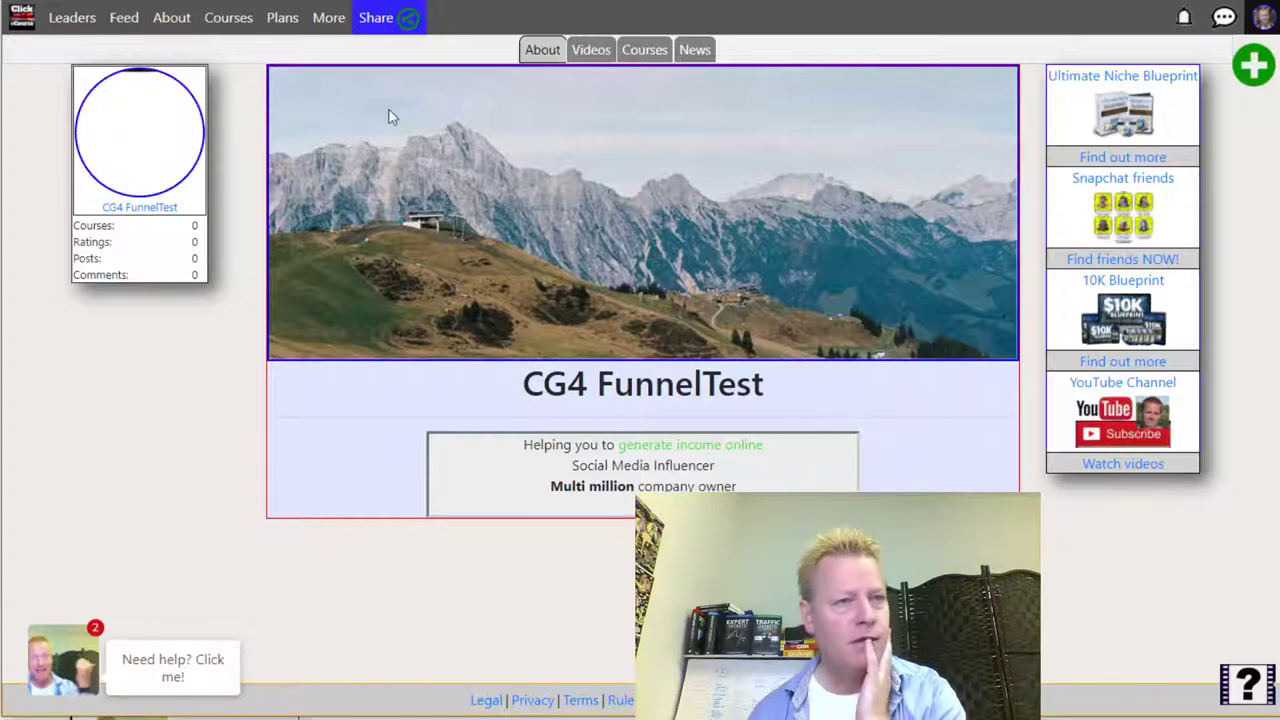
- Open the new account's Commissions page from the account menu
{"action": "left_click", "coordinate": [1263, 17]}
{"action": "scroll", "coordinate": [1200, 300], "scroll_direction": "down", "scroll_amount": 1}
{"action": "scroll", "coordinate": [1203, 316], "scroll_direction": "down", "scroll_amount": 2}
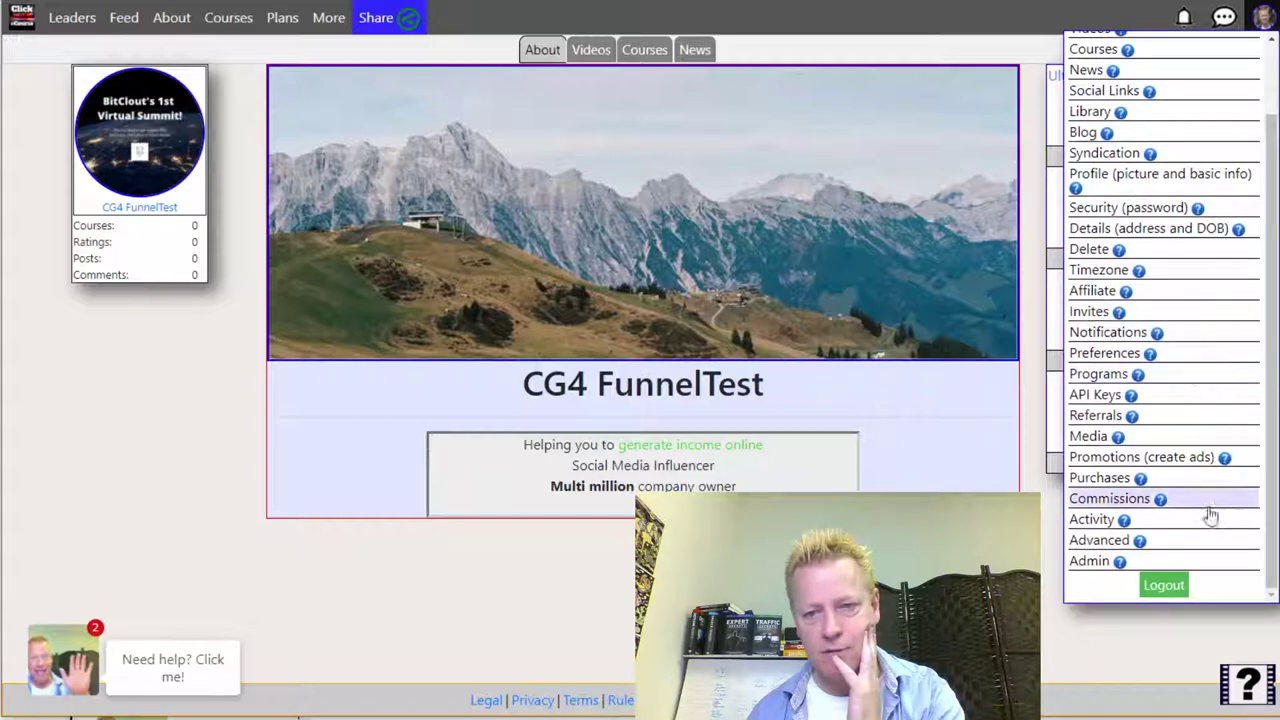
{"action": "left_click", "coordinate": [876, 410]}
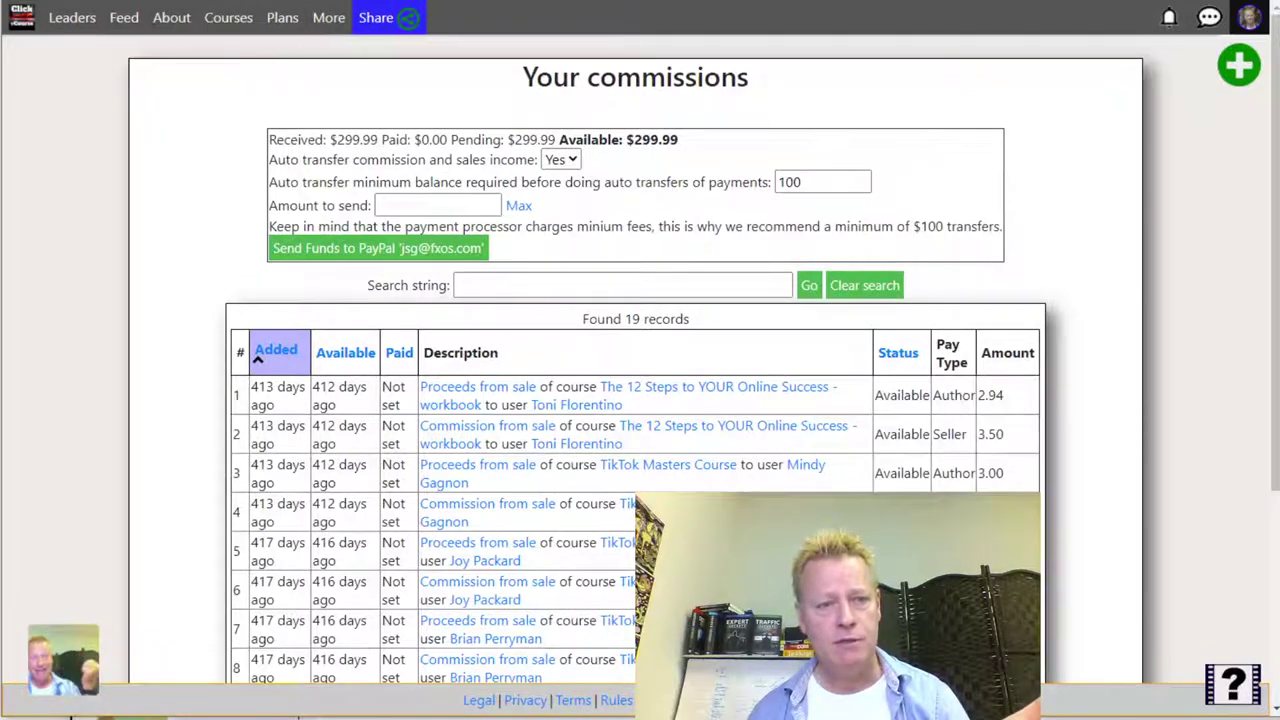
{"action": "scroll", "coordinate": [733, 258], "scroll_direction": "down", "scroll_amount": 3}
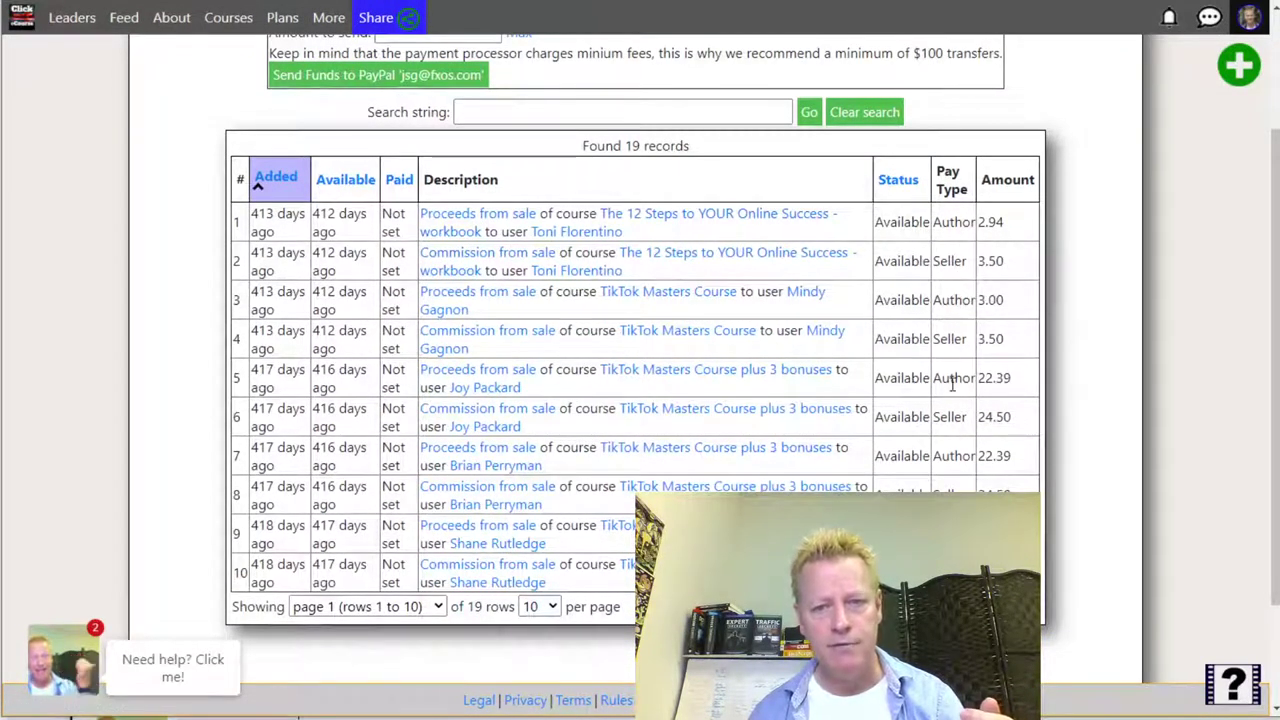
{"action": "scroll", "coordinate": [952, 385], "scroll_direction": "down", "scroll_amount": 3}
{"action": "scroll", "coordinate": [929, 330], "scroll_direction": "up", "scroll_amount": 5}
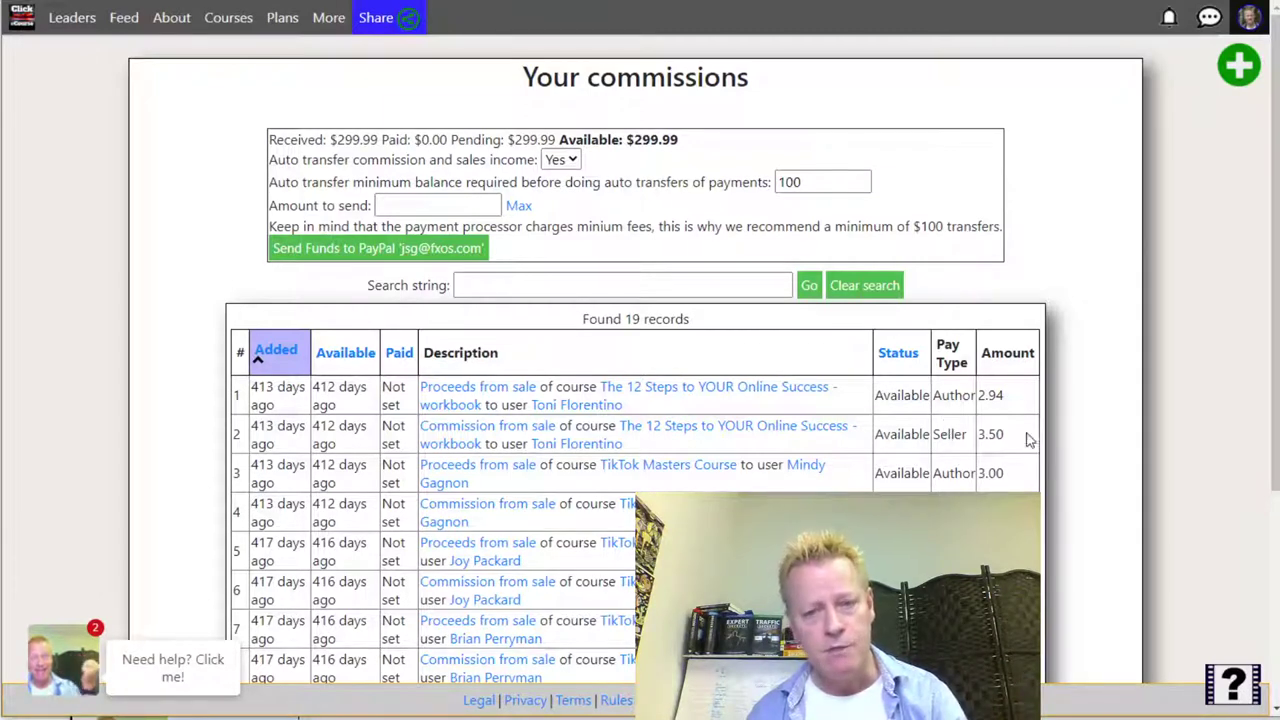
{"action": "left_click_drag", "start_coordinate": [1005, 396], "coordinate": [980, 397]}
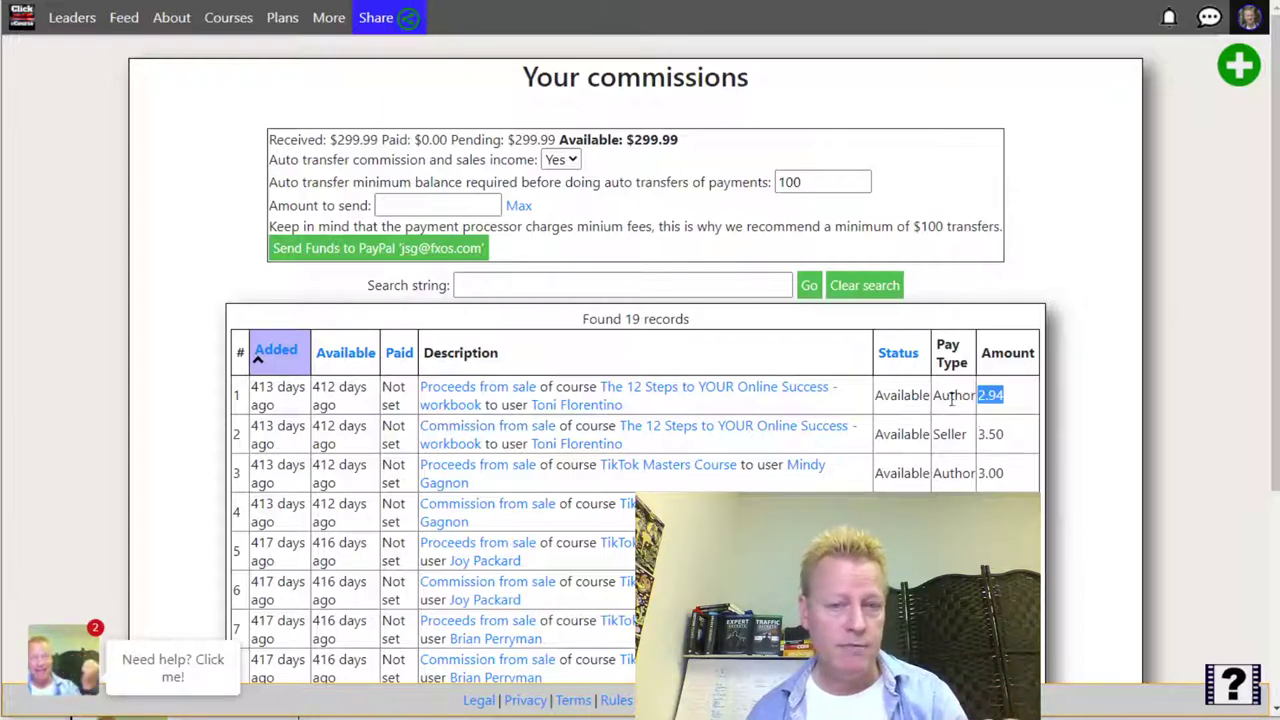
{"action": "left_click_drag", "start_coordinate": [913, 395], "coordinate": [997, 395]}
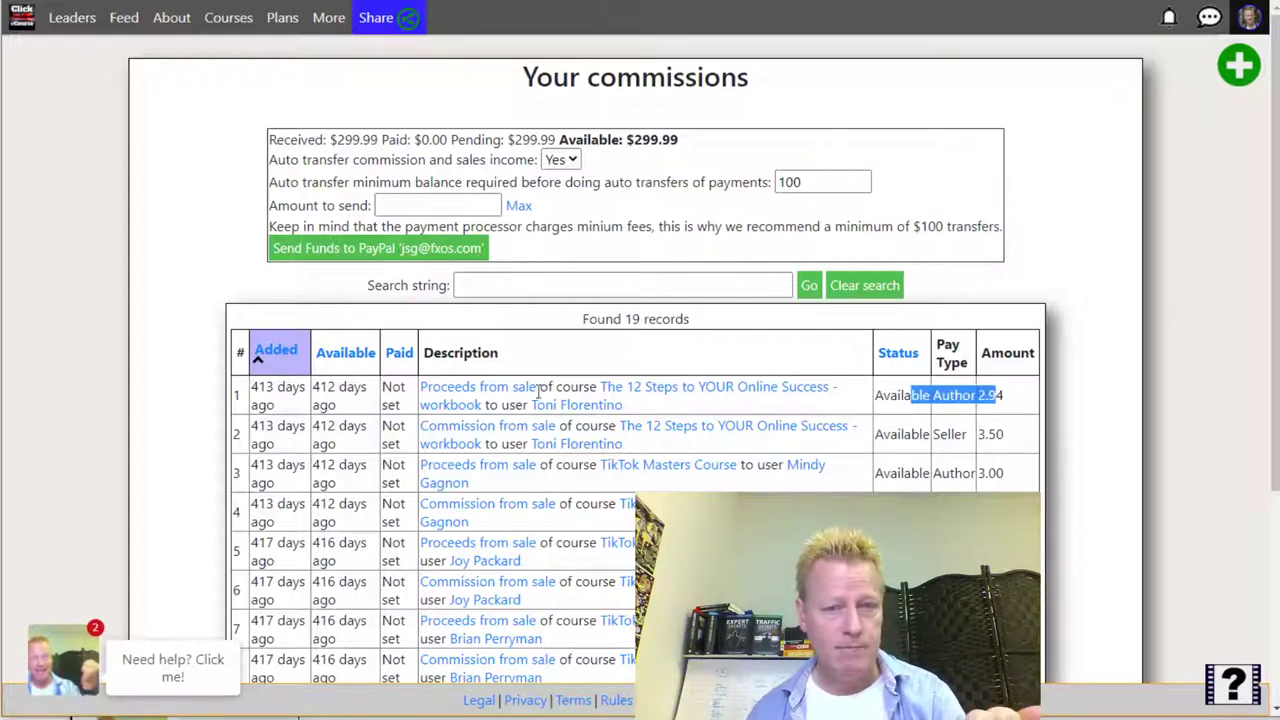
{"action": "left_click_drag", "start_coordinate": [911, 433], "coordinate": [980, 434]}
{"action": "left_click", "coordinate": [1023, 474]}
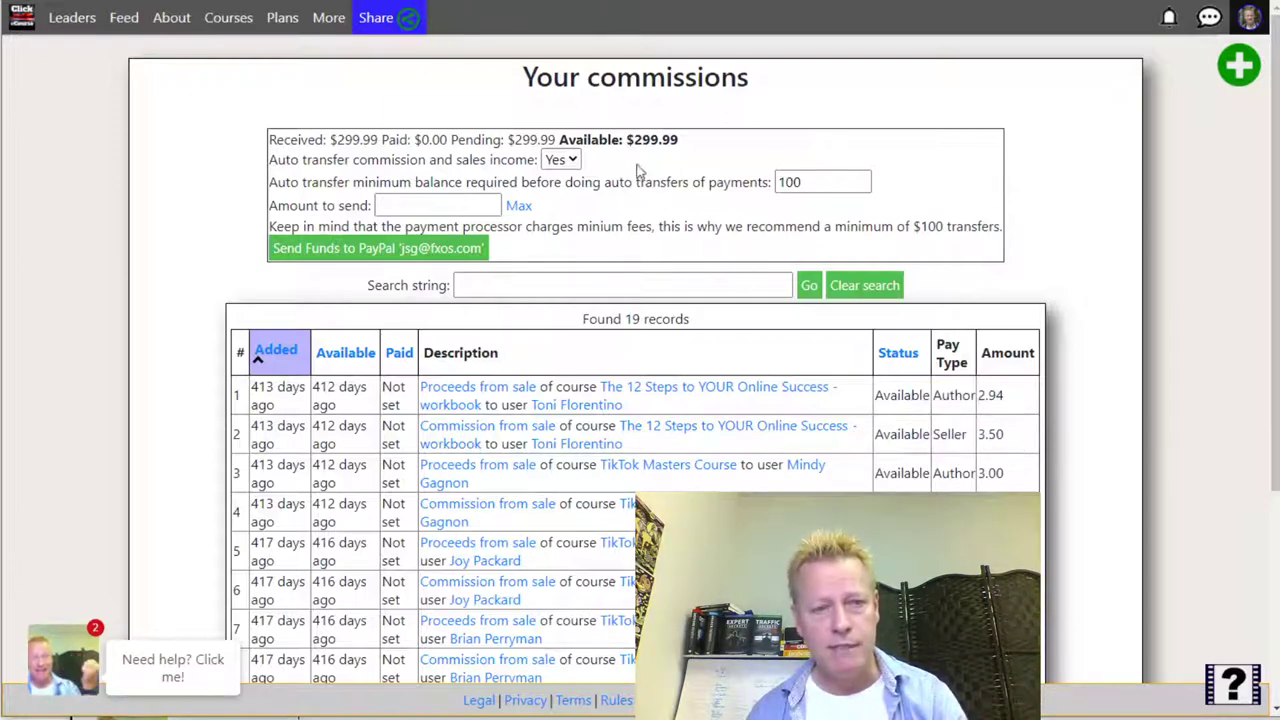
{"action": "left_click_drag", "start_coordinate": [623, 142], "coordinate": [686, 156]}
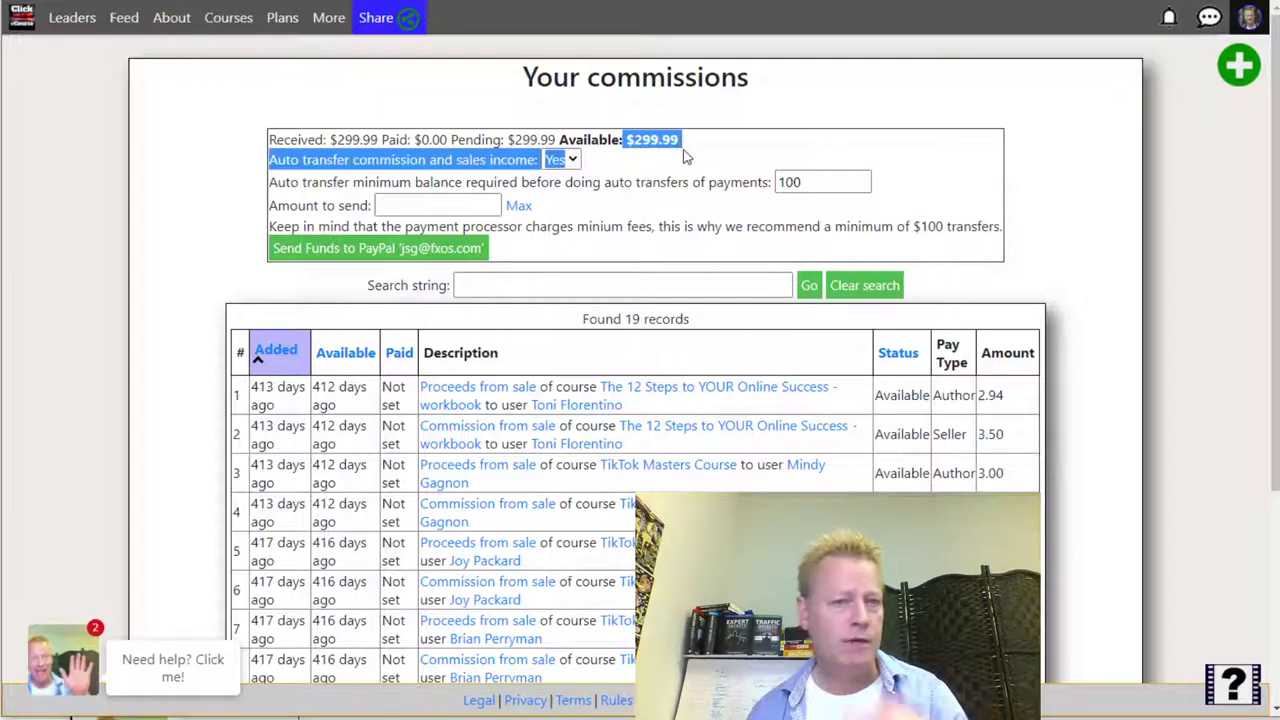
{"action": "left_click", "coordinate": [686, 156]}
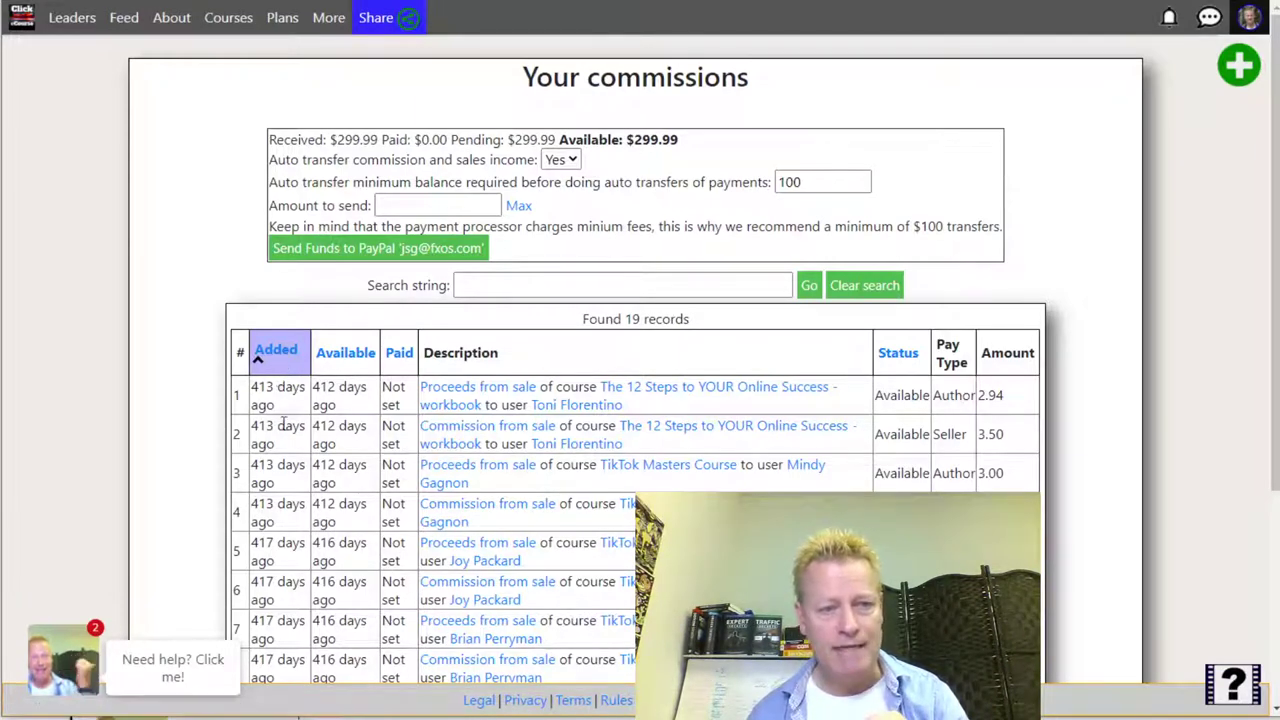
{"action": "mouse_move", "coordinate": [262, 387]}
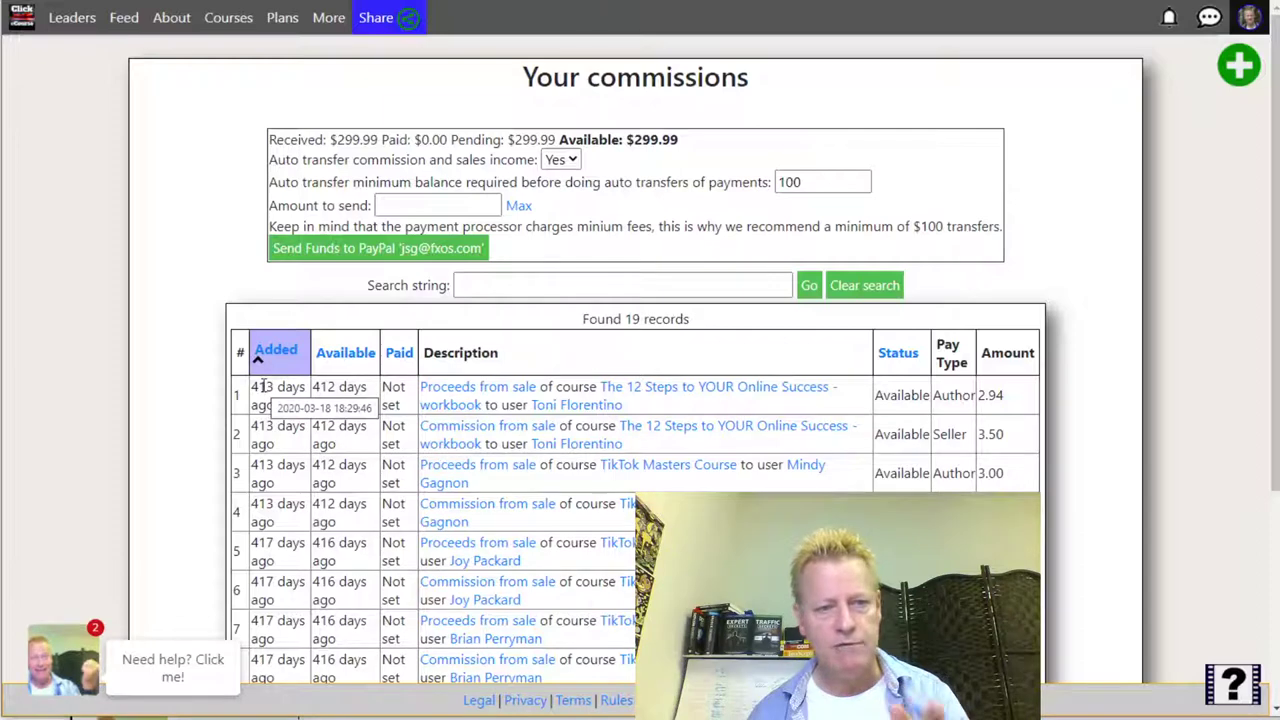
{"action": "mouse_move", "coordinate": [351, 385]}
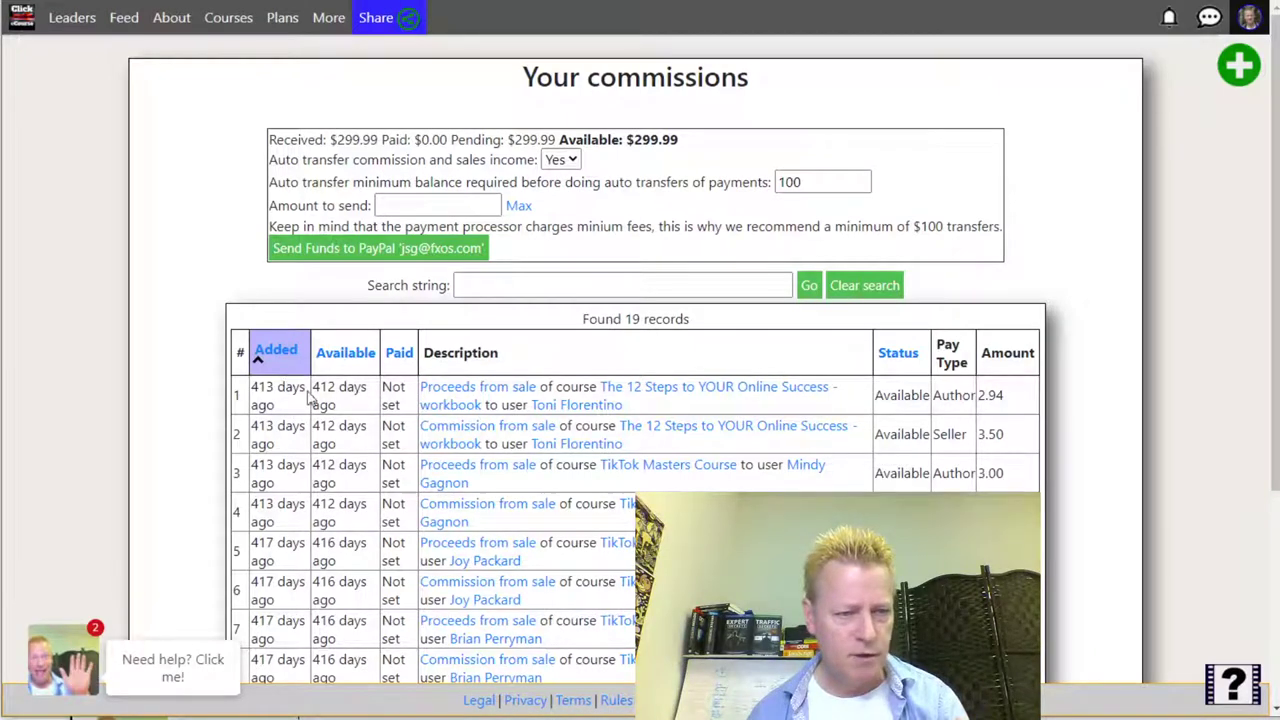
{"action": "mouse_move", "coordinate": [327, 402]}
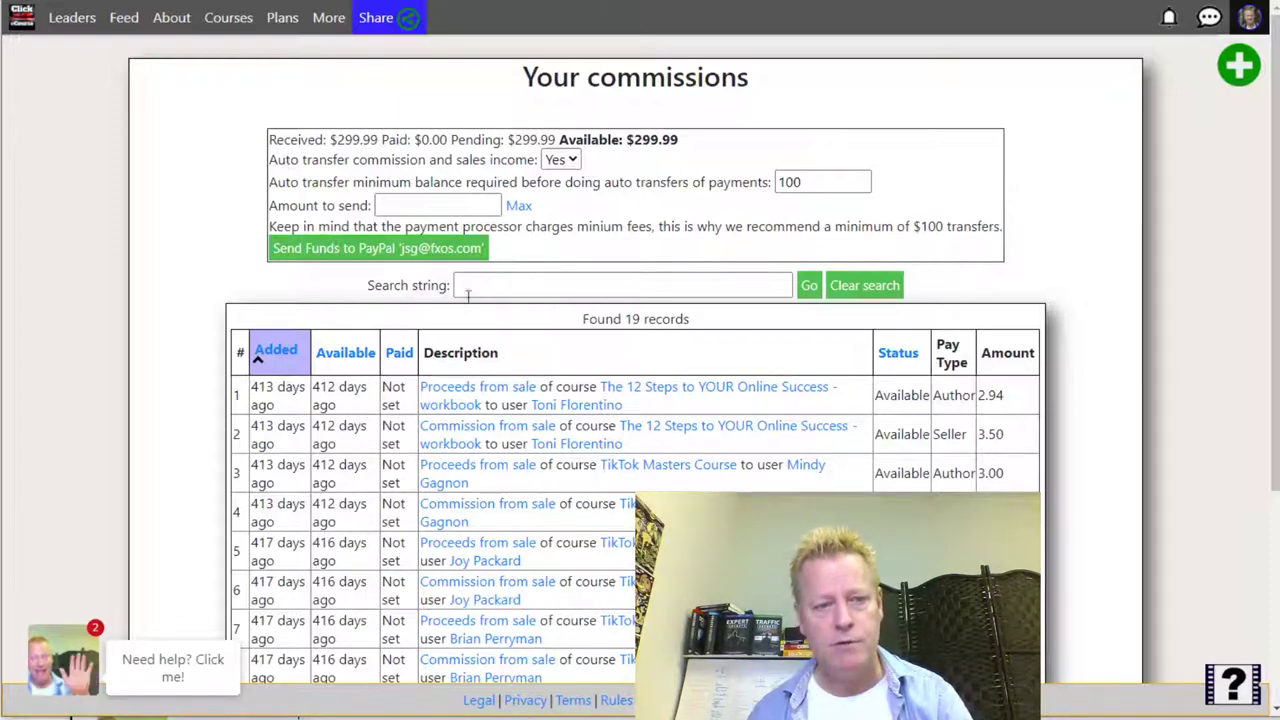
{"action": "left_click", "coordinate": [435, 211]}
- Set the amount to send to 100, after trying Max (299.99) and 50
{"action": "type", "text": "100"}
{"action": "key", "text": "BackSpace"}
{"action": "key", "text": "BackSpace"}
{"action": "key", "text": "BackSpace"}
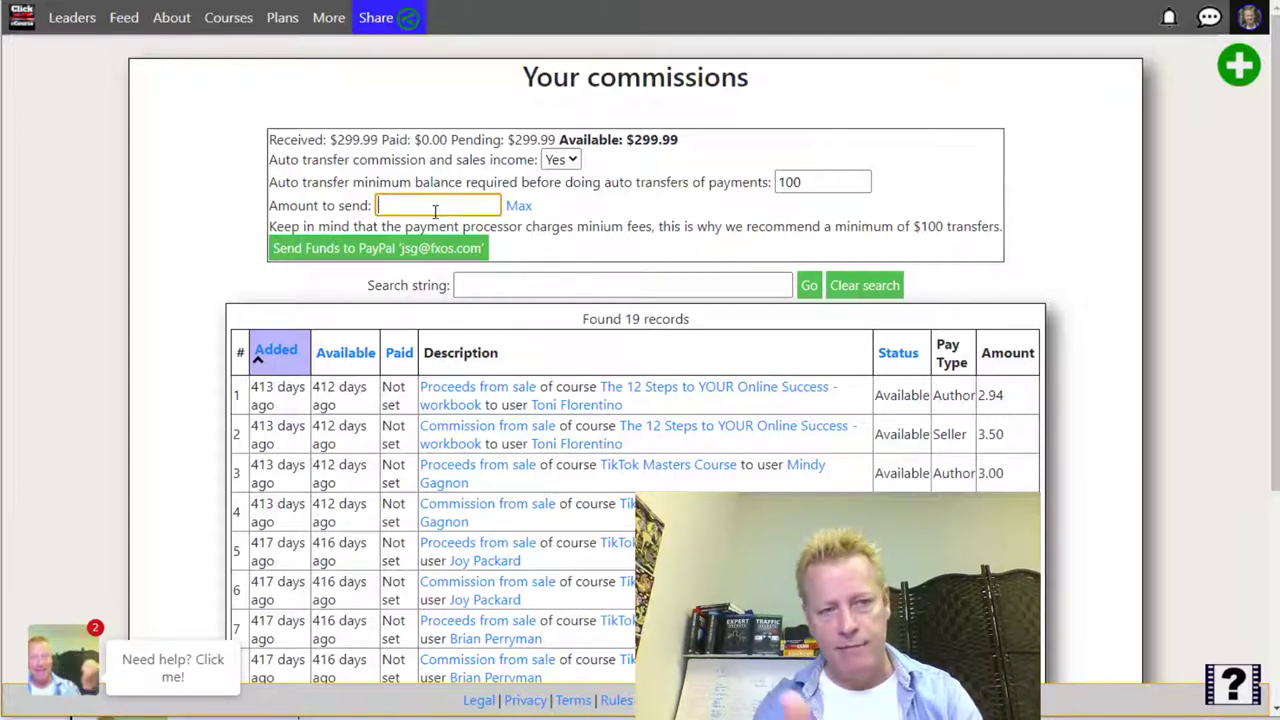
{"action": "left_click", "coordinate": [518, 206]}
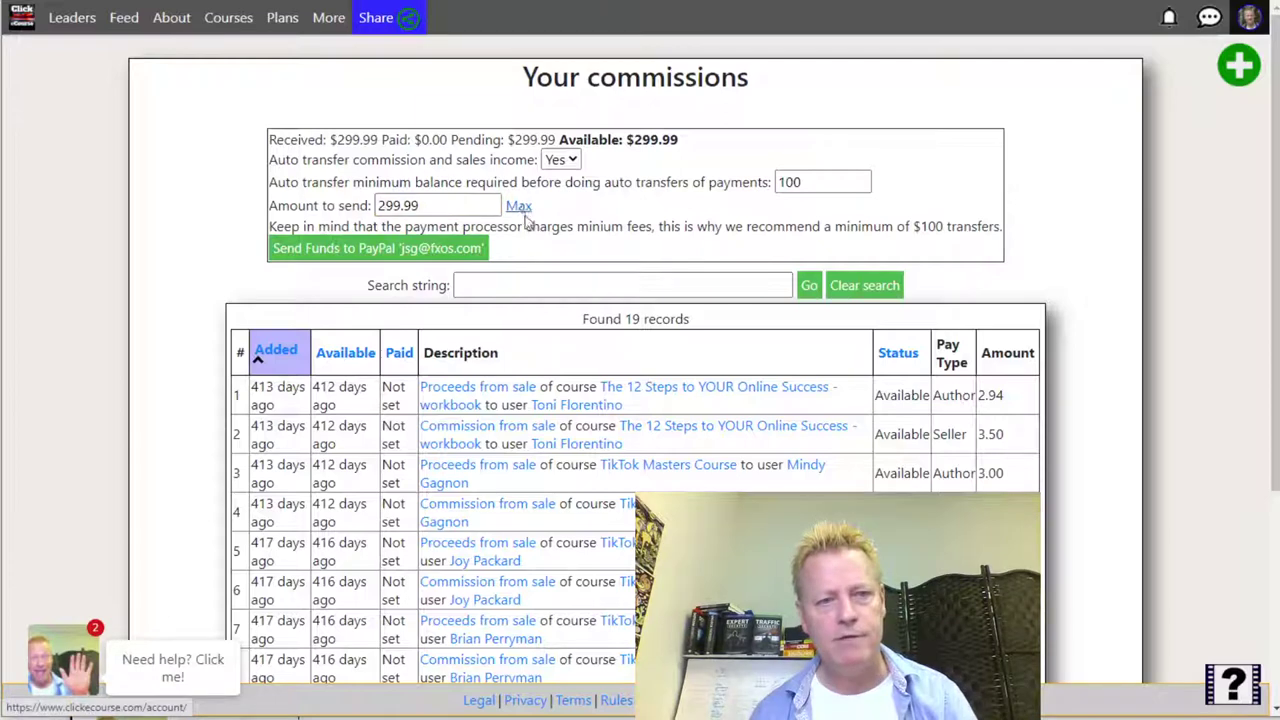
{"action": "left_click_drag", "start_coordinate": [438, 210], "coordinate": [292, 218]}
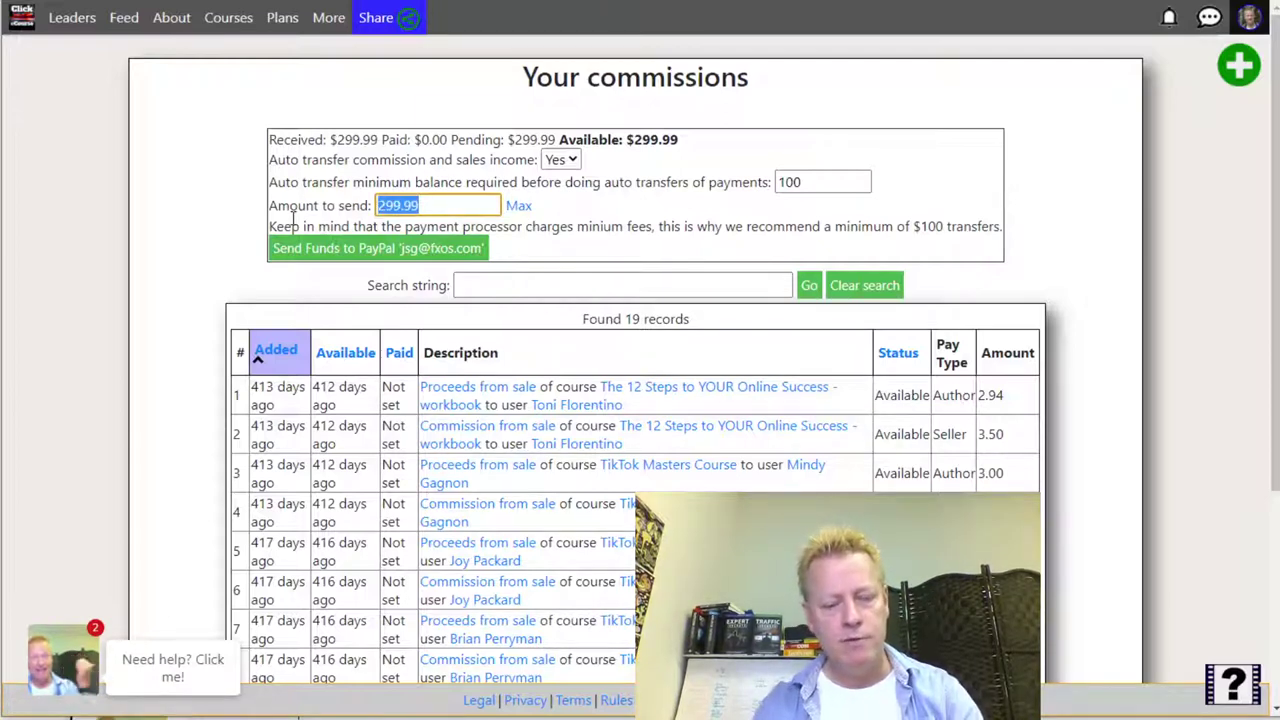
{"action": "type", "text": "50"}
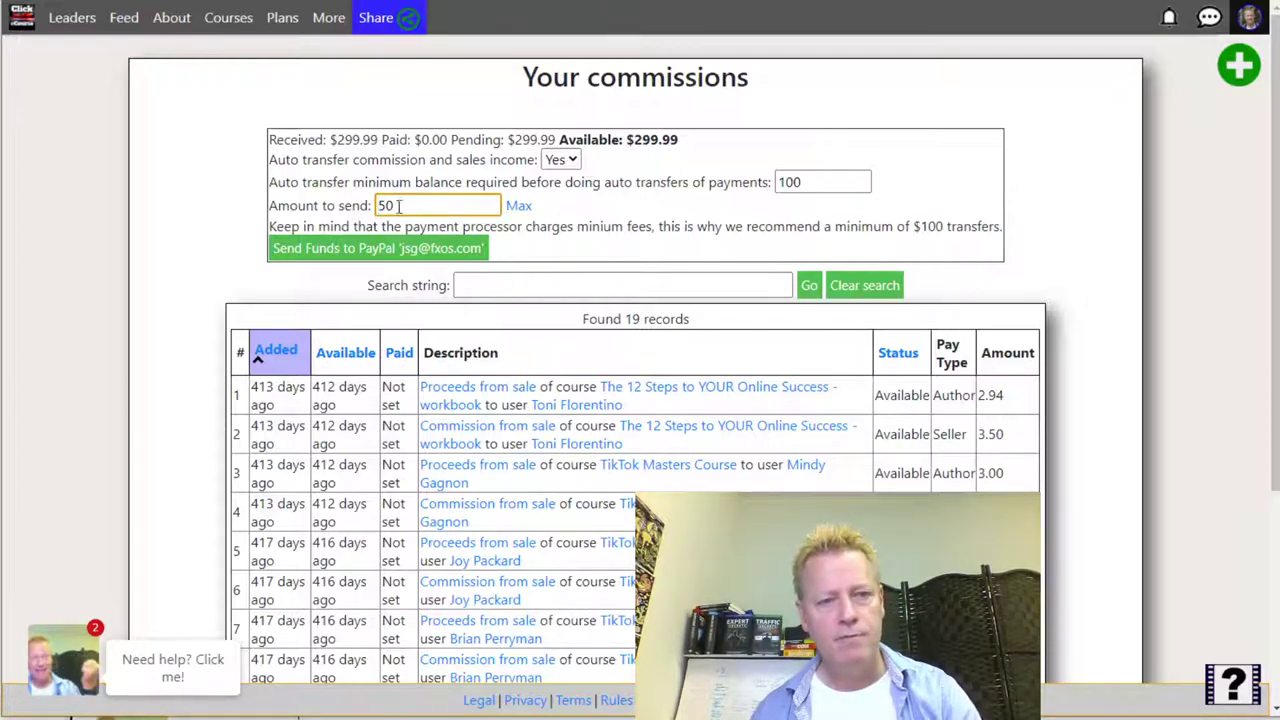
{"action": "left_click_drag", "start_coordinate": [403, 205], "coordinate": [355, 204]}
{"action": "type", "text": "100"}
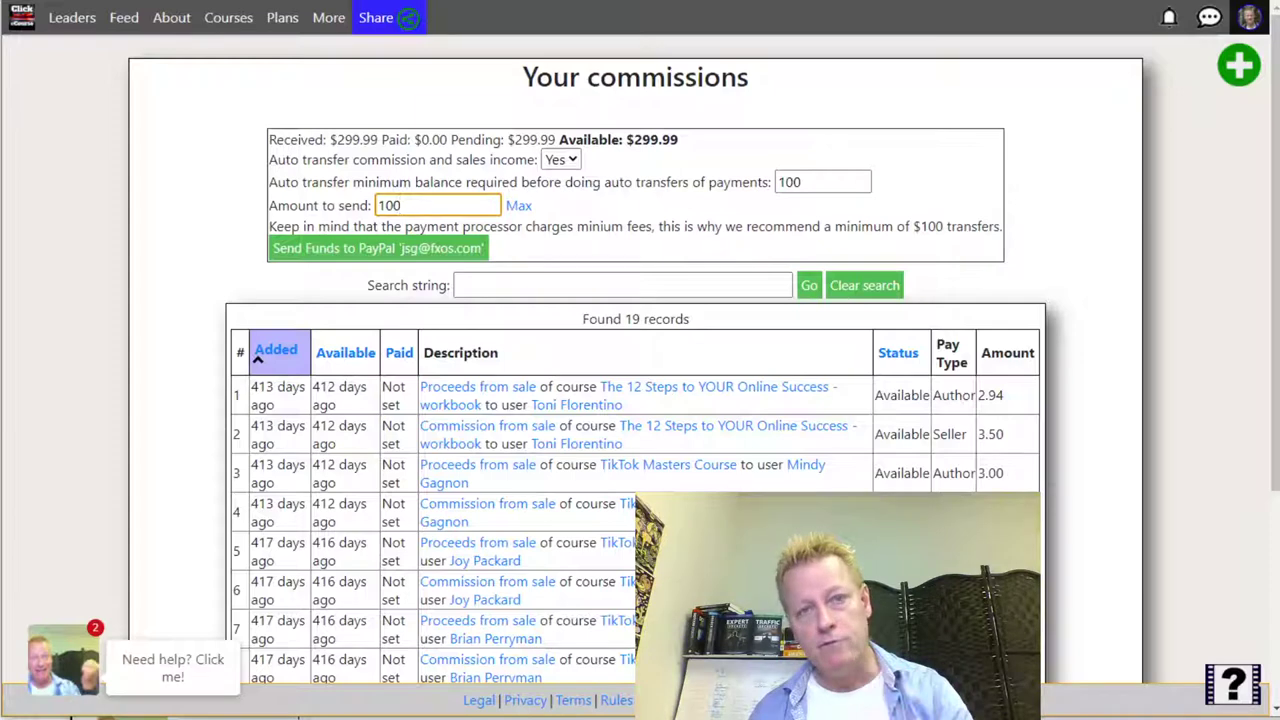
{"action": "left_click_drag", "start_coordinate": [290, 160], "coordinate": [527, 160]}
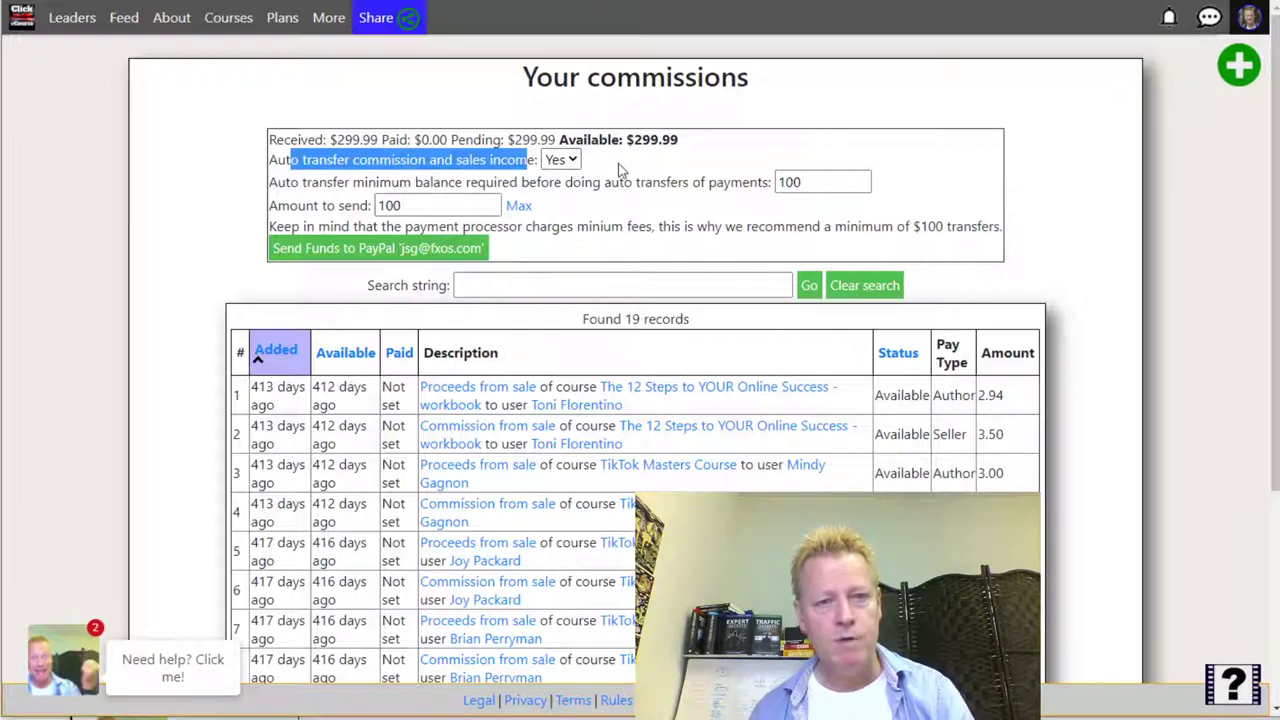
{"action": "double_click", "coordinate": [800, 184]}
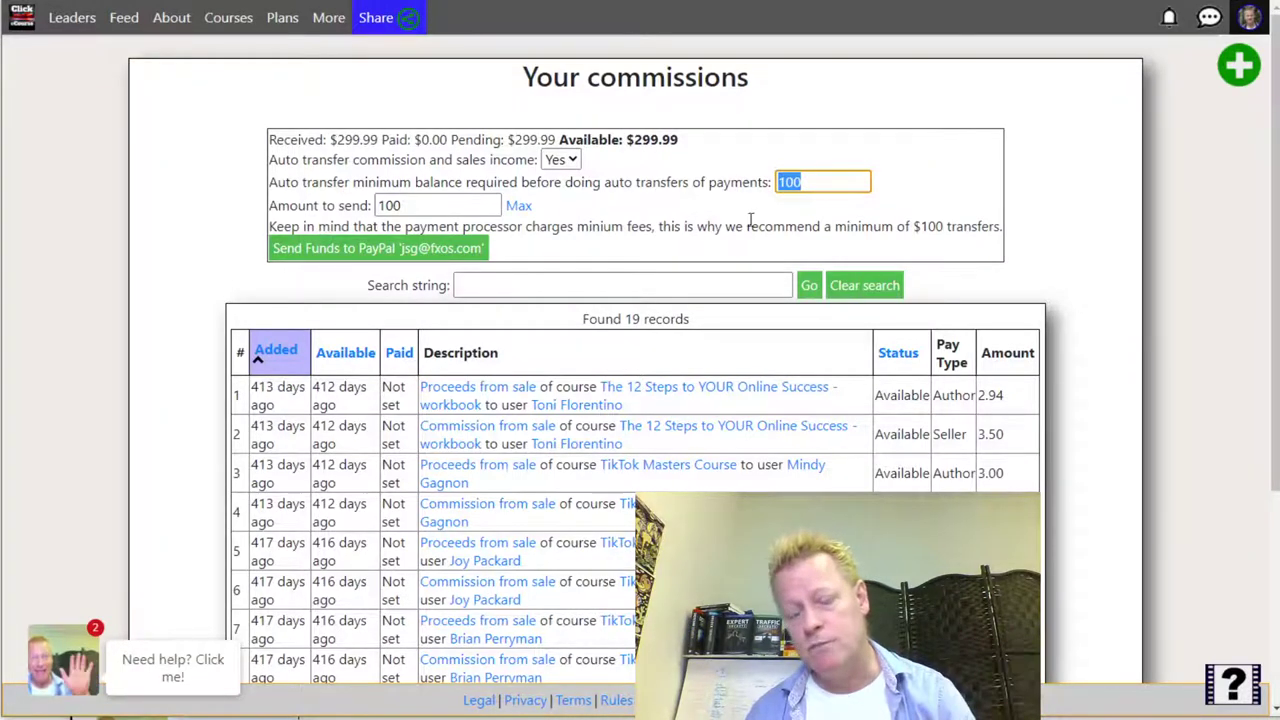
- Change the auto-transfer minimum balance to 10, then restore it to 100
{"action": "left_click", "coordinate": [810, 181]}
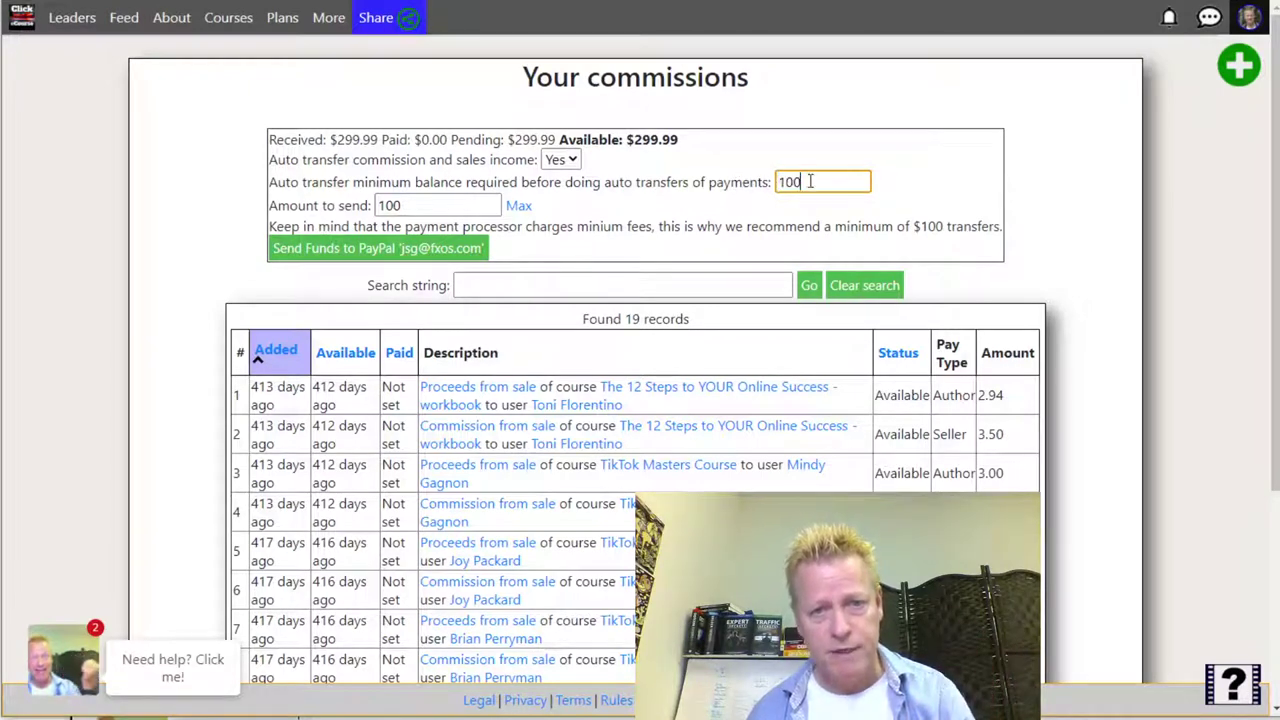
{"action": "left_click", "coordinate": [924, 176]}
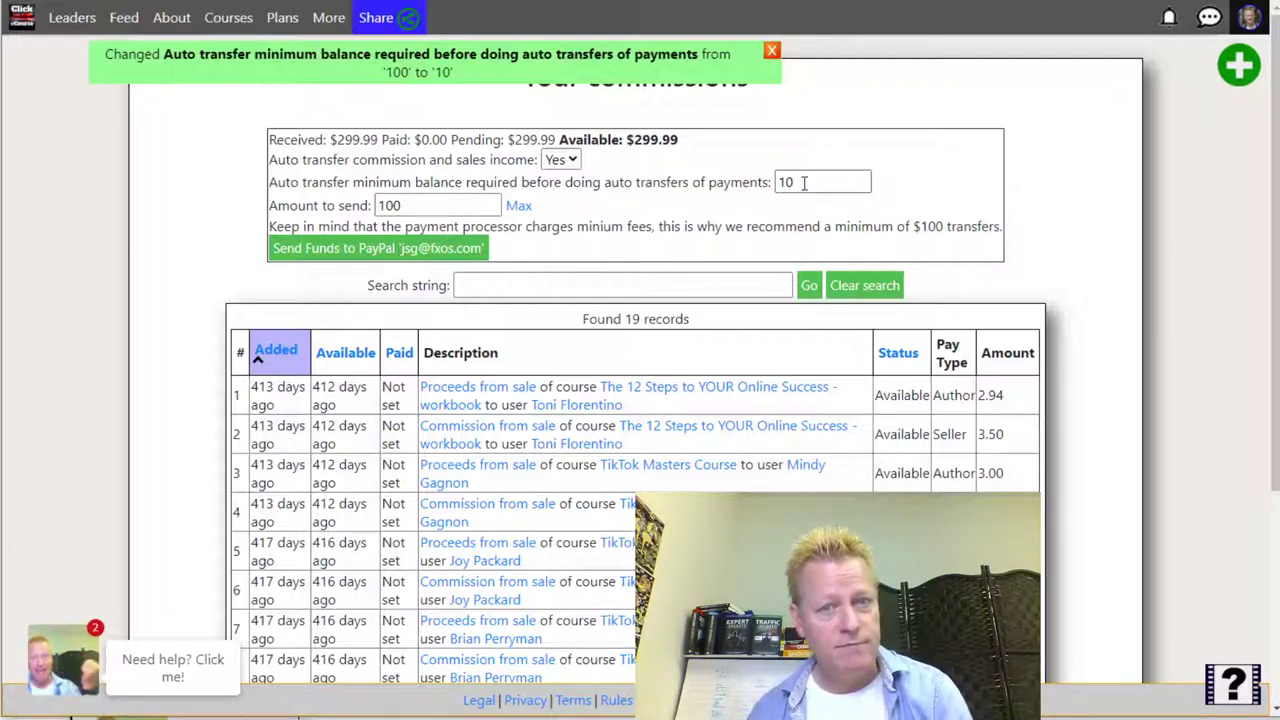
{"action": "left_click", "coordinate": [804, 182]}
{"action": "type", "text": "0"}
{"action": "key", "text": "Return"}
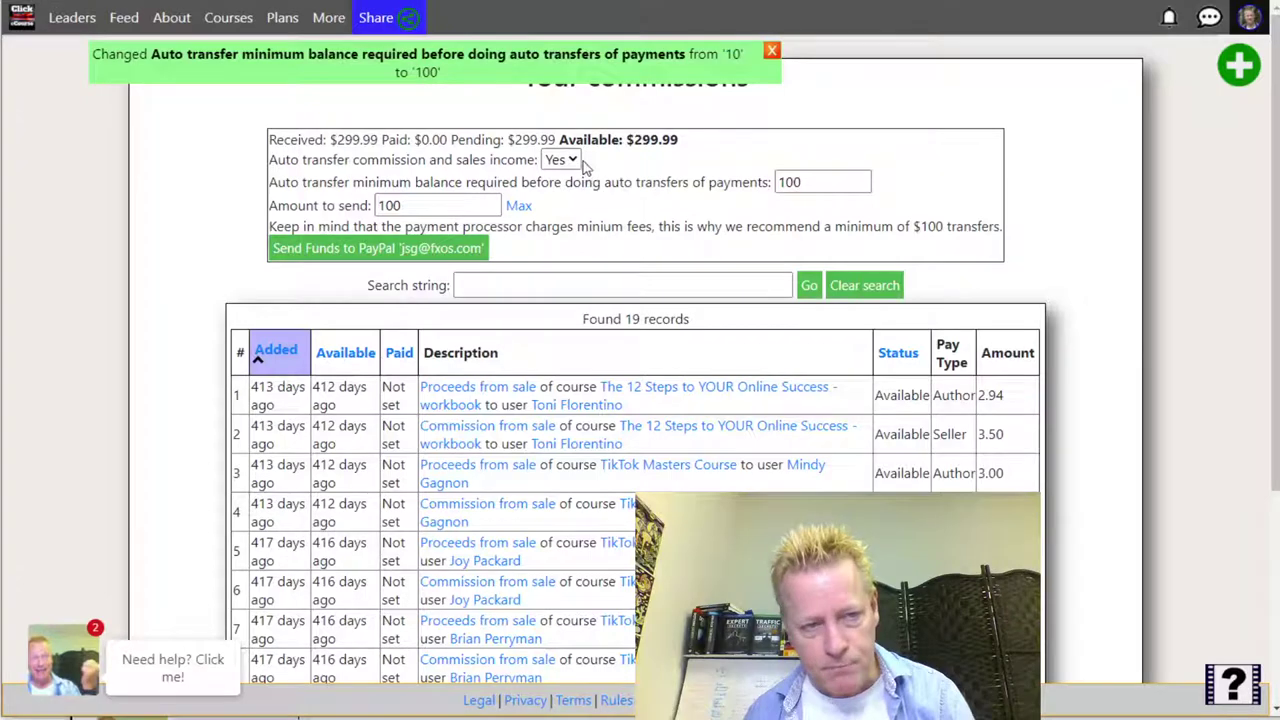
- Set Auto transfer of commission and sales income to No, then go to the Library
{"action": "left_click", "coordinate": [575, 161]}
{"action": "left_click", "coordinate": [556, 211]}
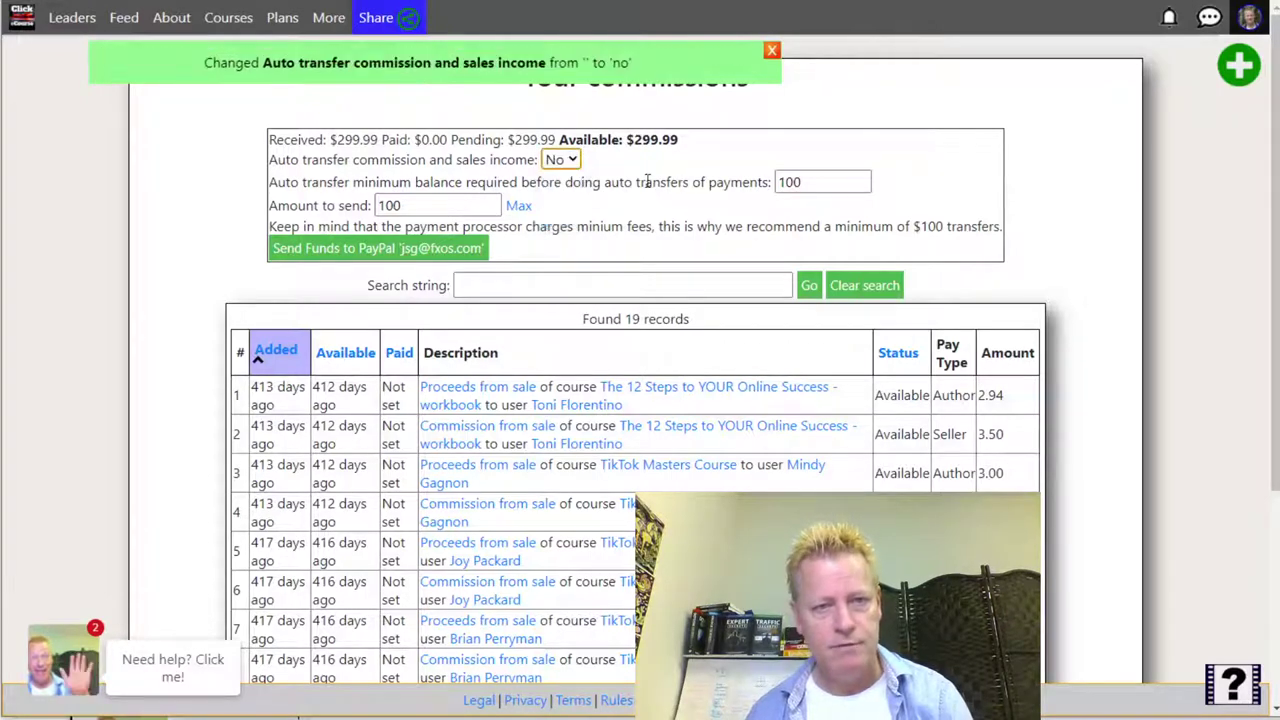
{"action": "left_click", "coordinate": [565, 161]}
{"action": "left_click", "coordinate": [556, 187]}
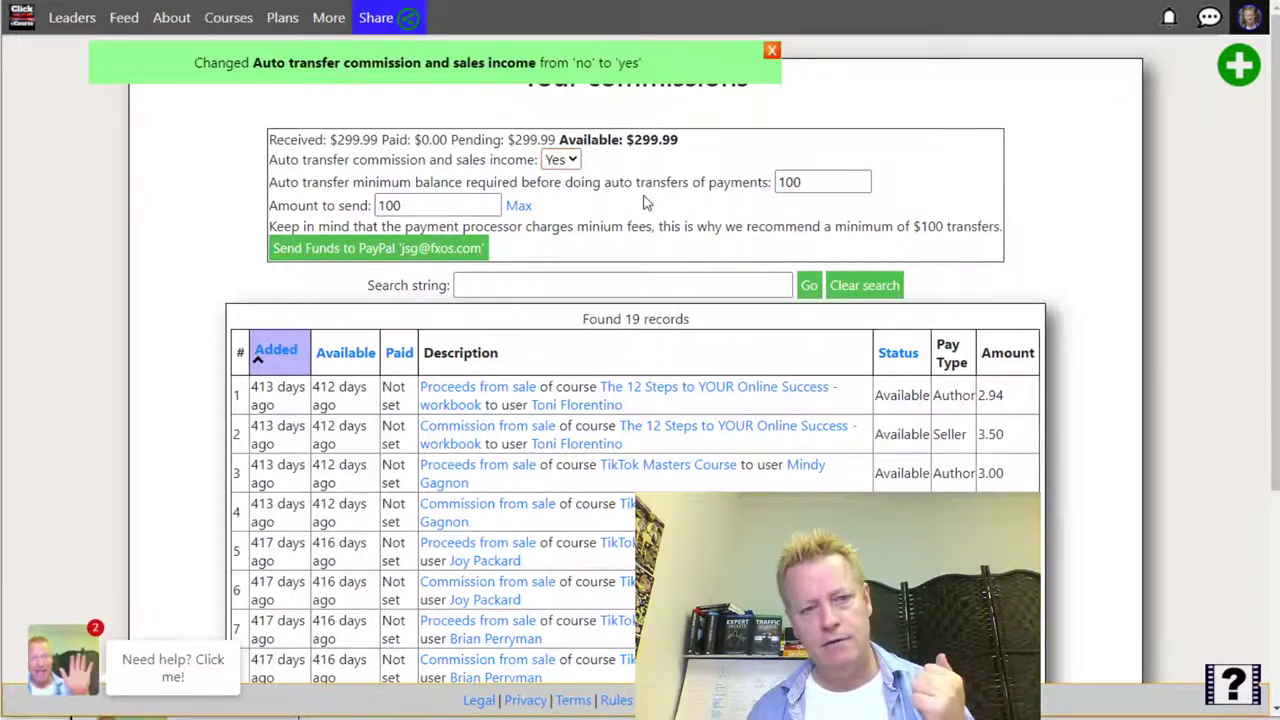
{"action": "left_click", "coordinate": [565, 161]}
{"action": "left_click", "coordinate": [554, 206]}
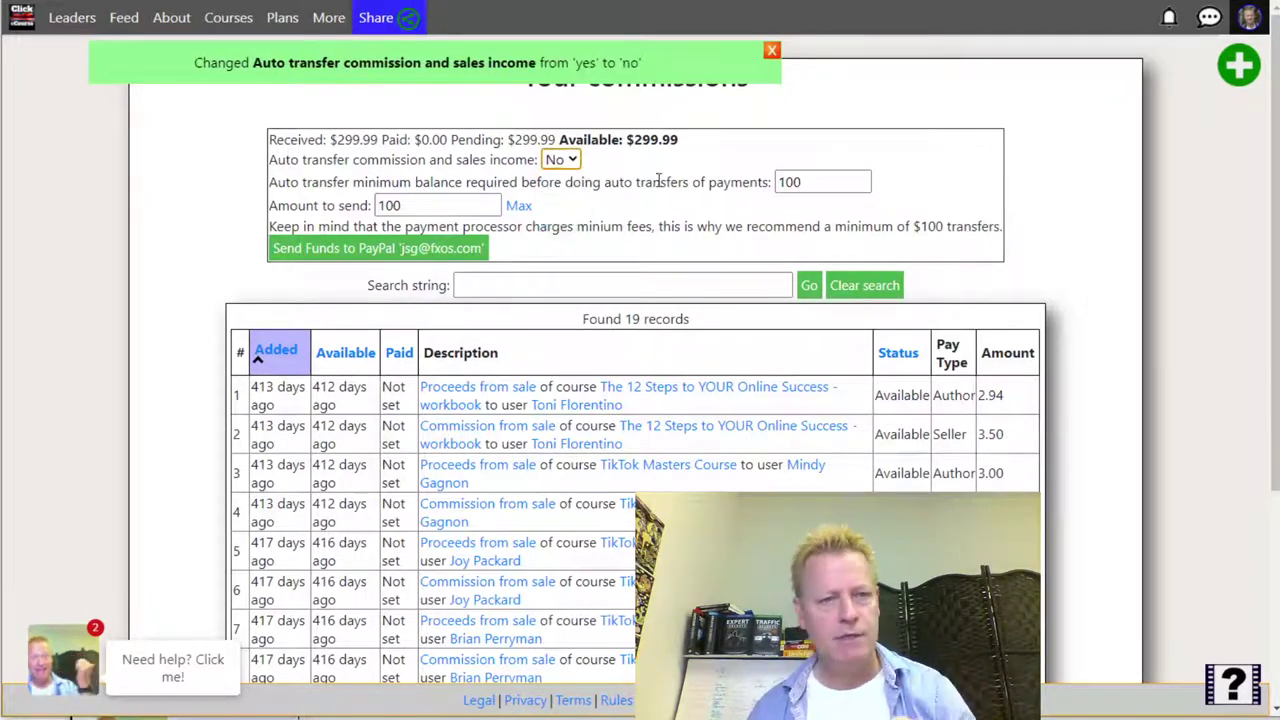
{"action": "left_click", "coordinate": [936, 171]}
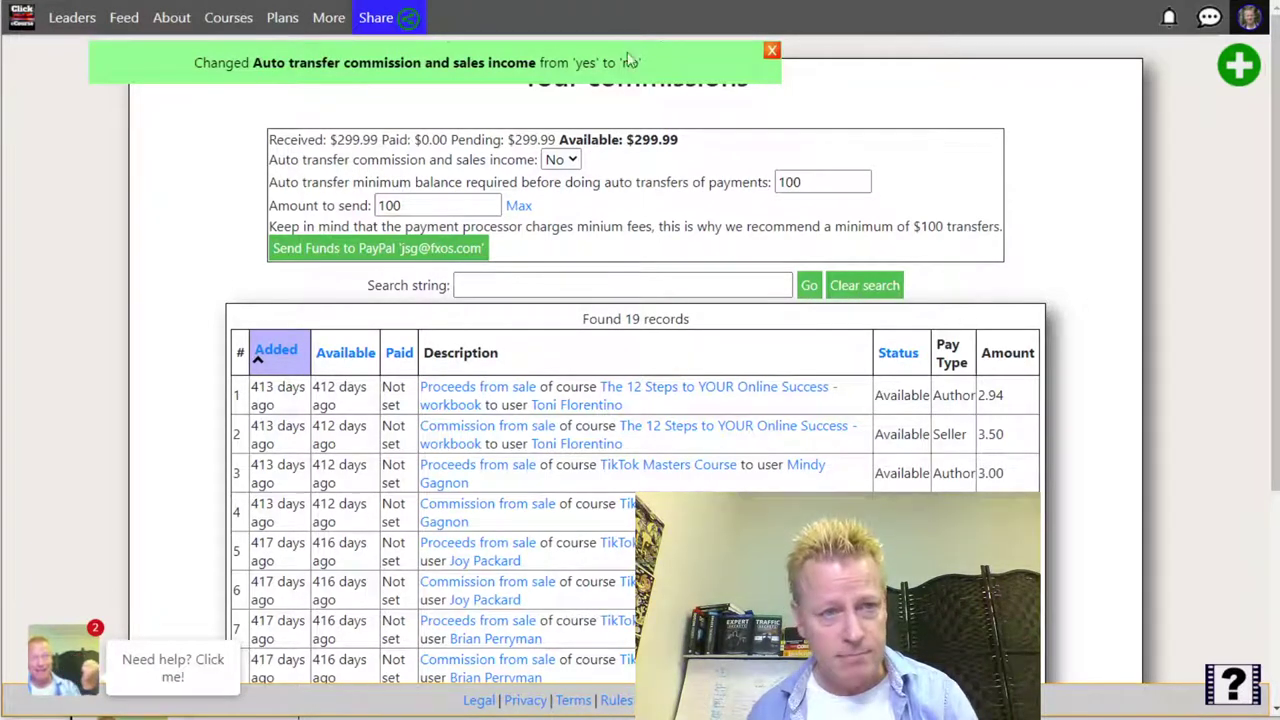
{"action": "left_click", "coordinate": [1250, 18]}
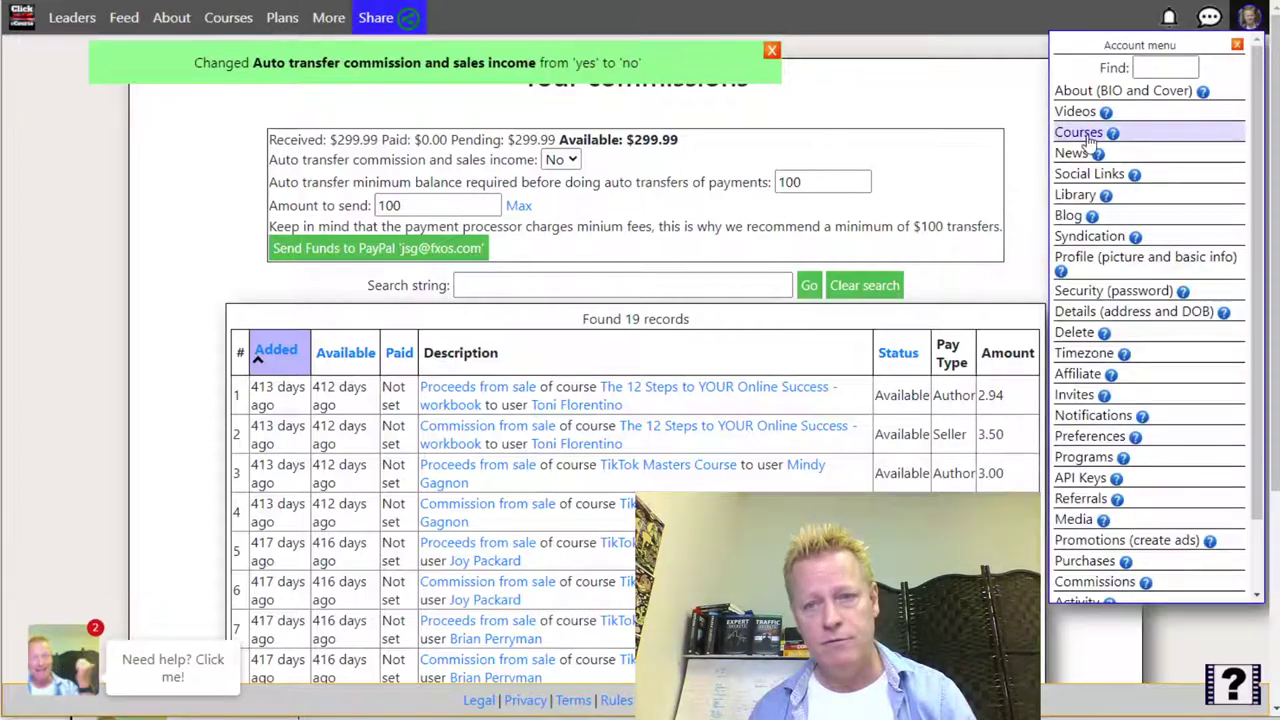
{"action": "left_click", "coordinate": [1073, 196]}
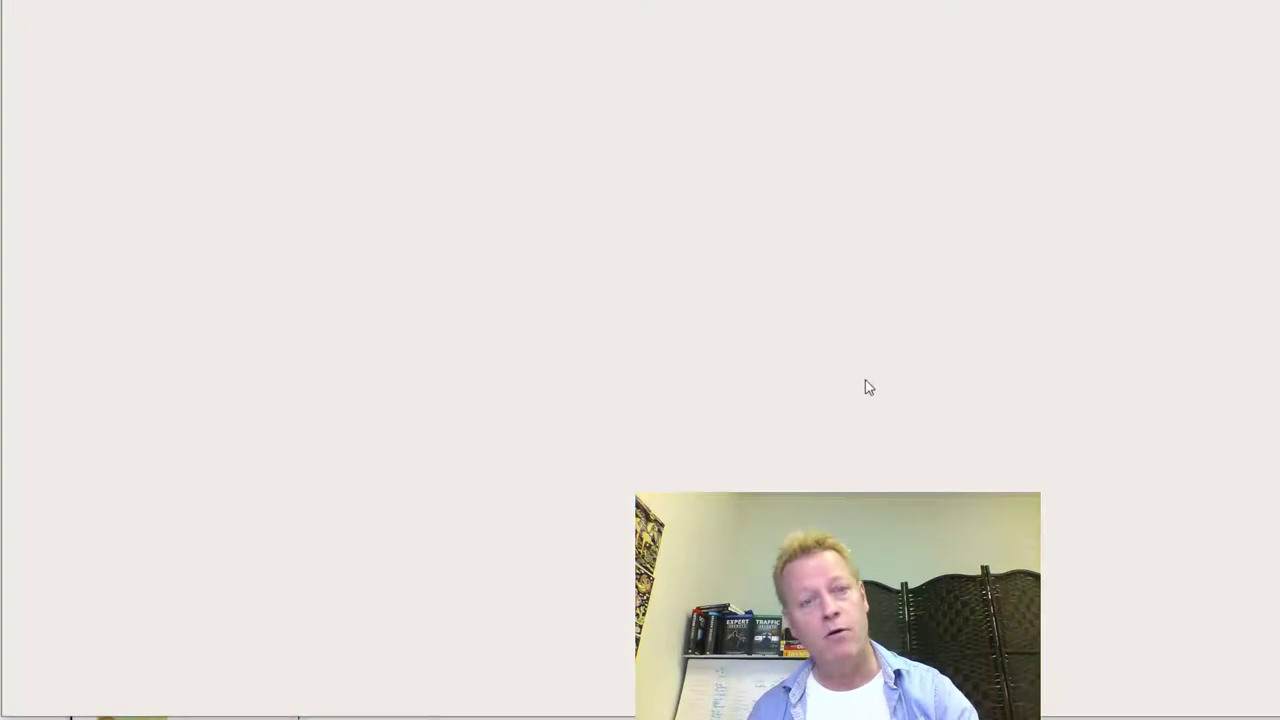
- Browse the library, then switch to the Courses you created list
{"action": "scroll", "coordinate": [751, 418], "scroll_direction": "down", "scroll_amount": 10}
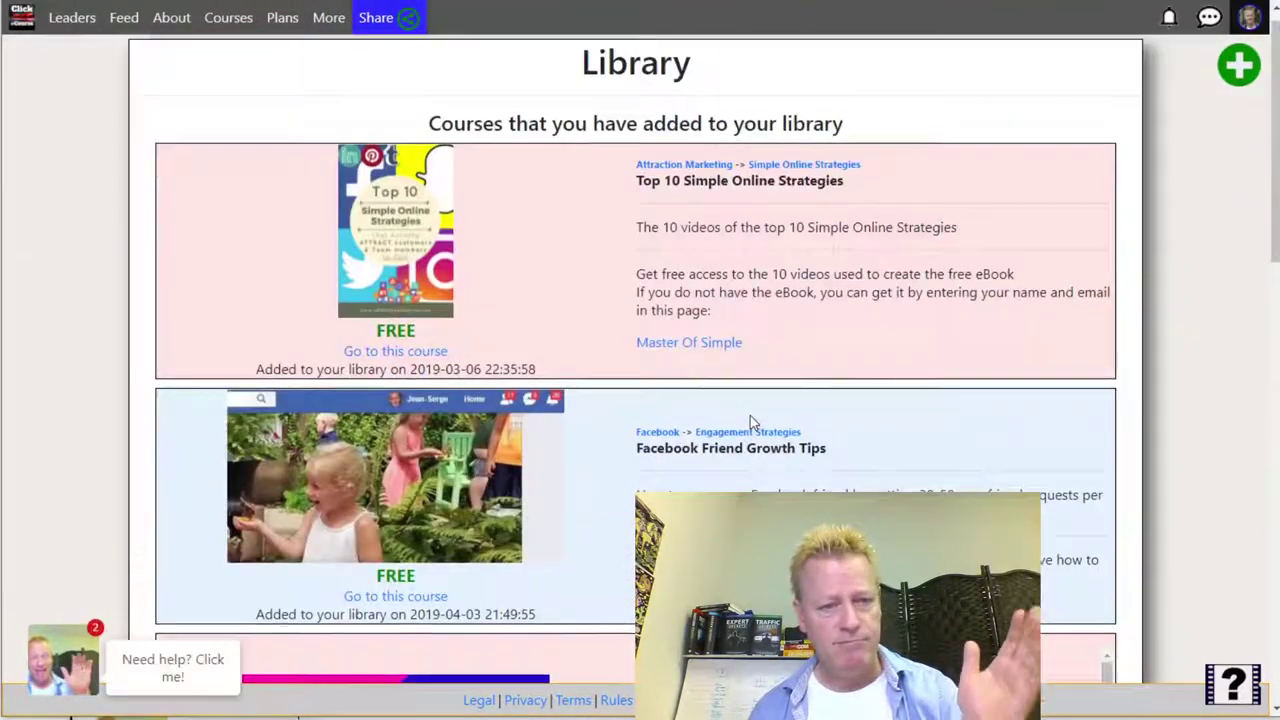
{"action": "scroll", "coordinate": [752, 422], "scroll_direction": "down", "scroll_amount": 15}
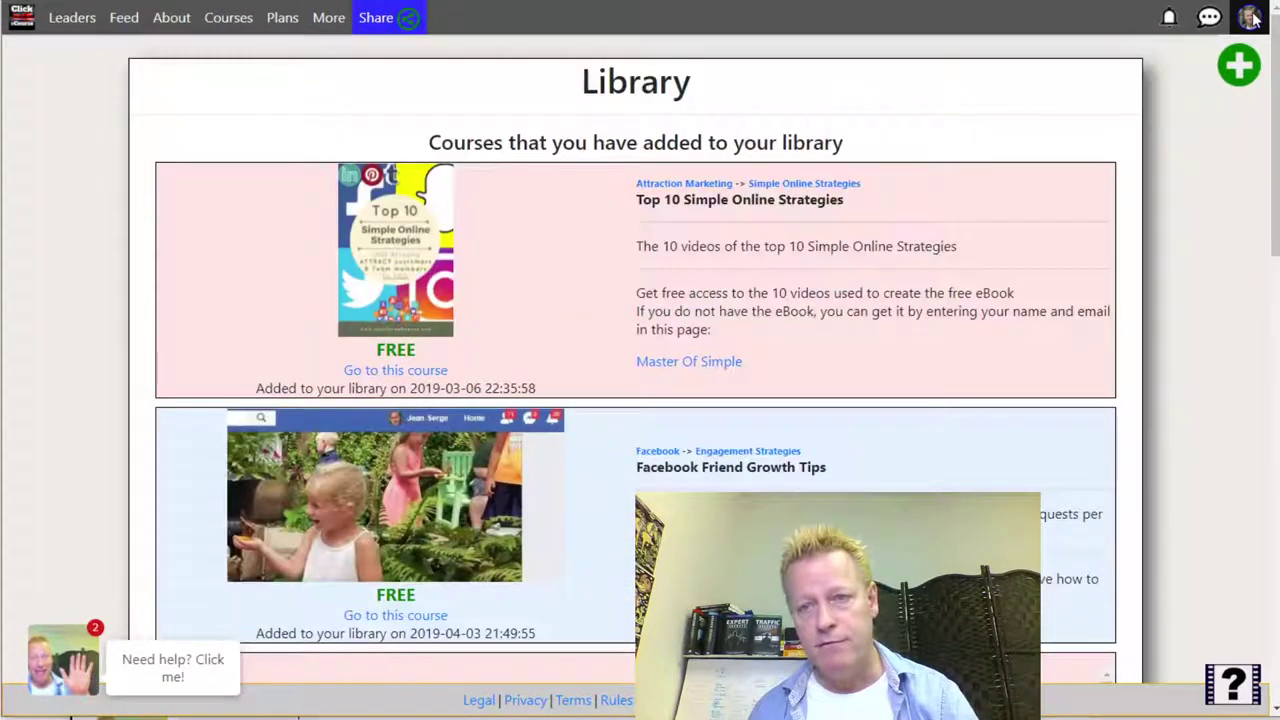
{"action": "left_click", "coordinate": [1250, 17]}
{"action": "left_click", "coordinate": [1105, 129]}
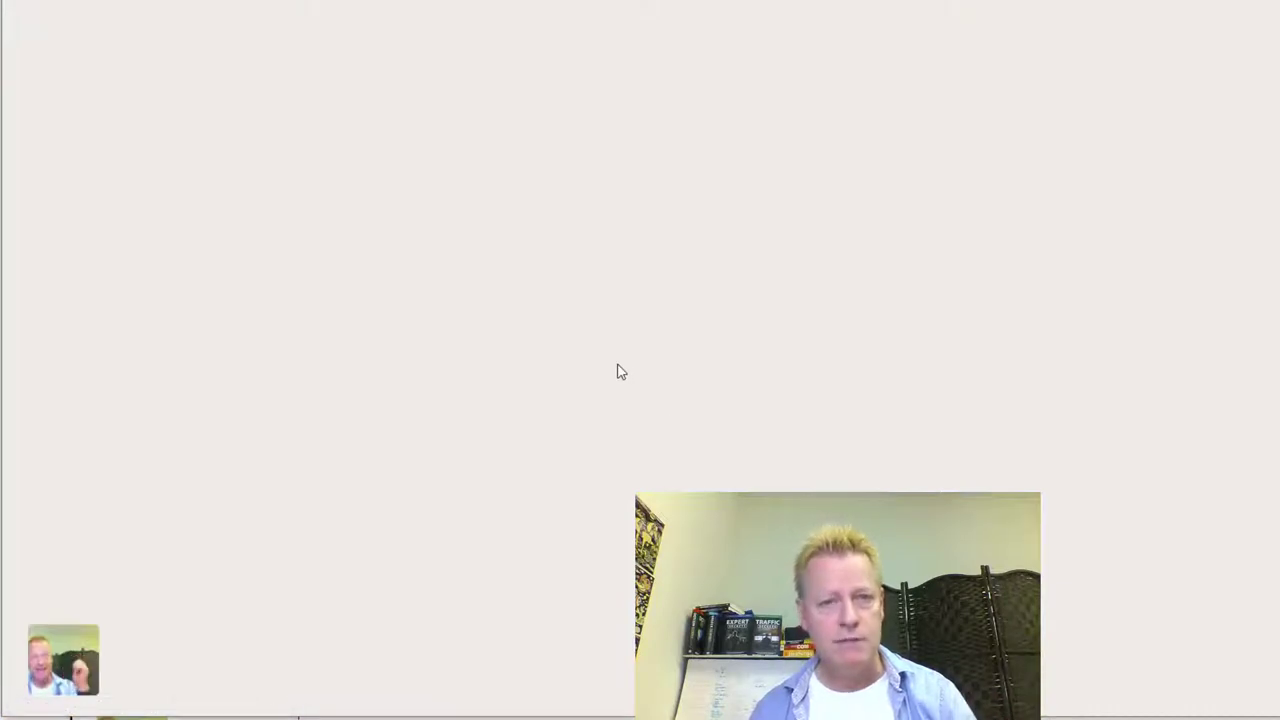
- Scroll through the created courses, headed by 'BitClout Virtual Summit Free 24 hour Access'
{"action": "scroll", "coordinate": [617, 372], "scroll_direction": "down", "scroll_amount": 15}
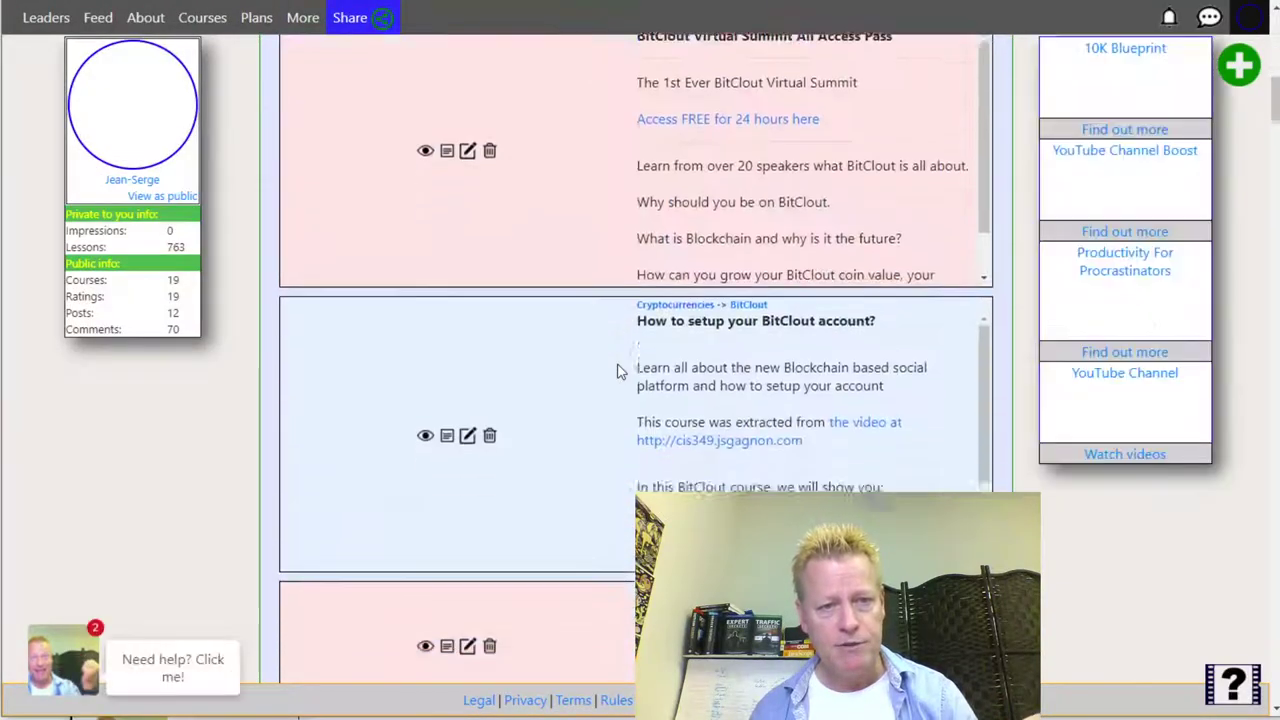
{"action": "scroll", "coordinate": [617, 372], "scroll_direction": "up", "scroll_amount": 15}
{"action": "scroll", "coordinate": [617, 372], "scroll_direction": "down", "scroll_amount": 5}
{"action": "scroll", "coordinate": [617, 372], "scroll_direction": "up", "scroll_amount": 5}
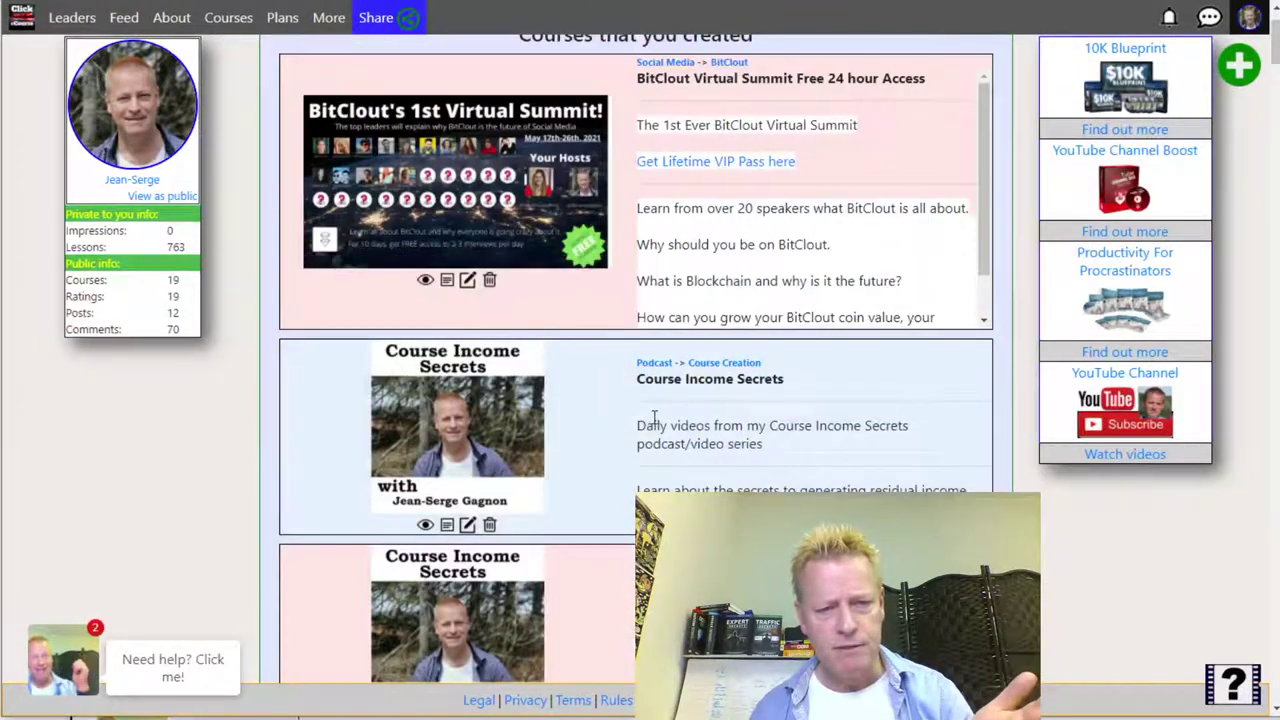
{"action": "scroll", "coordinate": [646, 420], "scroll_direction": "down", "scroll_amount": 4}
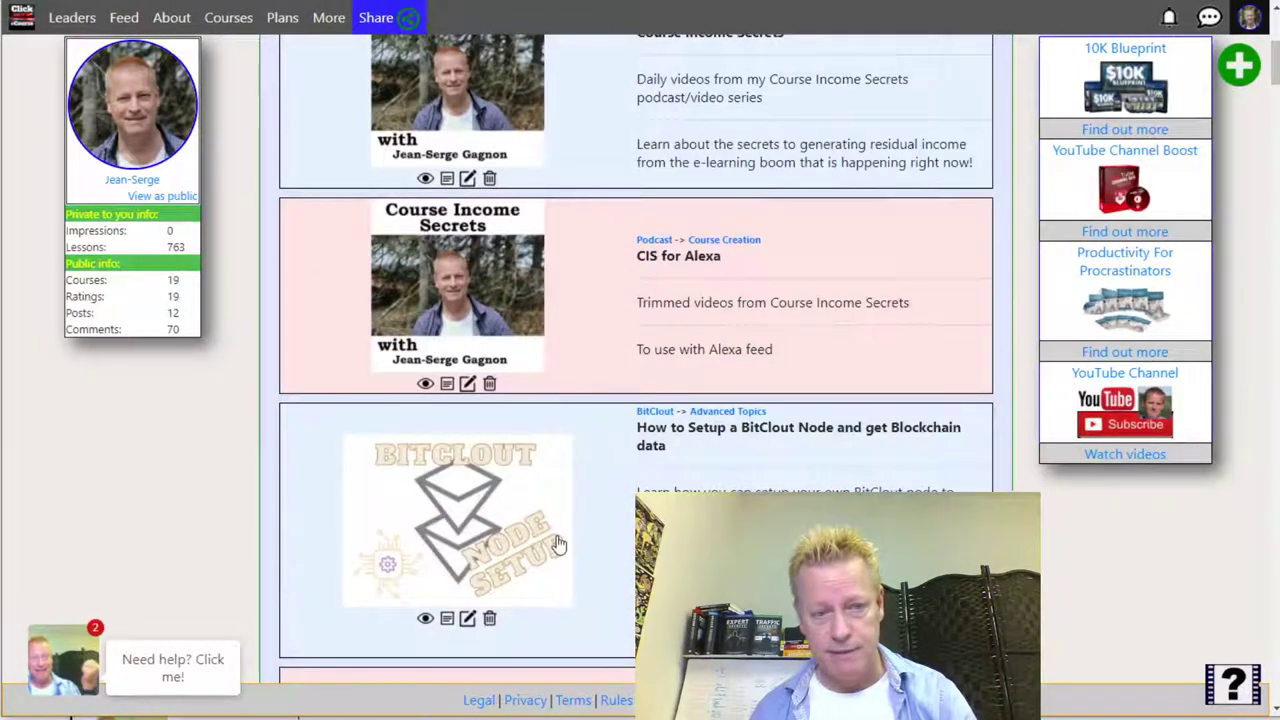
{"action": "scroll", "coordinate": [575, 532], "scroll_direction": "down", "scroll_amount": 3}
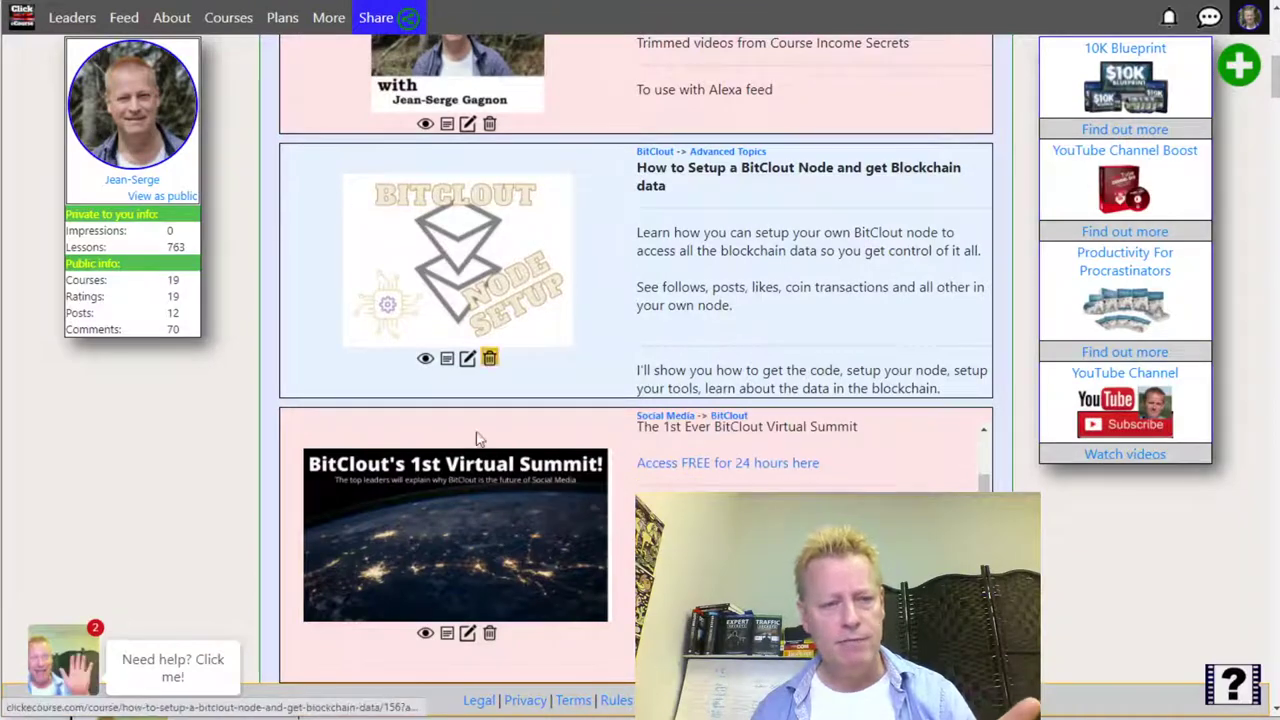
{"action": "scroll", "coordinate": [582, 519], "scroll_direction": "down", "scroll_amount": 1}
{"action": "scroll", "coordinate": [582, 519], "scroll_direction": "down", "scroll_amount": 10}
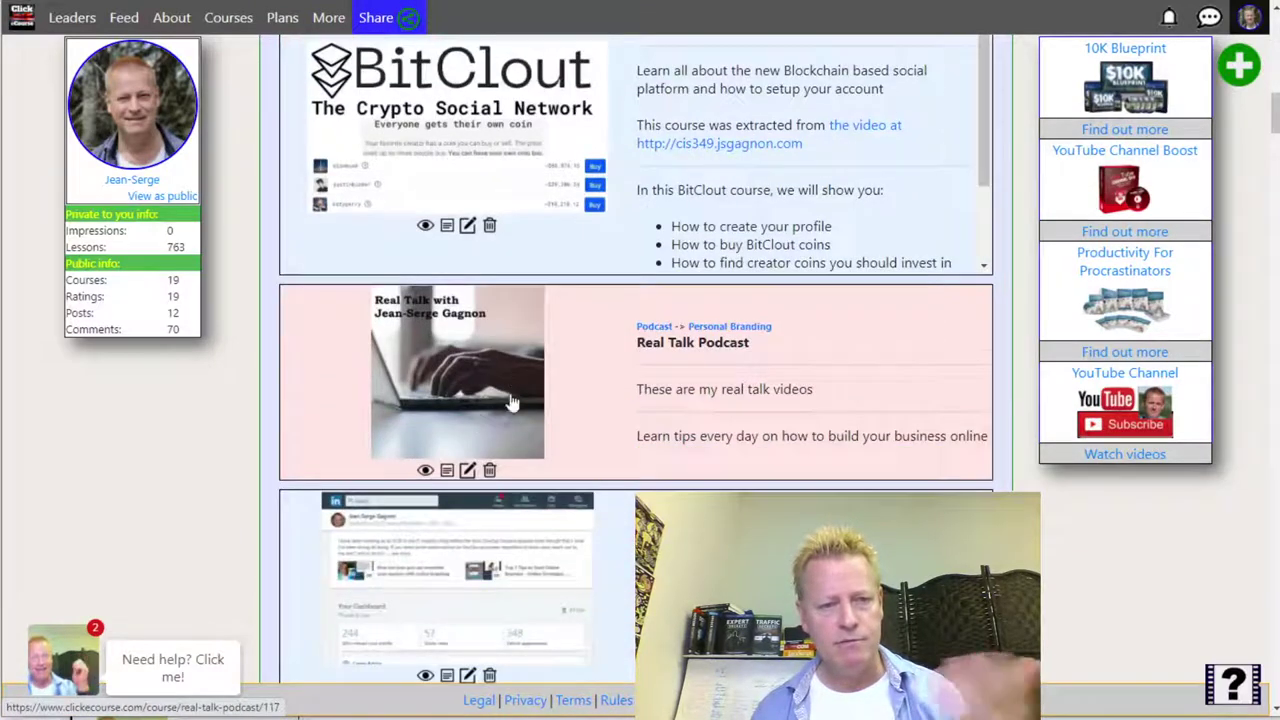
{"action": "scroll", "coordinate": [500, 400], "scroll_direction": "down", "scroll_amount": 9}
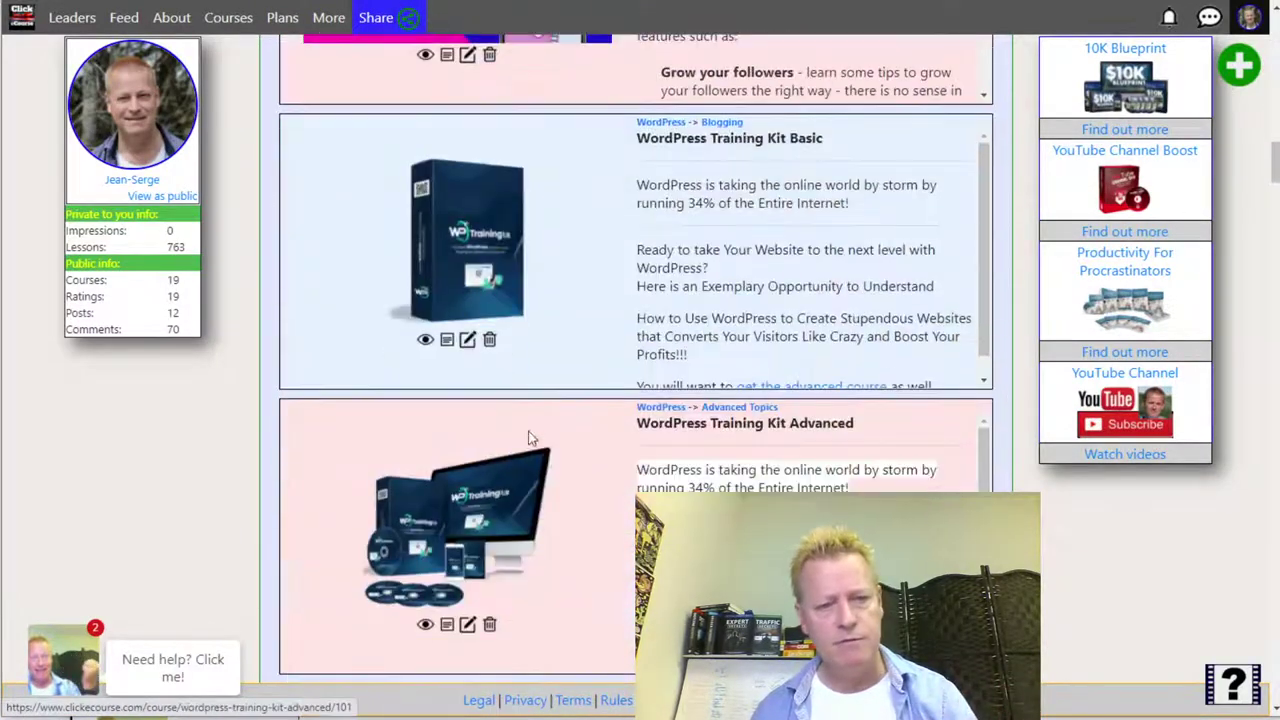
{"action": "scroll", "coordinate": [509, 390], "scroll_direction": "down", "scroll_amount": 8}
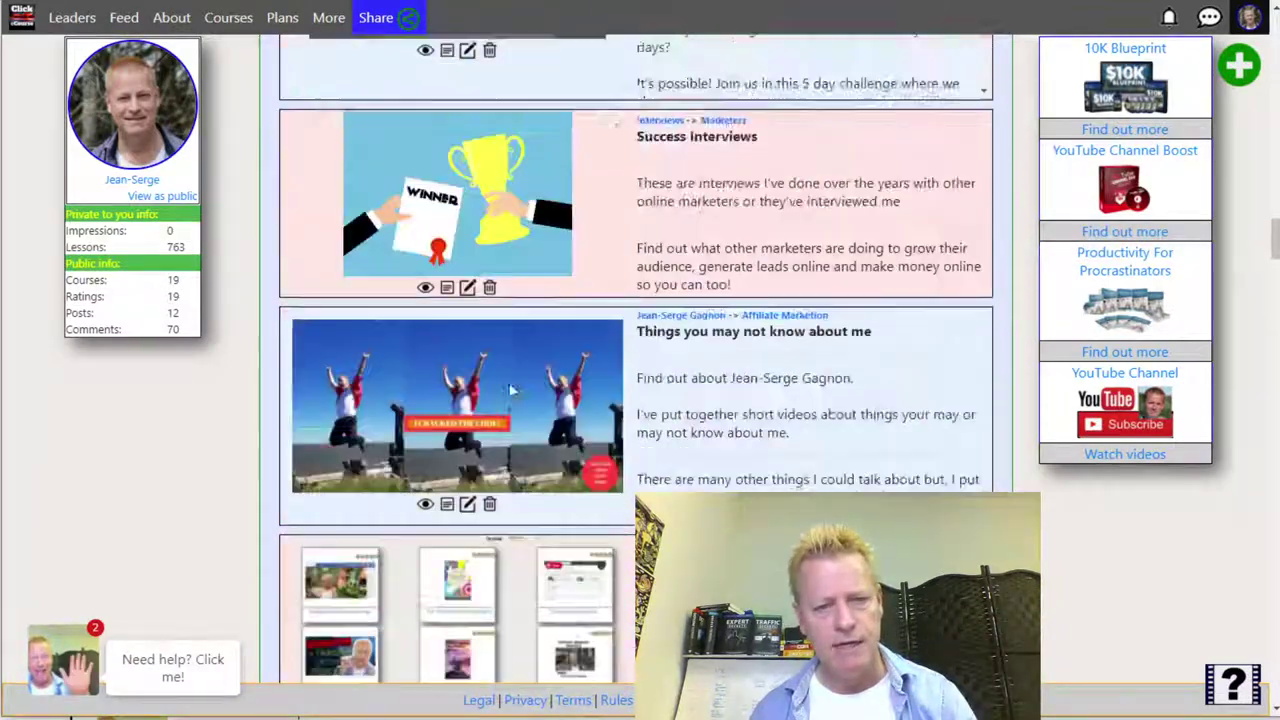
{"action": "scroll", "coordinate": [509, 390], "scroll_direction": "up", "scroll_amount": 11}
{"action": "scroll", "coordinate": [509, 390], "scroll_direction": "up", "scroll_amount": 15}
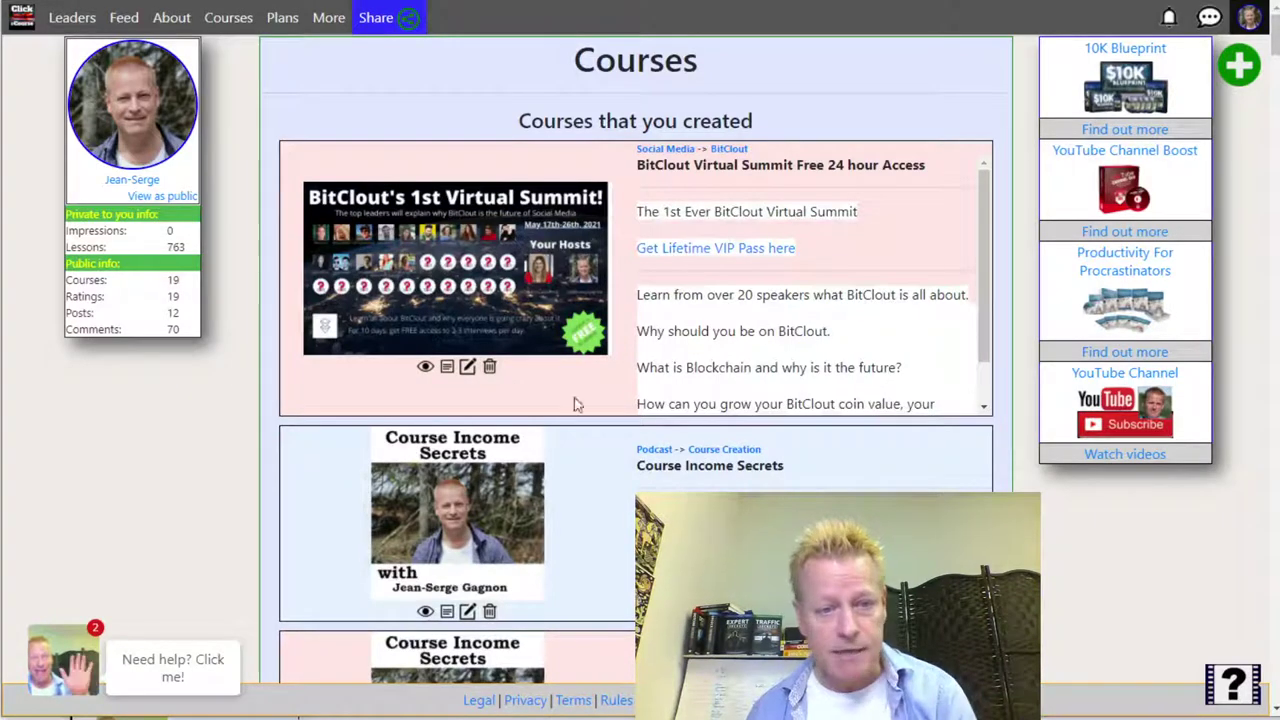
{"action": "left_click", "coordinate": [228, 18]}
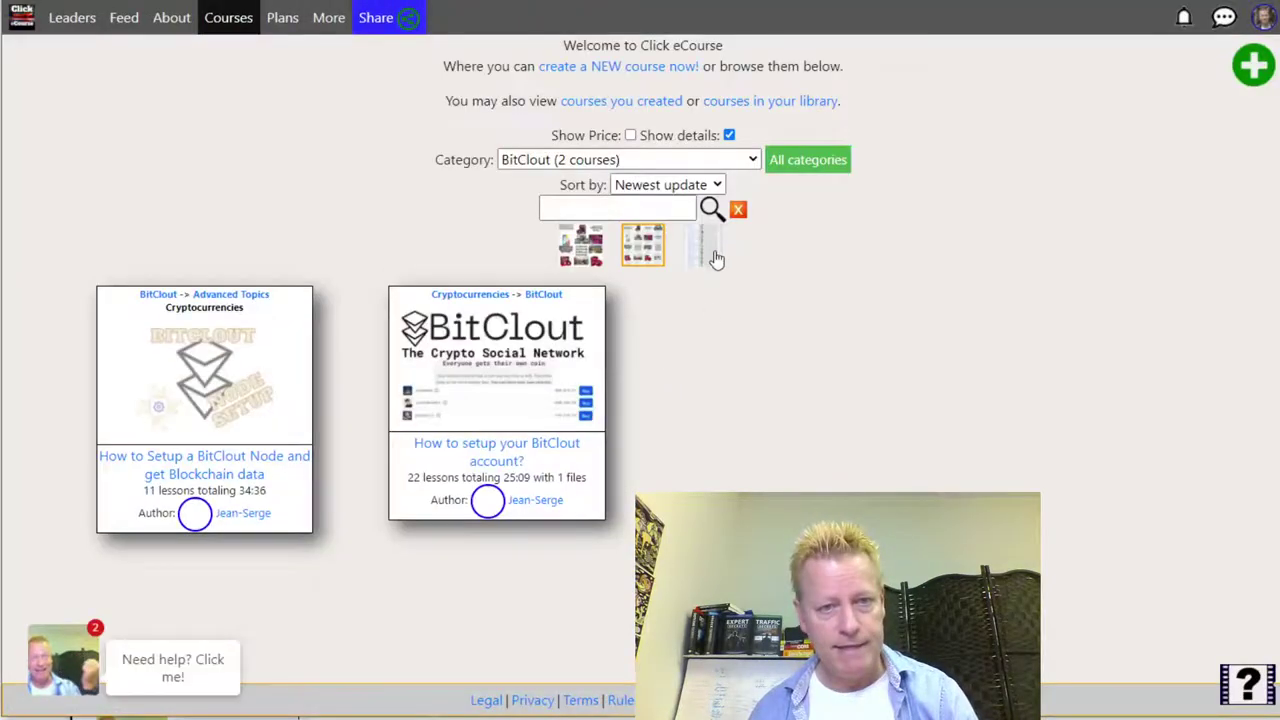
- Show courses from all categories in the catalog and browse them
{"action": "left_click", "coordinate": [738, 161]}
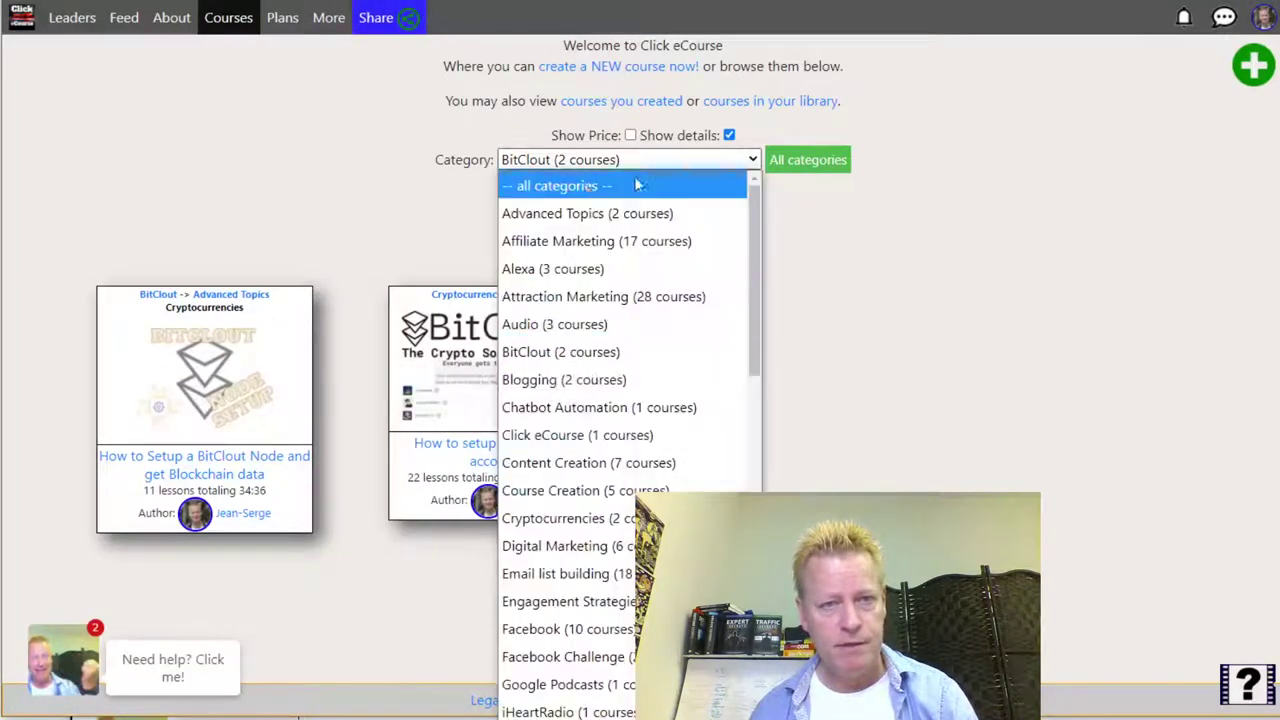
{"action": "left_click", "coordinate": [562, 185]}
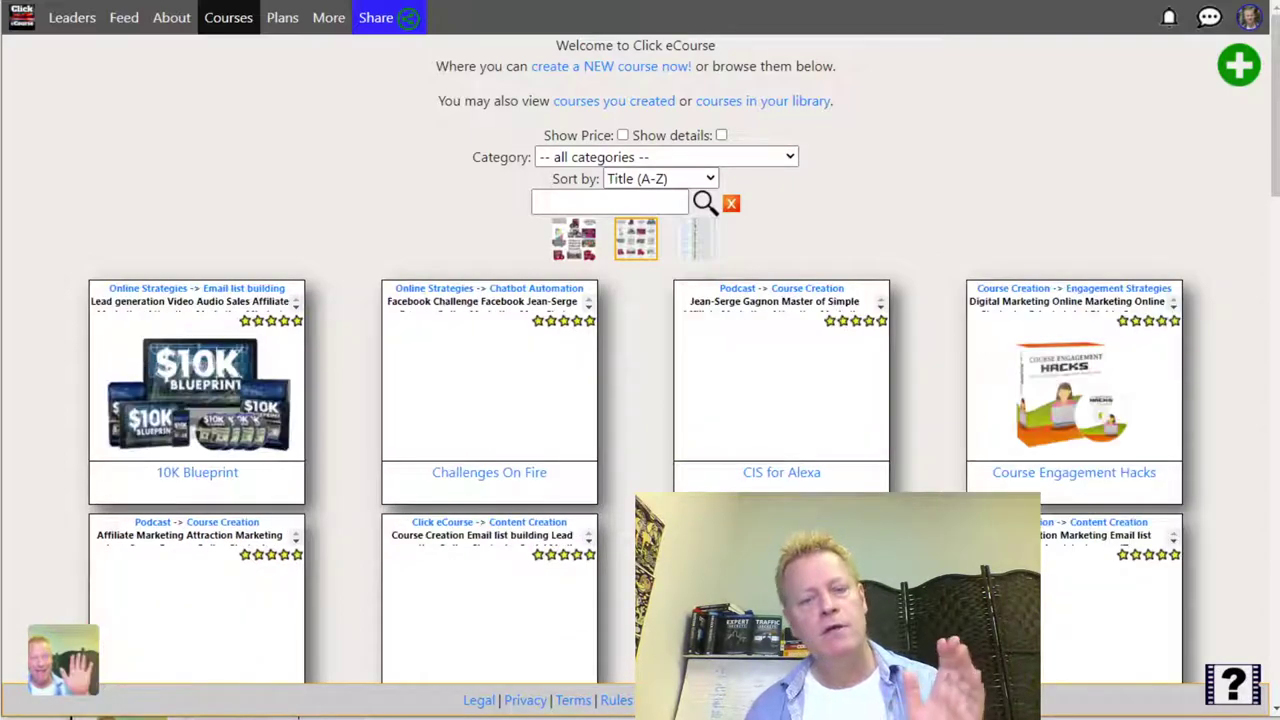
{"action": "scroll", "coordinate": [640, 360], "scroll_direction": "down", "scroll_amount": 10}
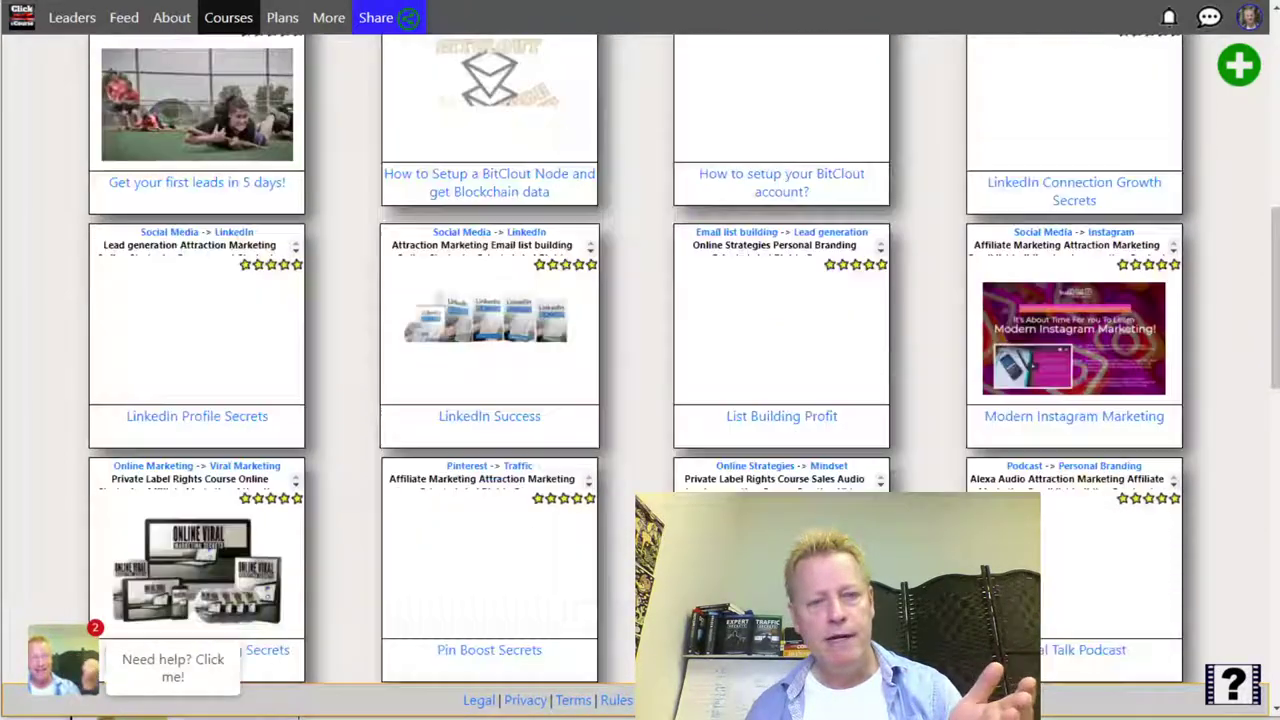
{"action": "scroll", "coordinate": [640, 360], "scroll_direction": "down", "scroll_amount": 10}
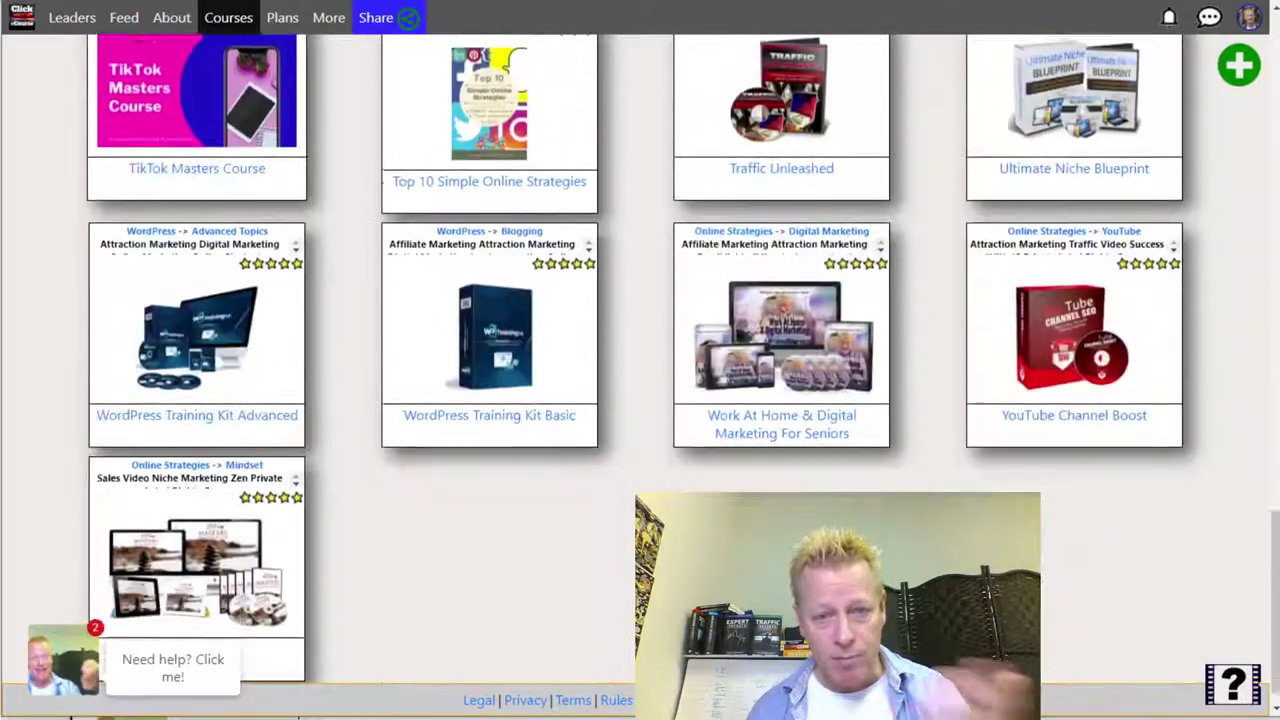
{"action": "scroll", "coordinate": [640, 360], "scroll_direction": "up", "scroll_amount": 6}
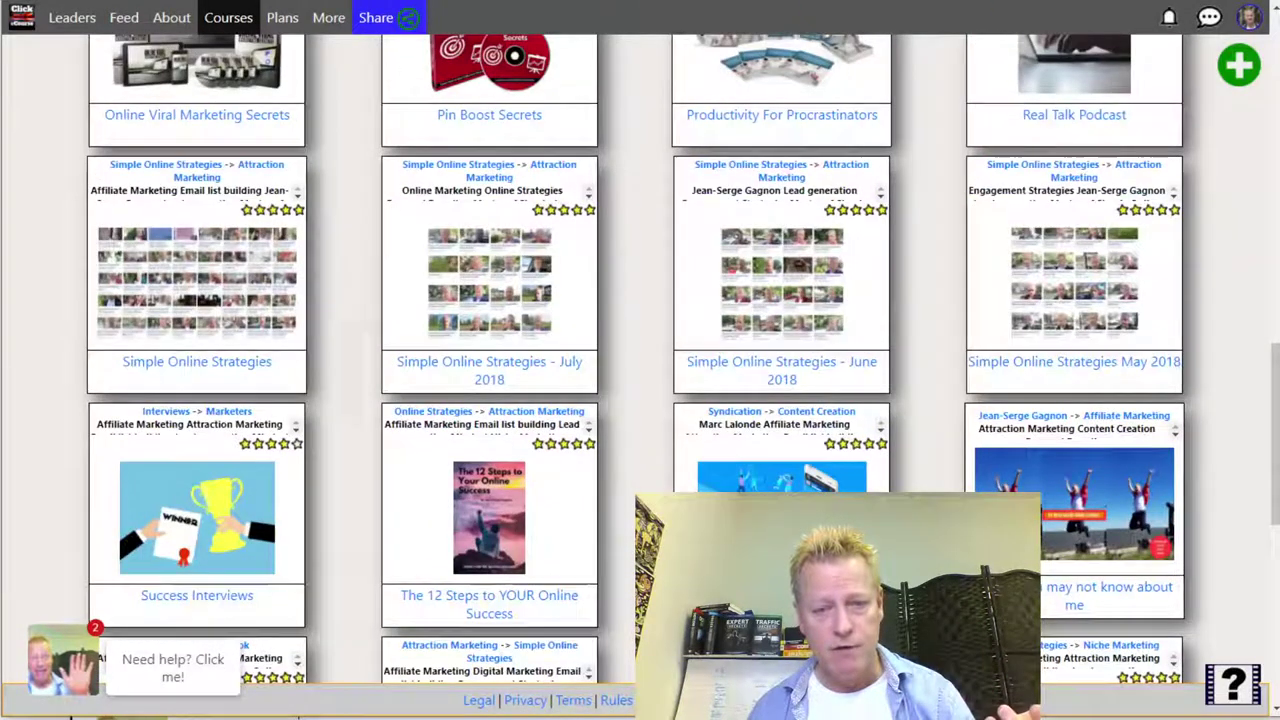
{"action": "scroll", "coordinate": [860, 234], "scroll_direction": "up", "scroll_amount": 20}
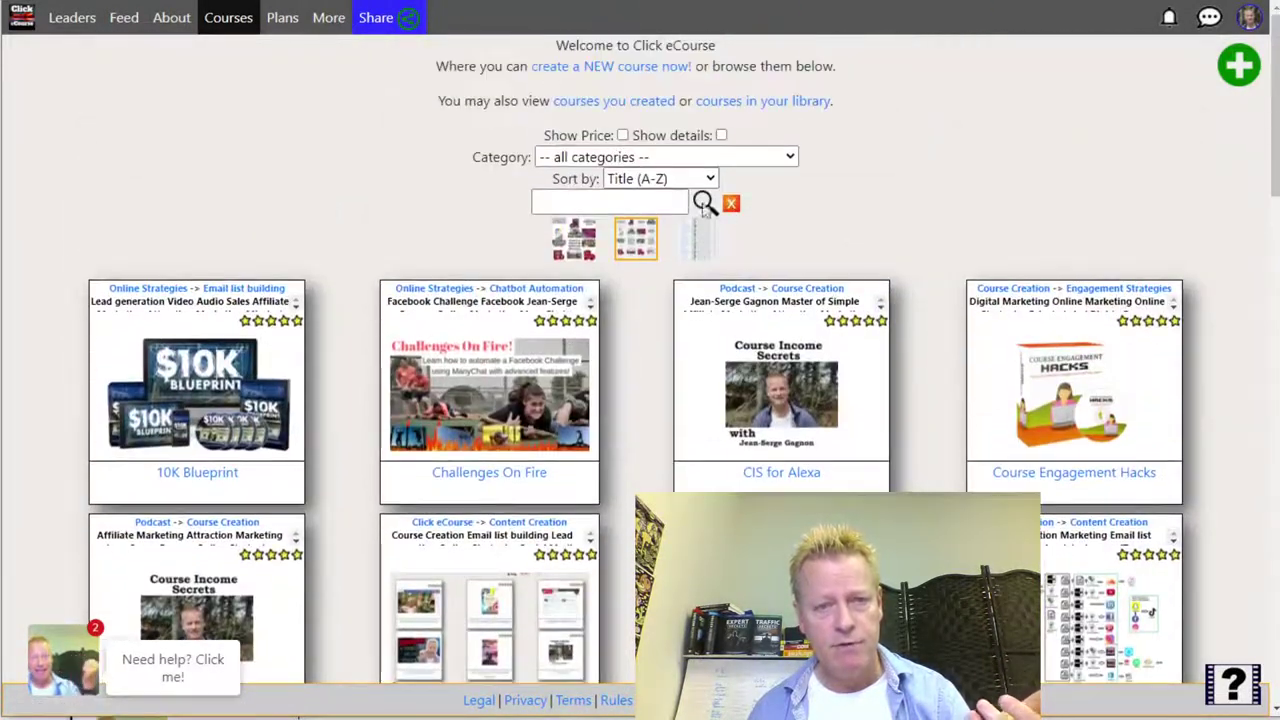
- Turn on Show Price to display course prices, then view The Octo-Content Model and return
{"action": "left_click", "coordinate": [622, 136]}
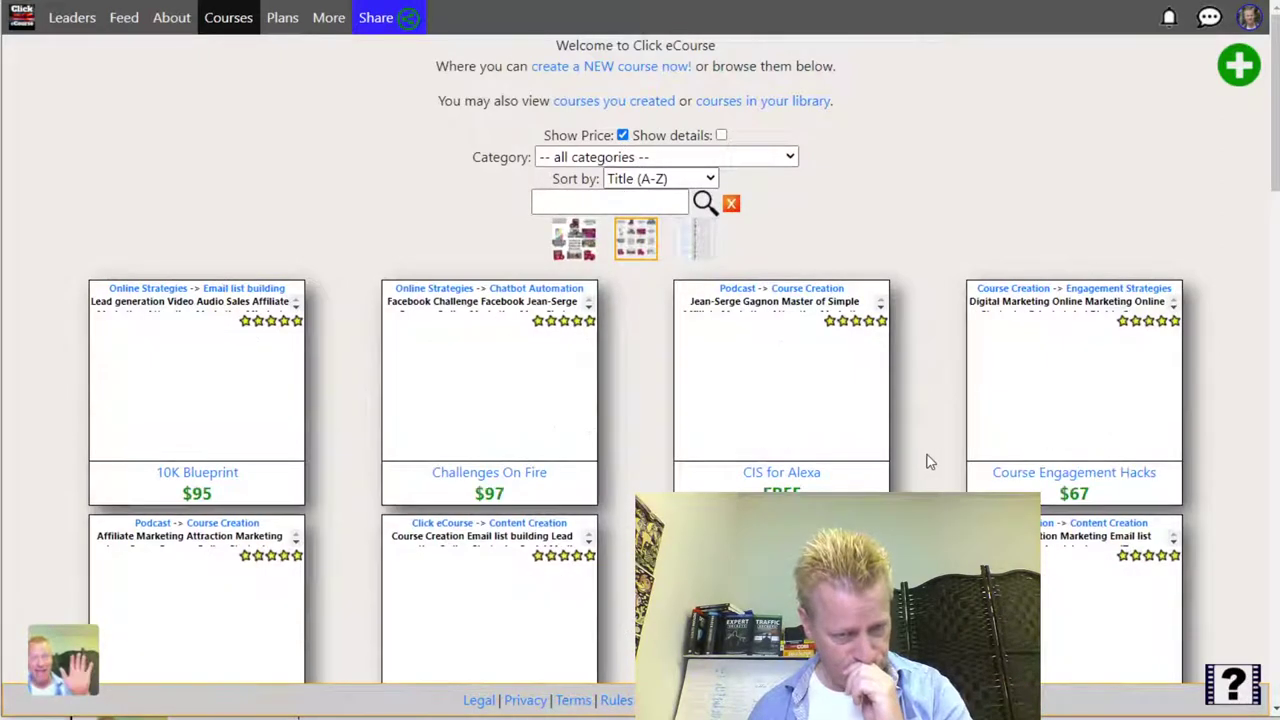
{"action": "scroll", "coordinate": [926, 462], "scroll_direction": "down", "scroll_amount": 3}
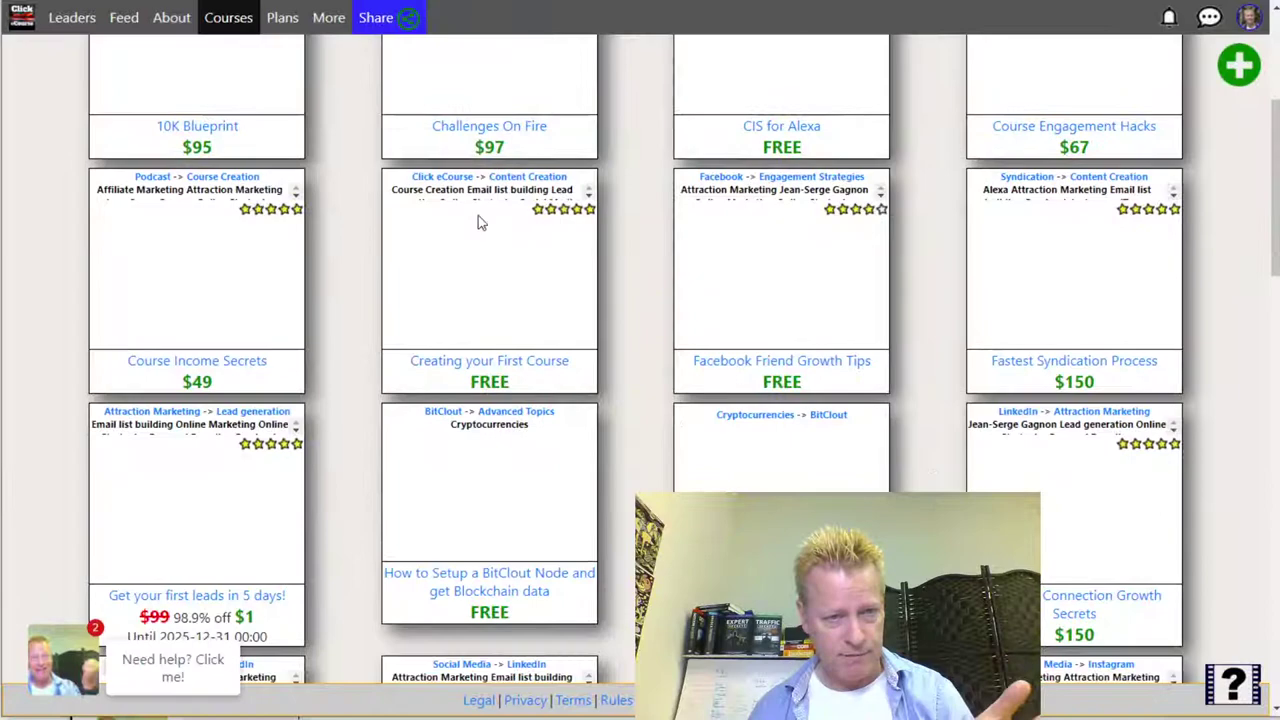
{"action": "scroll", "coordinate": [655, 455], "scroll_direction": "up", "scroll_amount": 3}
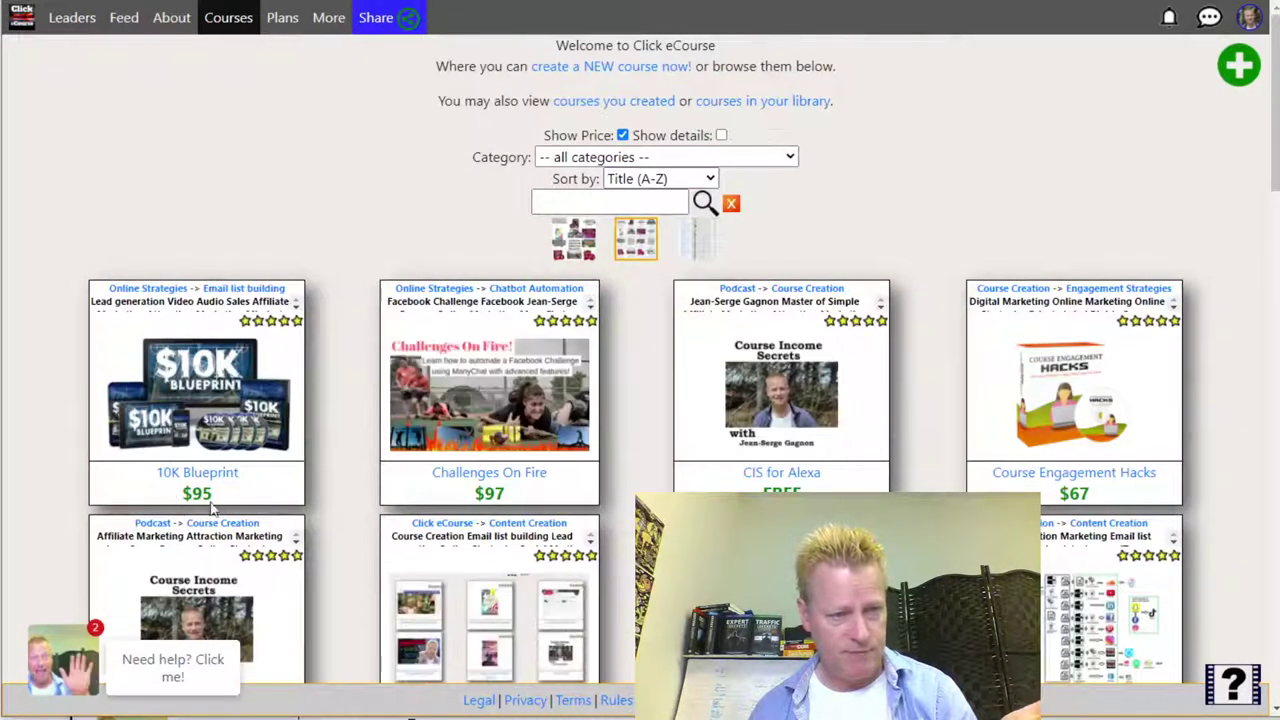
{"action": "scroll", "coordinate": [601, 563], "scroll_direction": "down", "scroll_amount": 8}
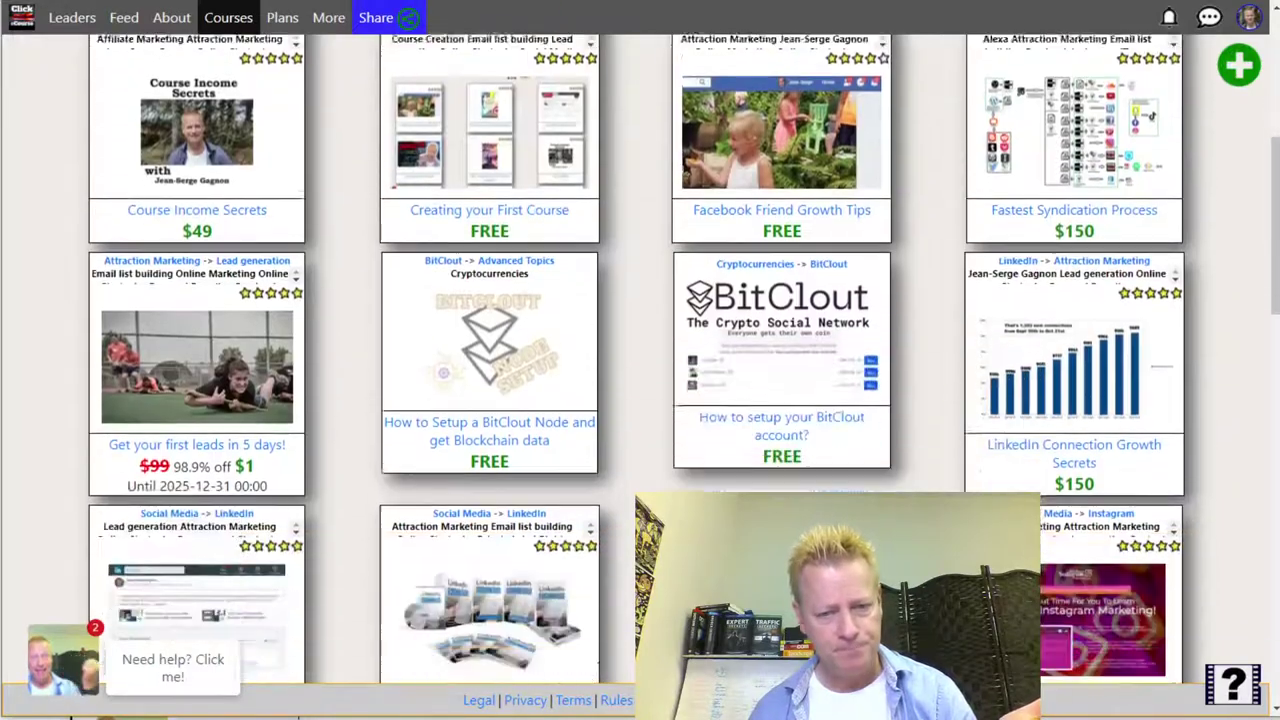
{"action": "scroll", "coordinate": [894, 453], "scroll_direction": "down", "scroll_amount": 6}
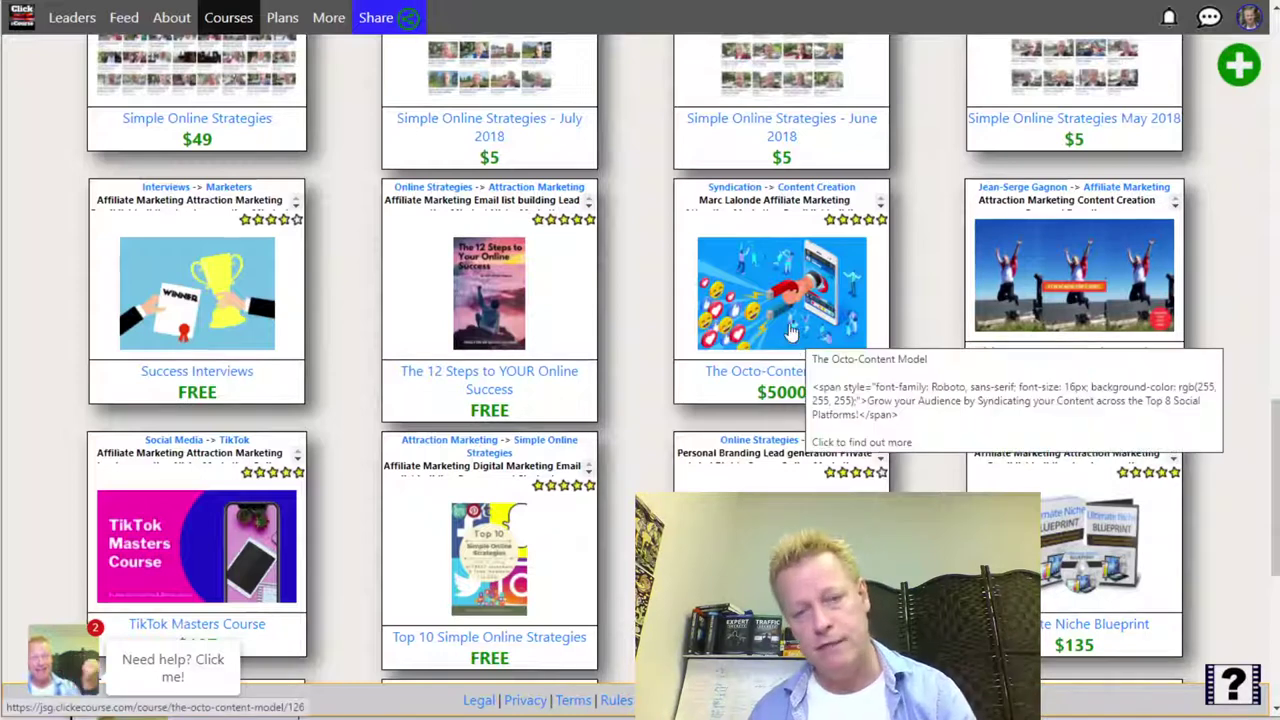
{"action": "left_click", "coordinate": [858, 358]}
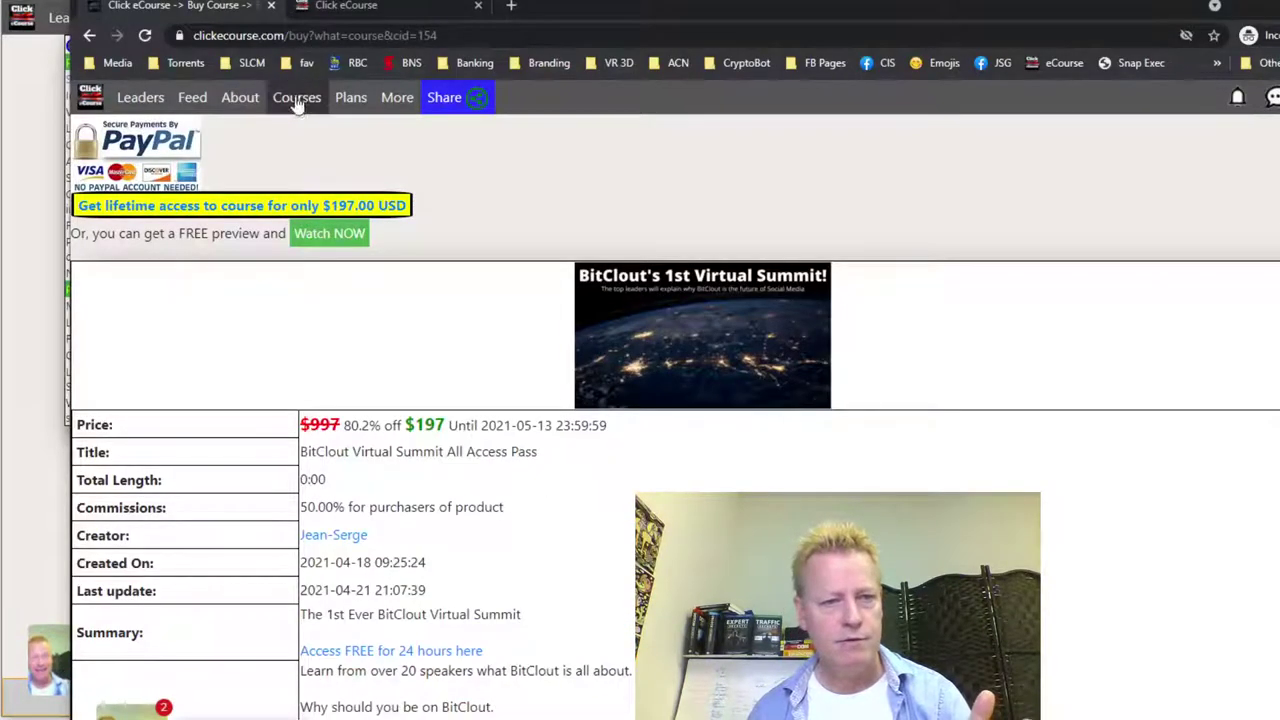
{"action": "left_click", "coordinate": [297, 98]}
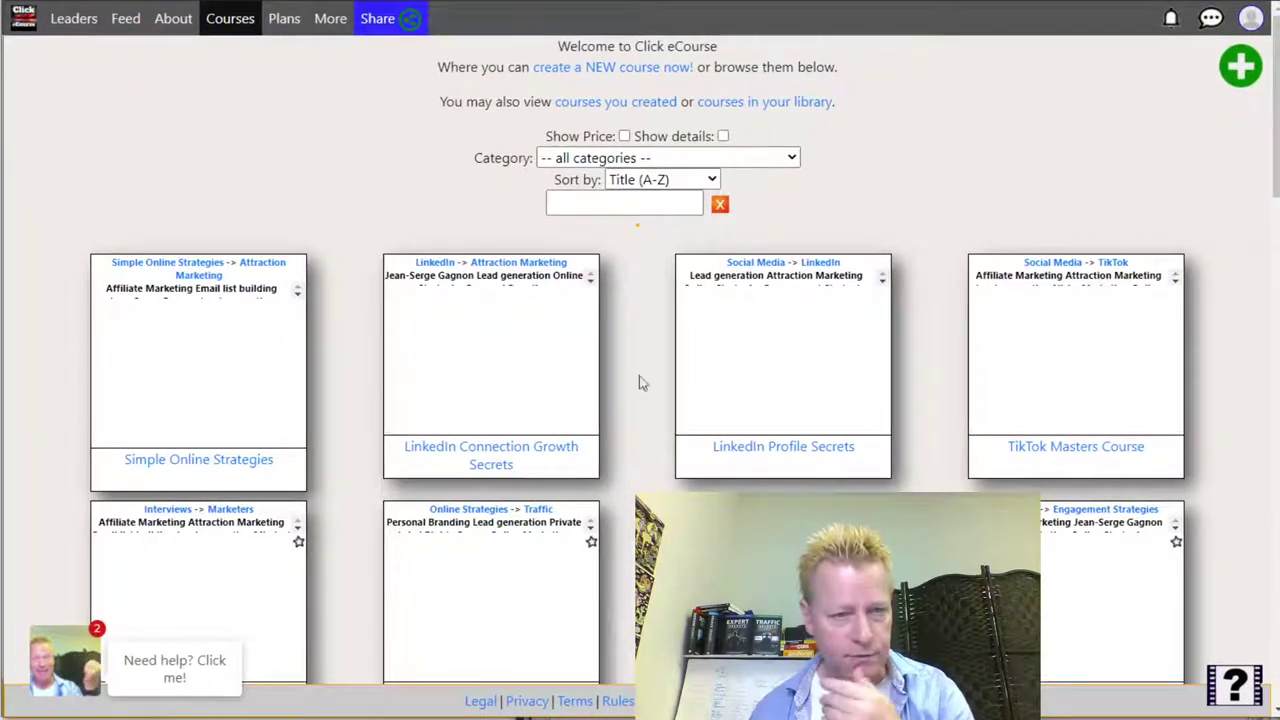
- Scroll down the catalog and open The Octo-Content Model course card
{"action": "scroll", "coordinate": [660, 468], "scroll_direction": "down", "scroll_amount": 6}
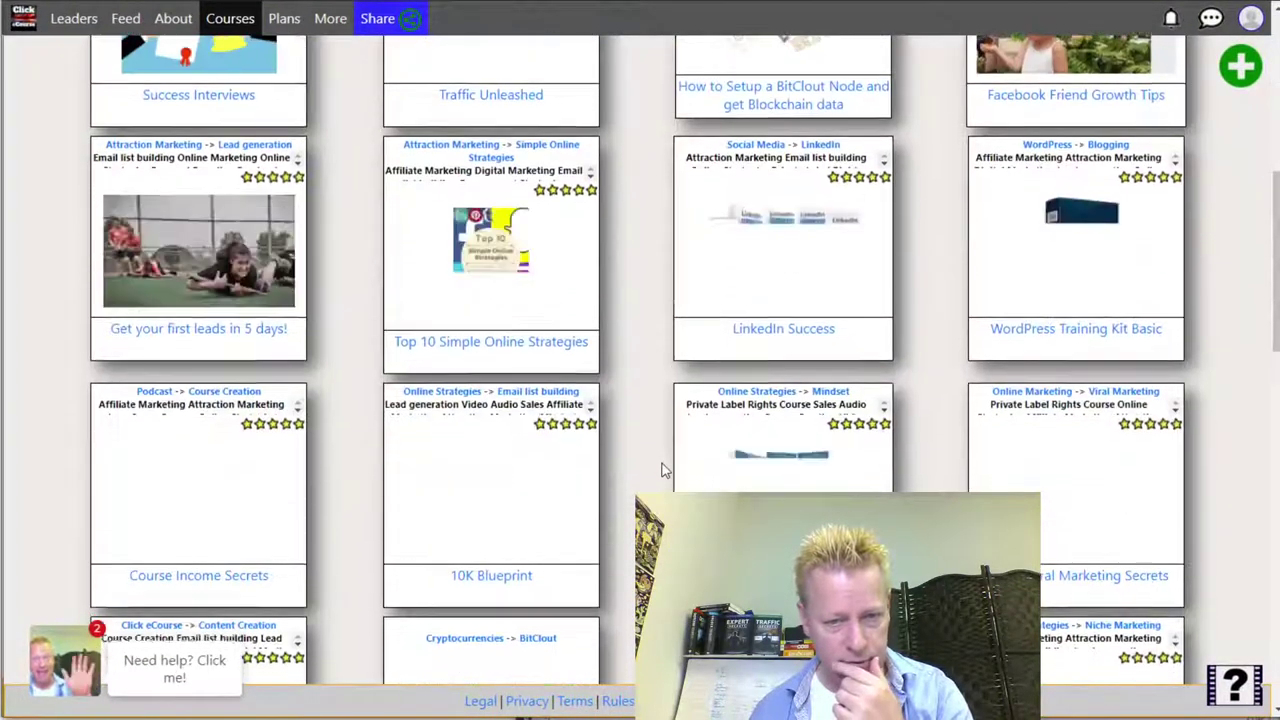
{"action": "scroll", "coordinate": [660, 468], "scroll_direction": "down", "scroll_amount": 3}
{"action": "scroll", "coordinate": [660, 468], "scroll_direction": "down", "scroll_amount": 3}
{"action": "scroll", "coordinate": [660, 468], "scroll_direction": "down", "scroll_amount": 5}
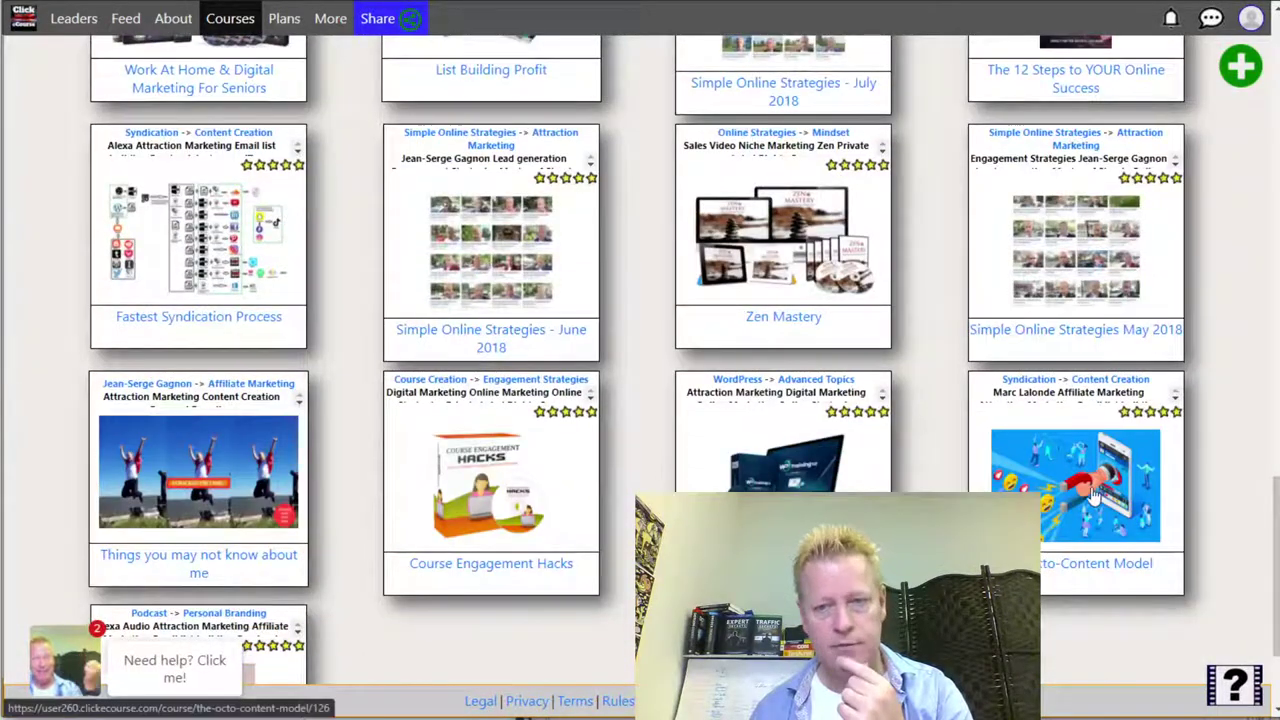
{"action": "left_click", "coordinate": [1095, 492]}
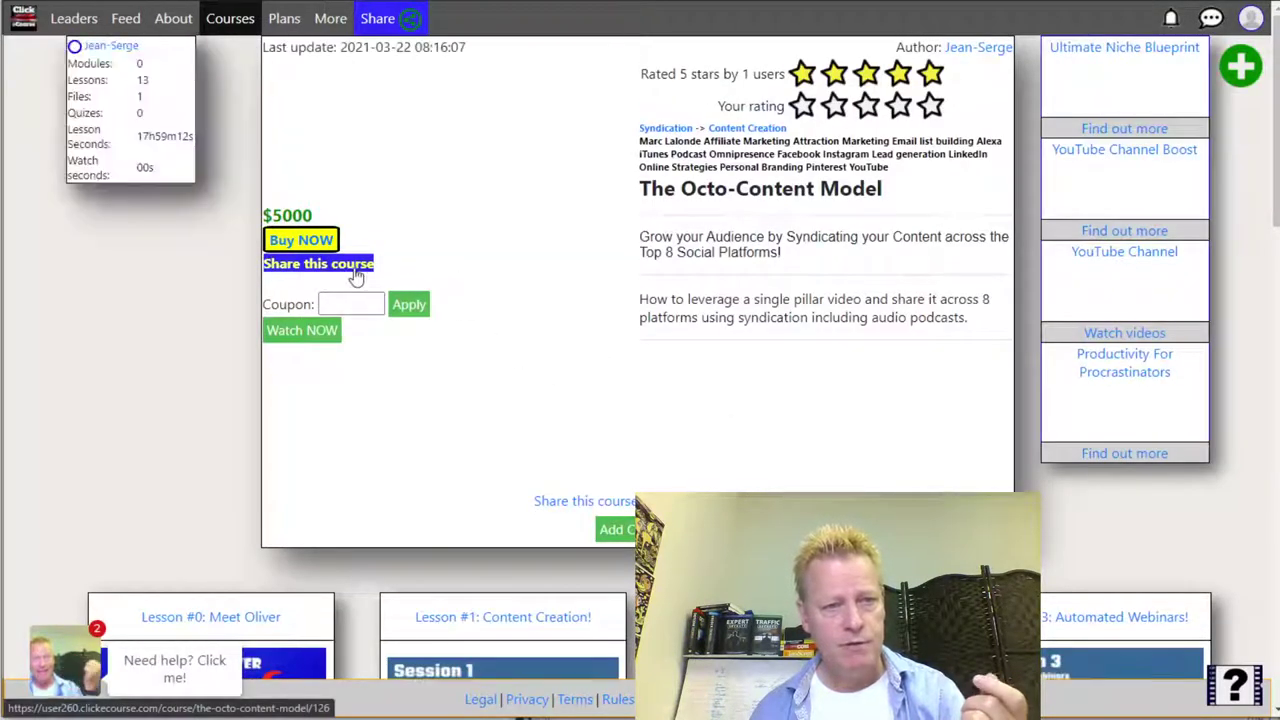
- View the course's share link, then open its Price/Commission settings: 5000.00 price, 90.00% commission
{"action": "left_click", "coordinate": [352, 383]}
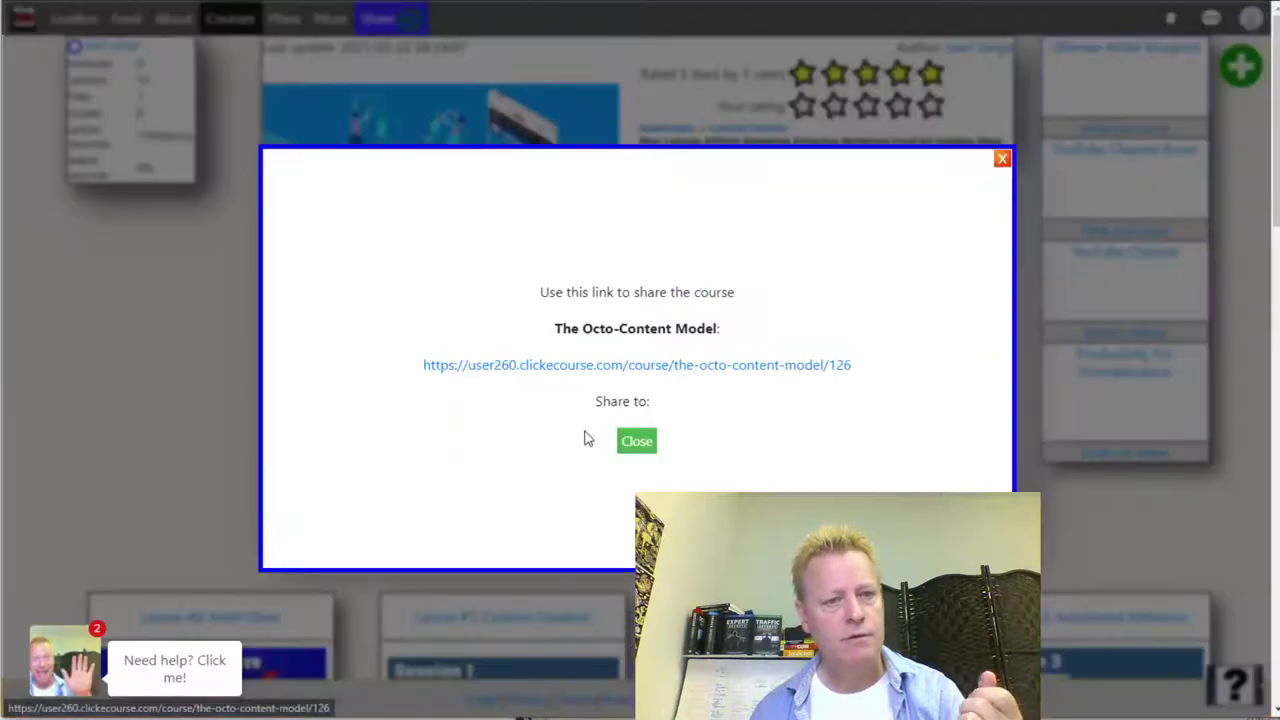
{"action": "left_click", "coordinate": [641, 451]}
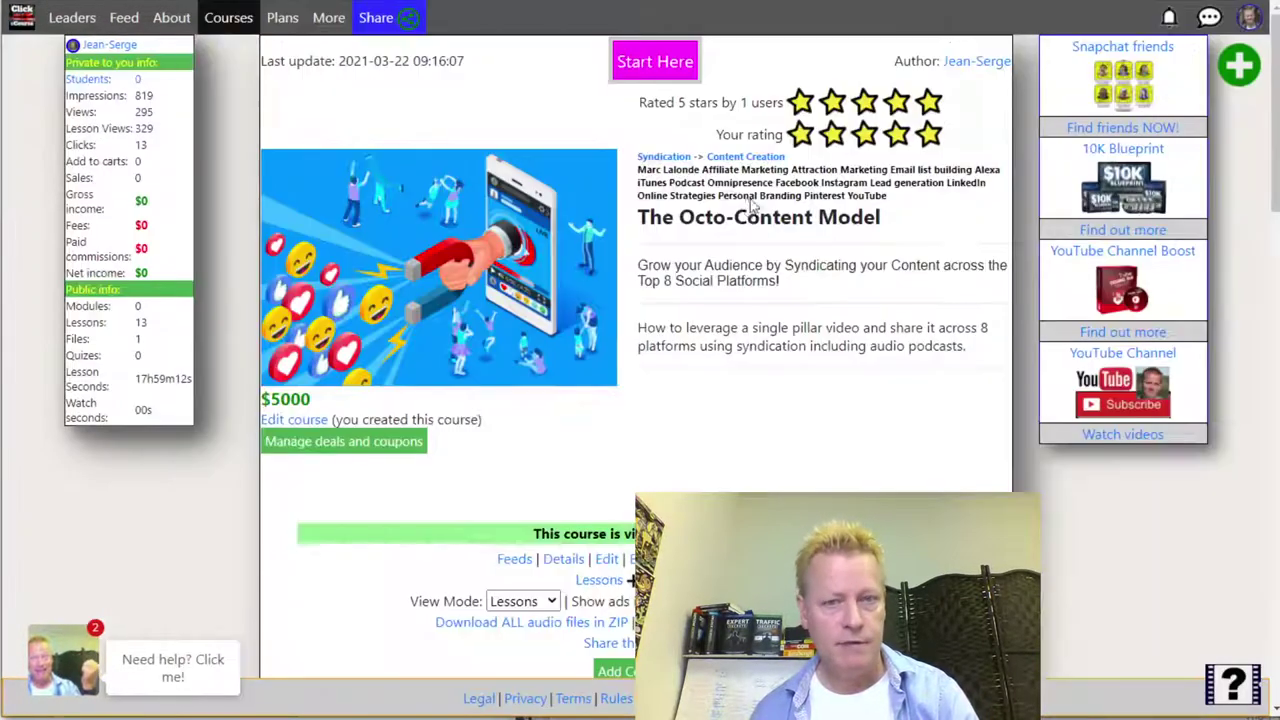
{"action": "left_click", "coordinate": [296, 421]}
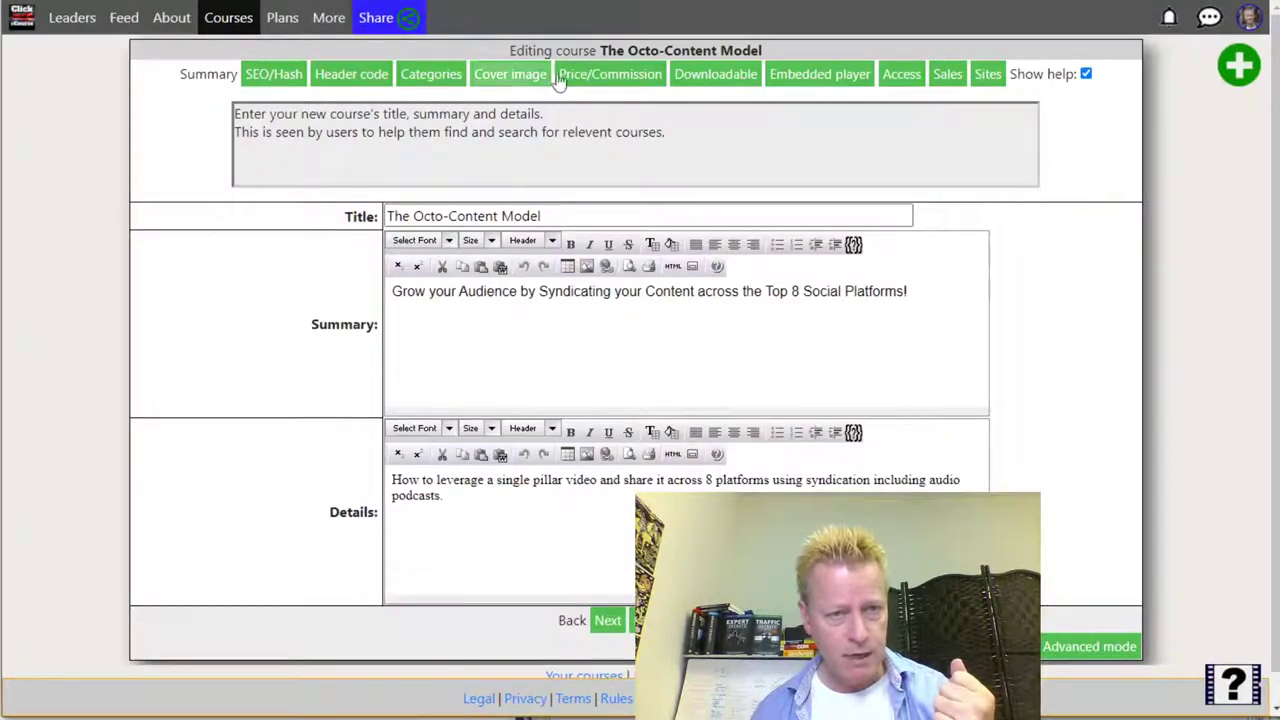
{"action": "left_click", "coordinate": [612, 75]}
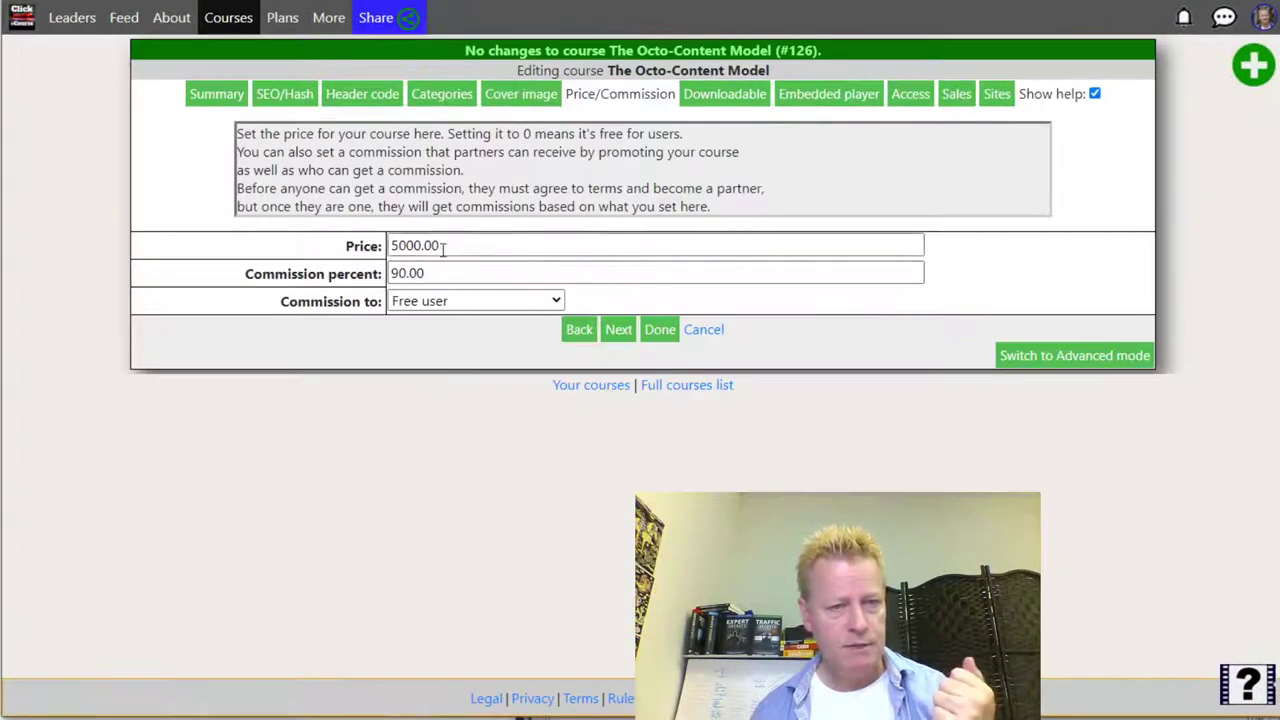
{"action": "left_click_drag", "start_coordinate": [443, 272], "coordinate": [390, 275]}
{"action": "left_click", "coordinate": [399, 351]}
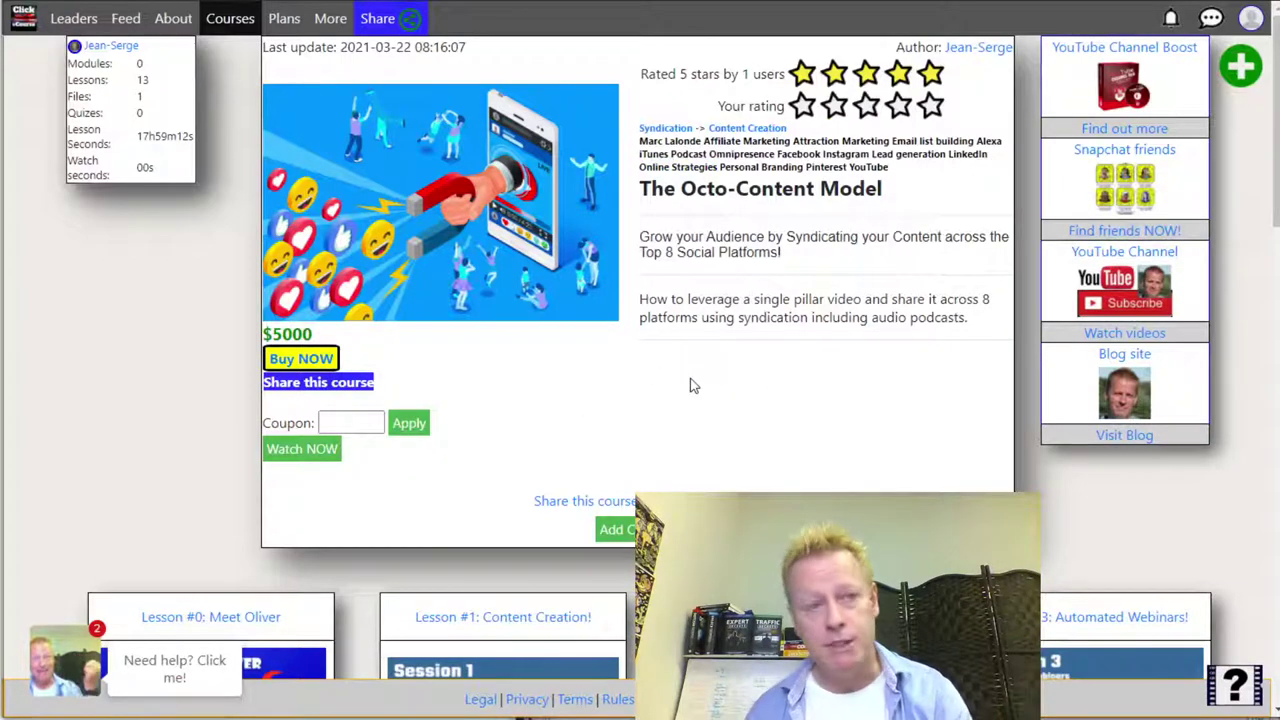
{"action": "key", "text": "alt+Tab"}
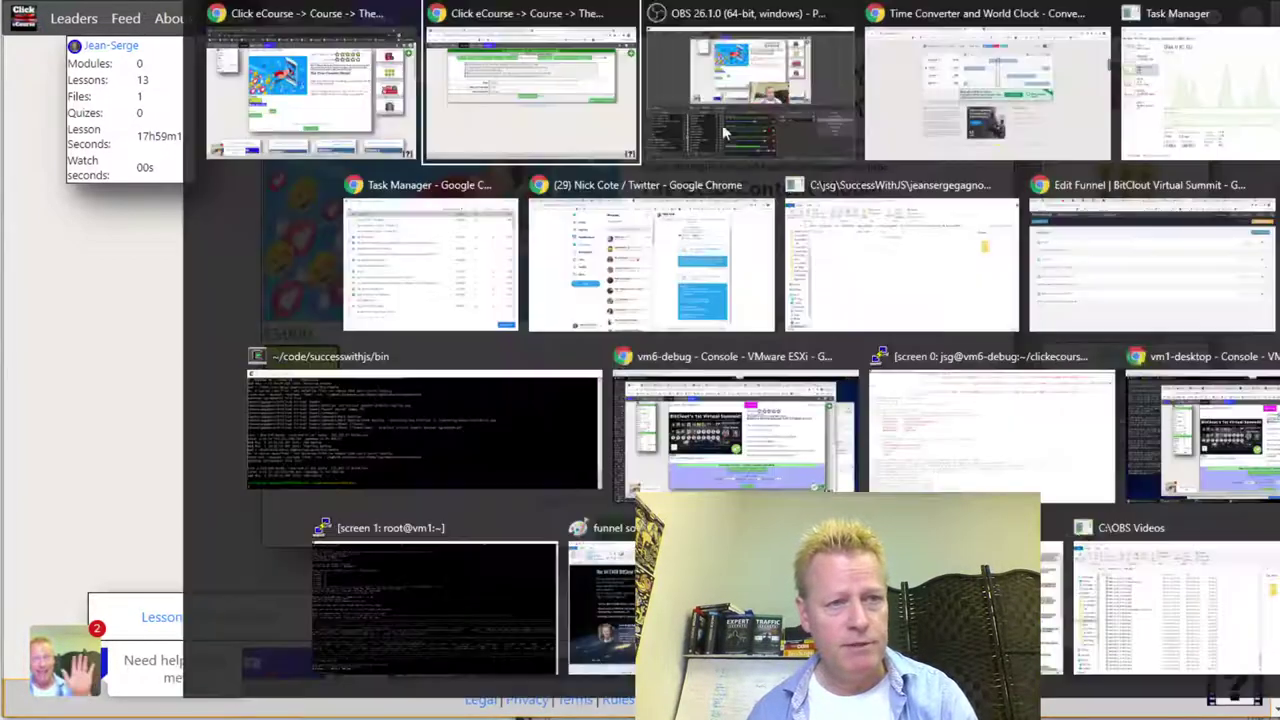
- Log out of the account from the account menu and confirm
{"action": "left_click", "coordinate": [1265, 20]}
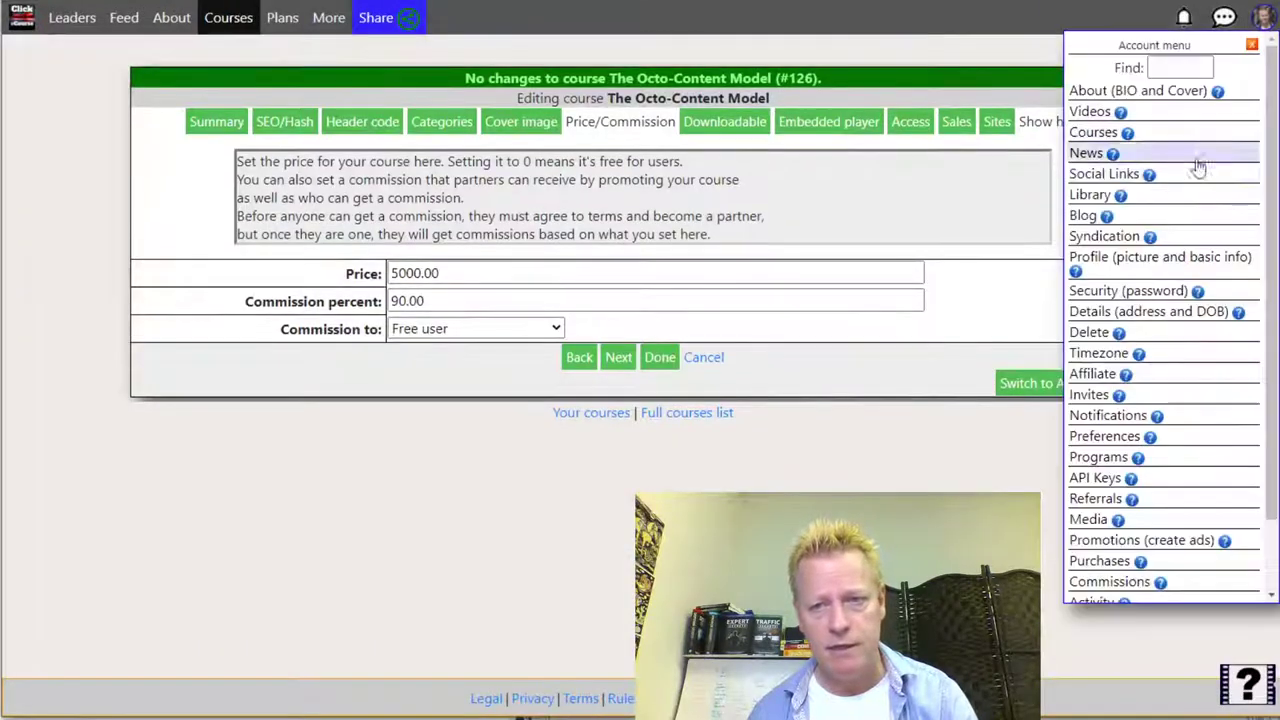
{"action": "scroll", "coordinate": [1157, 309], "scroll_direction": "down", "scroll_amount": 2}
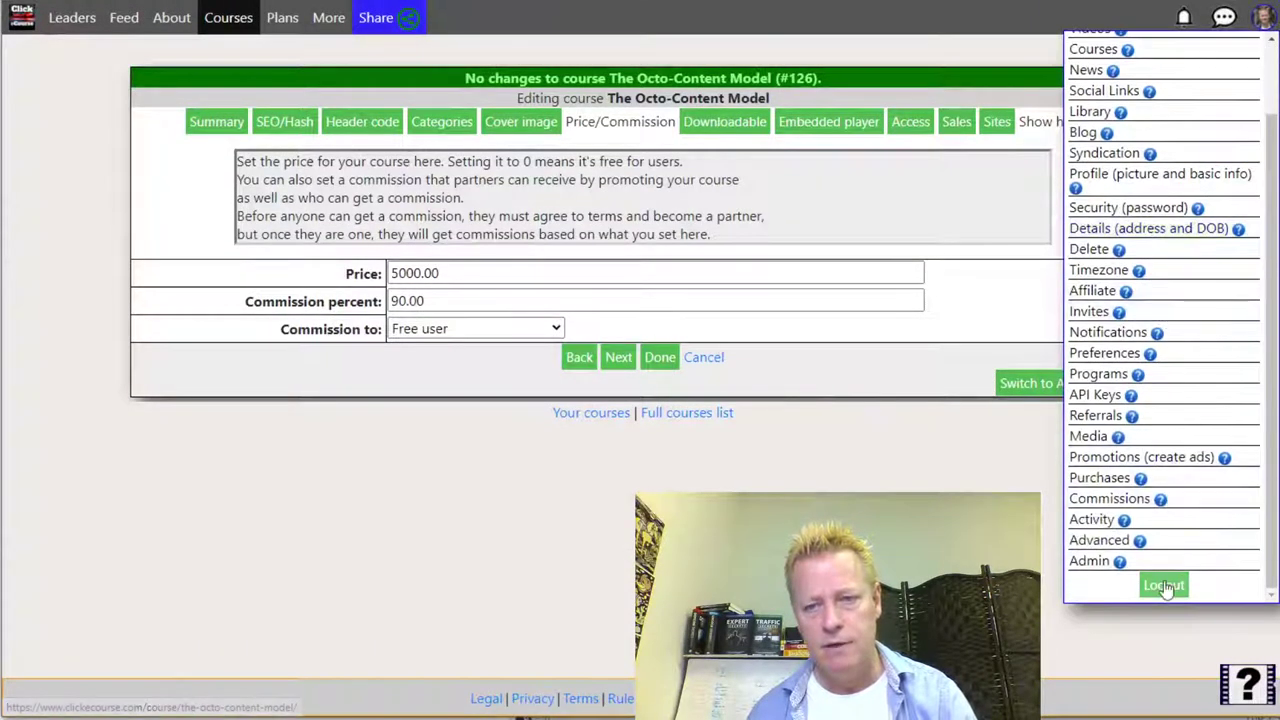
{"action": "left_click", "coordinate": [1164, 585]}
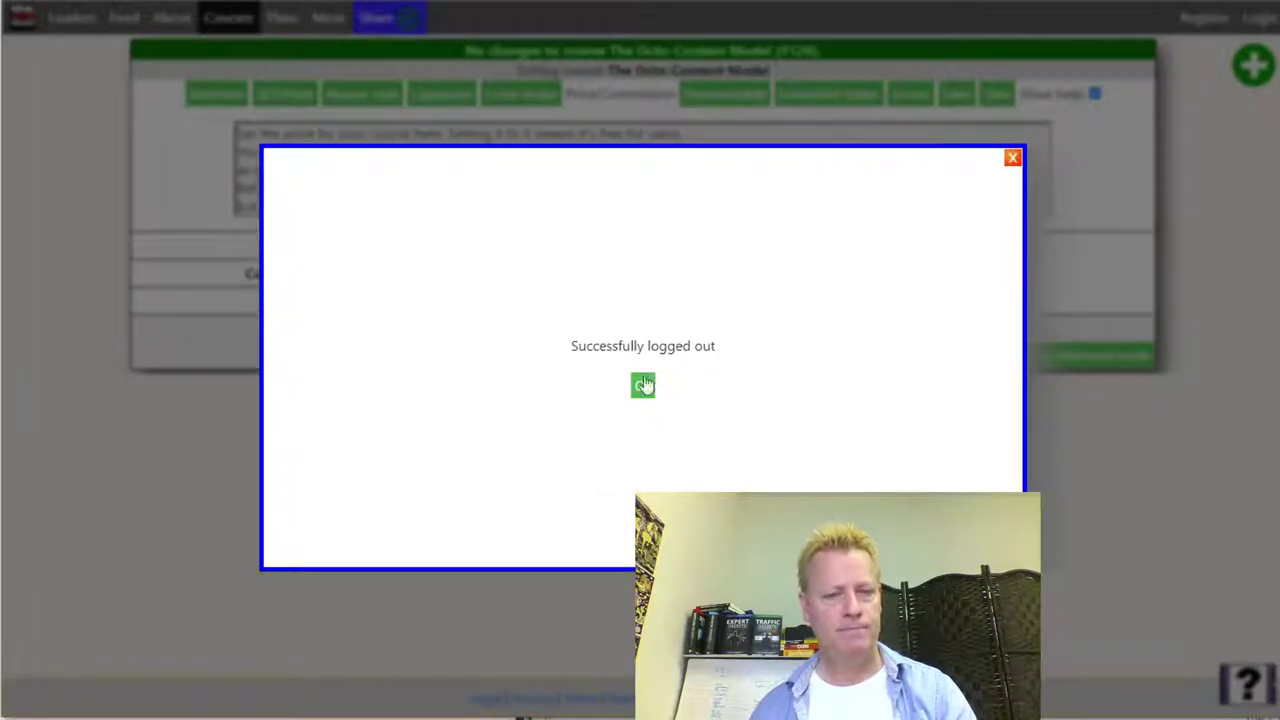
{"action": "left_click", "coordinate": [644, 383]}
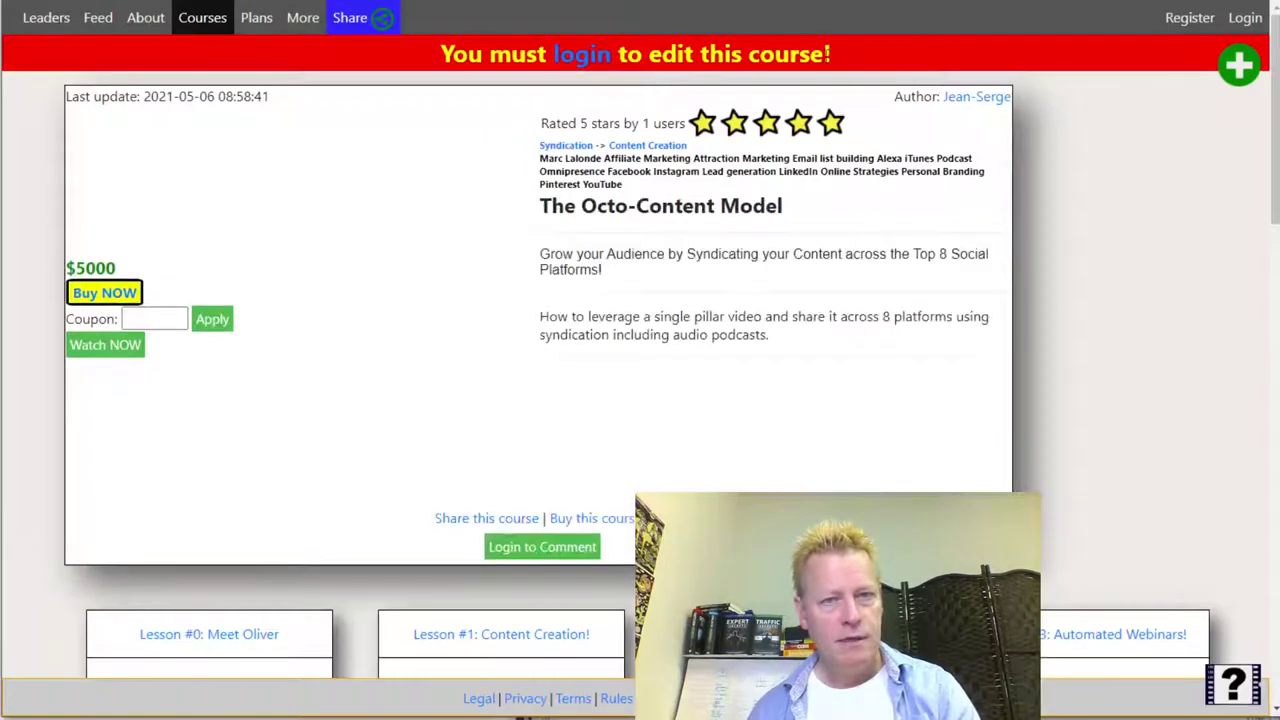
- Open the login form and clear the autofilled email field
{"action": "left_click", "coordinate": [1245, 17]}
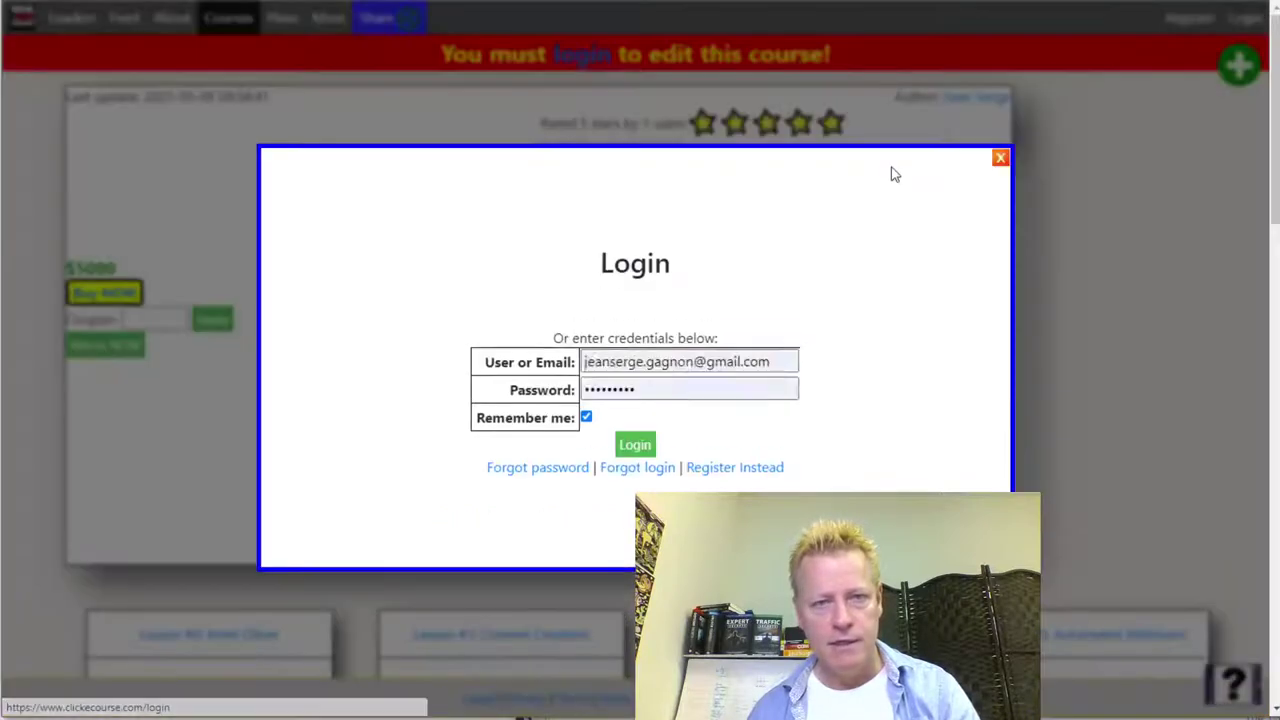
{"action": "left_click", "coordinate": [766, 366]}
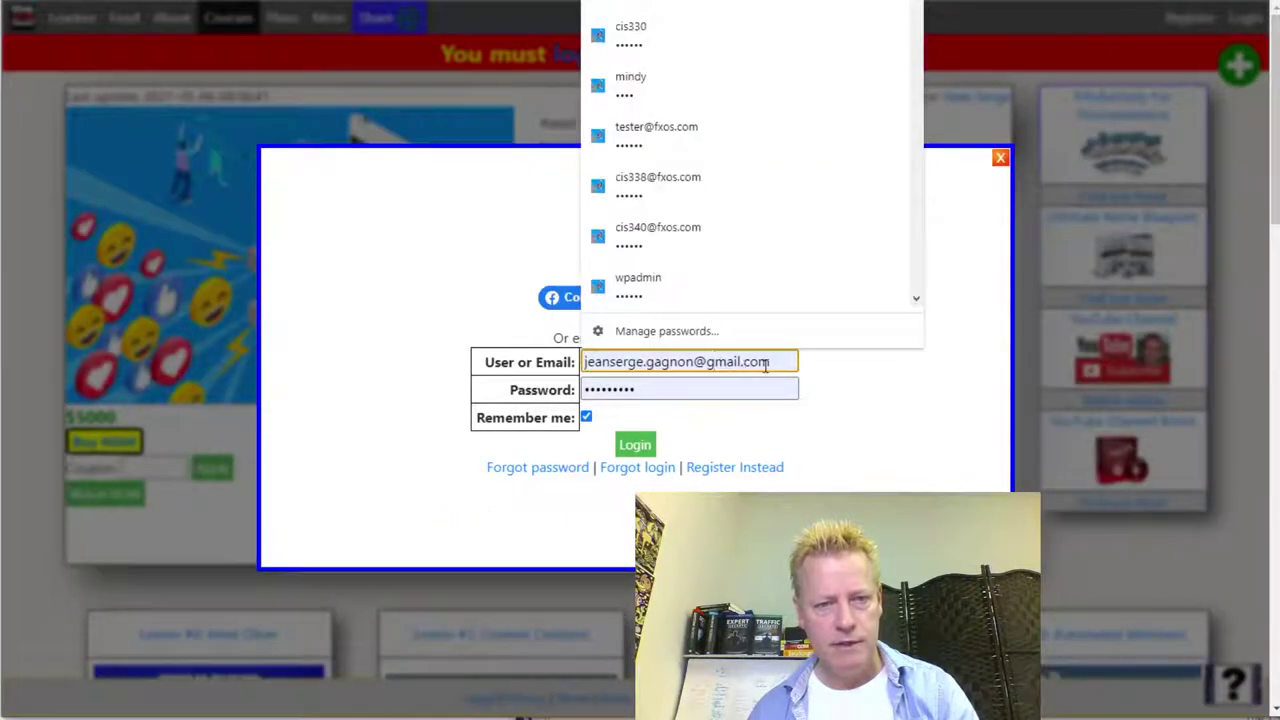
{"action": "left_click_drag", "start_coordinate": [783, 363], "coordinate": [527, 385]}
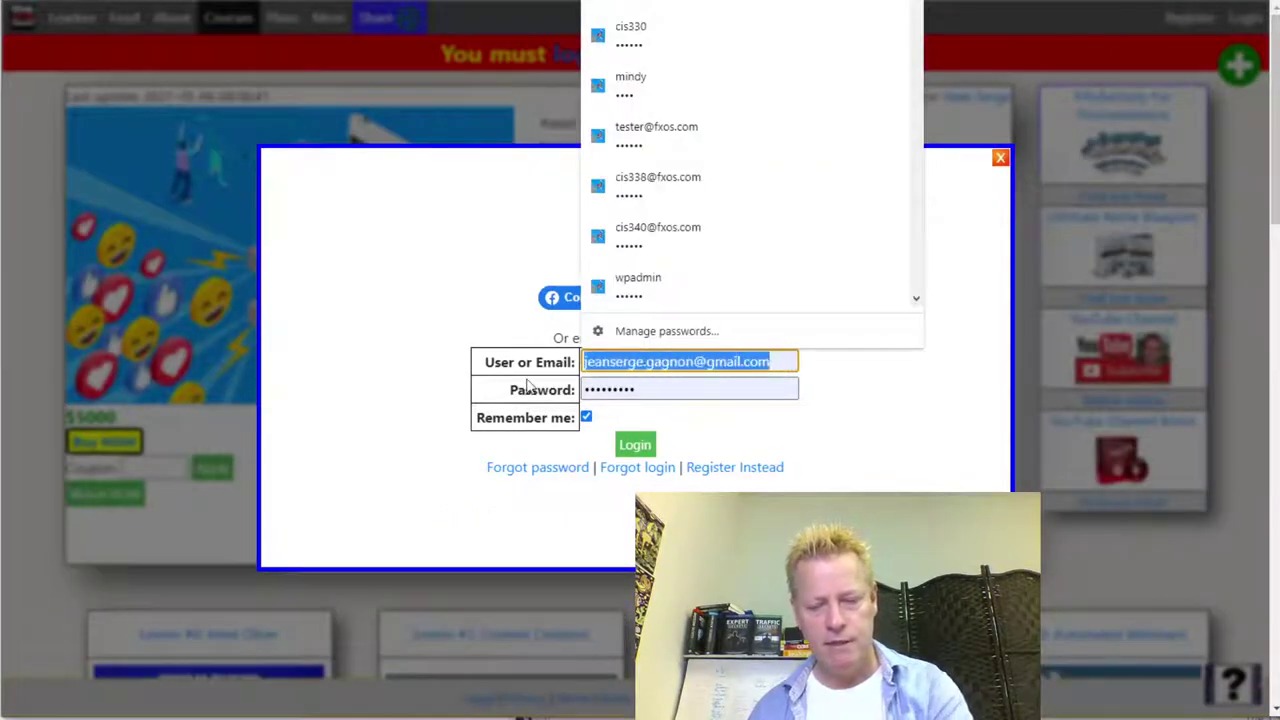
{"action": "key", "text": "BackSpace"}
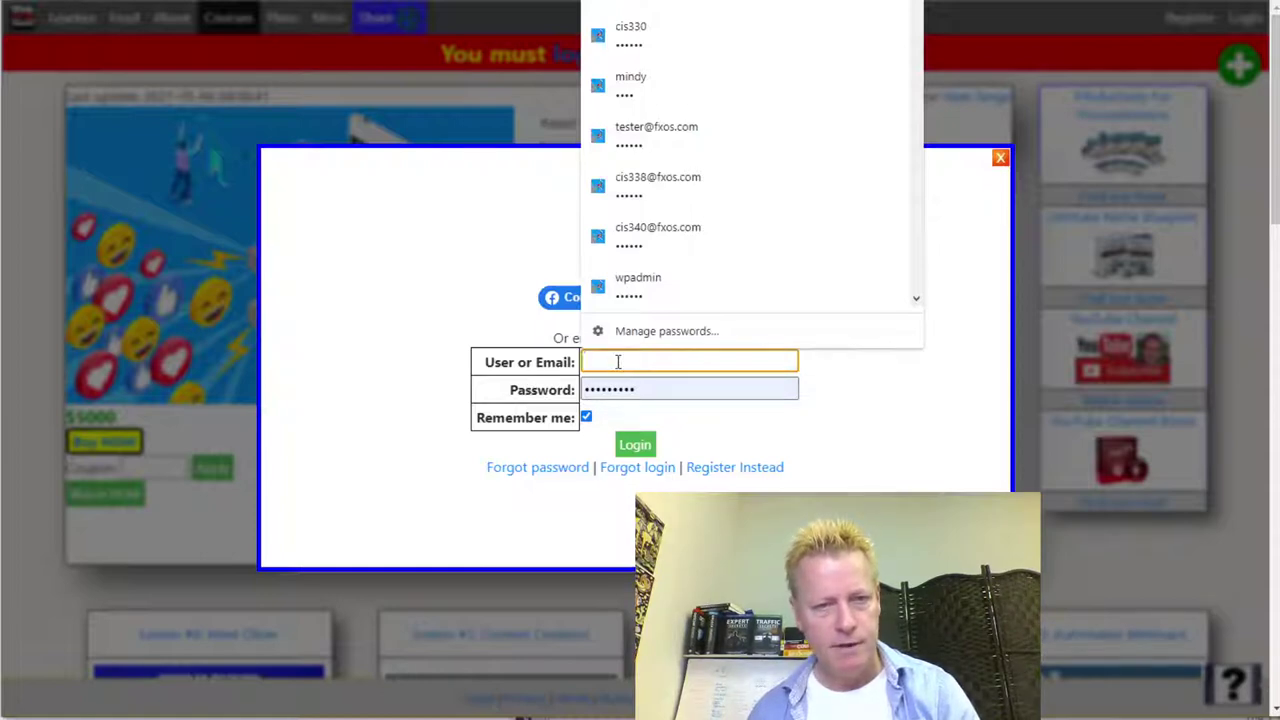
{"action": "left_click", "coordinate": [875, 381]}
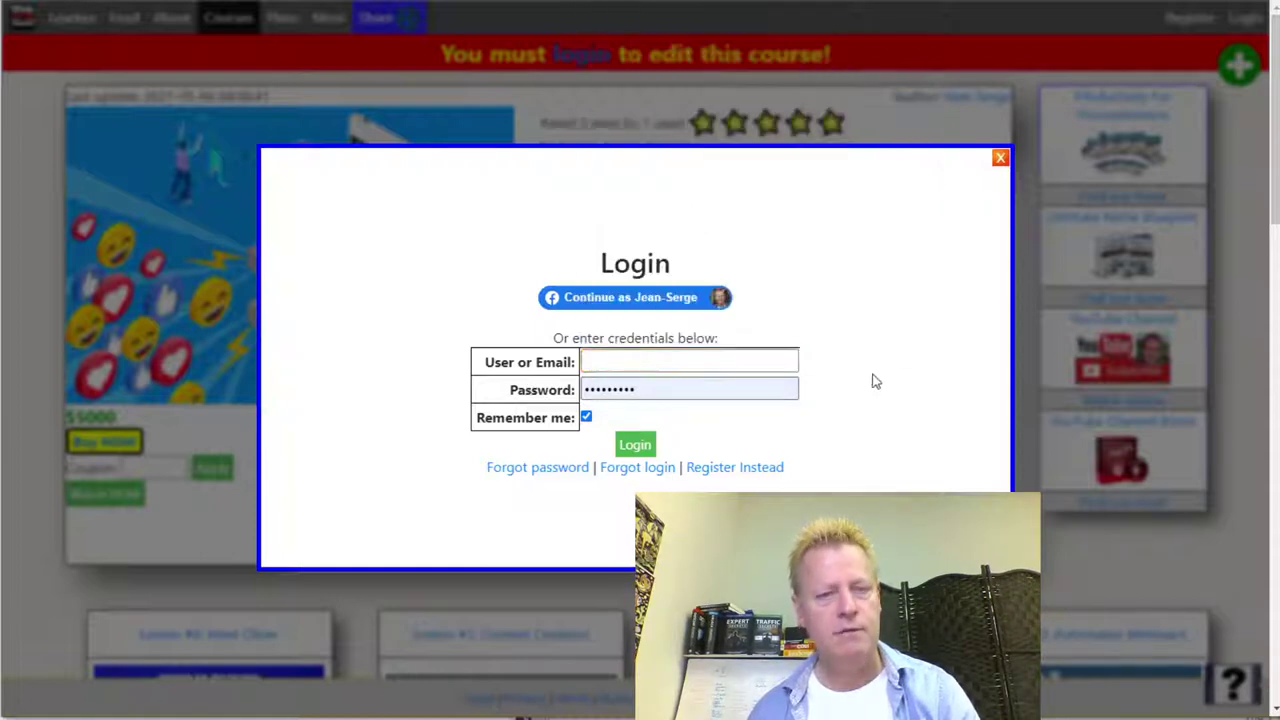